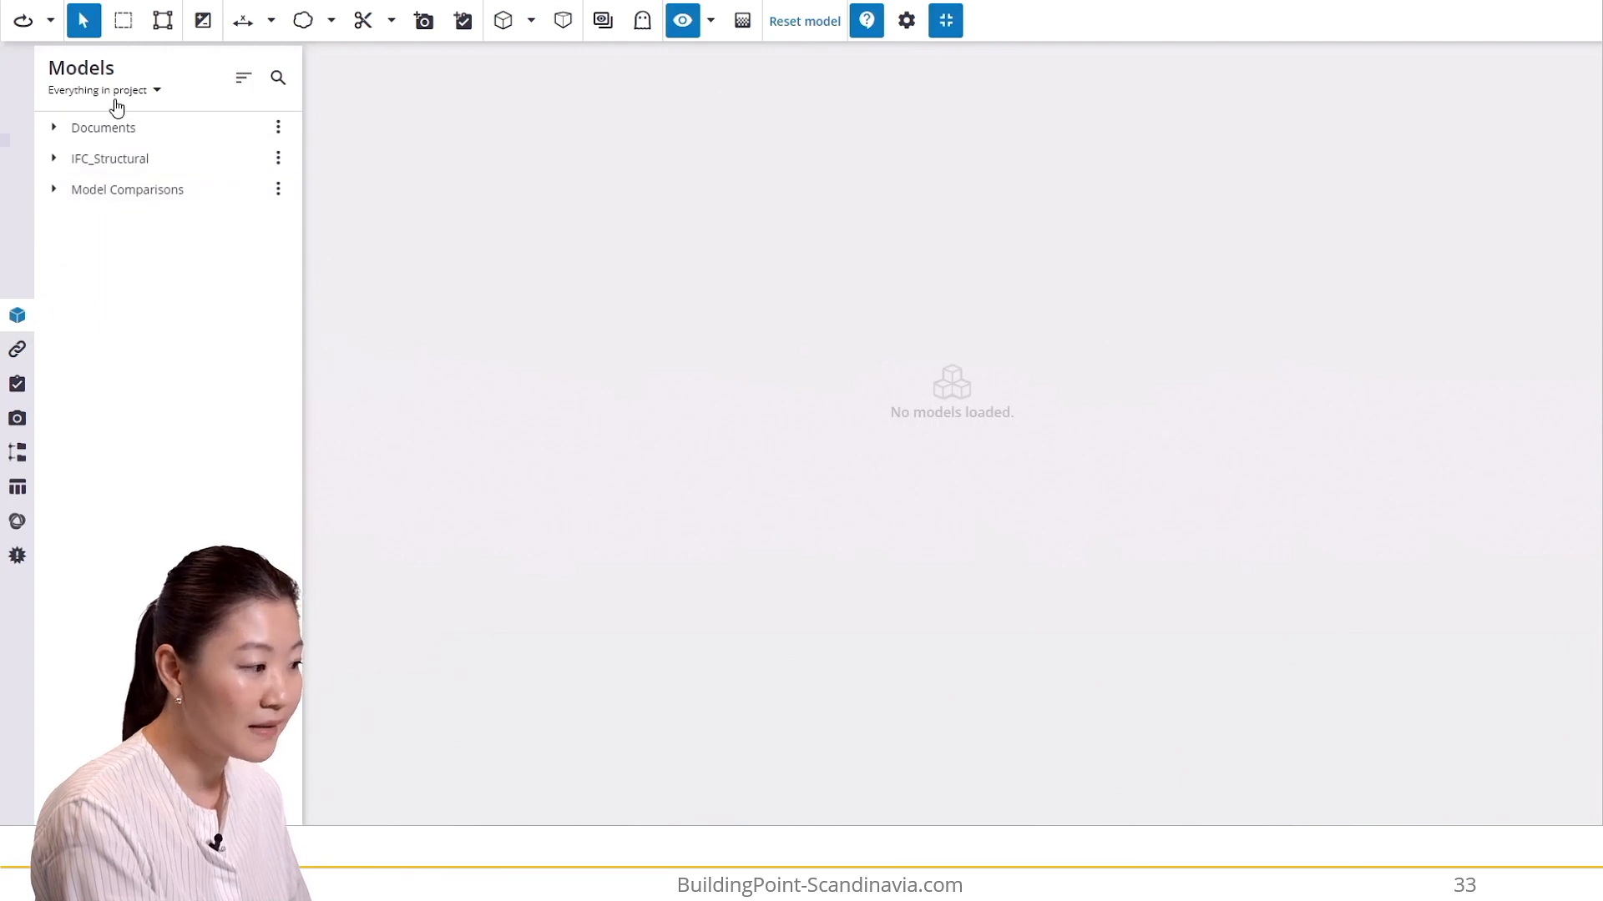
- Load Structural Model.ifc from the IFC_Structural folder into the 3D view
click(55, 160)
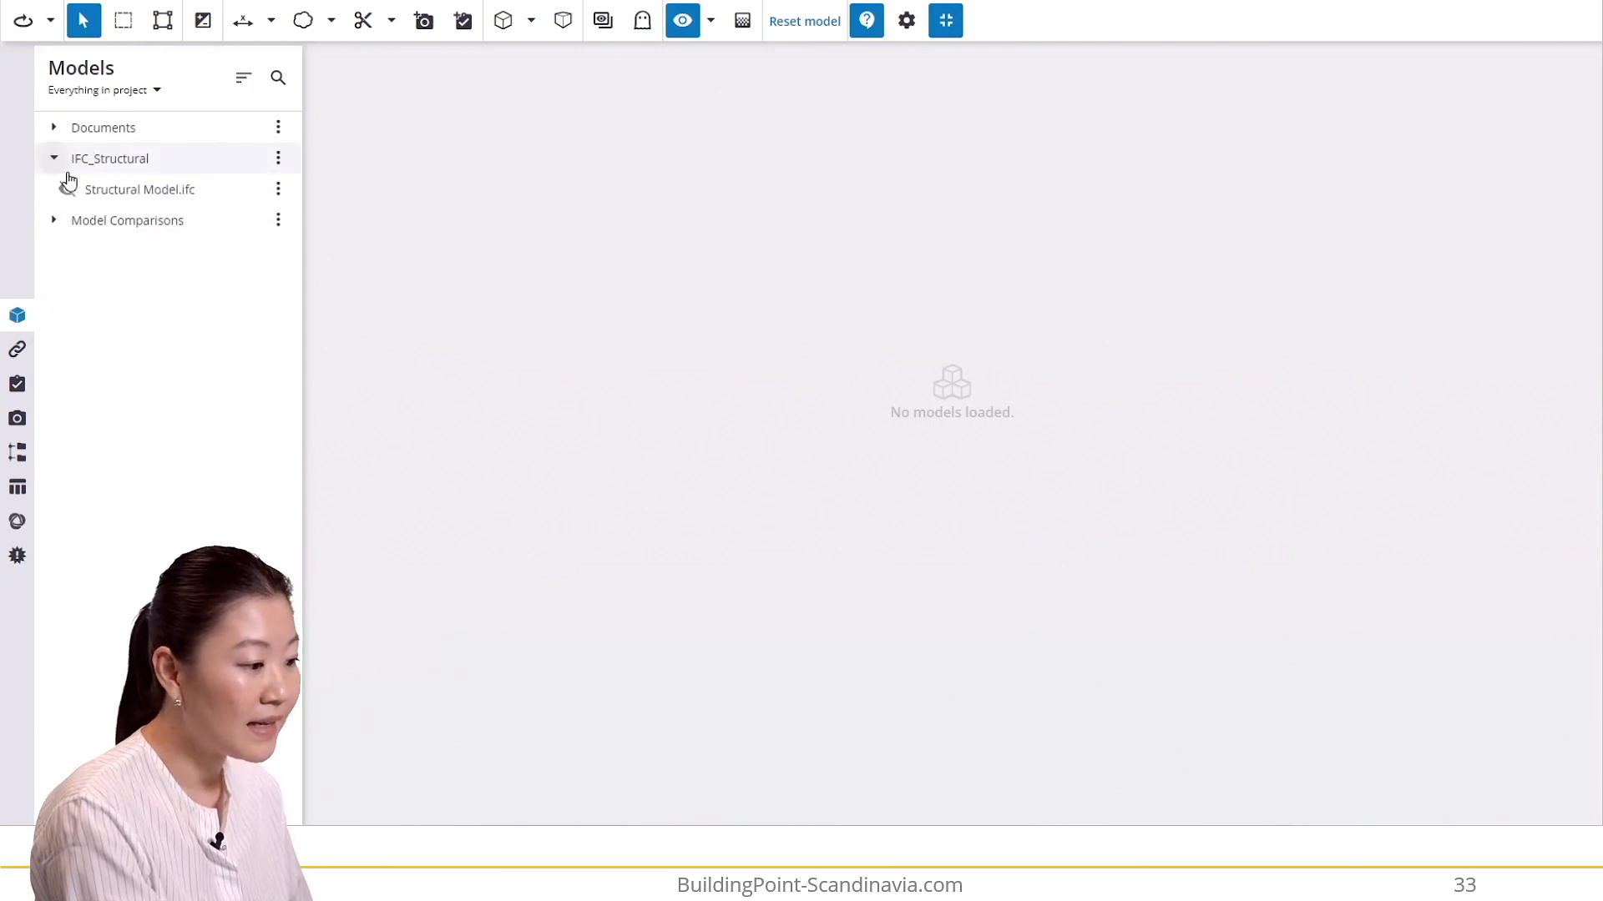
click(67, 191)
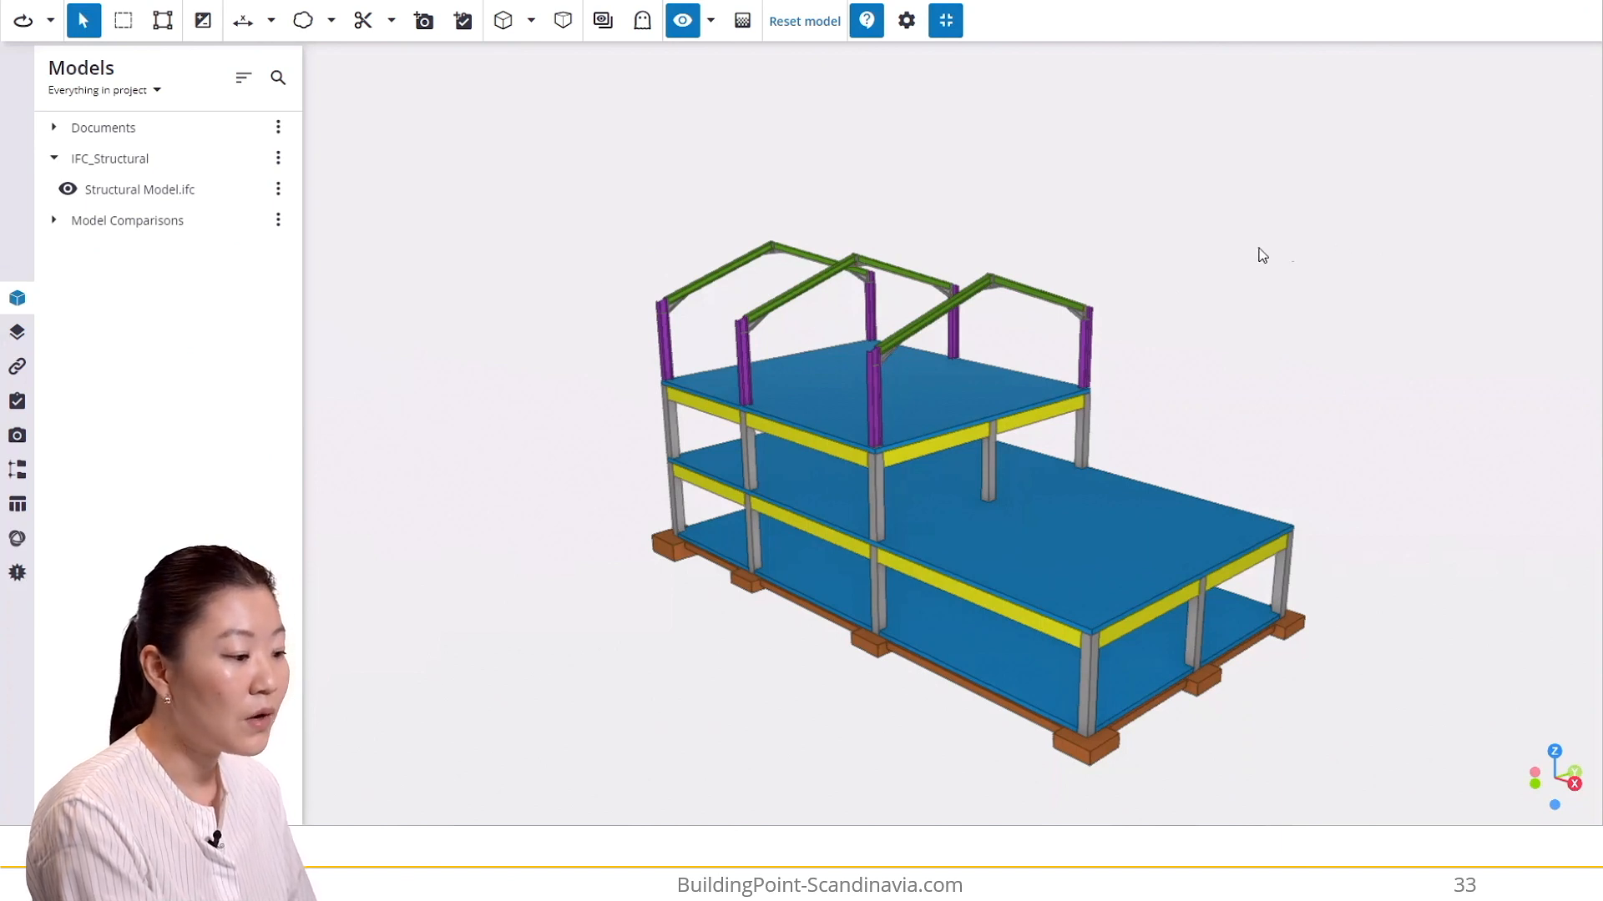
click(278, 224)
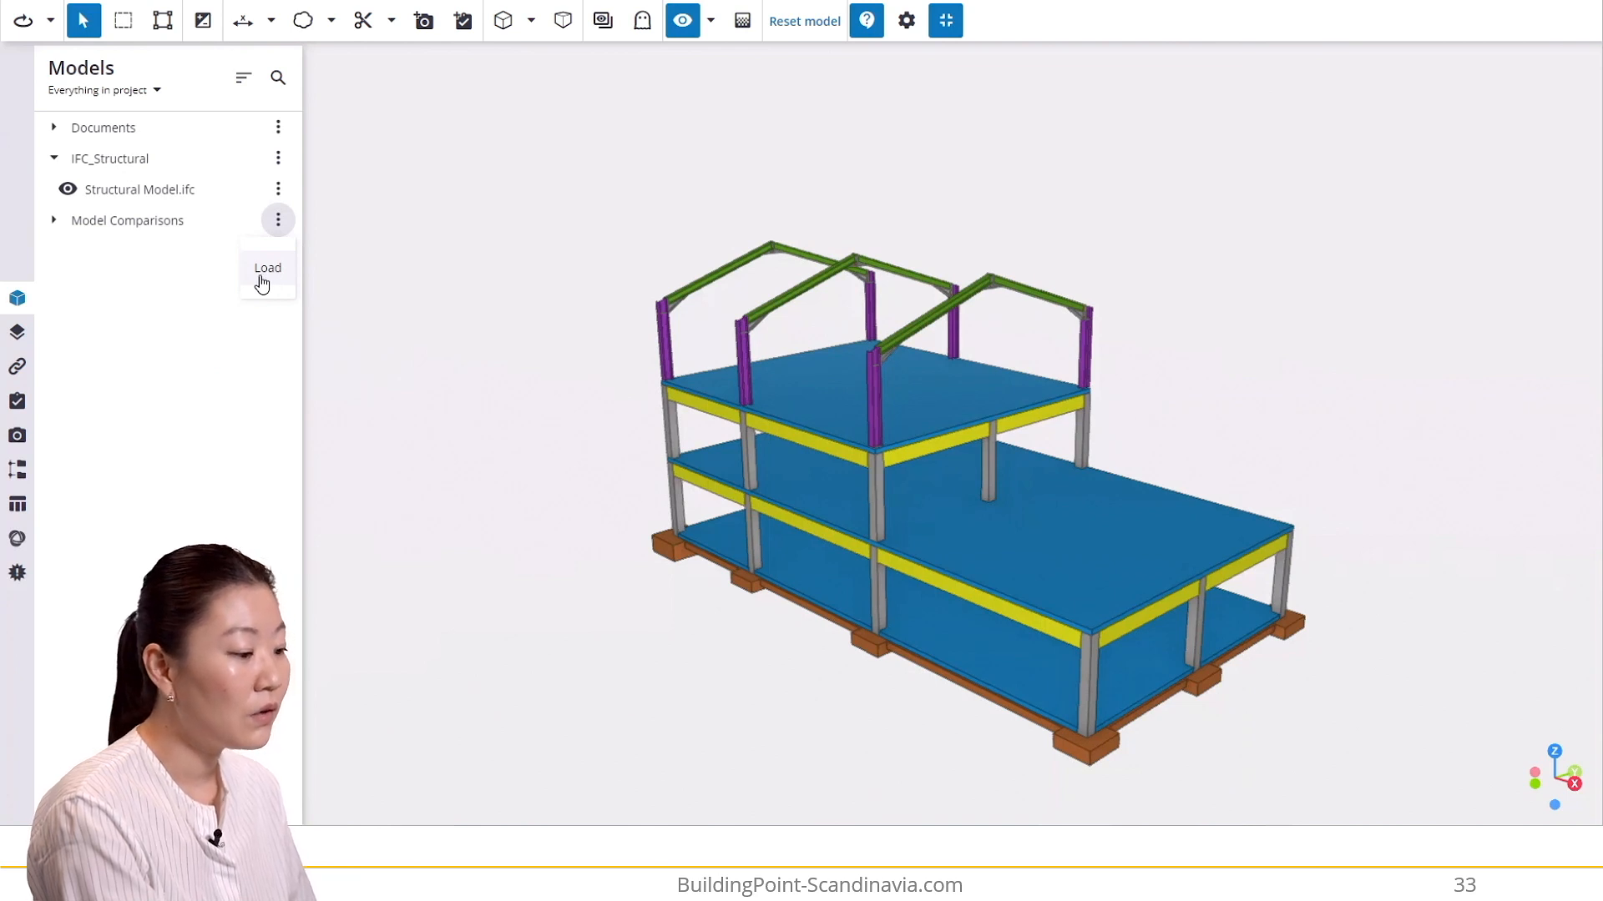
click(166, 288)
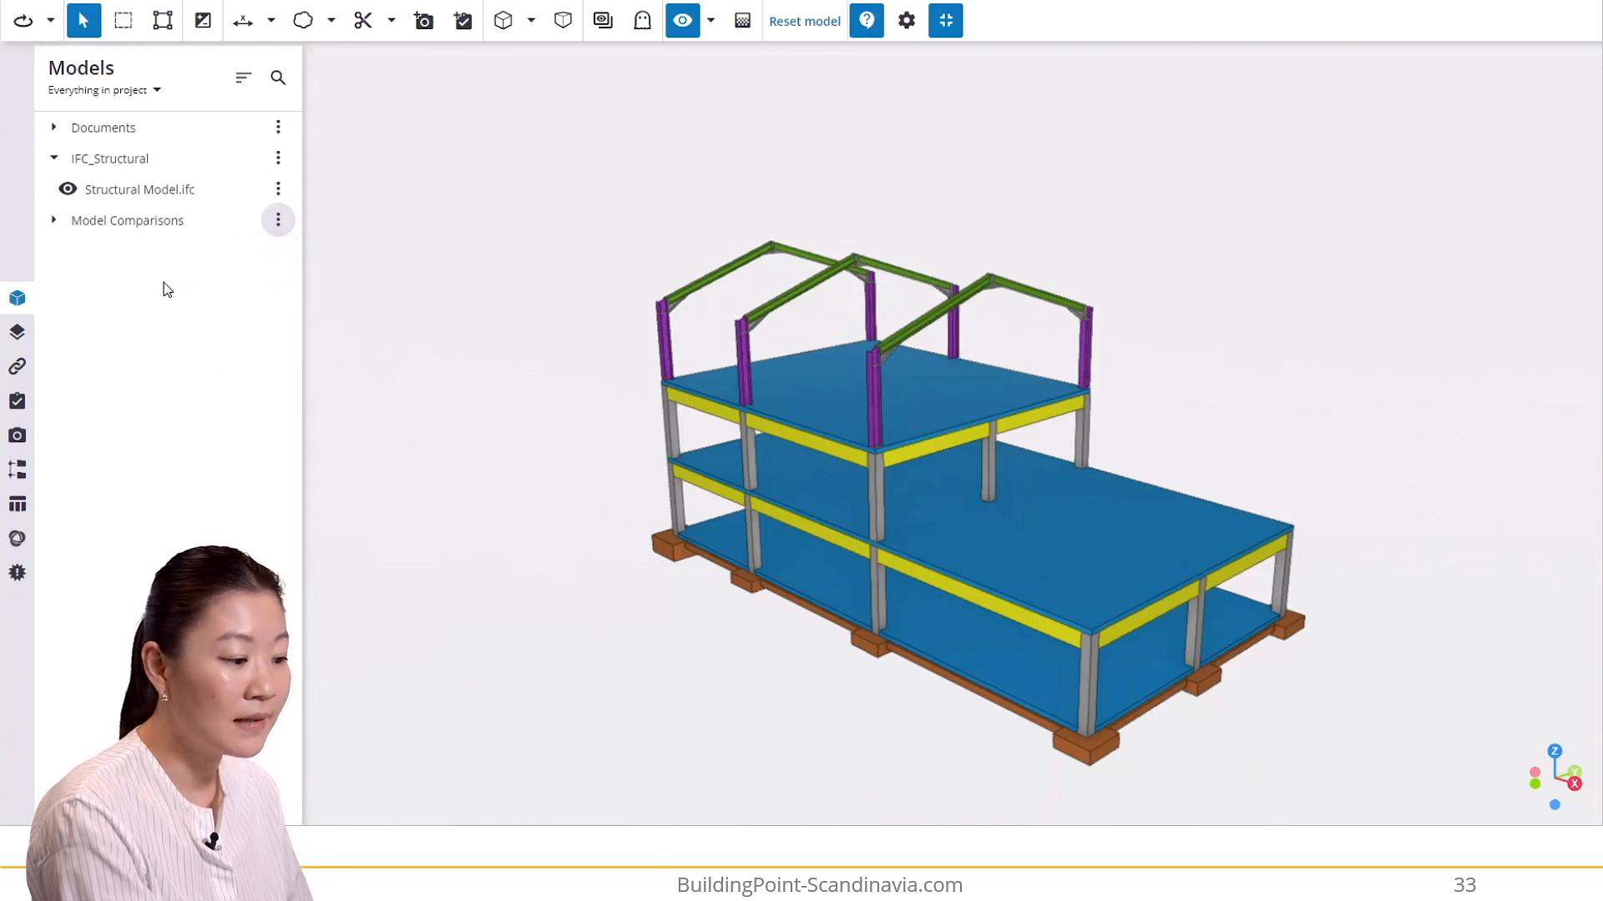
- Unload Structural Model.ifc and reload it from the Selected models list, returning the list to Everything in project
click(70, 199)
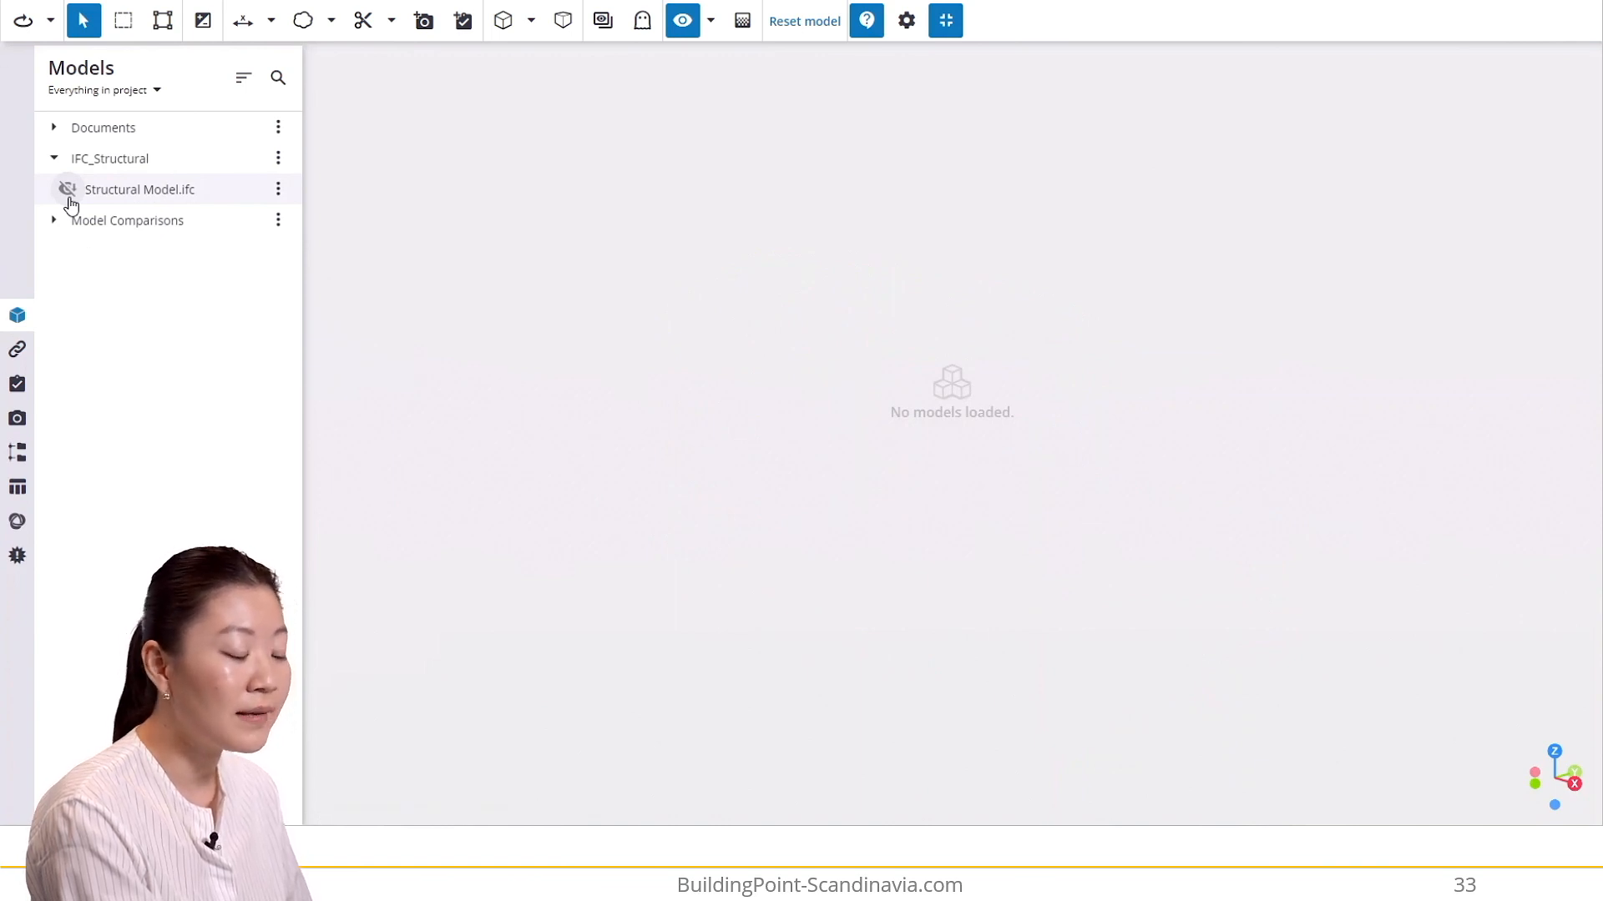
click(112, 98)
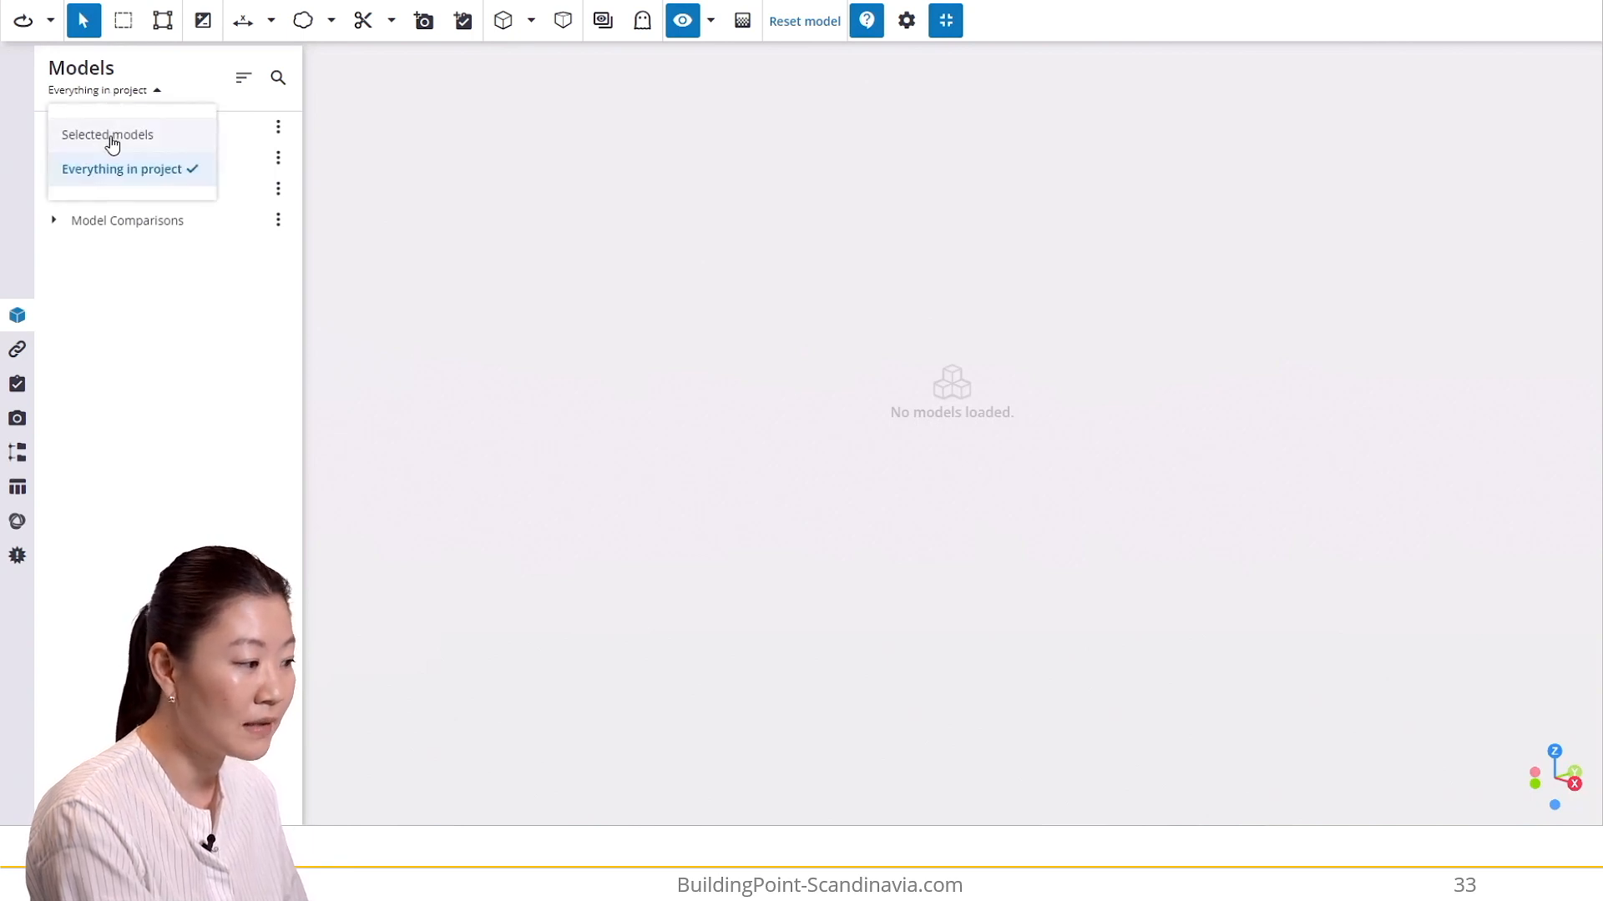
click(113, 138)
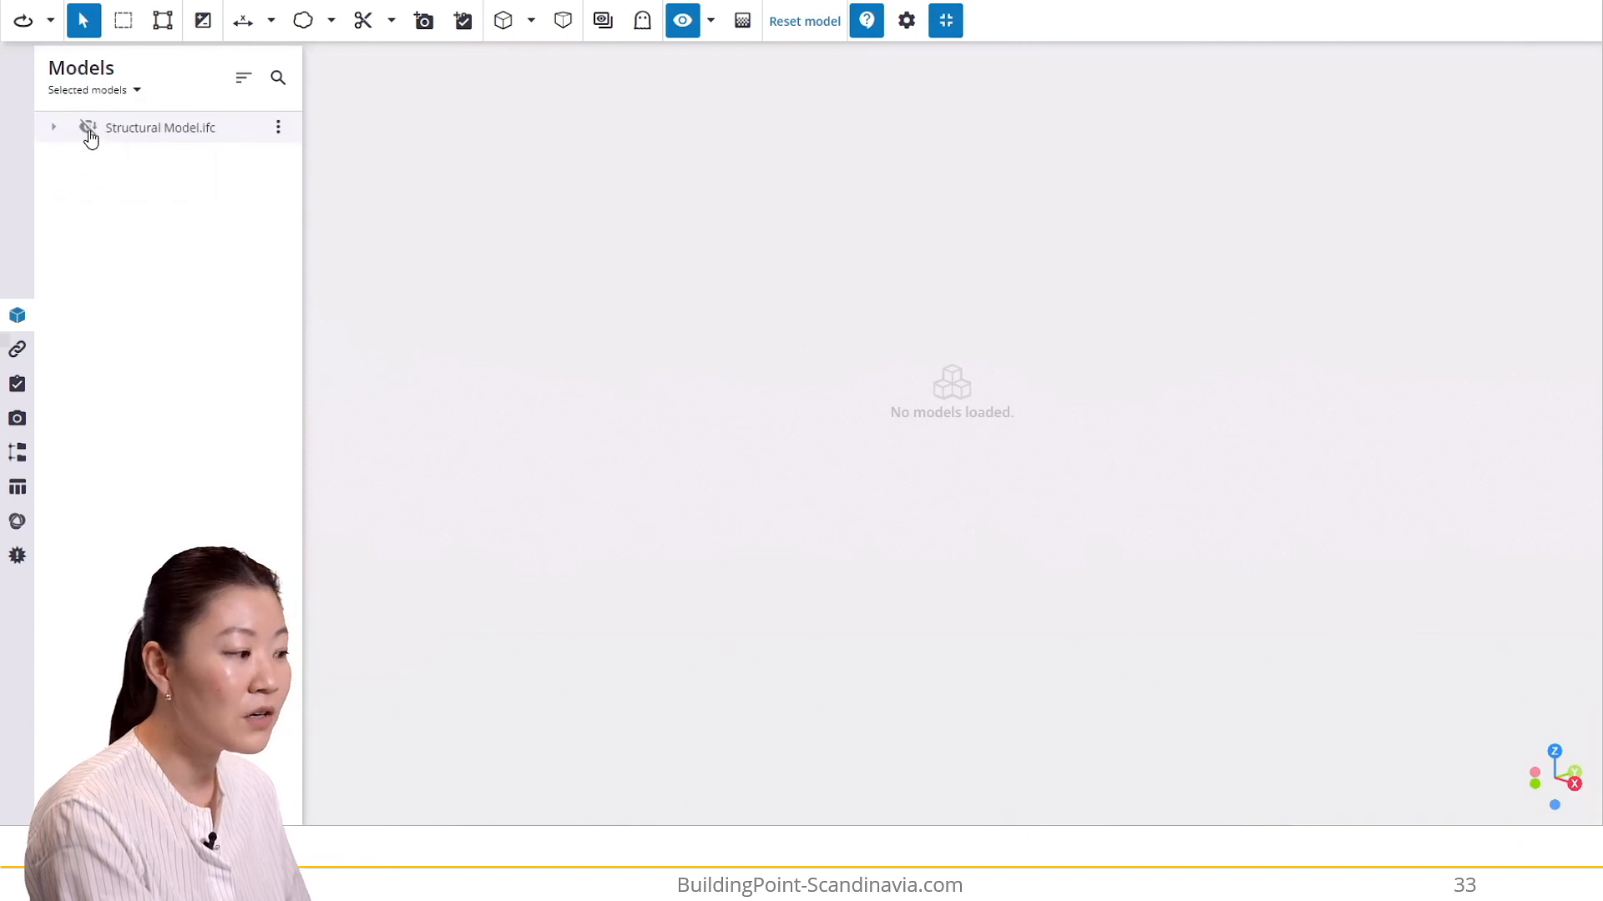
click(88, 129)
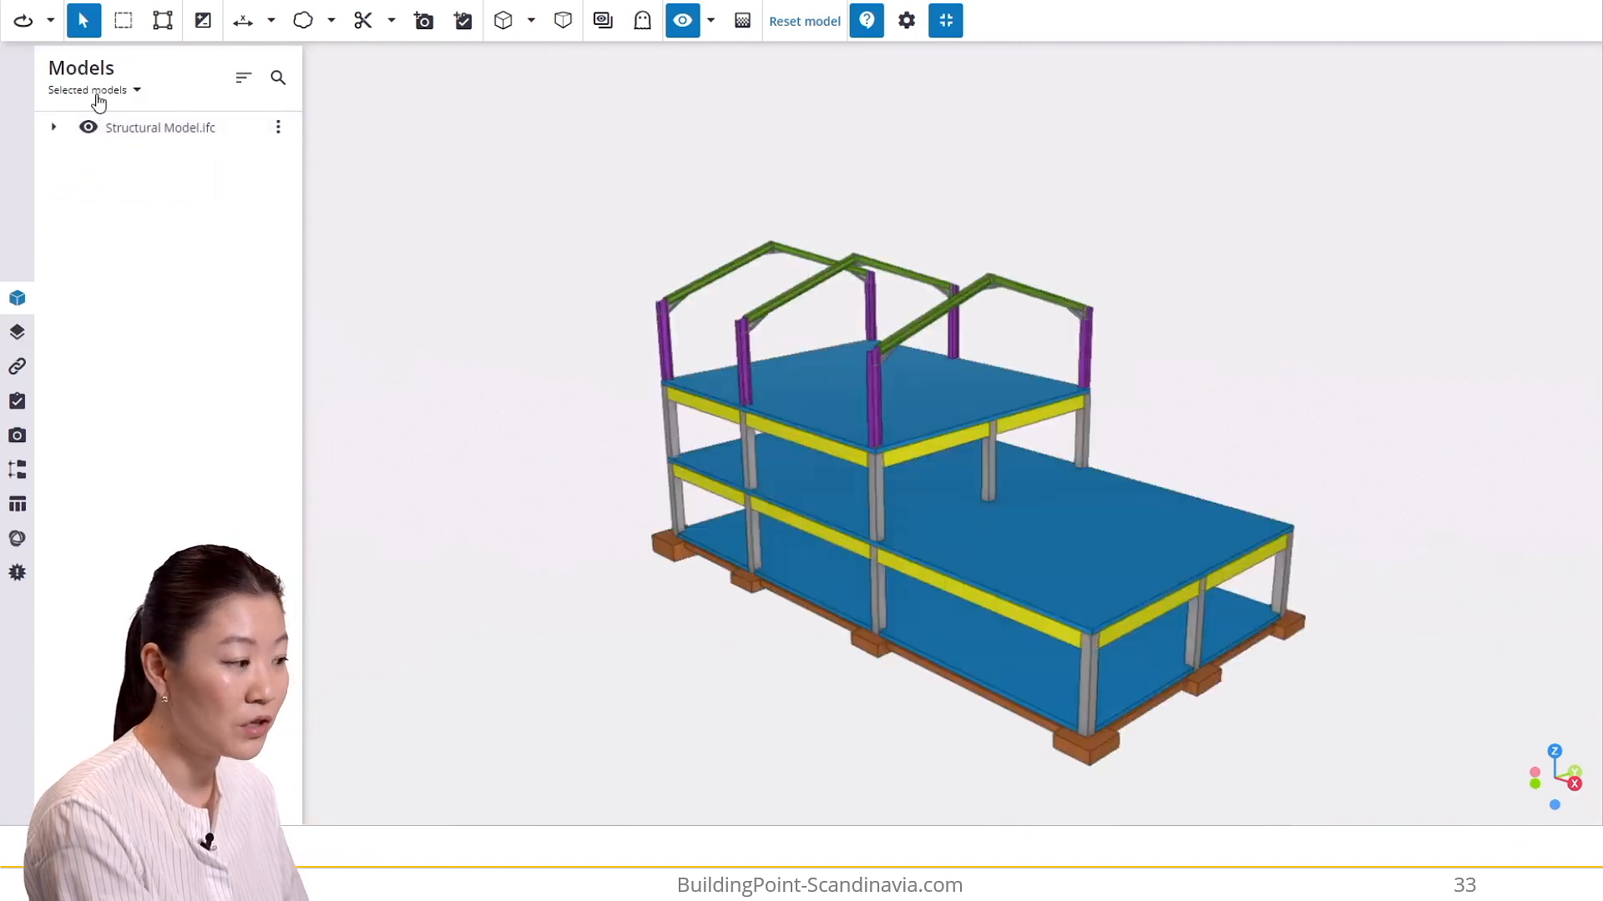
click(94, 91)
click(97, 173)
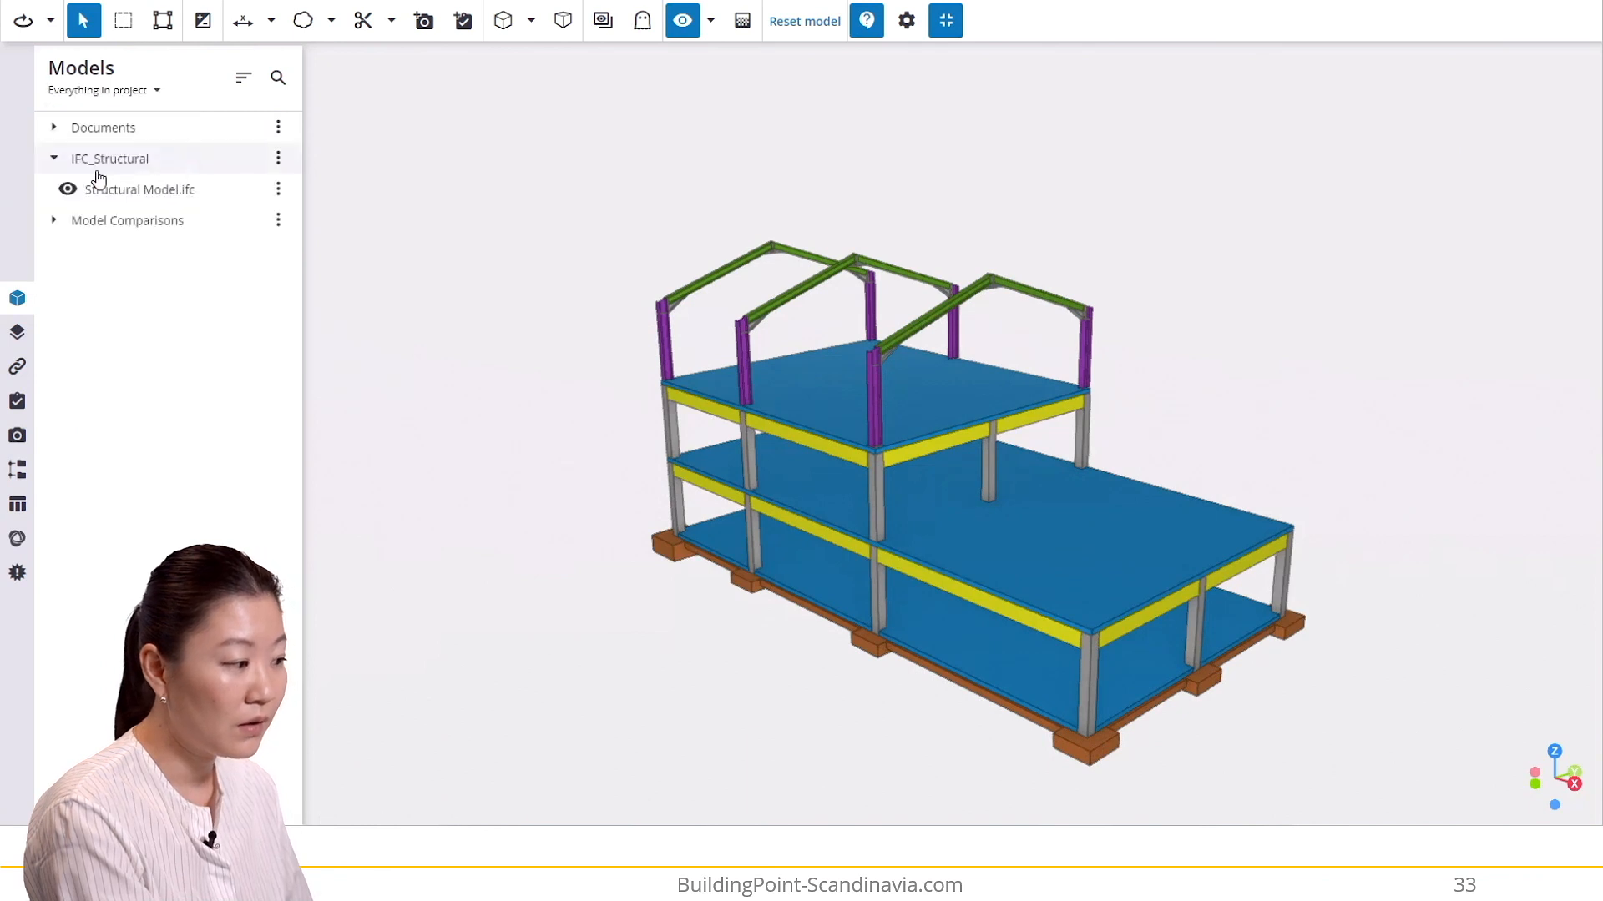
- Search the project's models by name for "ifc"
click(284, 82)
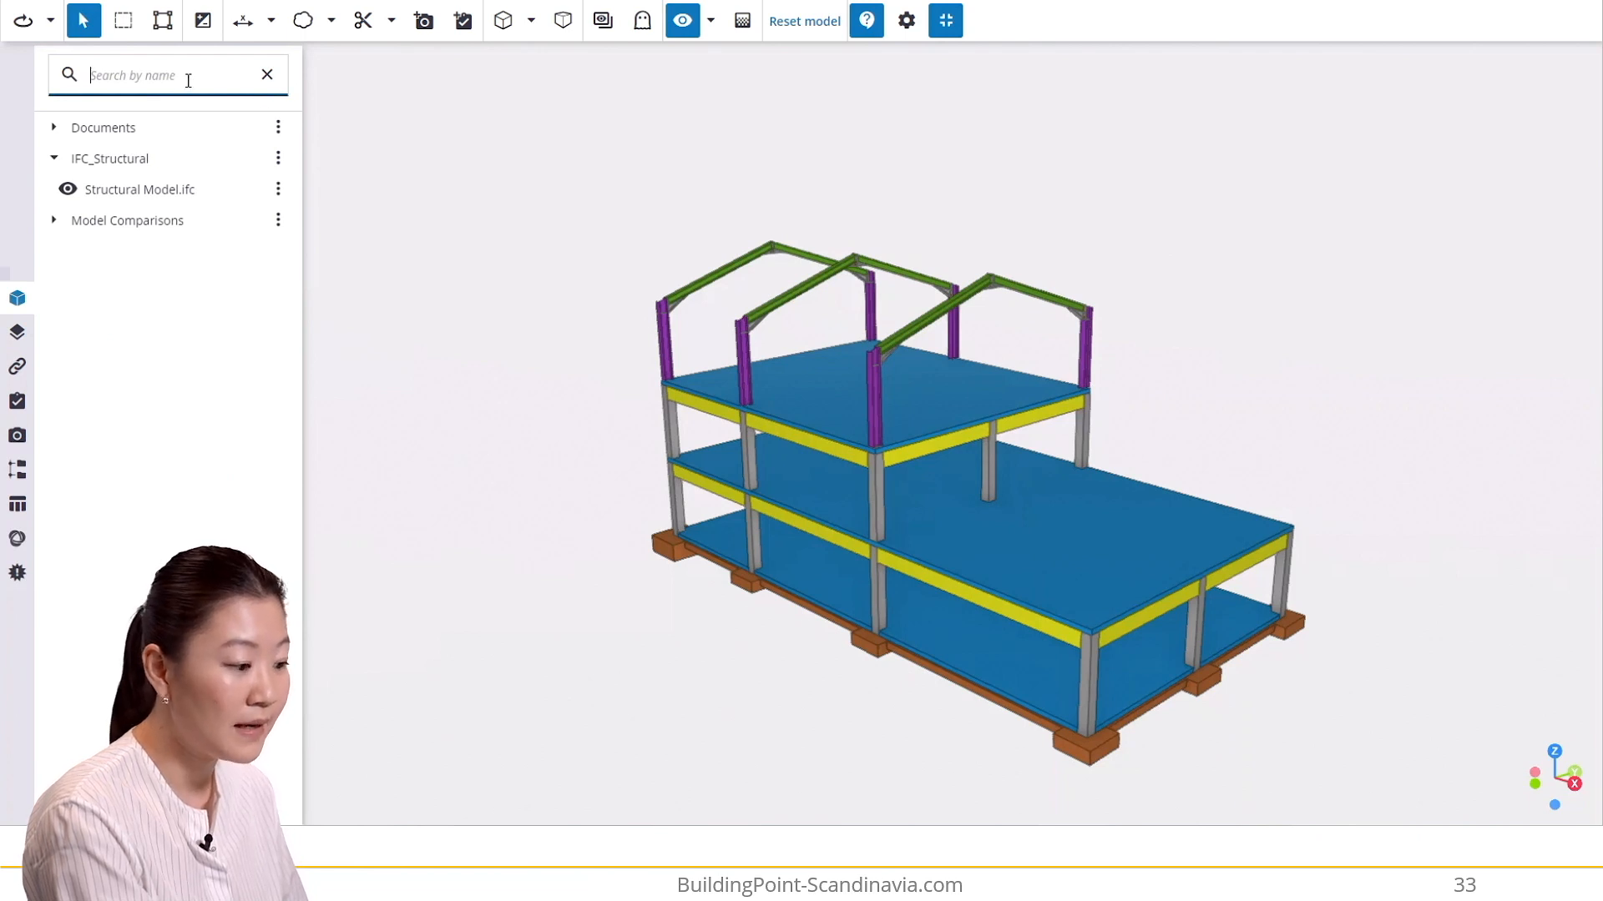
text(ifc)
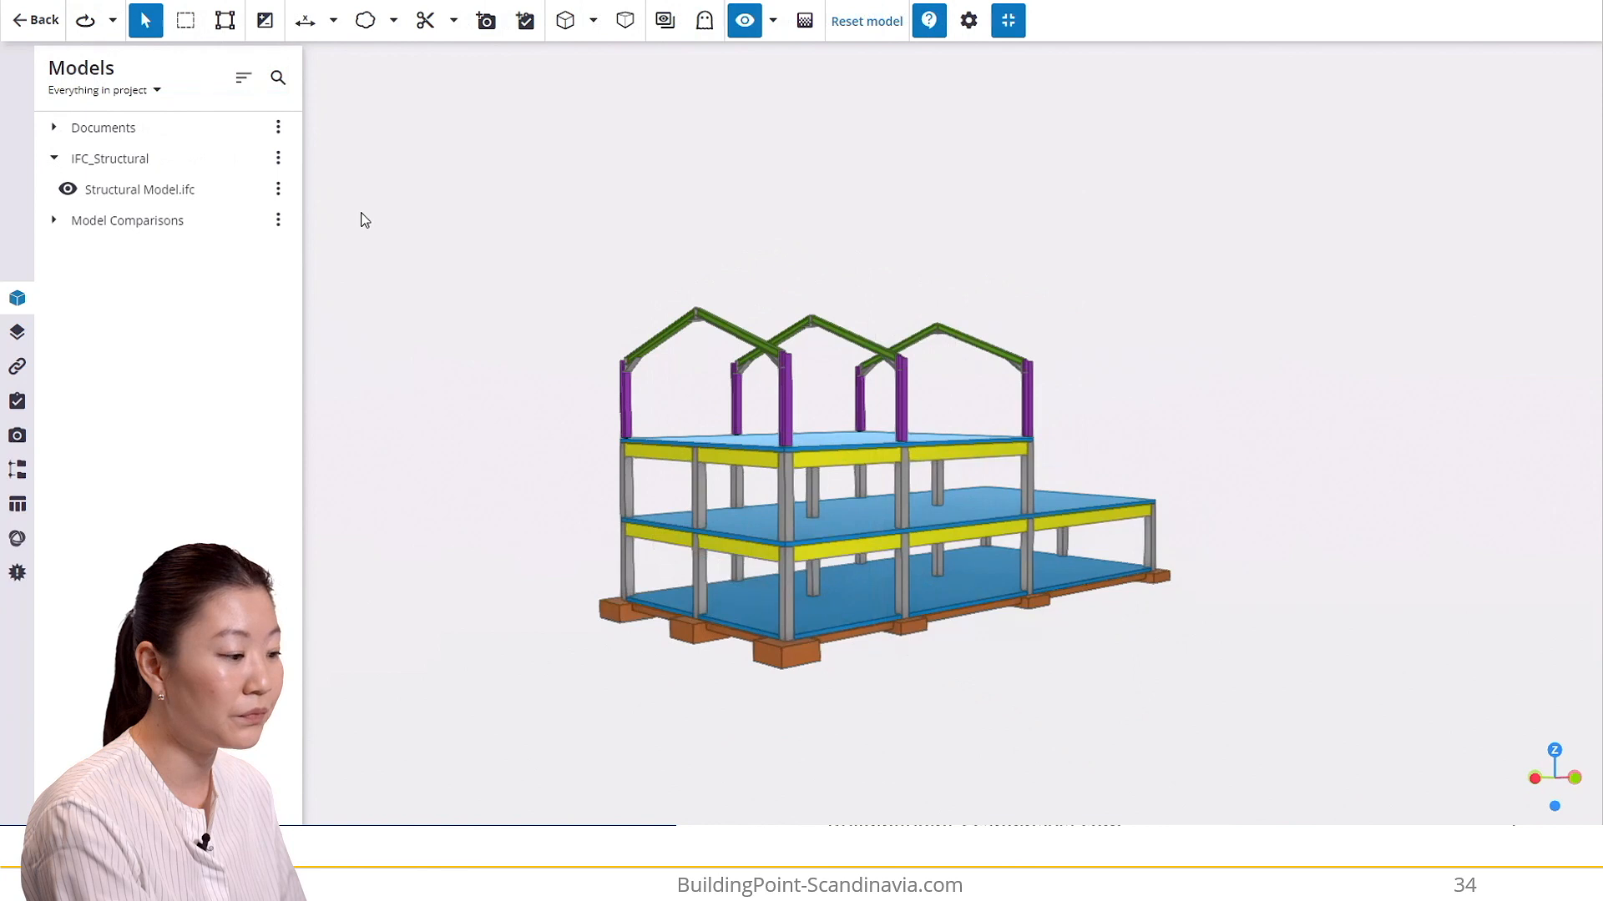
- Open the version history from the details of Structural Model.ifc and load version 2 for inspection
click(278, 189)
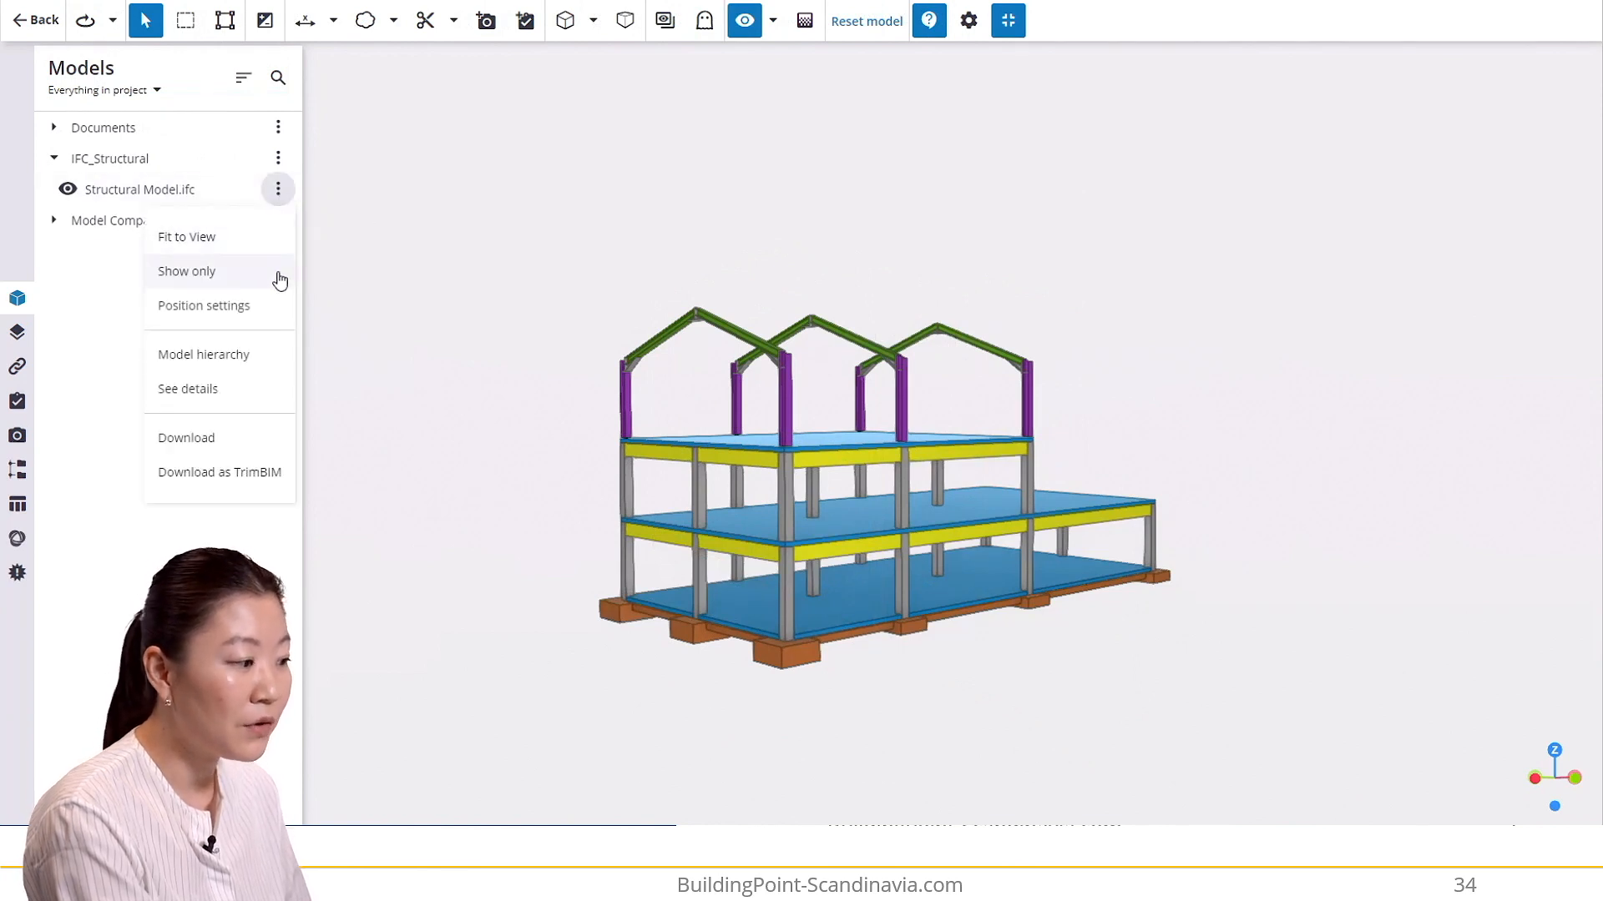
click(187, 389)
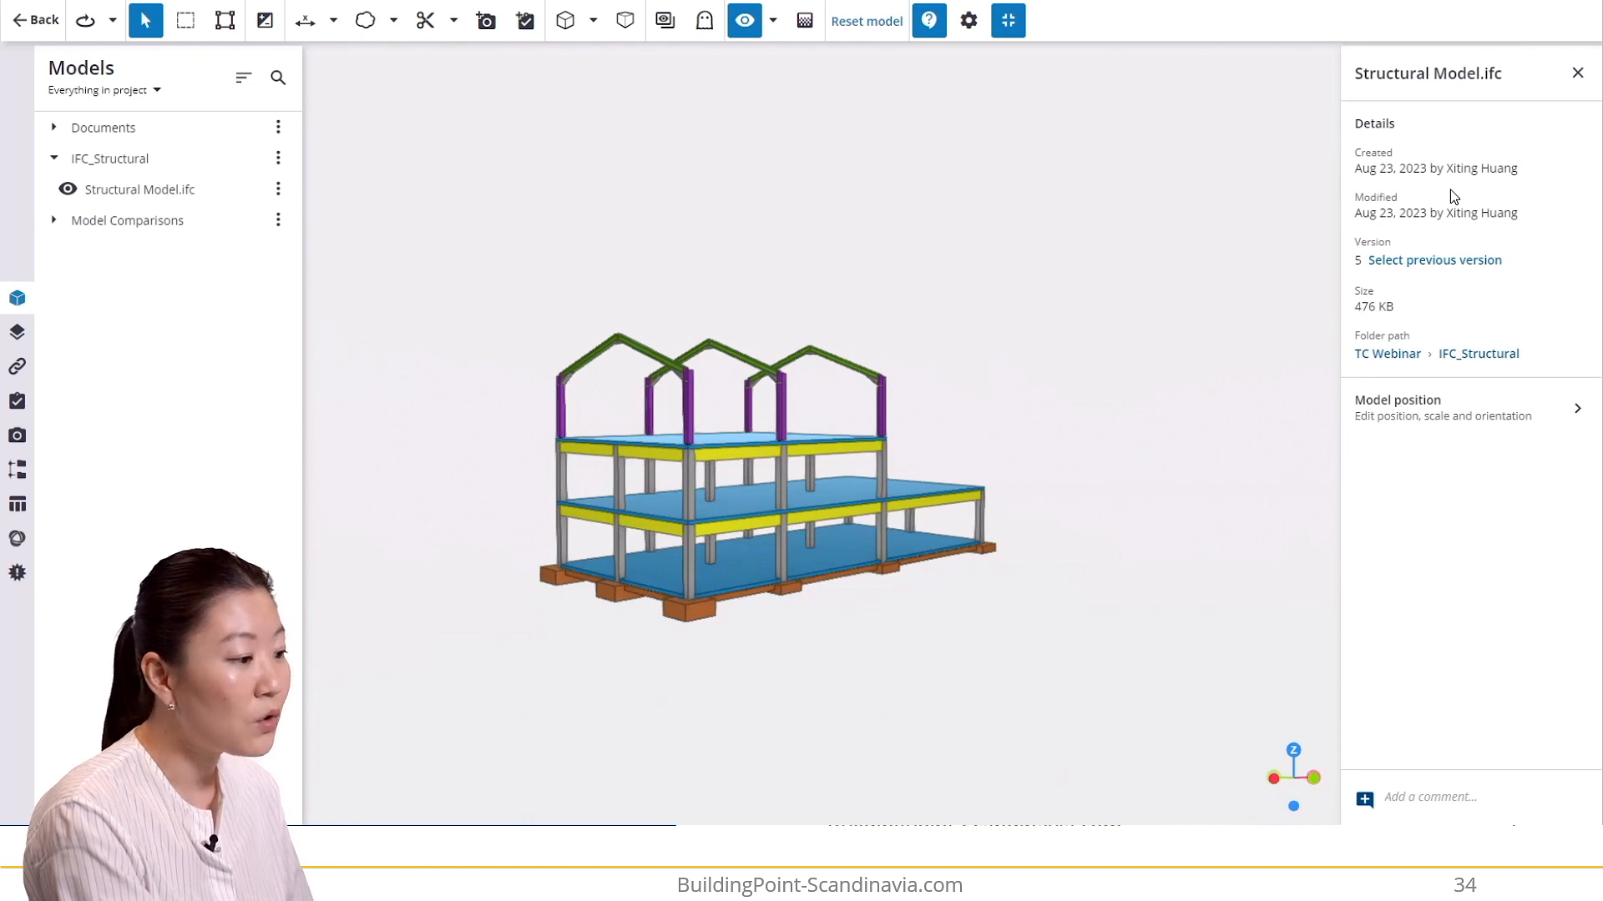
click(1443, 266)
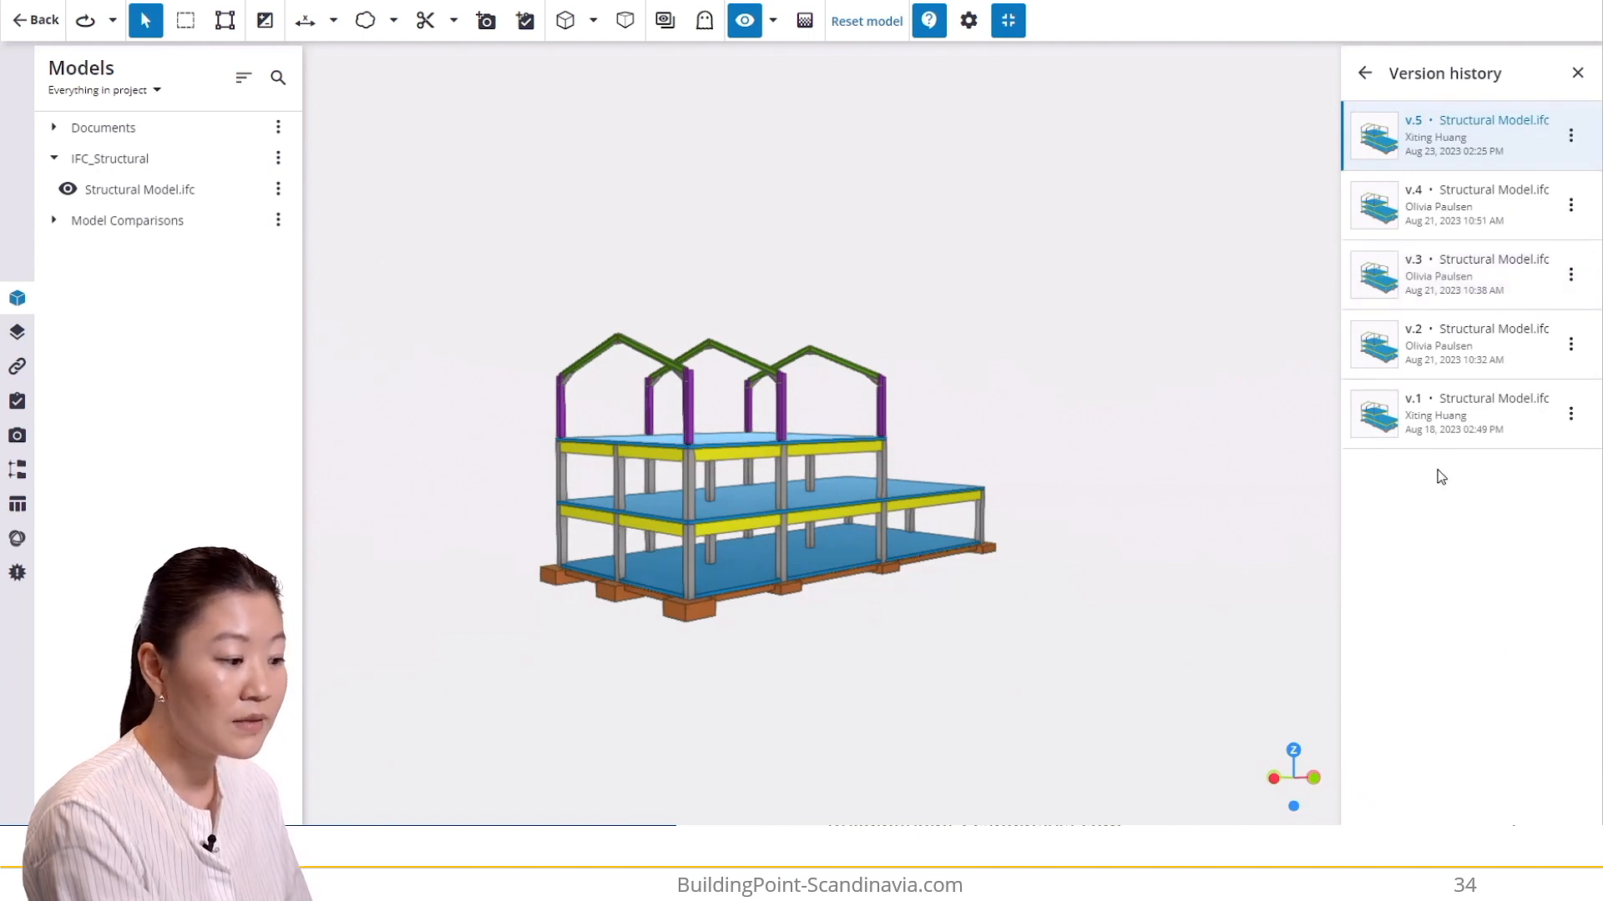
click(1459, 357)
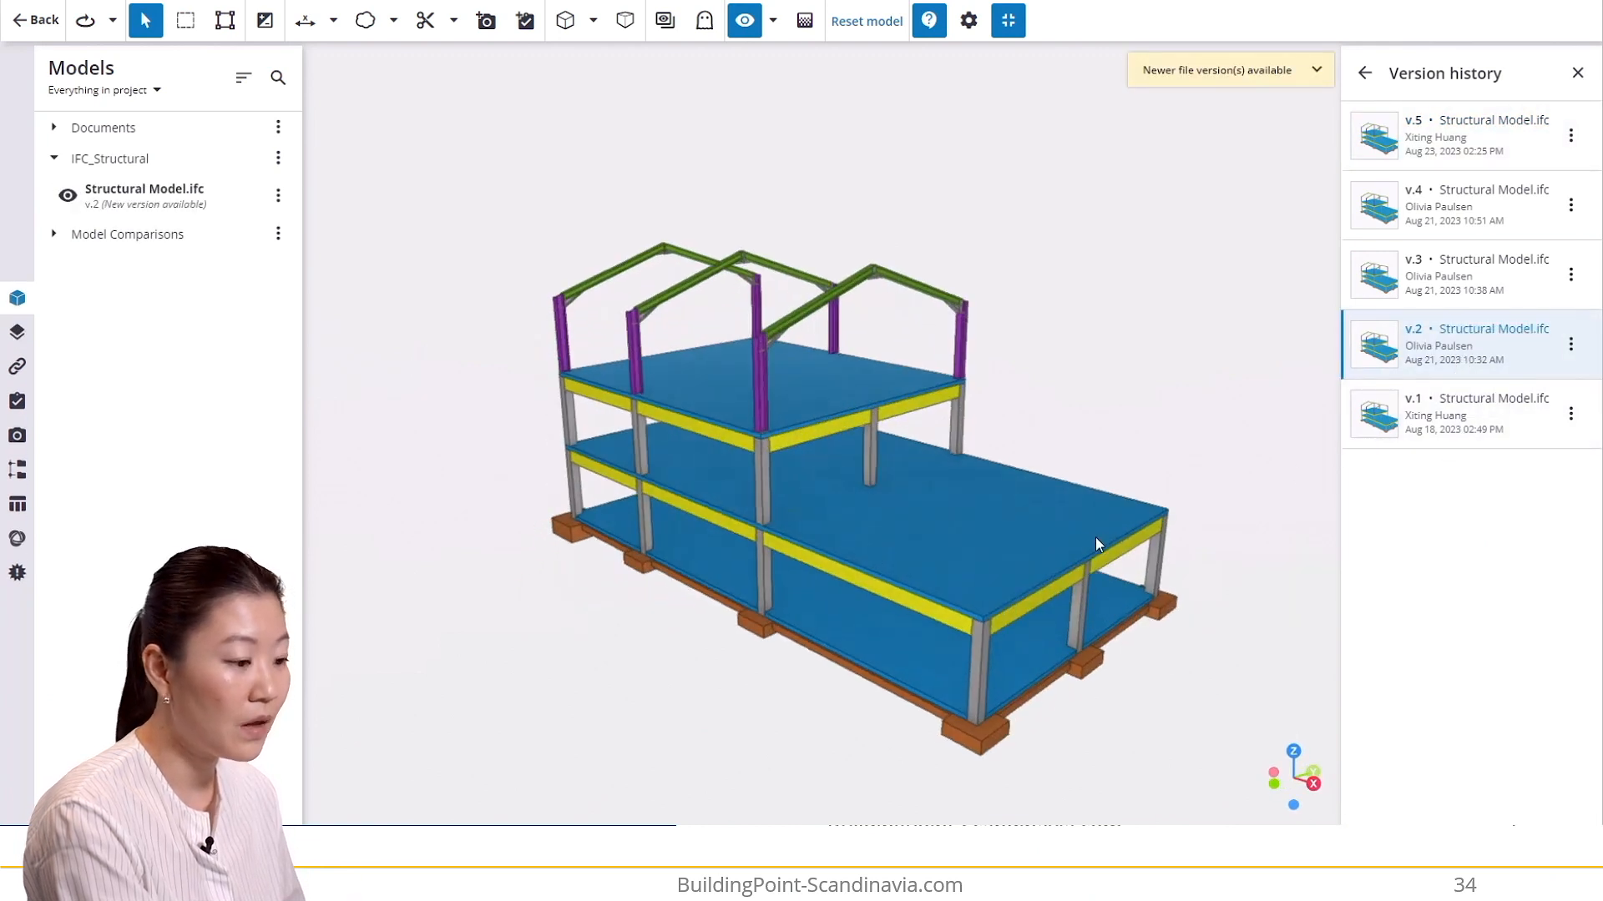
drag(1095, 538, 1274, 501)
scroll(751, 550, down, 3)
drag(752, 551, 983, 555)
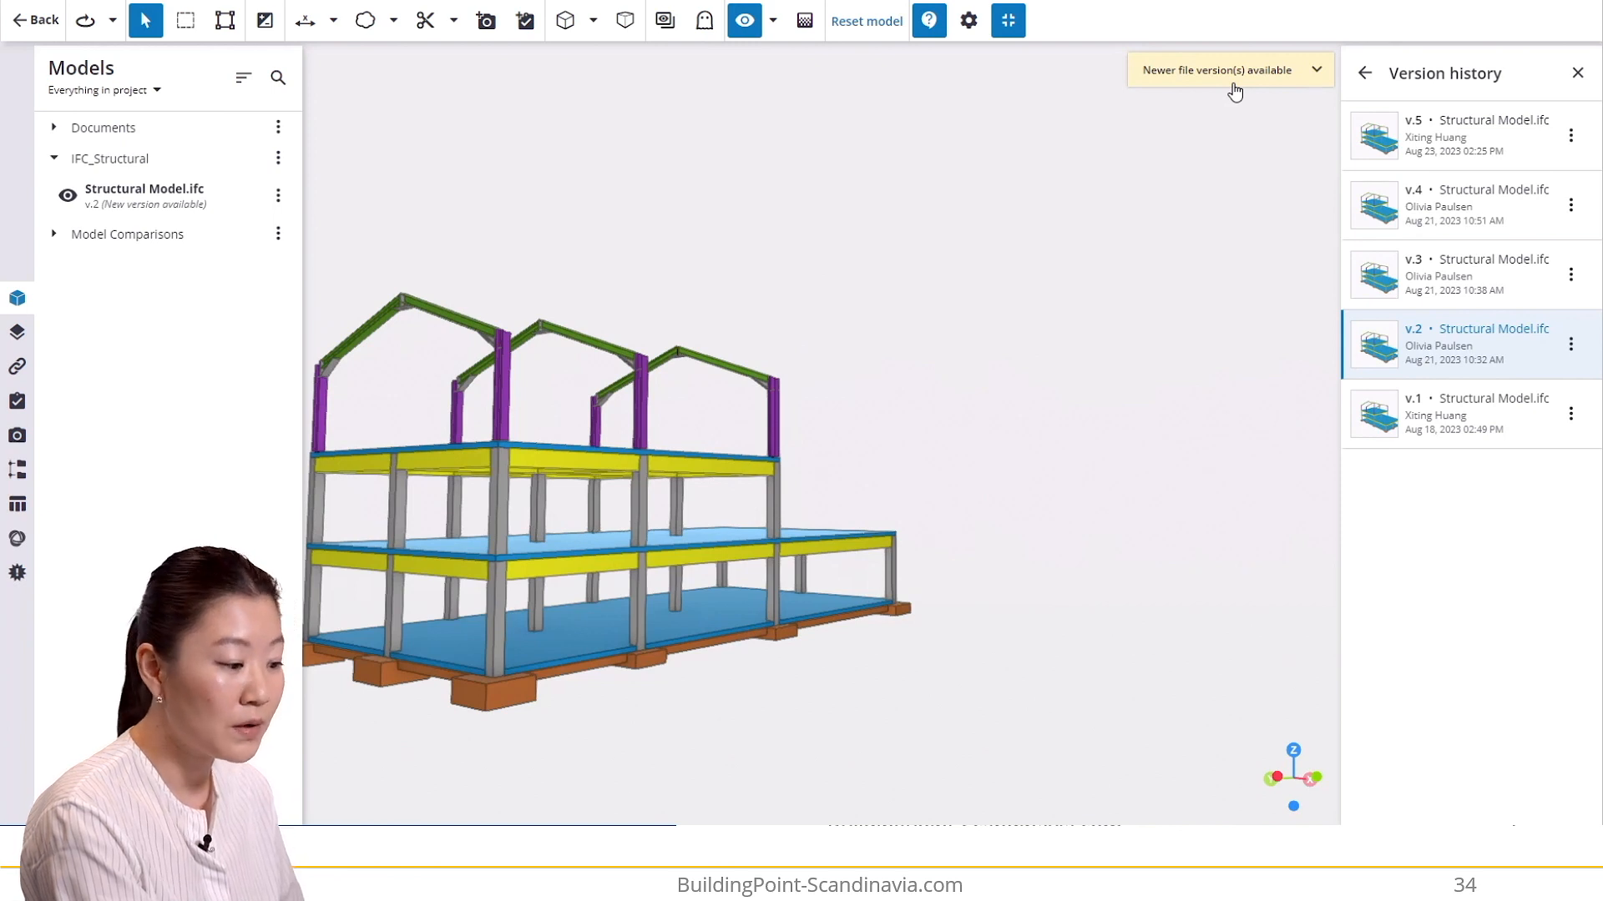
- Download version 2 of Structural Model.ifc as TrimBIM
click(1572, 348)
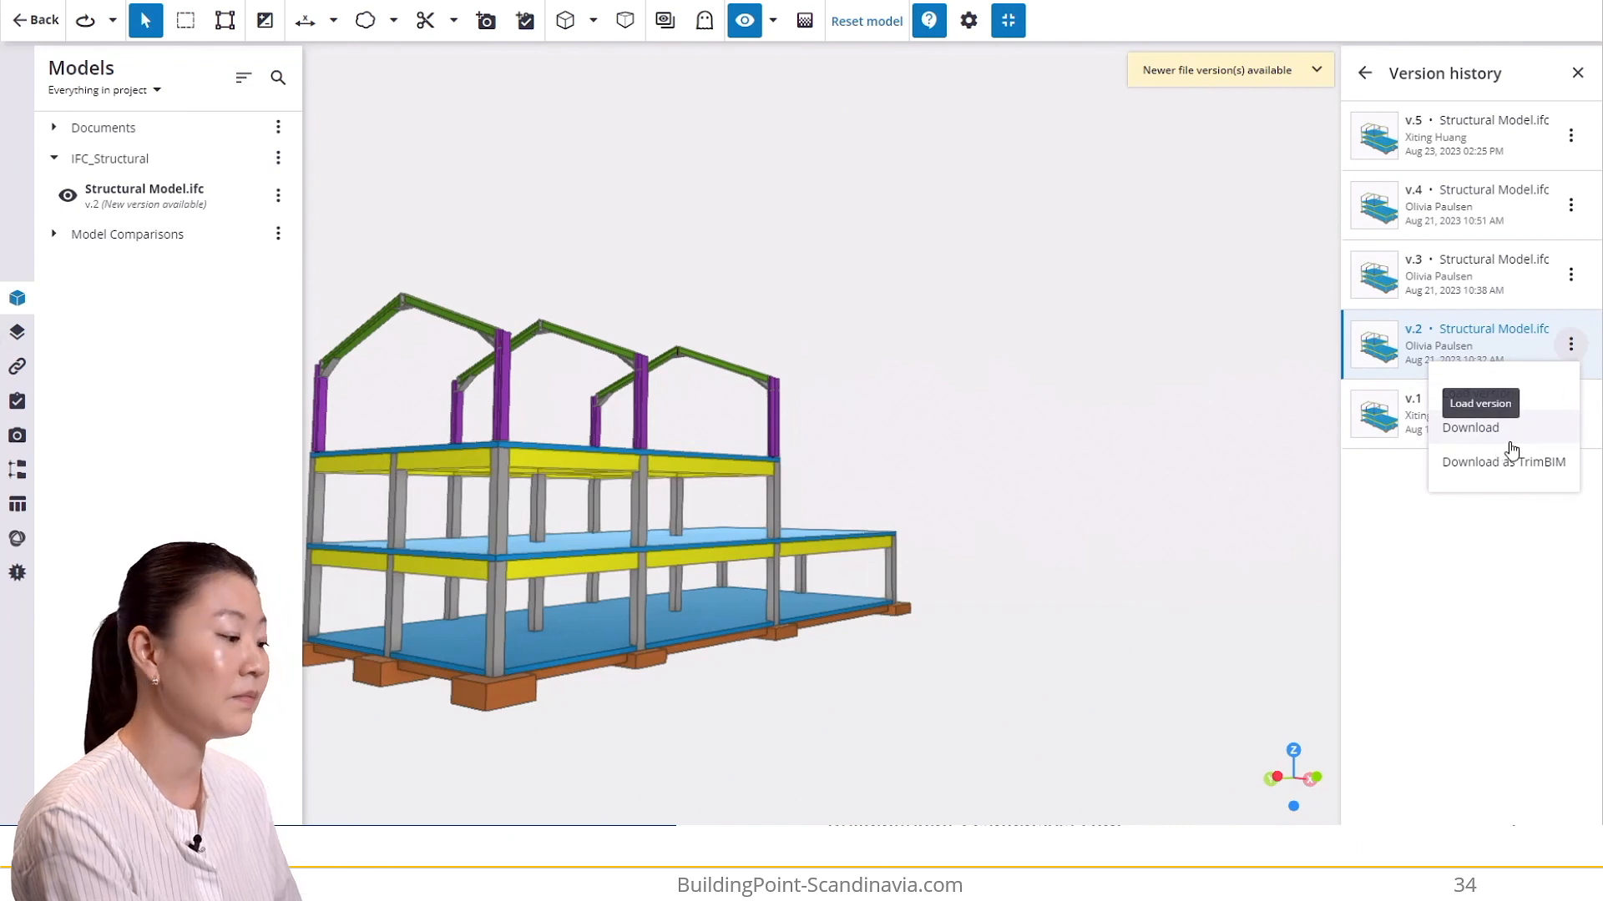
click(1504, 459)
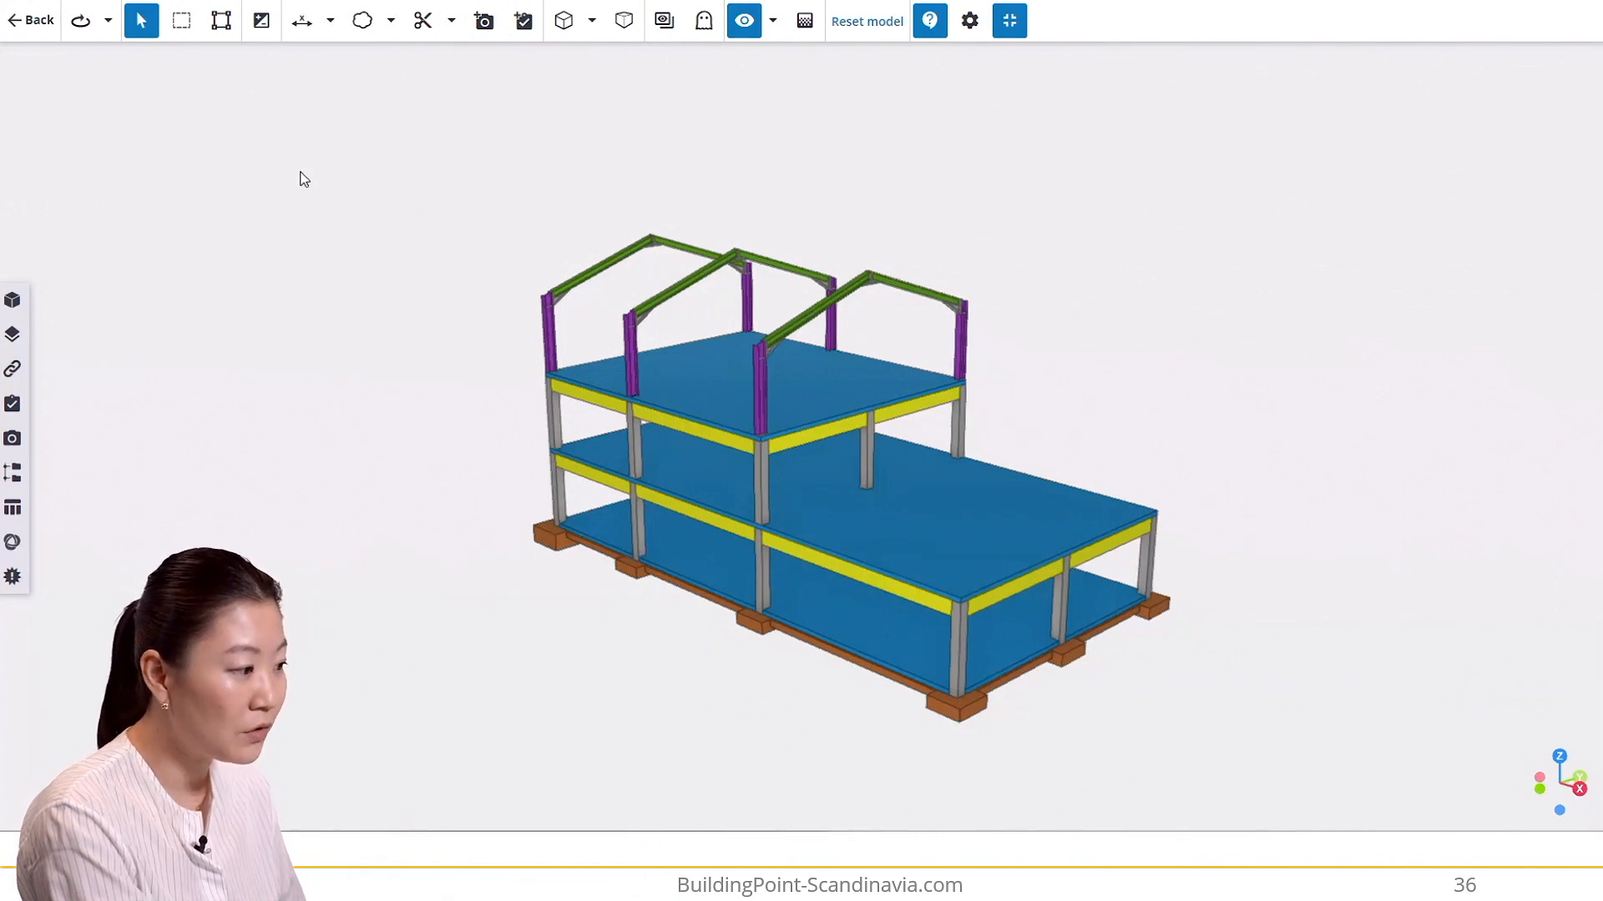
- Review the Rotate, Pan and Look around navigation modes and rotate the structural model slightly
click(107, 20)
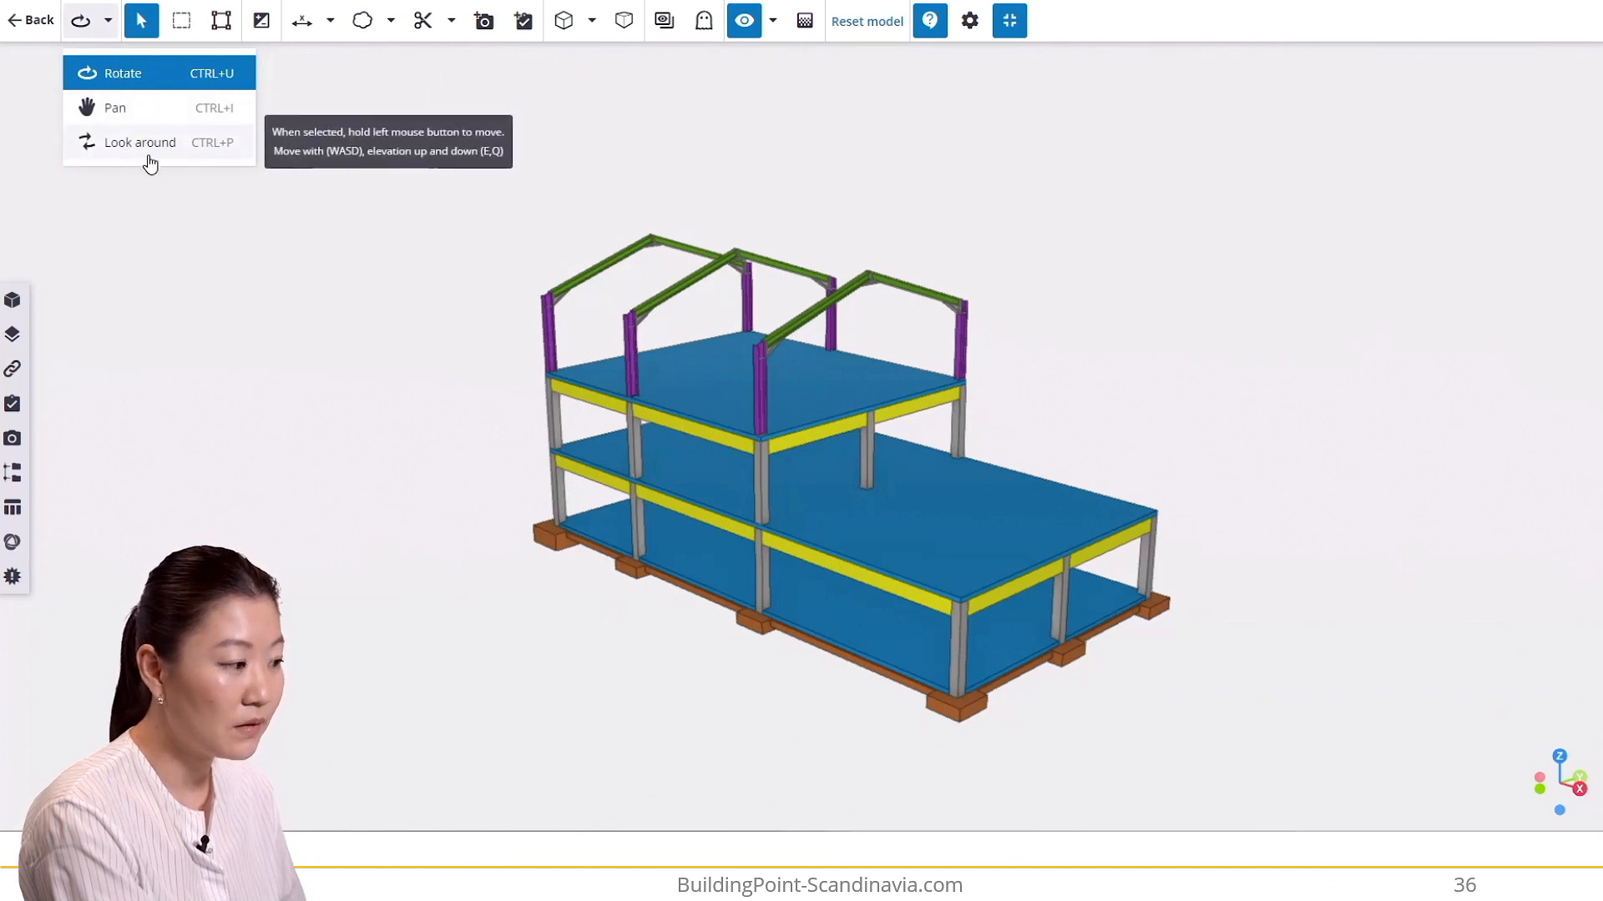
click(155, 238)
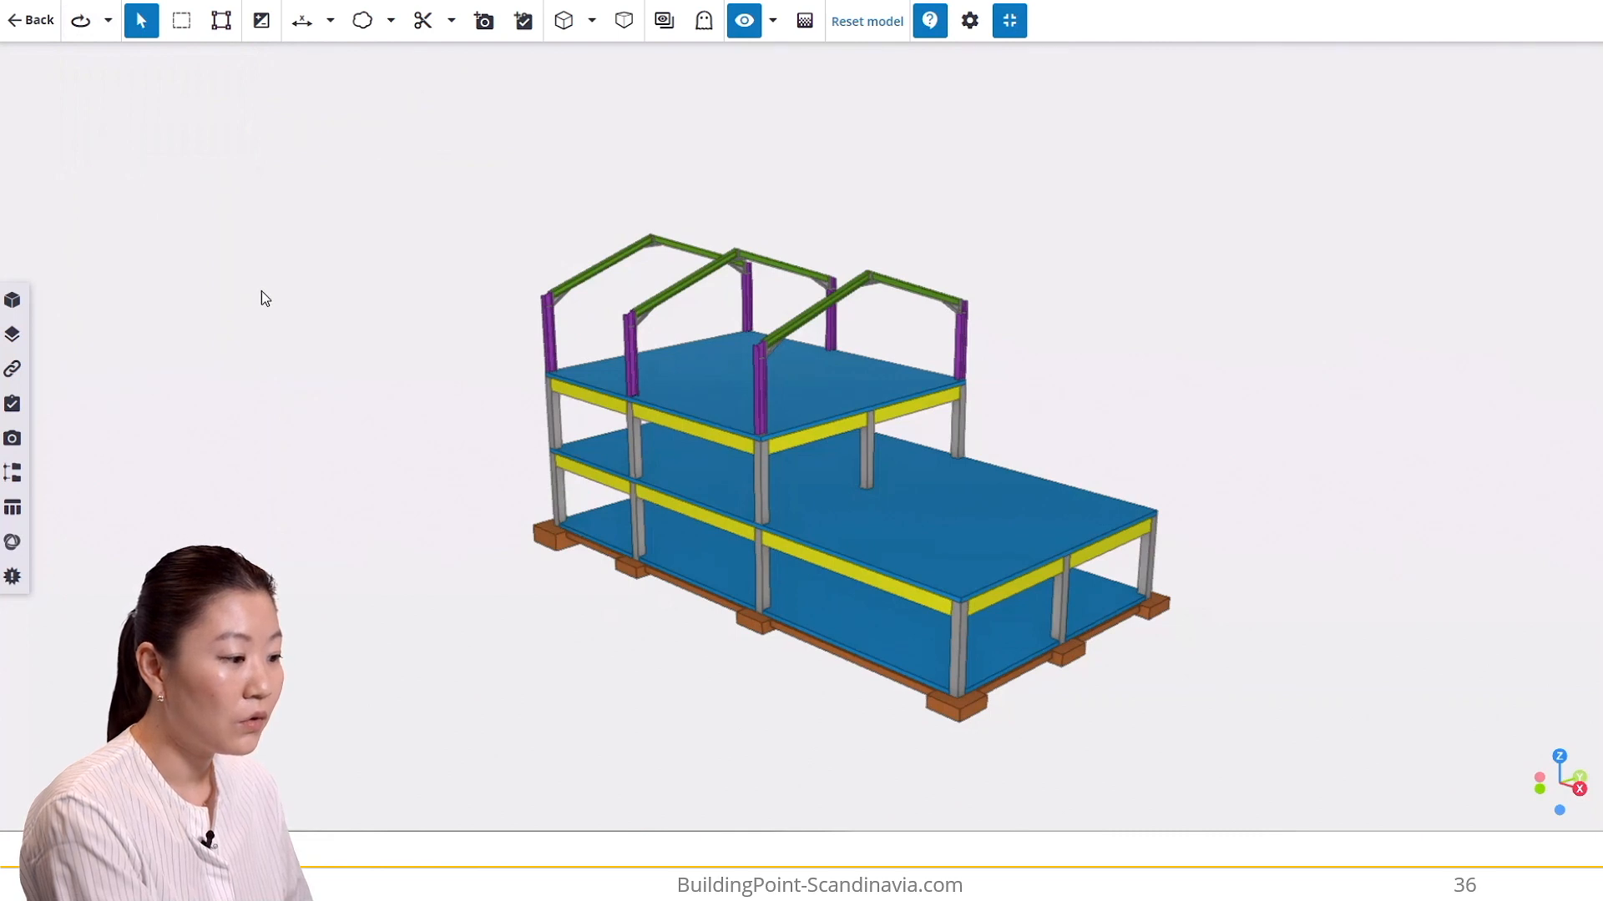
drag(262, 298, 314, 310)
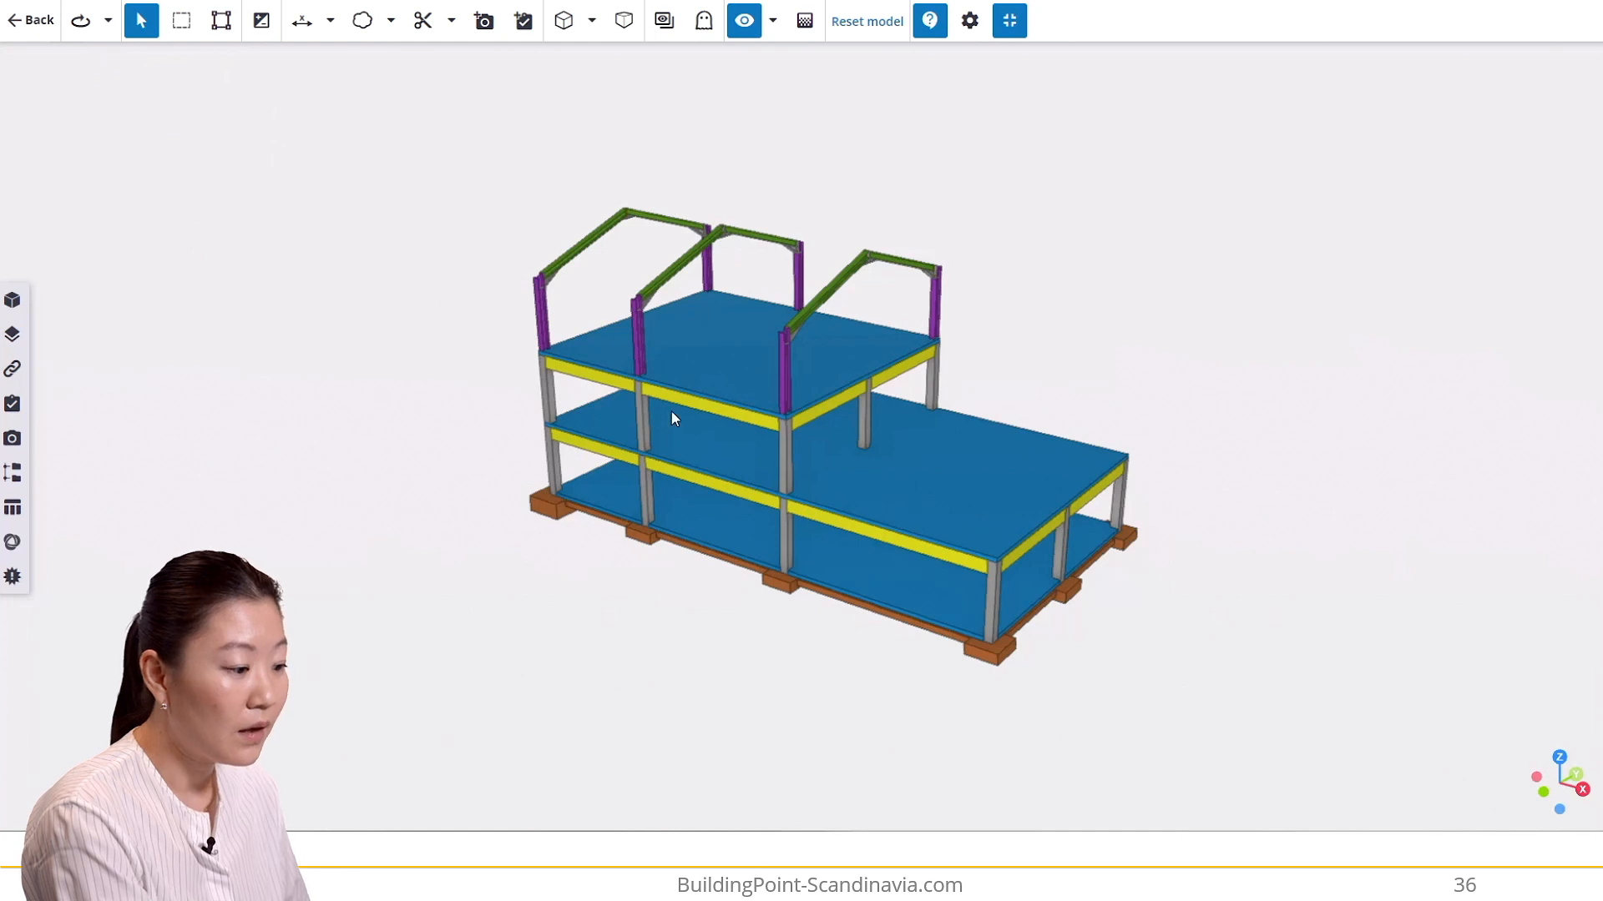
- Select the building's floor slabs one at a time, and clear the selection
click(733, 368)
click(731, 446)
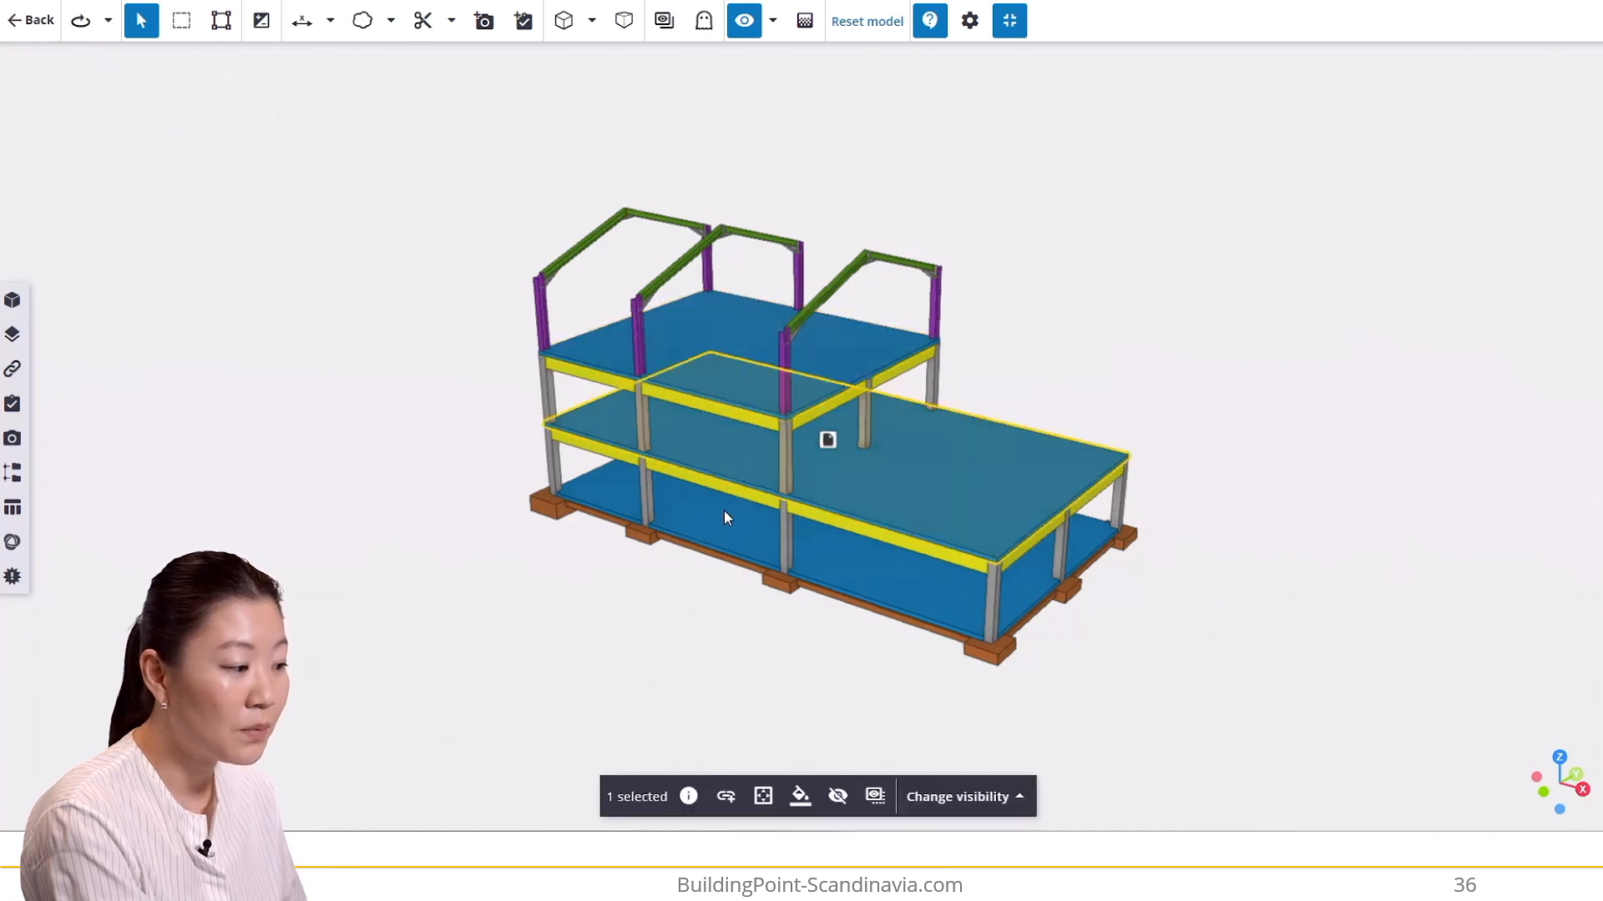
click(716, 513)
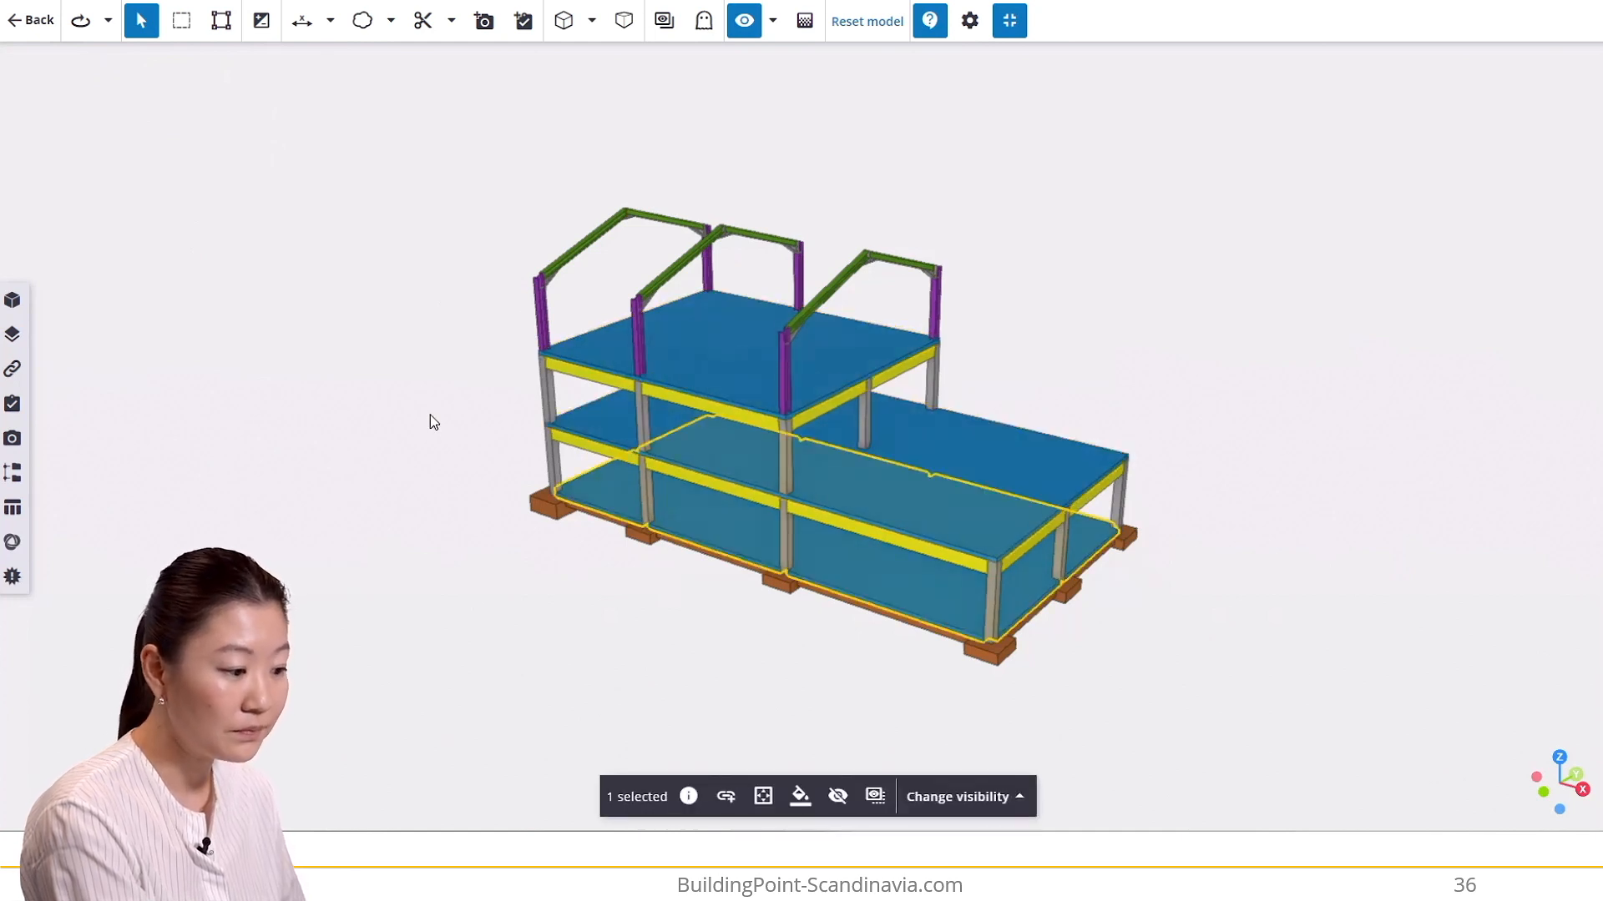
click(429, 414)
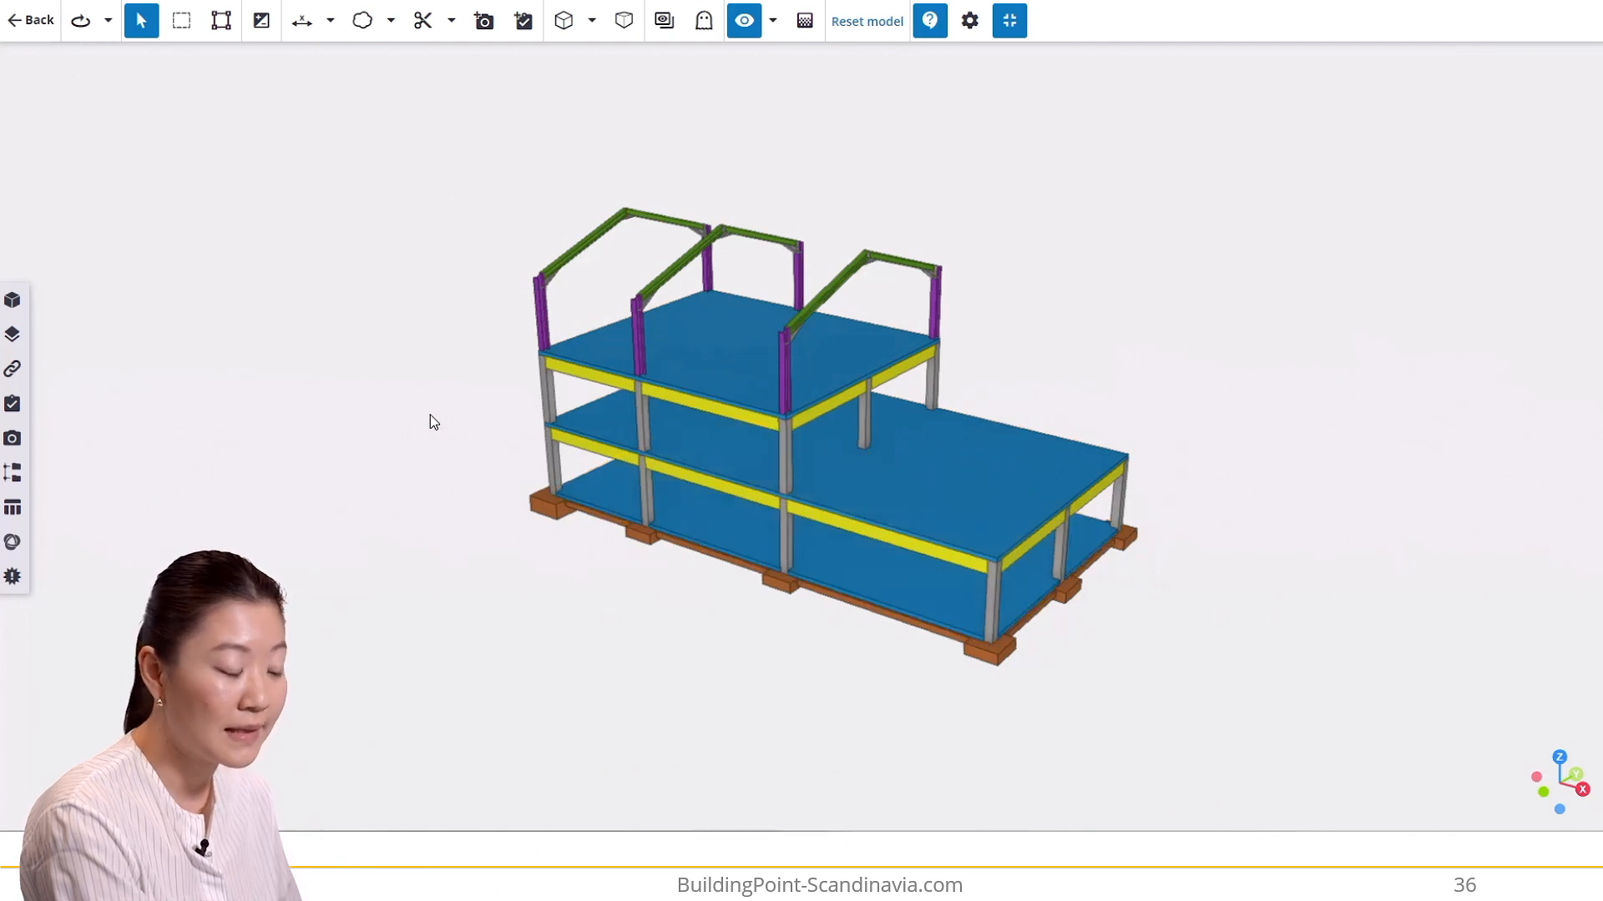
- Select all three floor slabs together in multi-select mode, turn the mode off and clear the selection
click(255, 36)
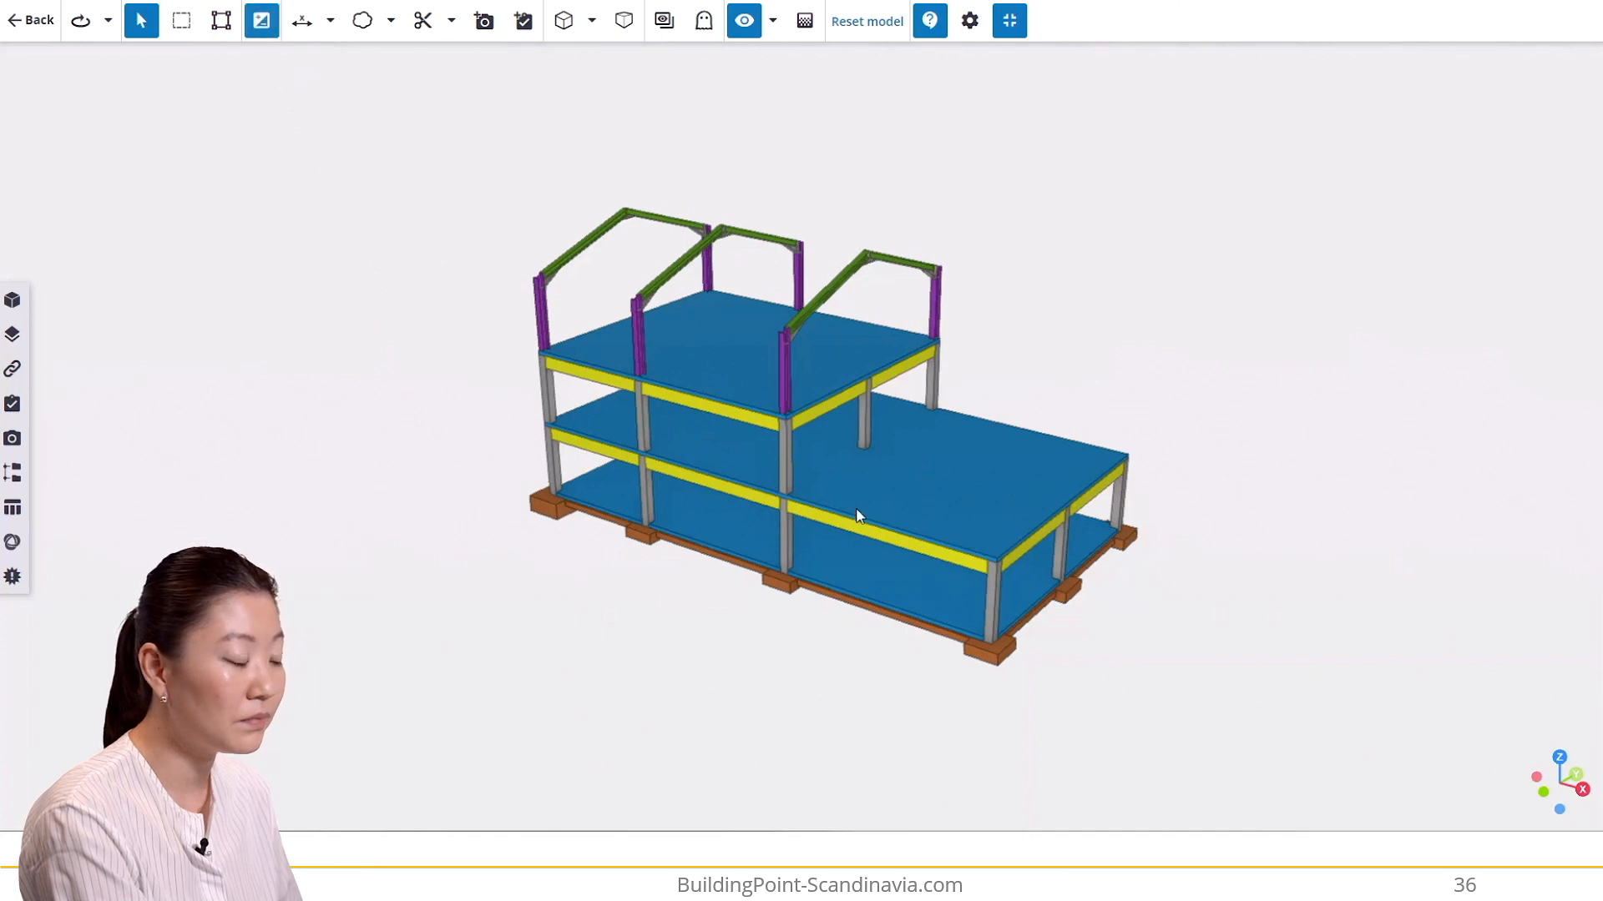
click(859, 460)
click(830, 380)
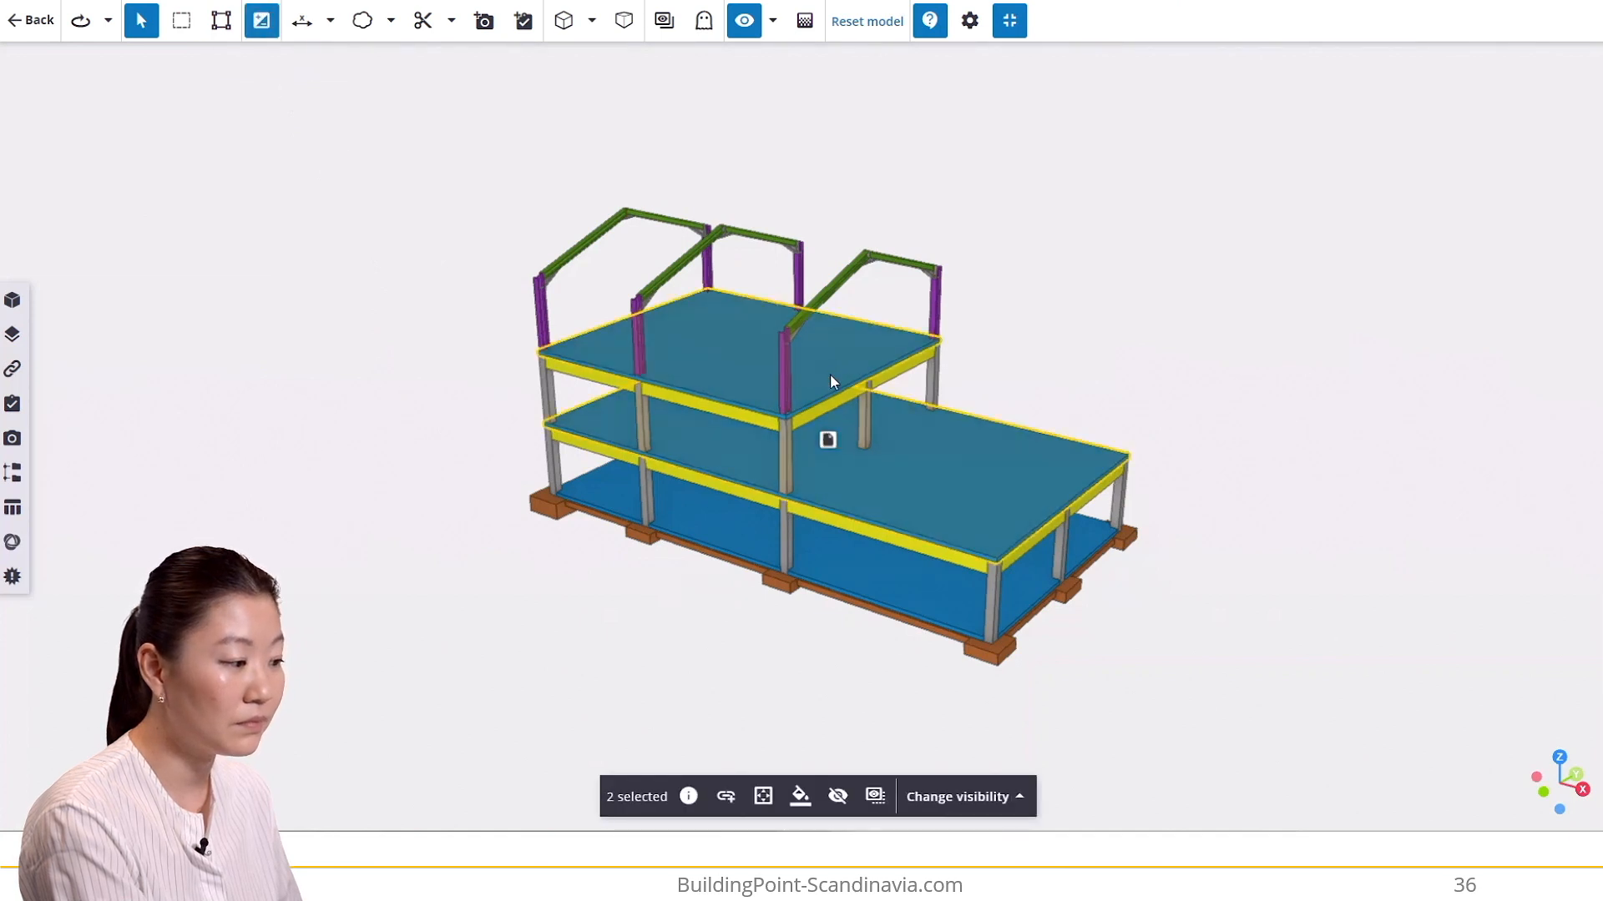
click(839, 578)
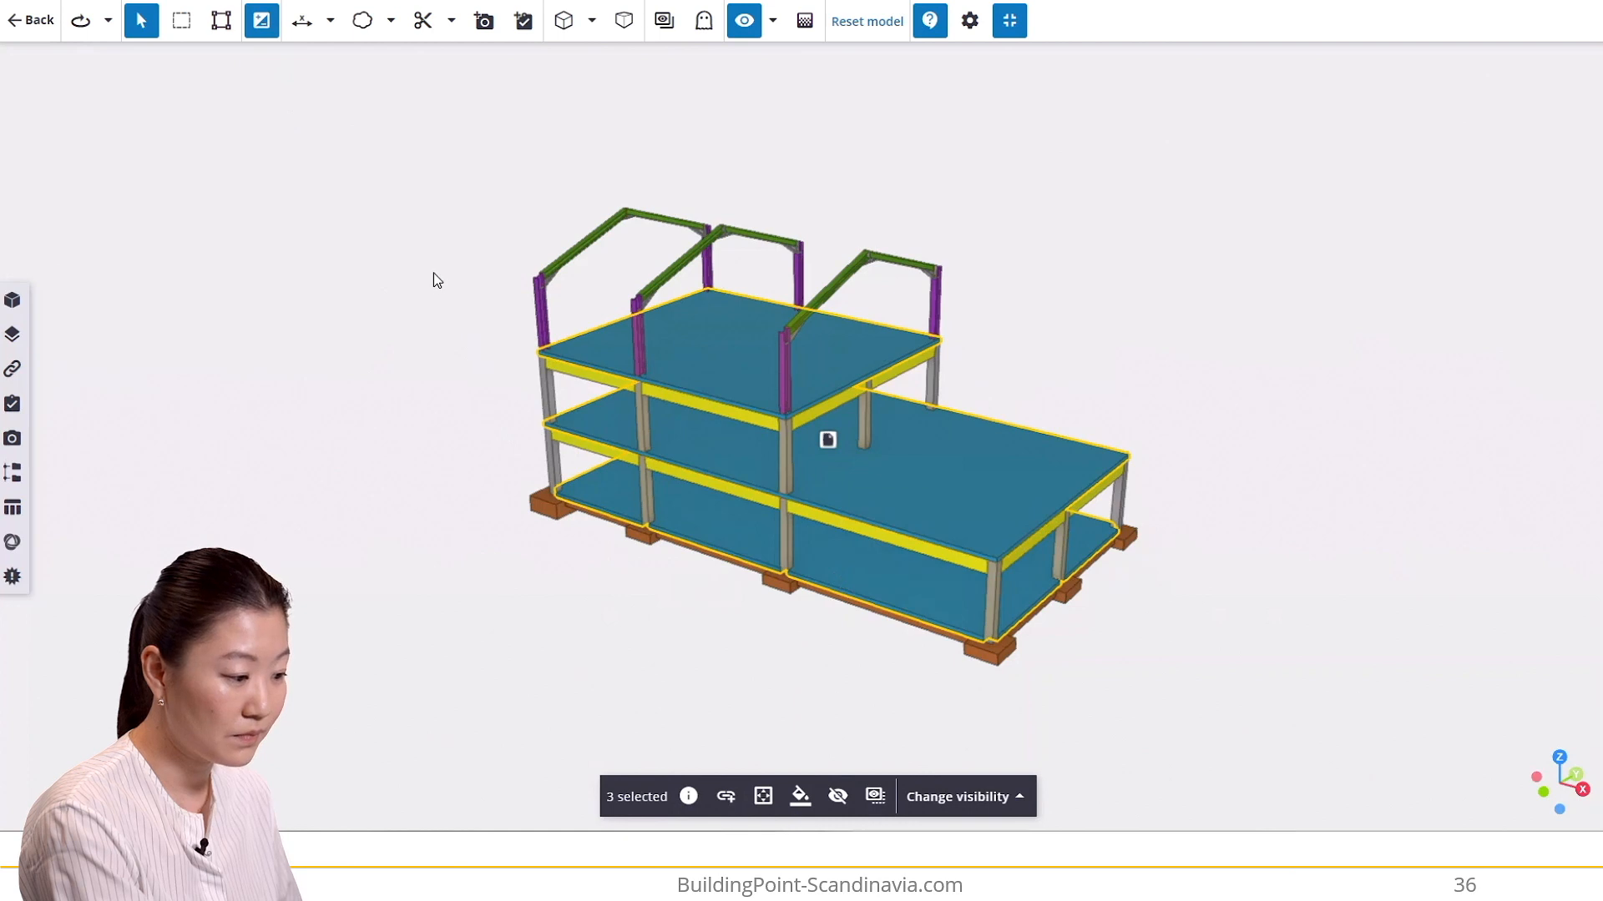
click(263, 31)
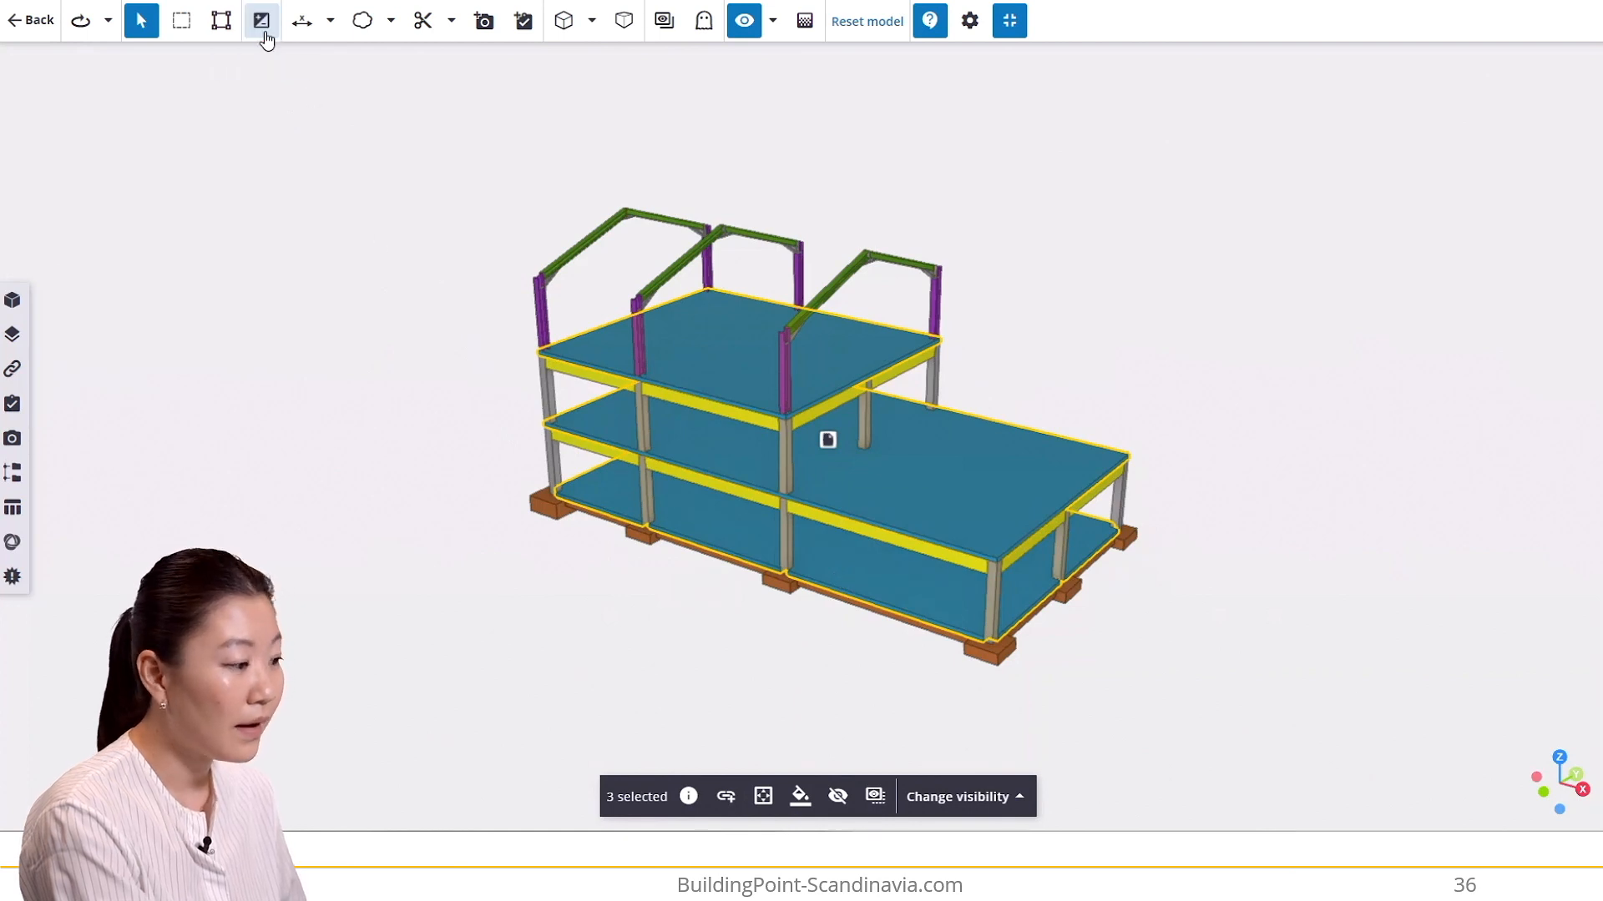
click(334, 258)
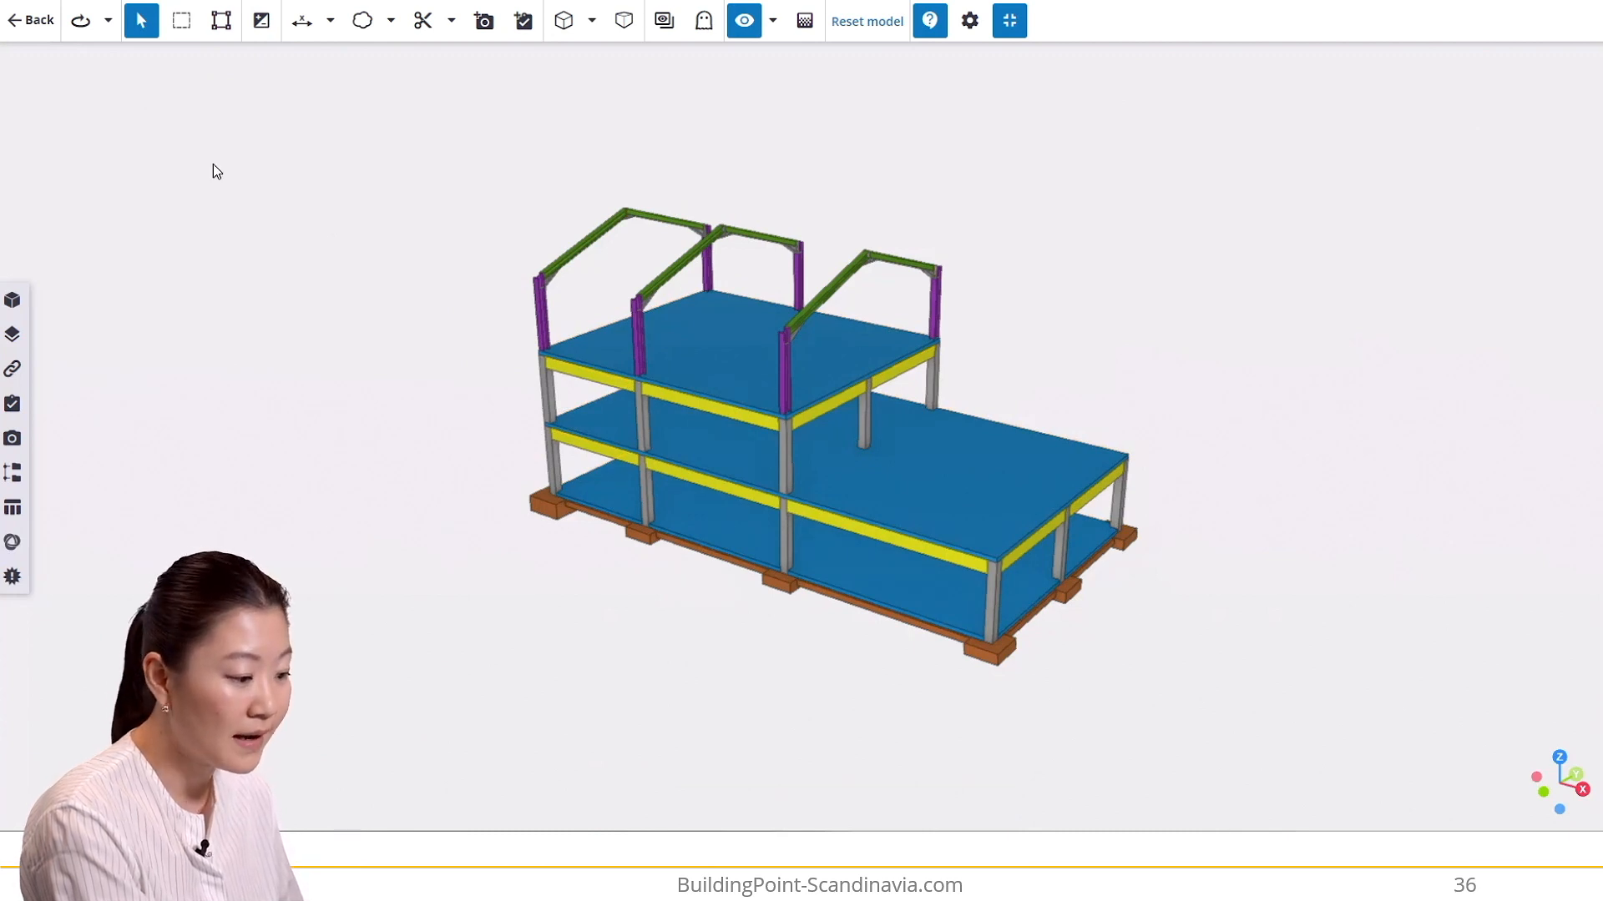
- Area-select the objects fully enclosed by a rectangle around the taller part of the building, and clear the selection
click(182, 21)
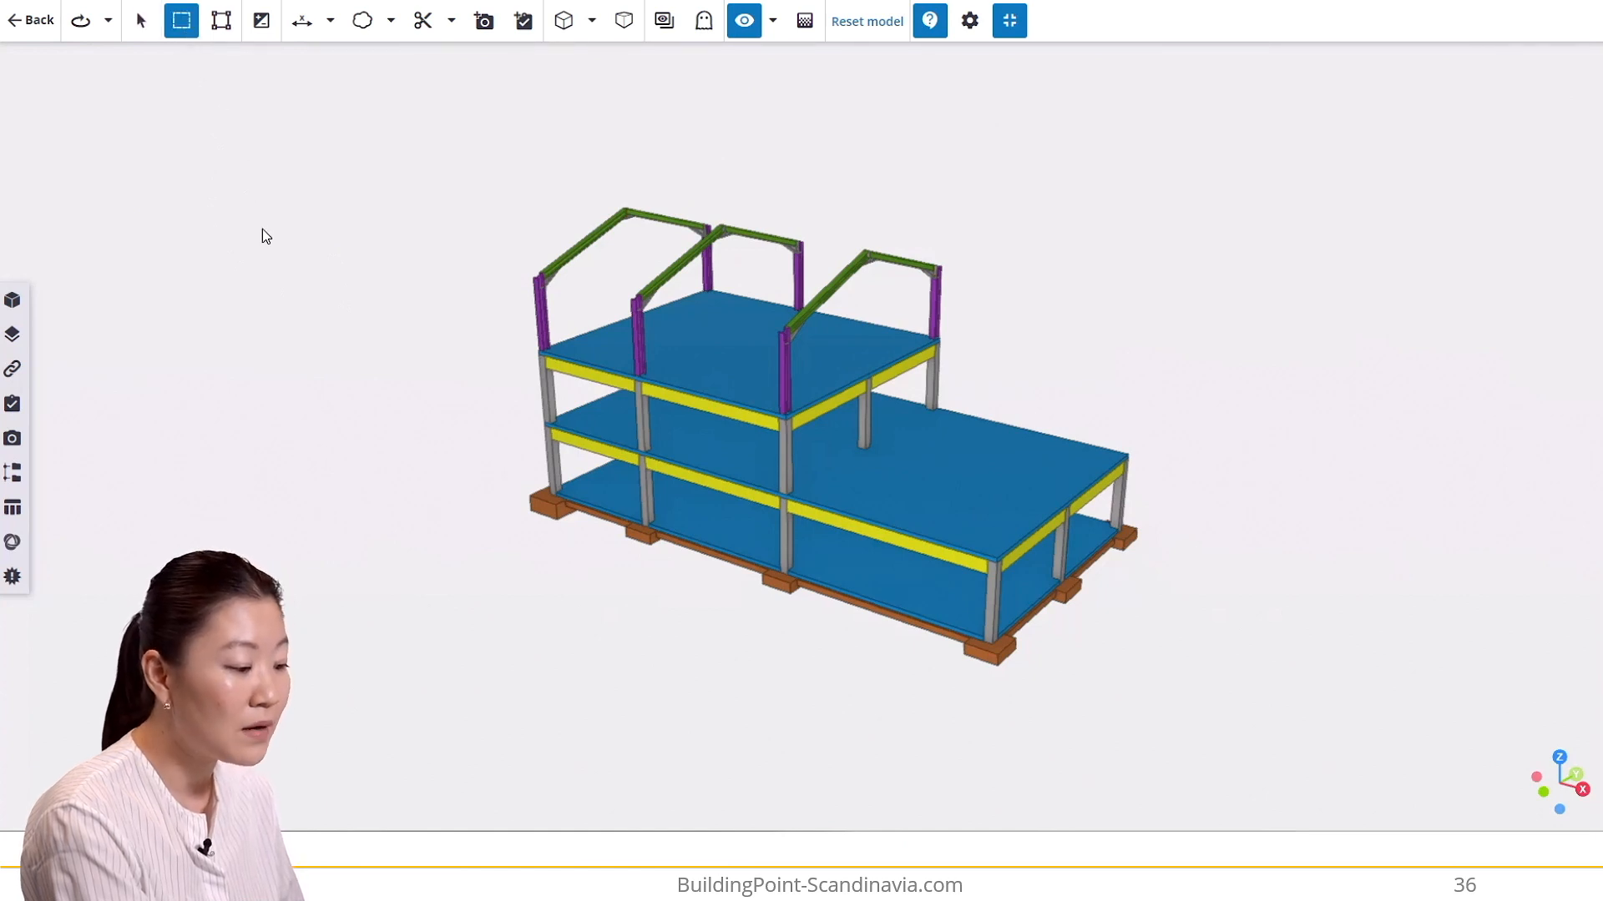
drag(413, 140, 956, 691)
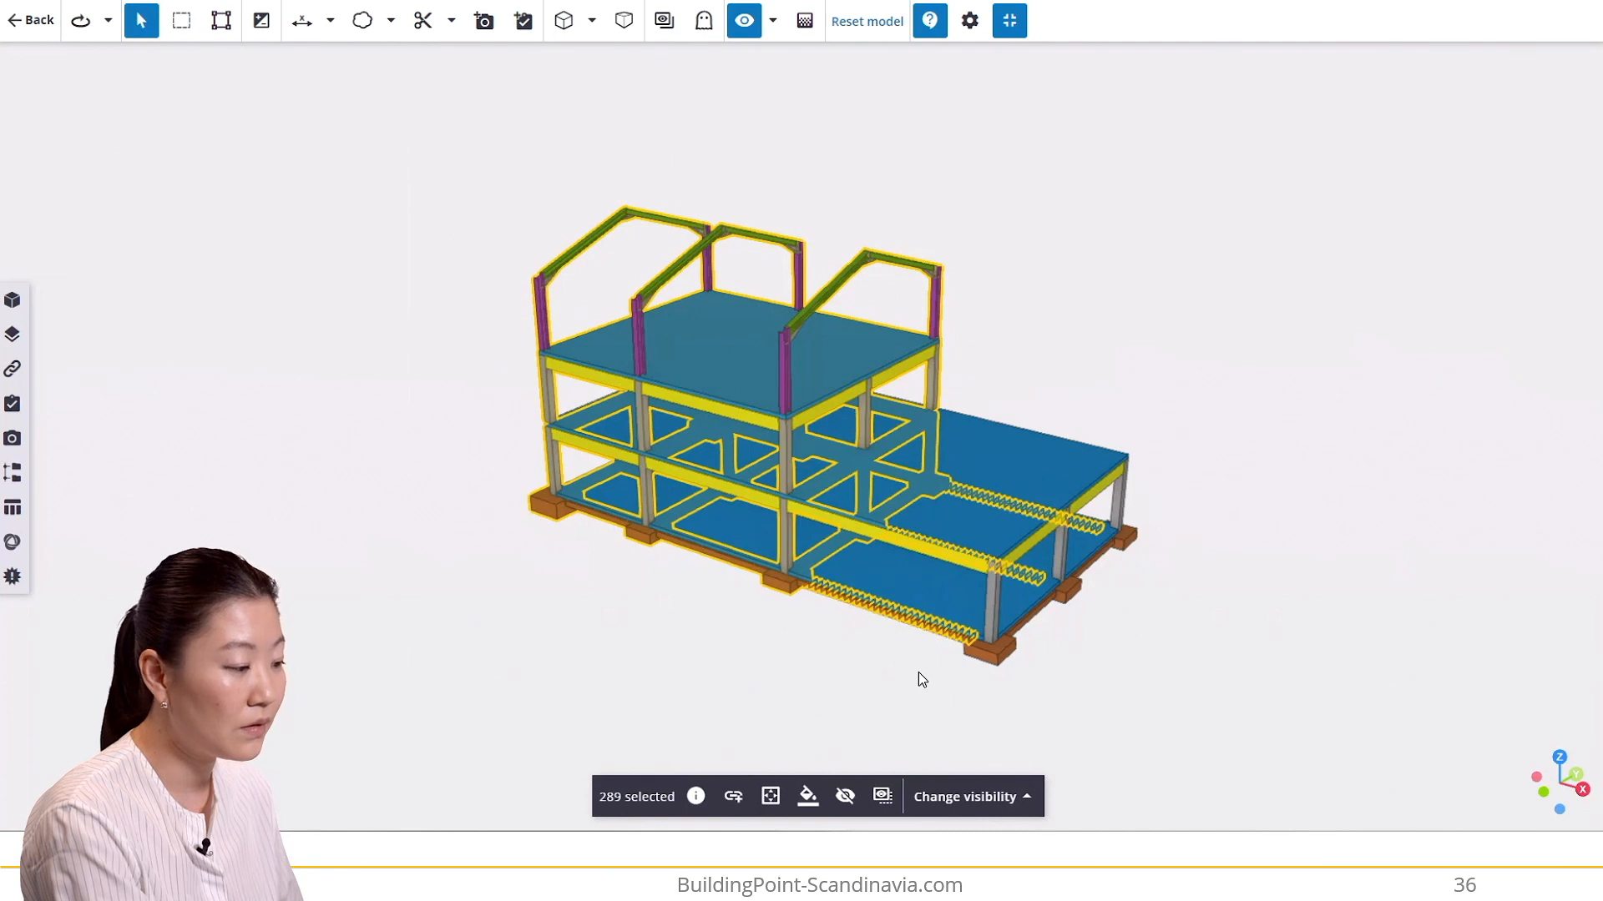
click(1181, 189)
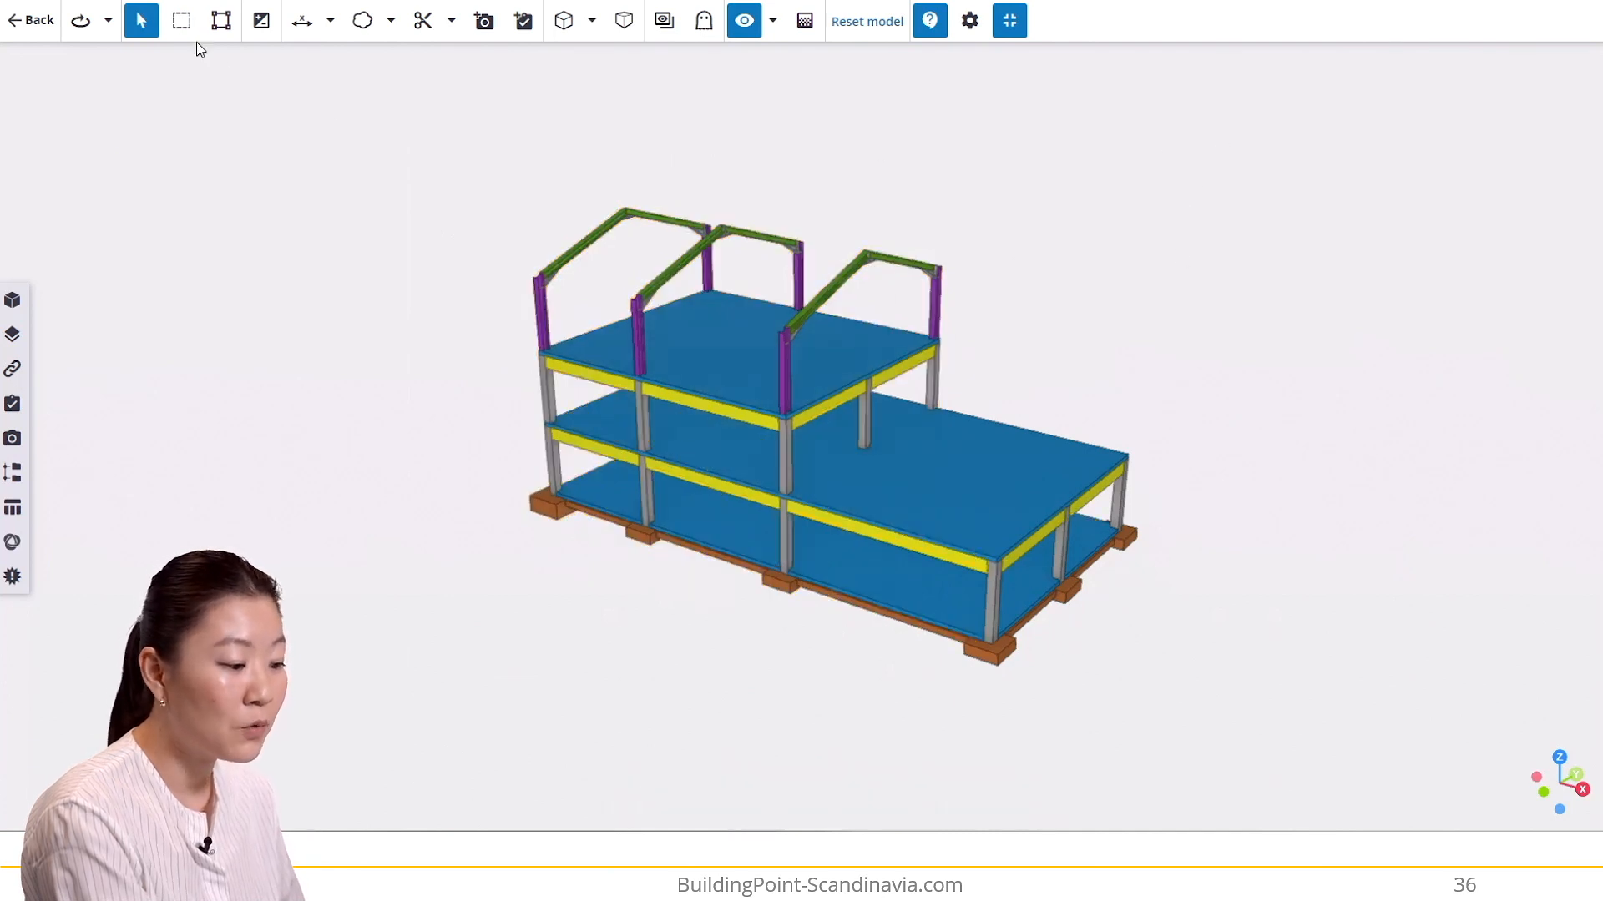
- Area-select every object touched by a crossing rectangle over most of the building, and clear the selection
click(181, 22)
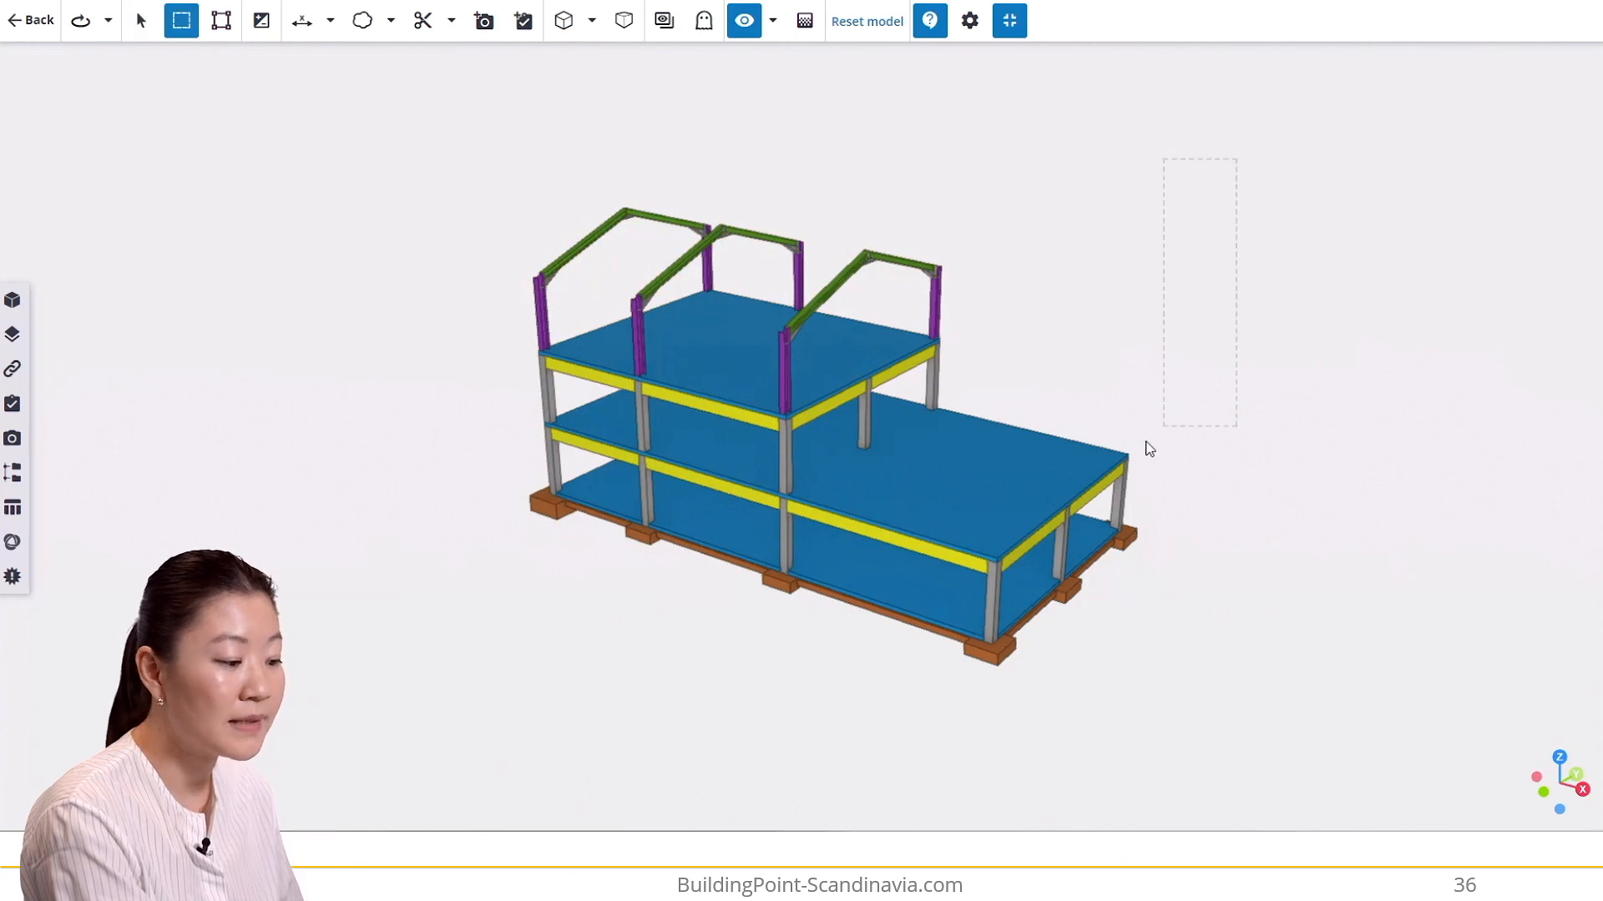
drag(626, 612, 593, 623)
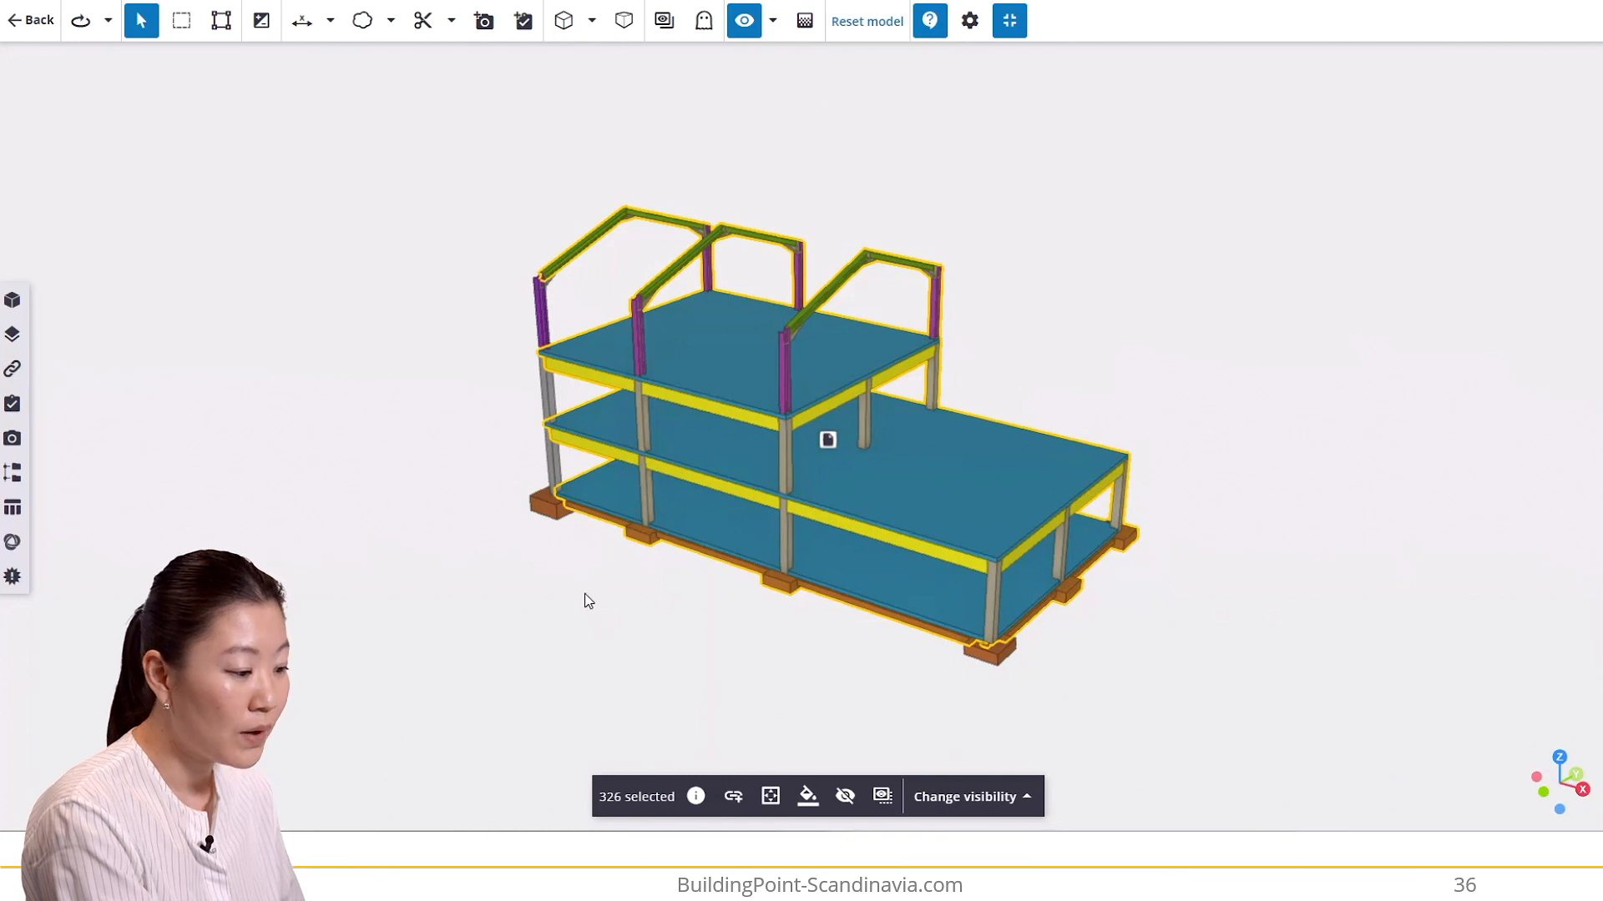
click(388, 268)
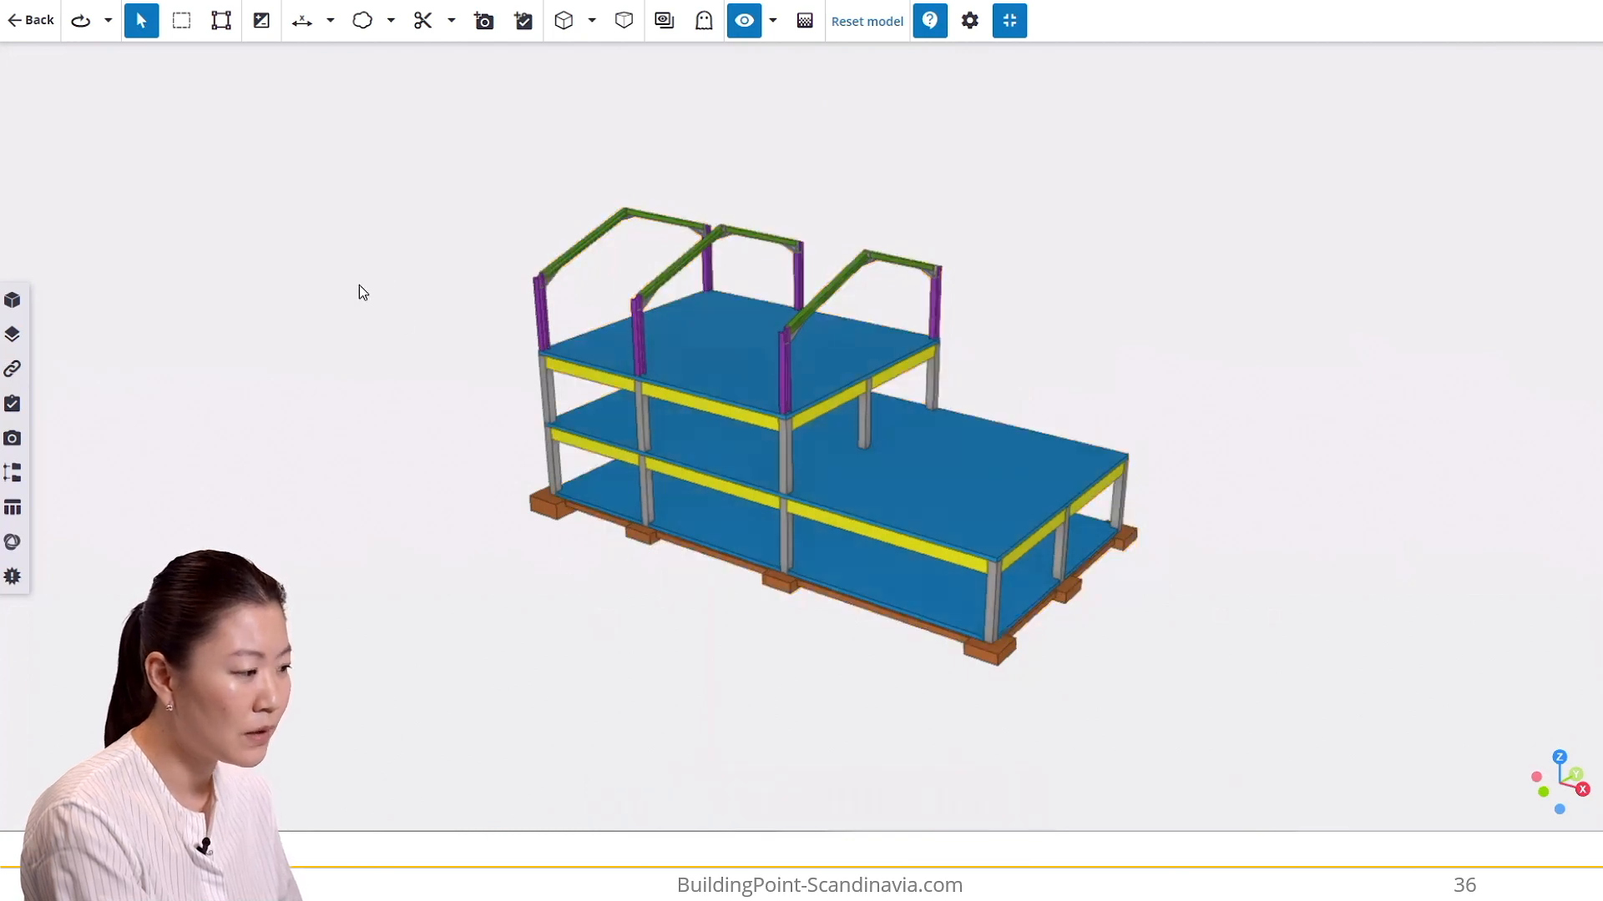
- Turn on assembly selection, select the foundation block at the corner of the building's taller end and show its properties
click(226, 40)
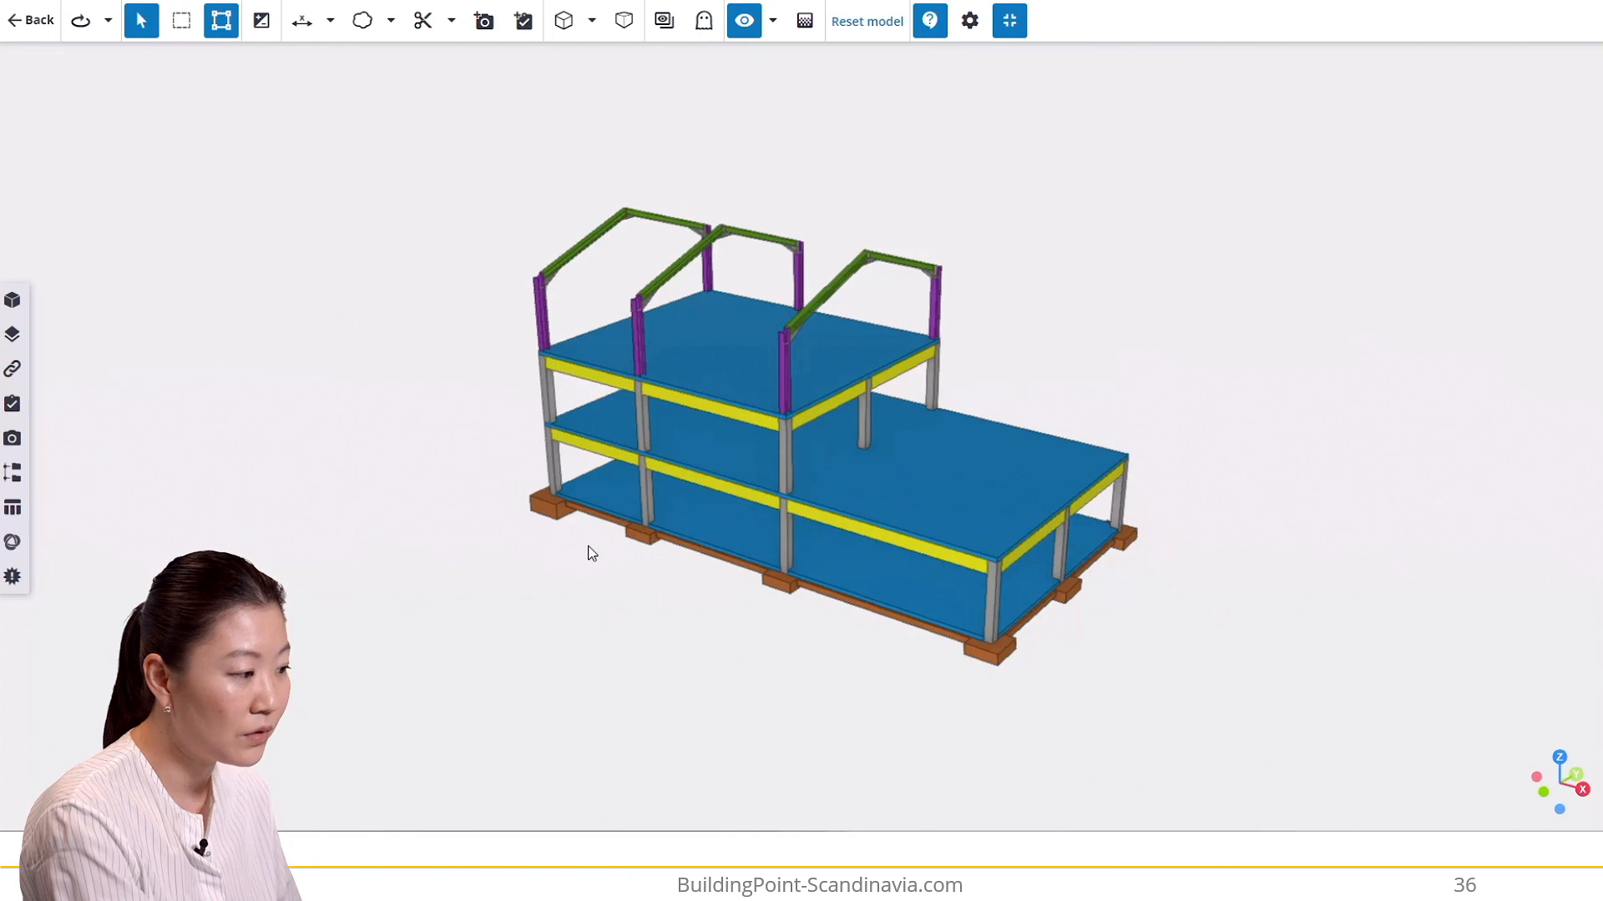
click(551, 521)
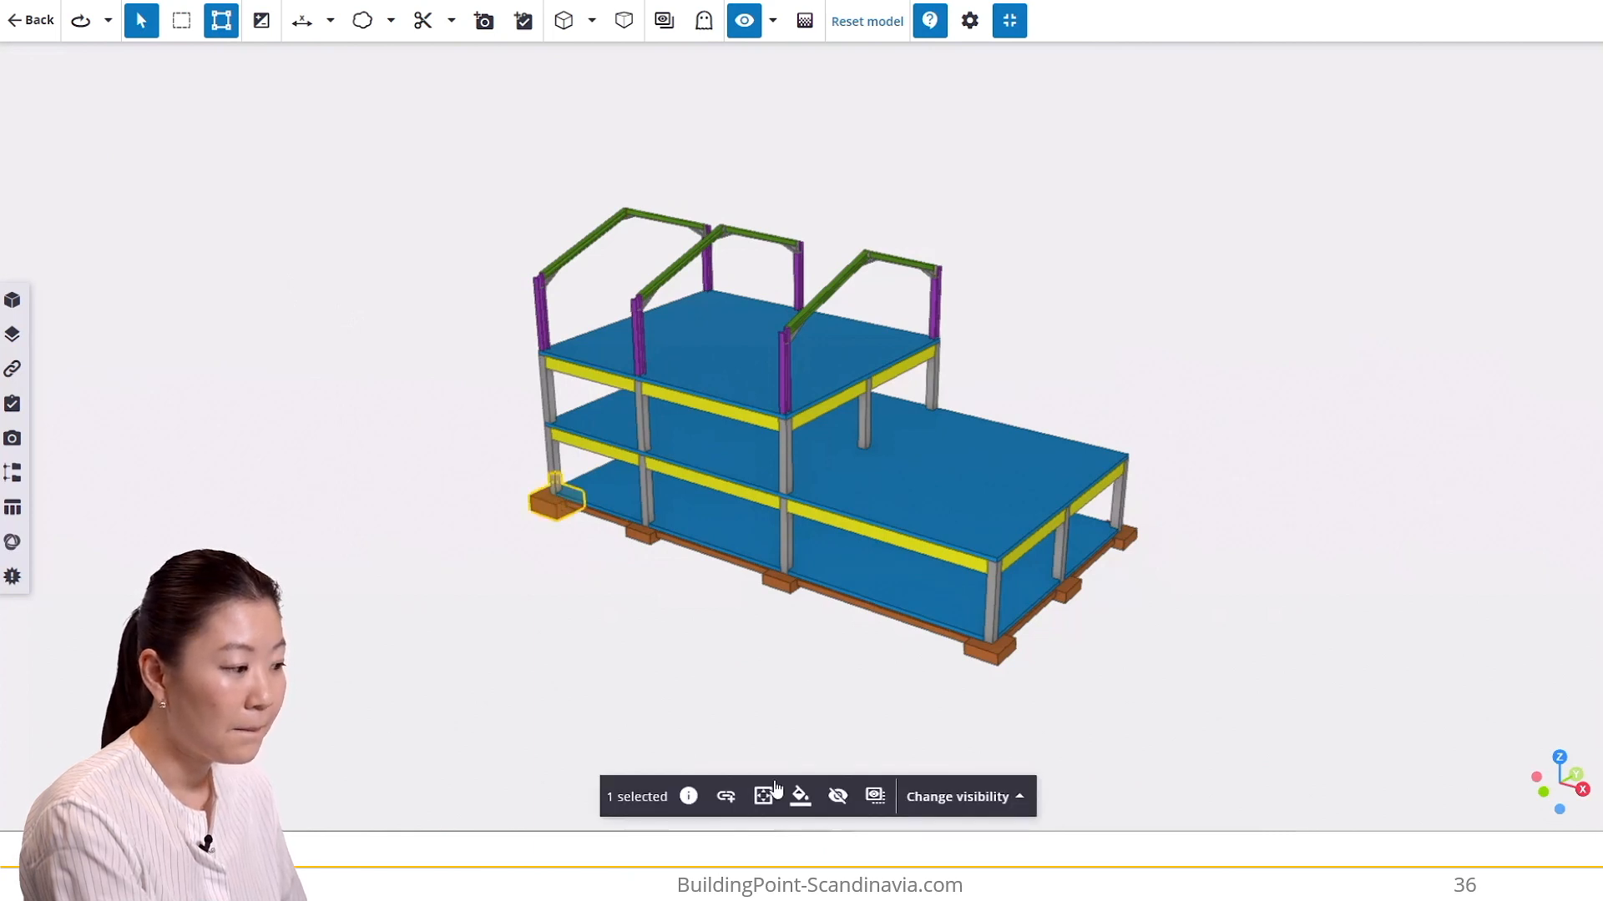
click(689, 796)
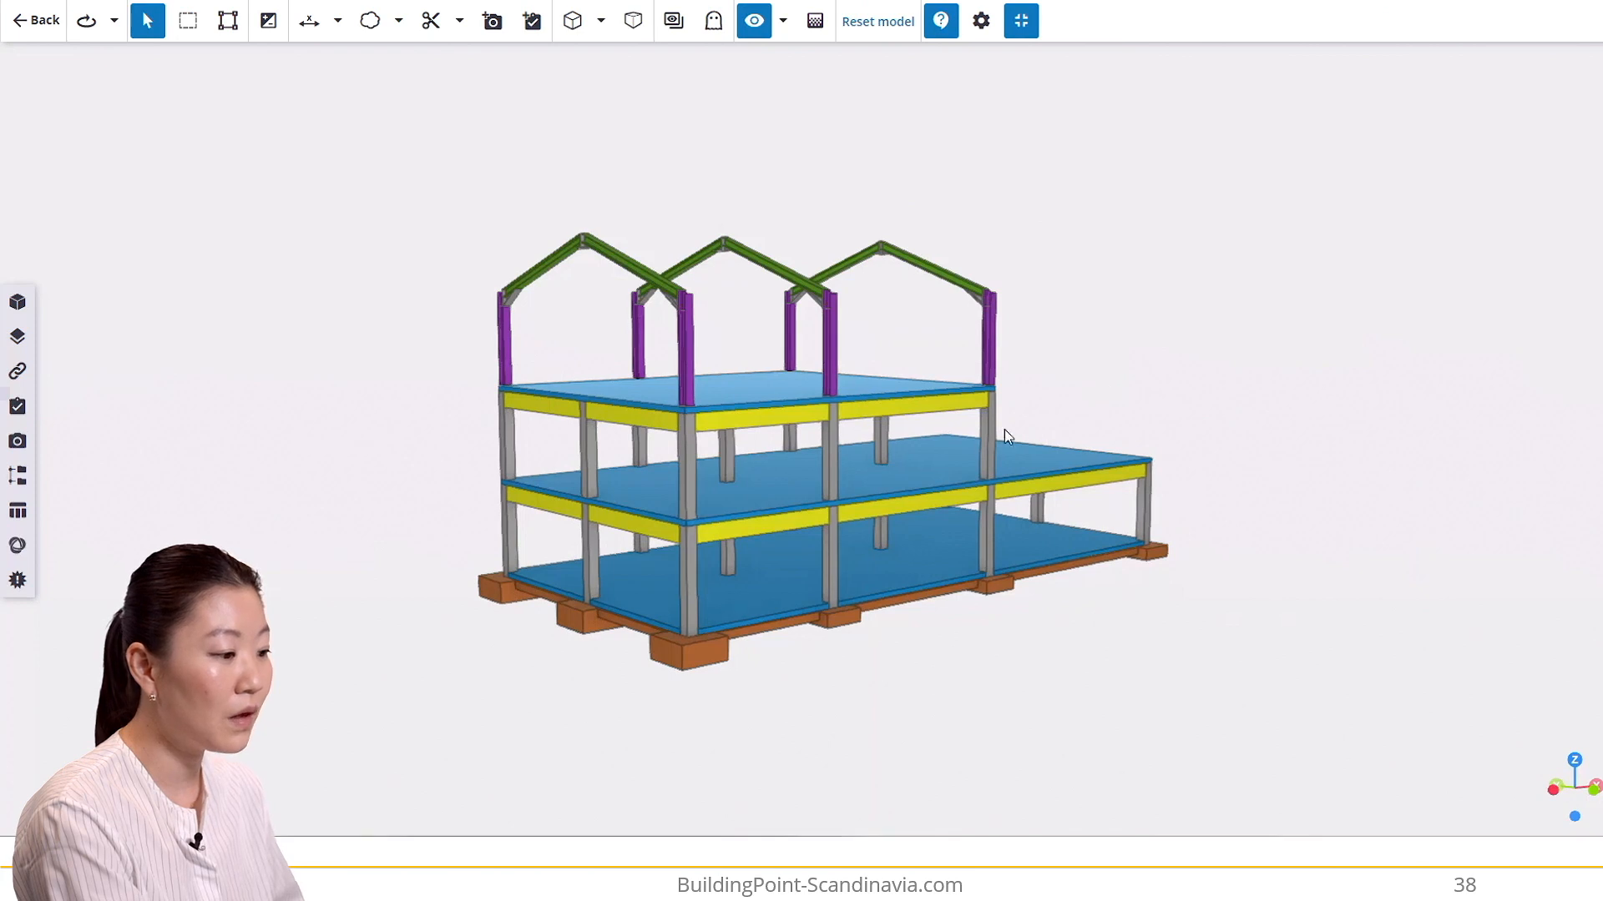
- Select the grey second-storey column in the middle of the long side and show its properties, including Tekla Common
click(829, 479)
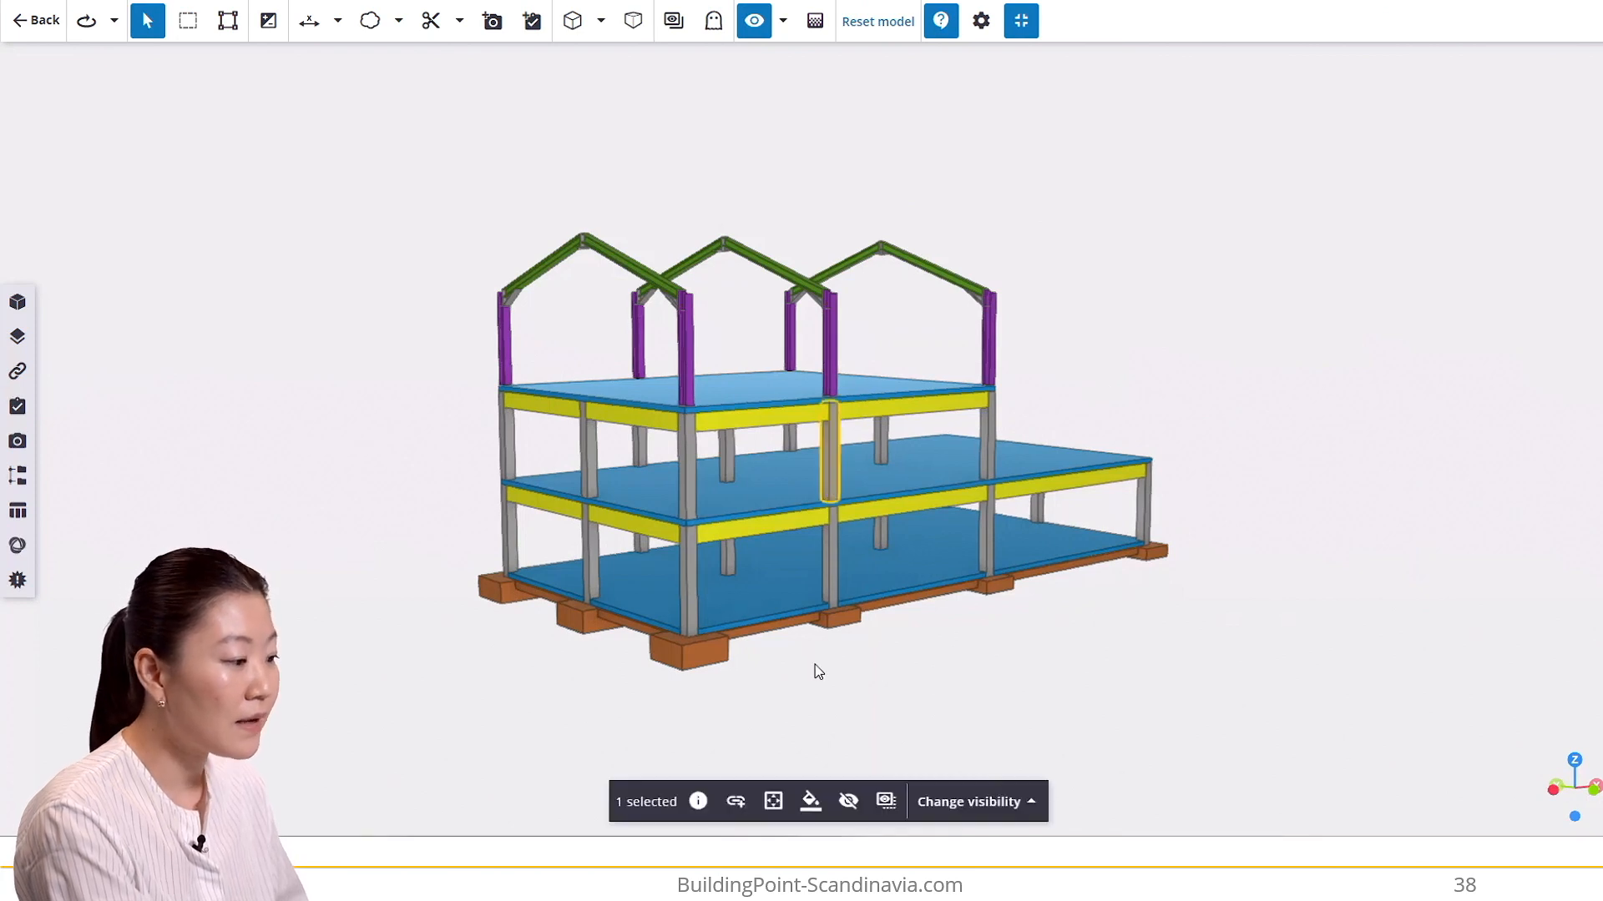
click(700, 806)
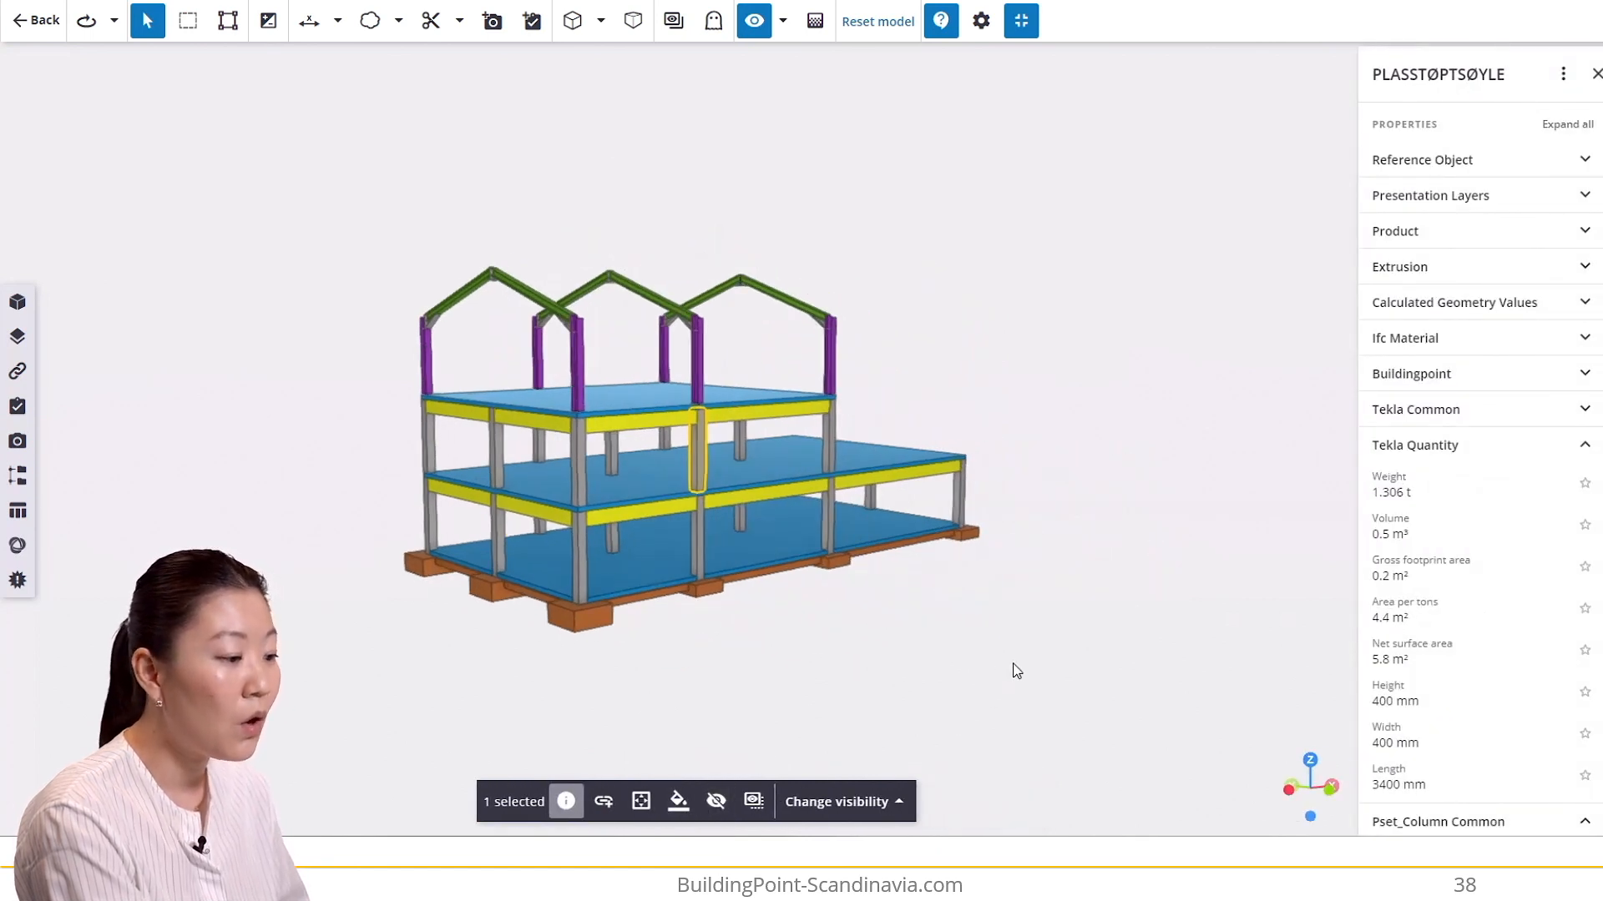
click(1521, 417)
- Mark the Reference property under Pset_Column Common as a favorite and refresh the property list
scroll(1525, 426, down, 3)
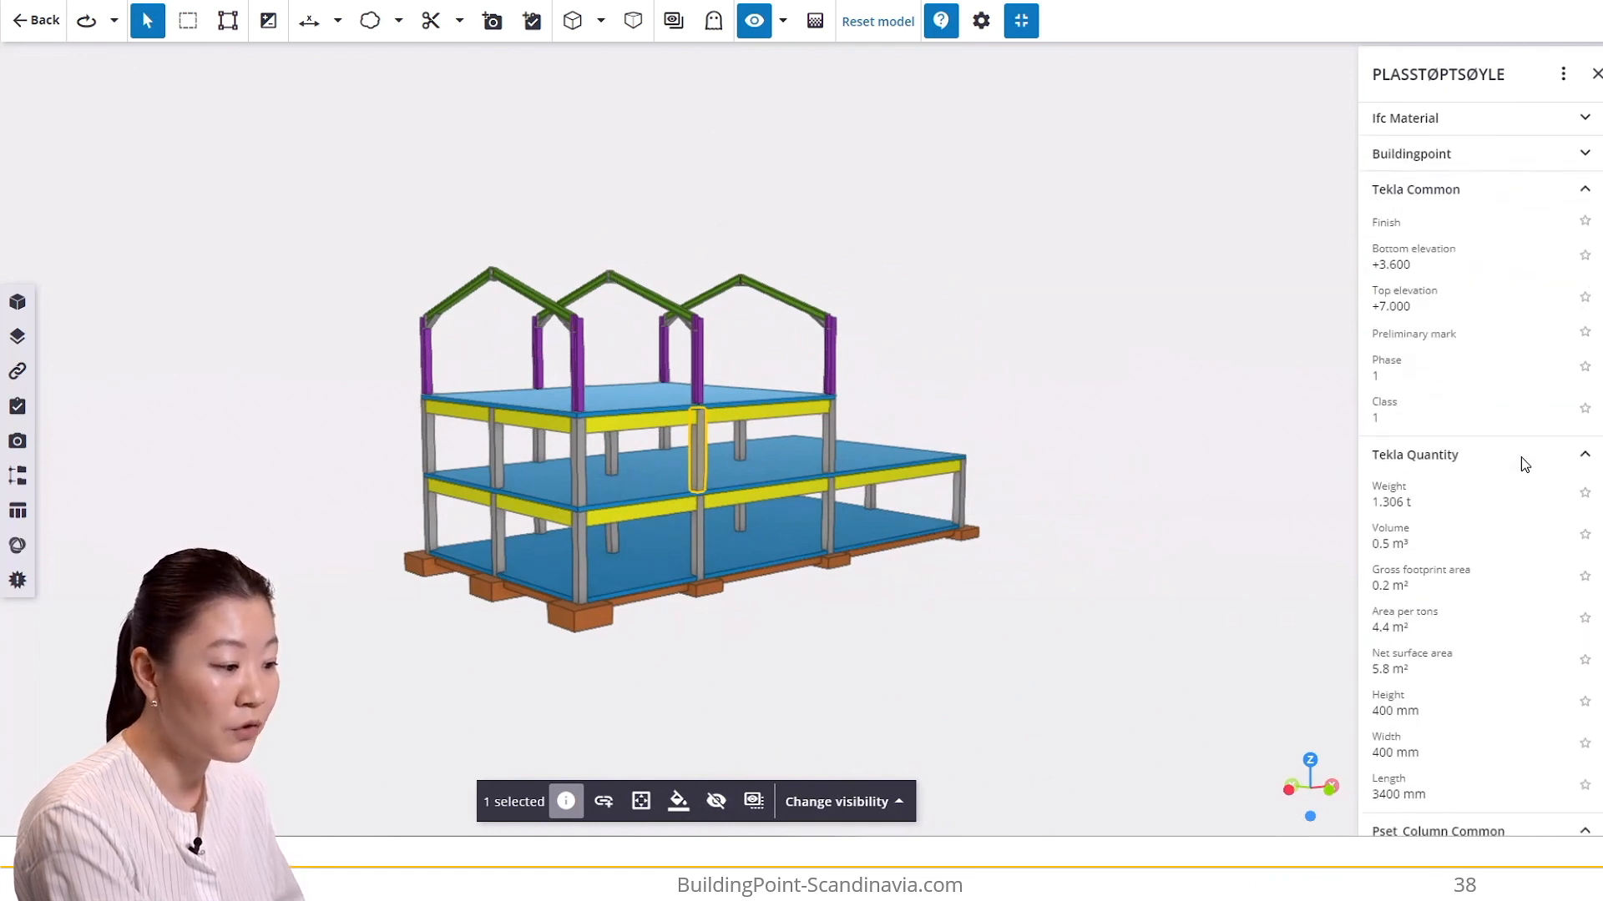
scroll(1543, 264, down, 2)
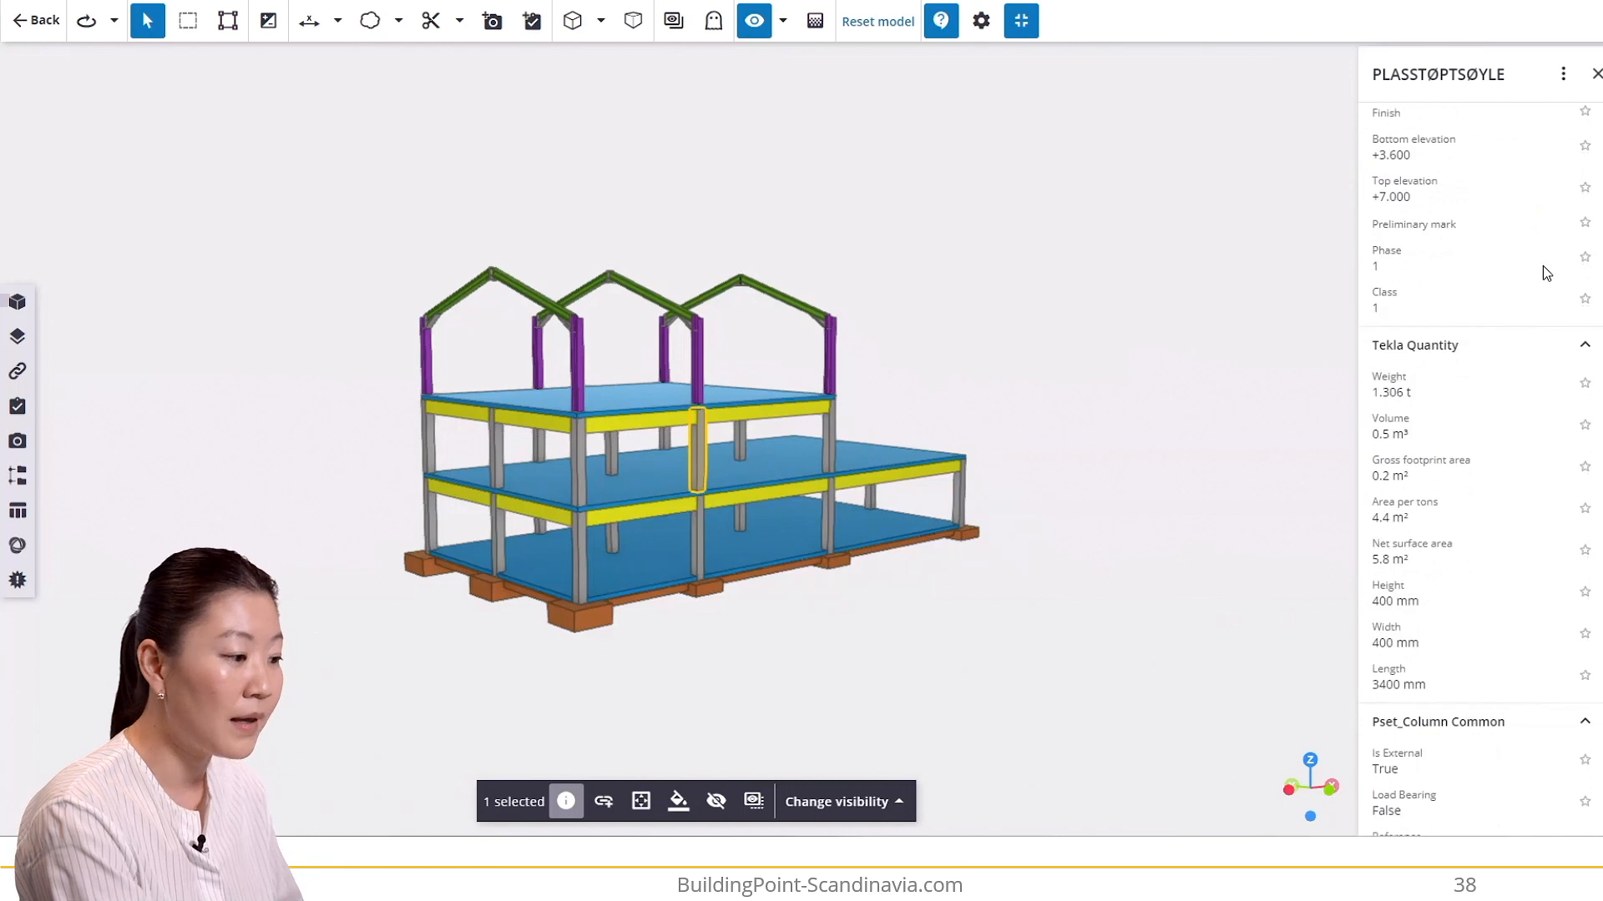
scroll(1544, 268, down, 2)
scroll(1545, 273, down, 1)
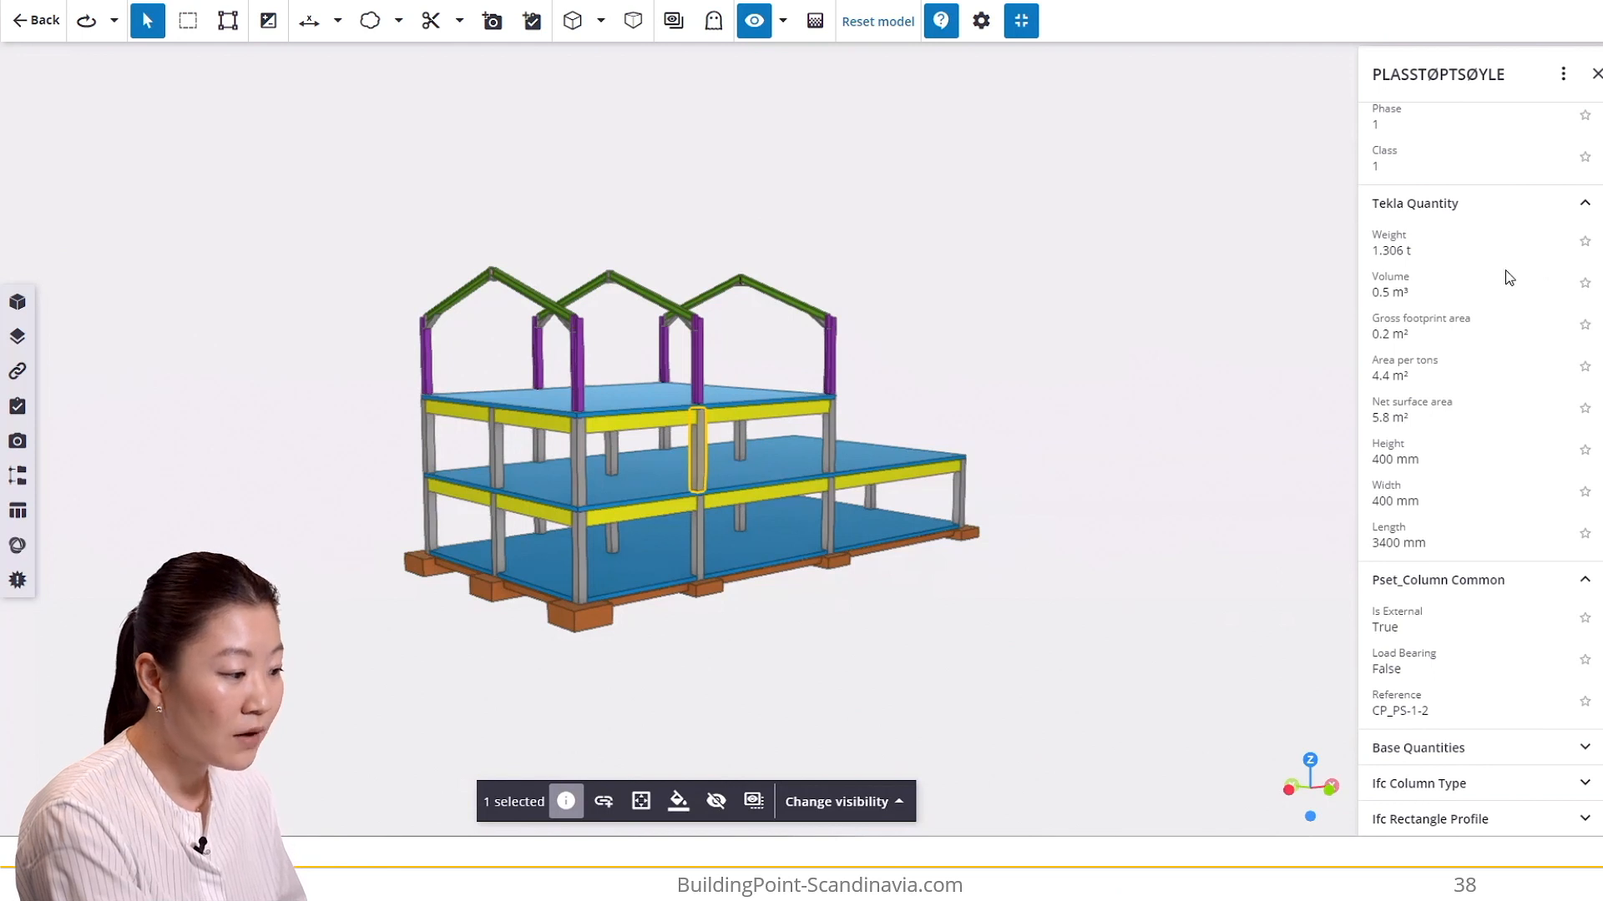
click(1584, 702)
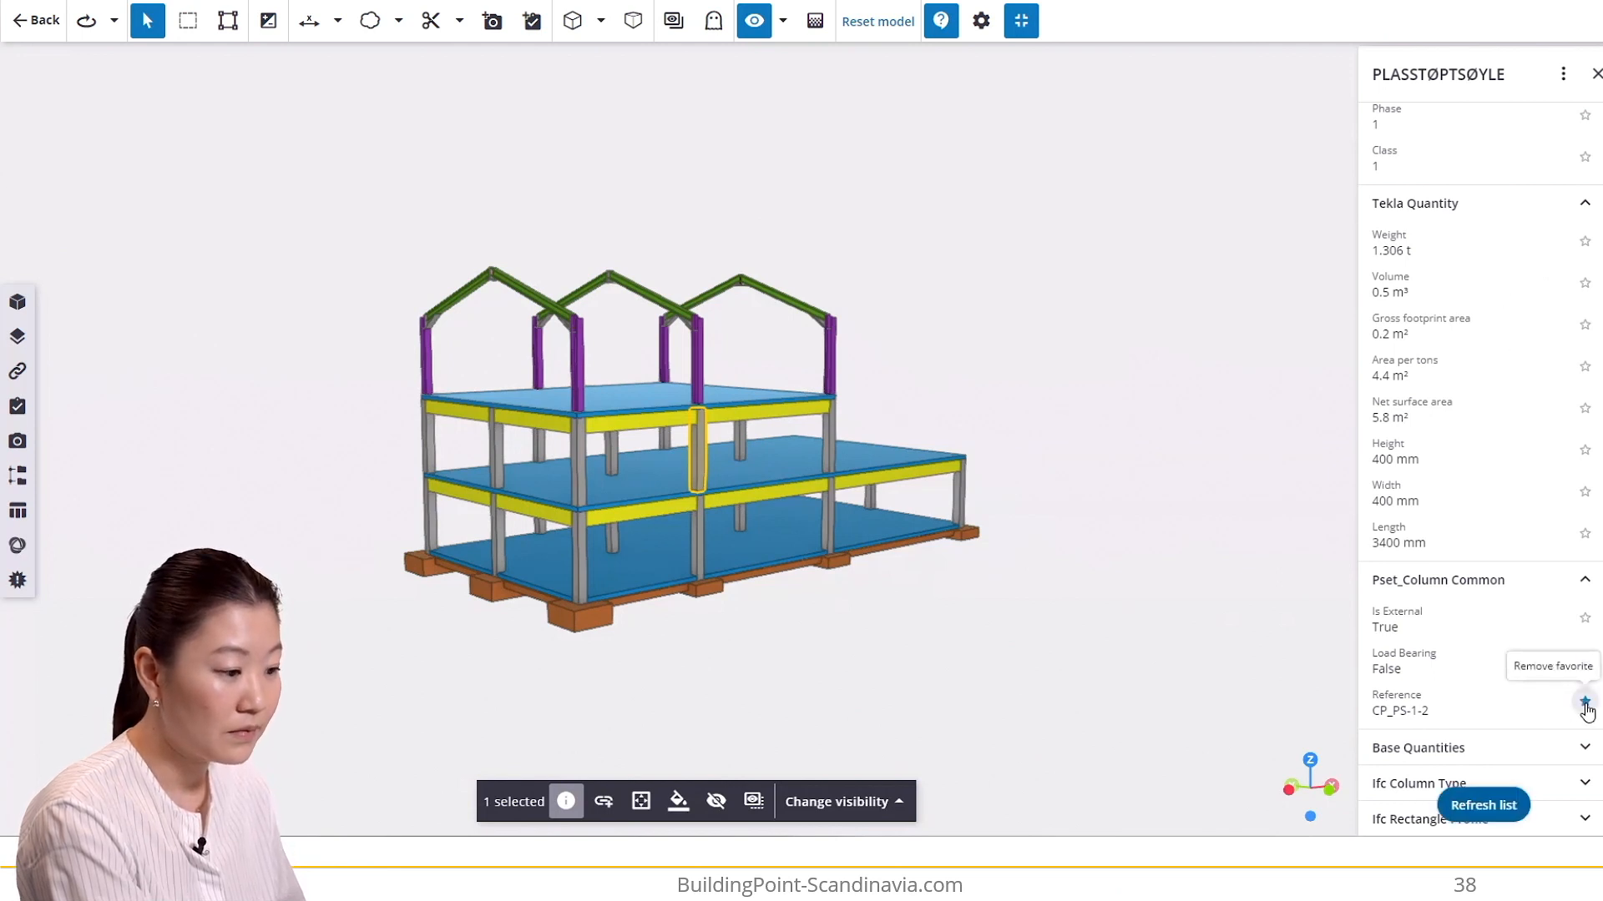
click(1510, 811)
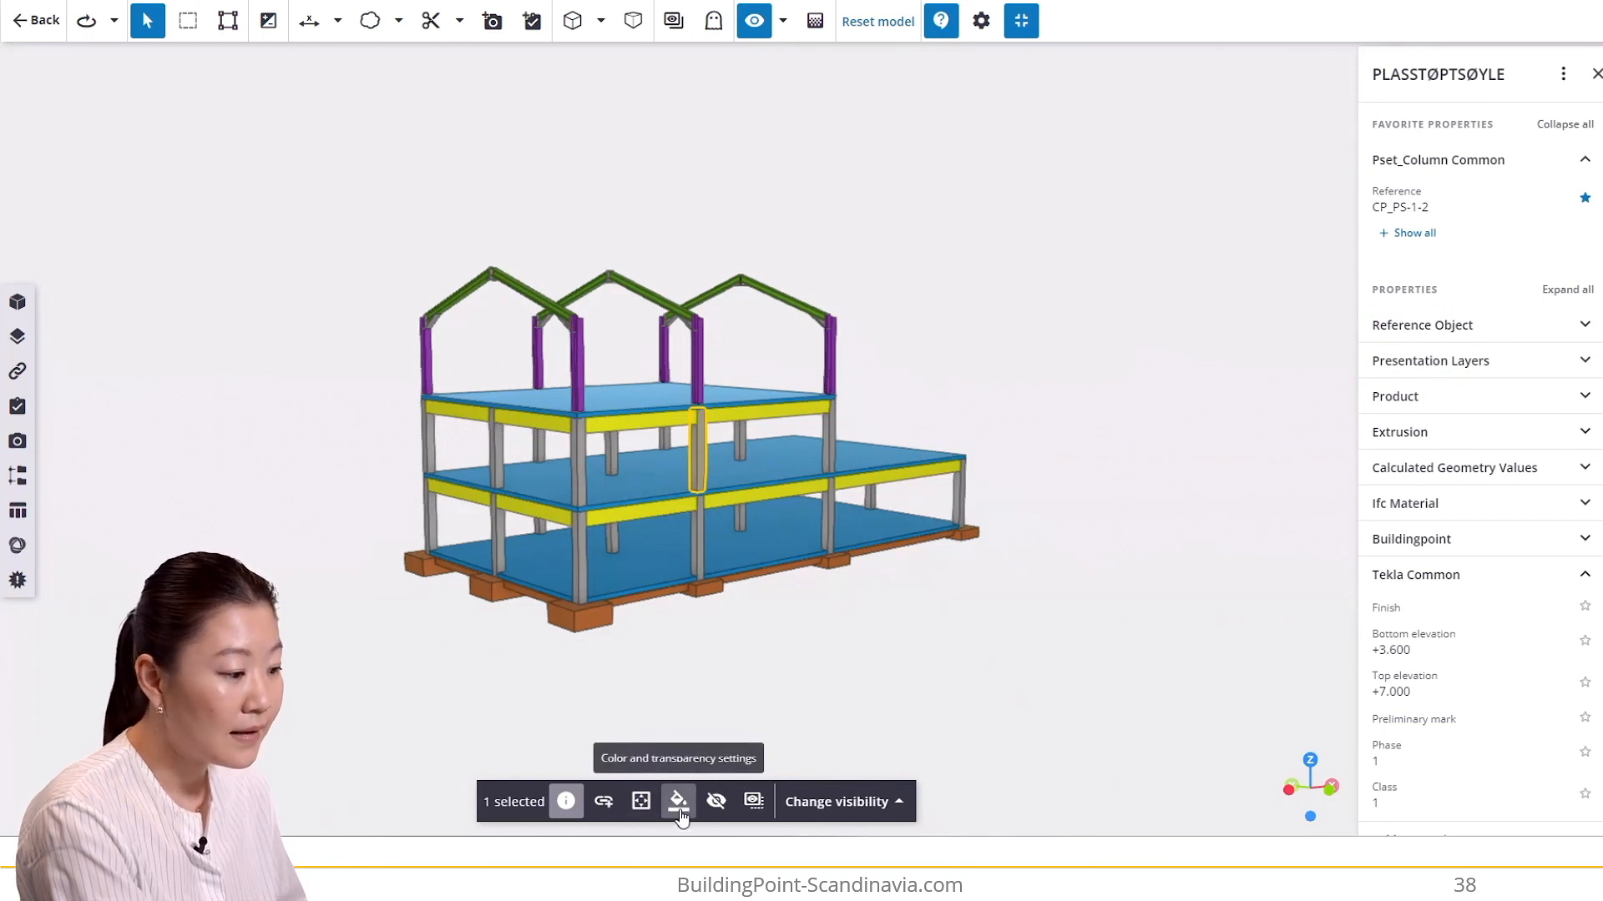
- Colour the nearest corner foundation block salmon, make it about half transparent, and clear the selection
click(583, 624)
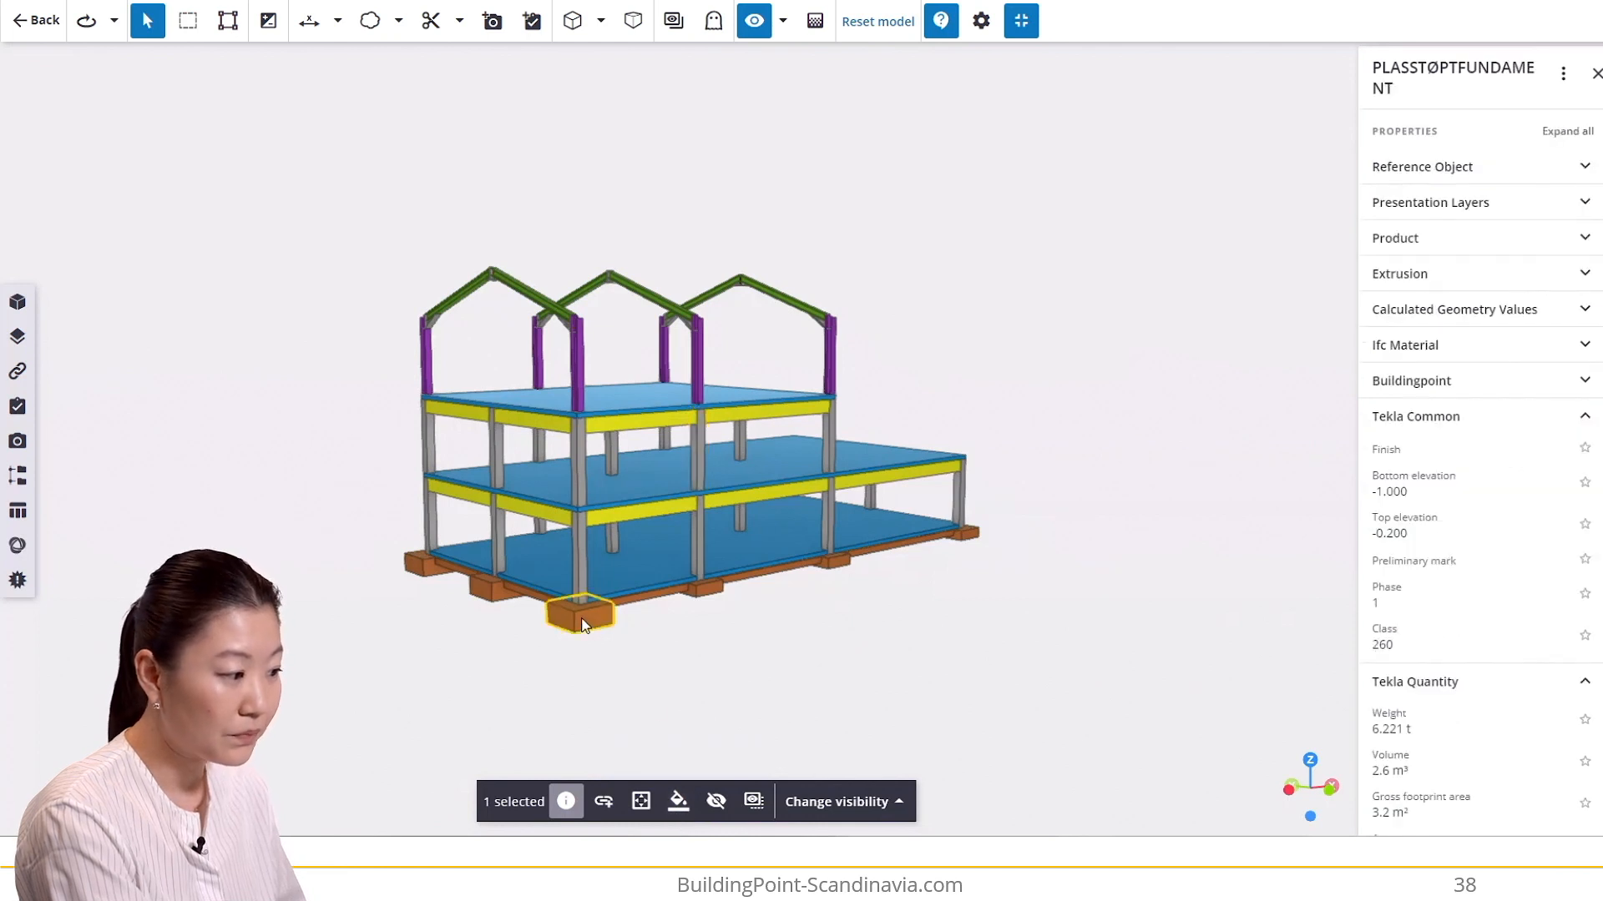
click(684, 811)
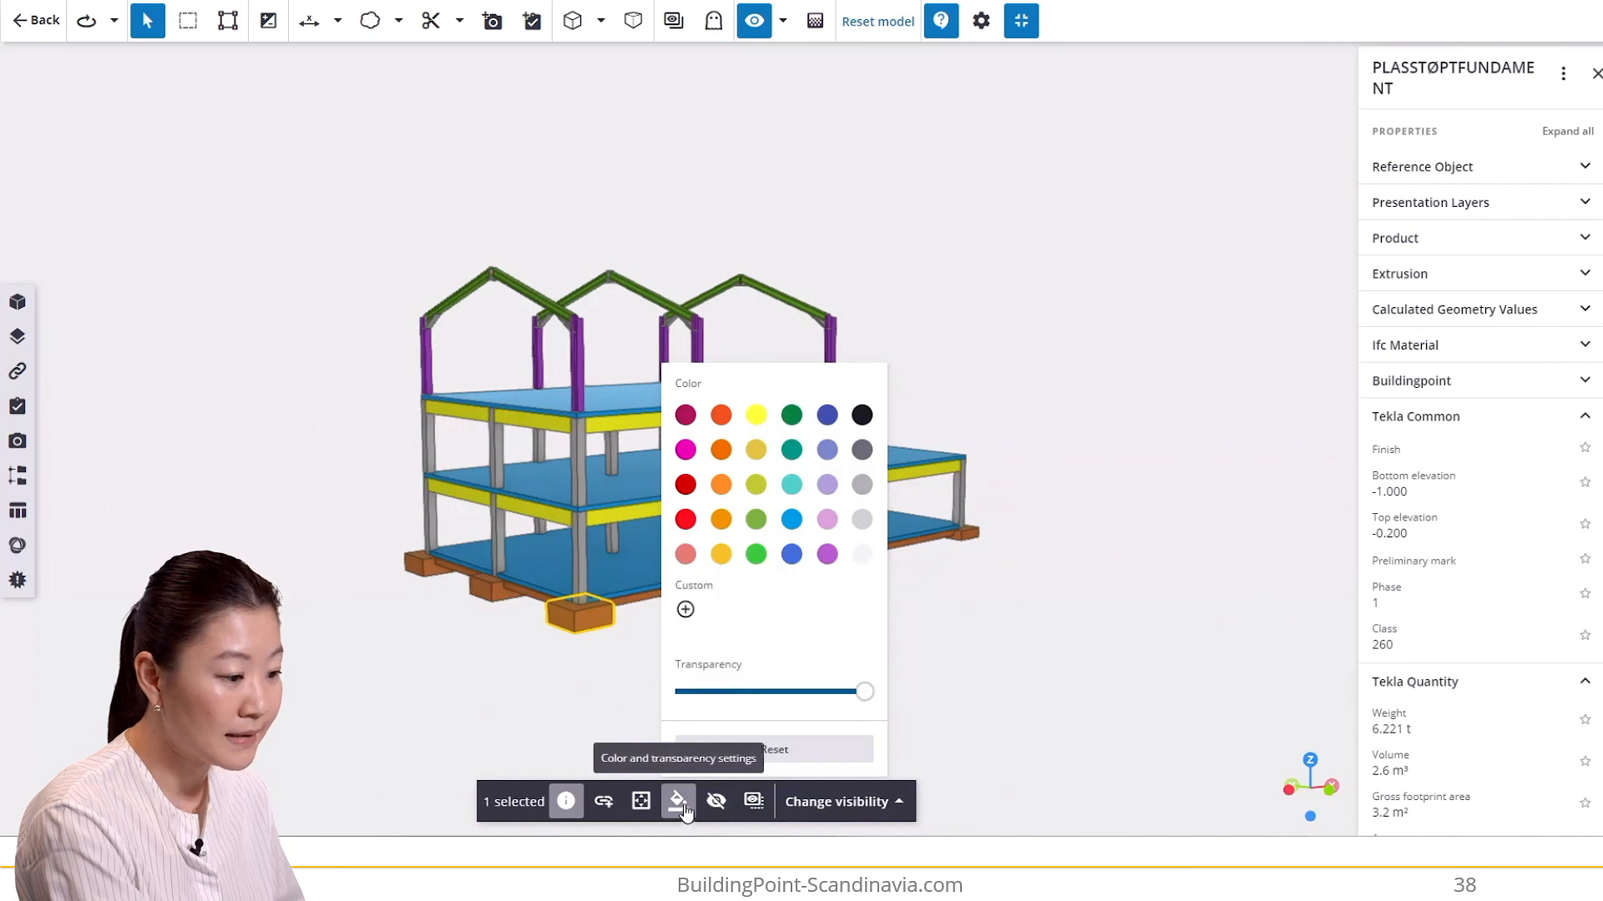
click(686, 555)
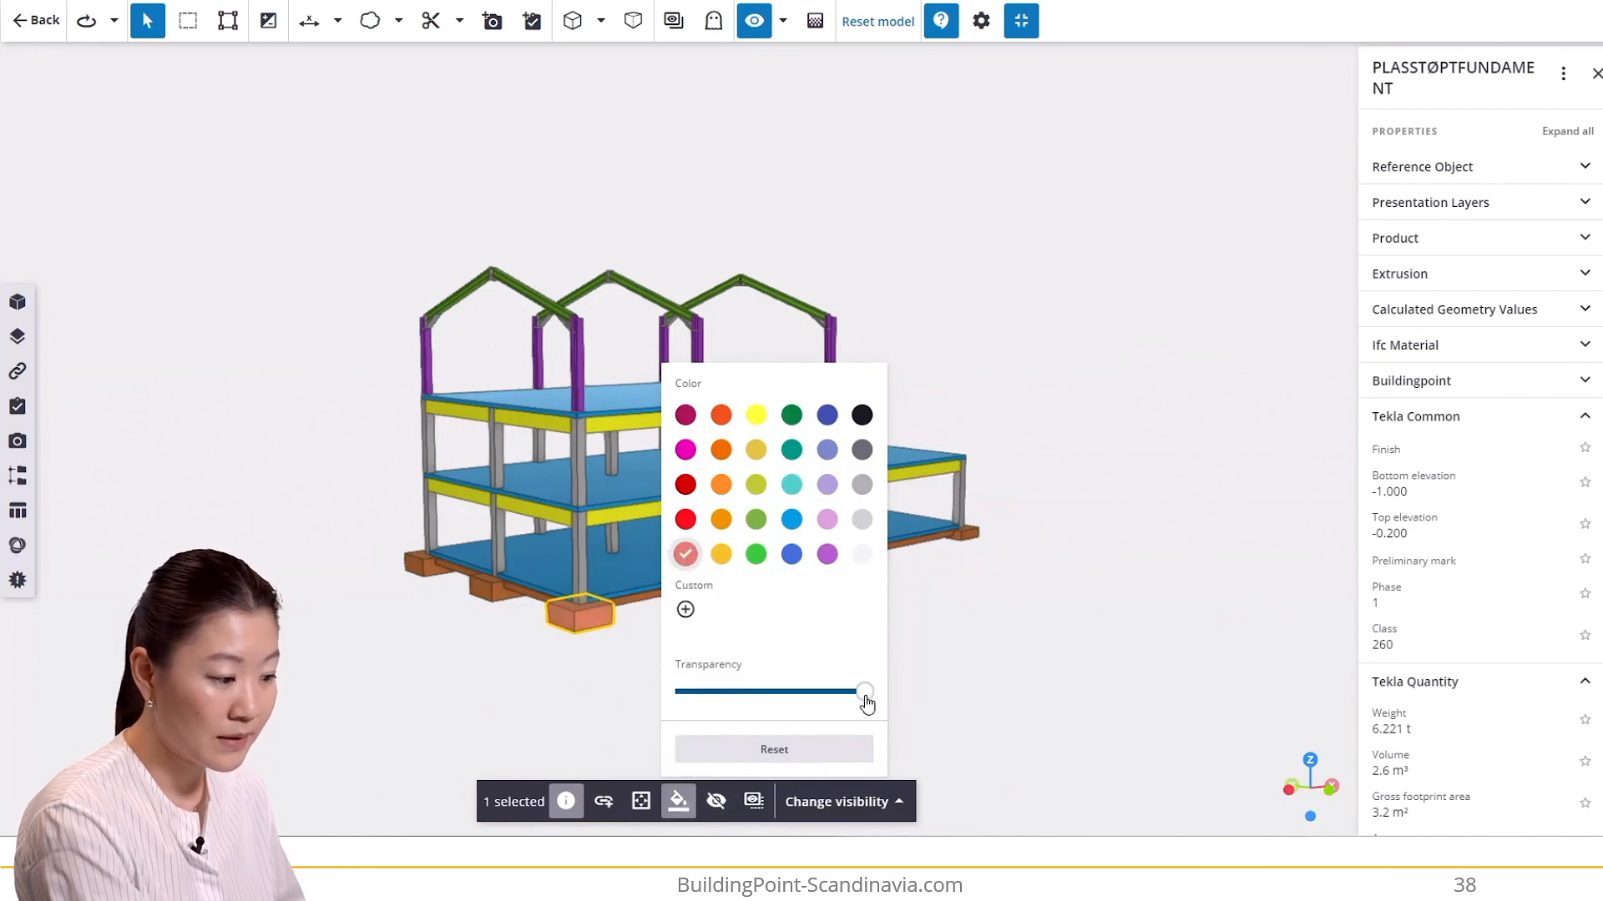
drag(867, 703, 769, 700)
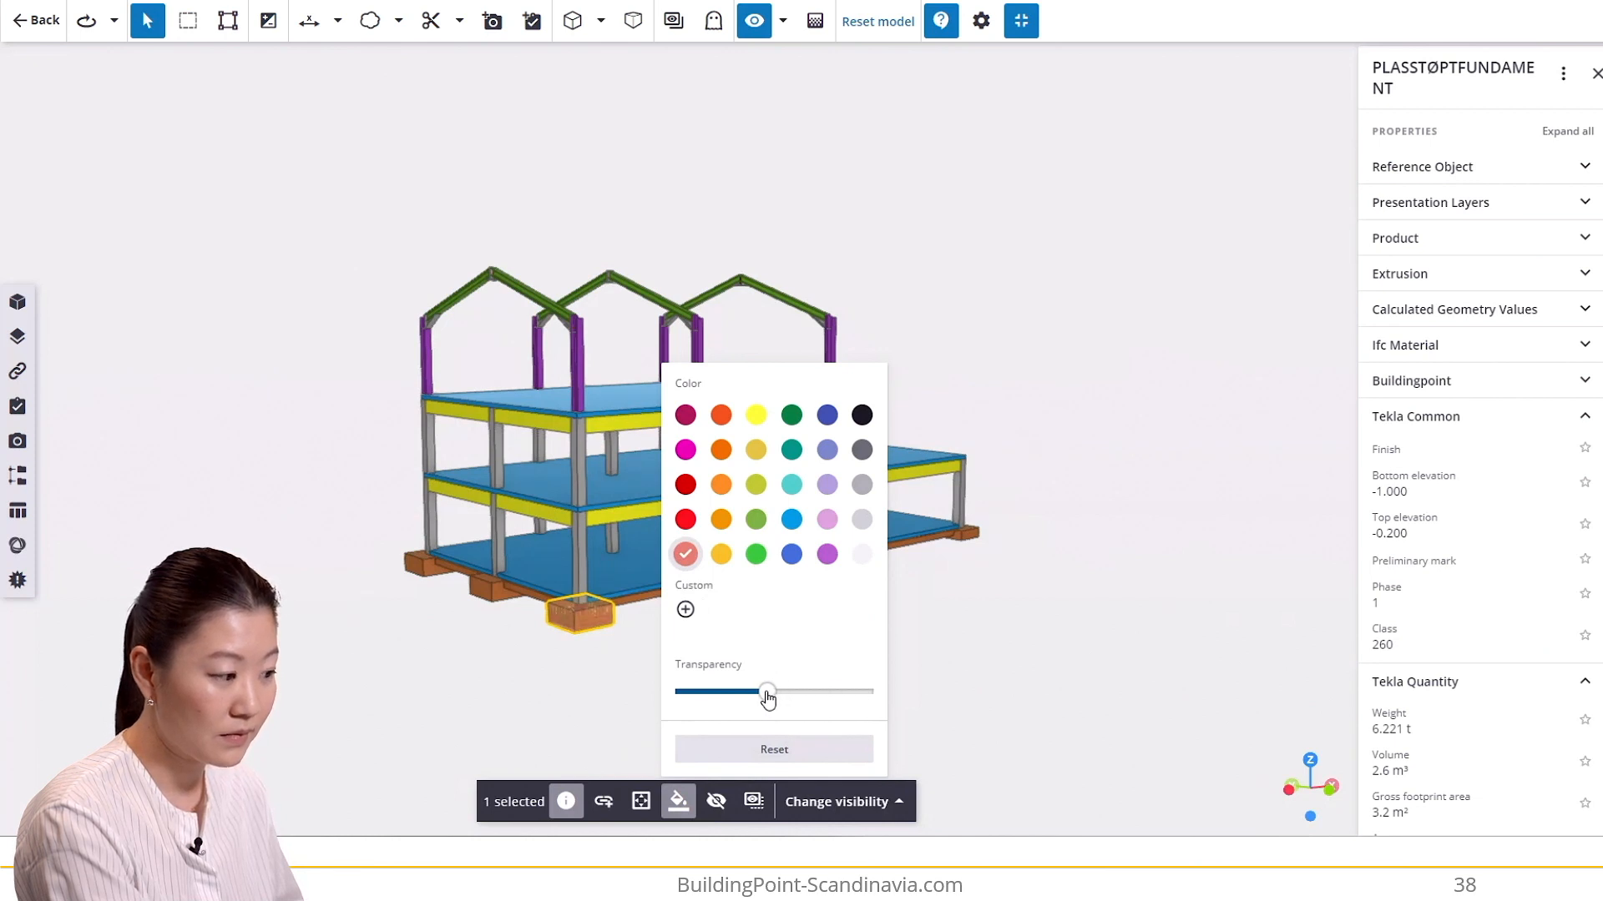
click(609, 703)
click(609, 704)
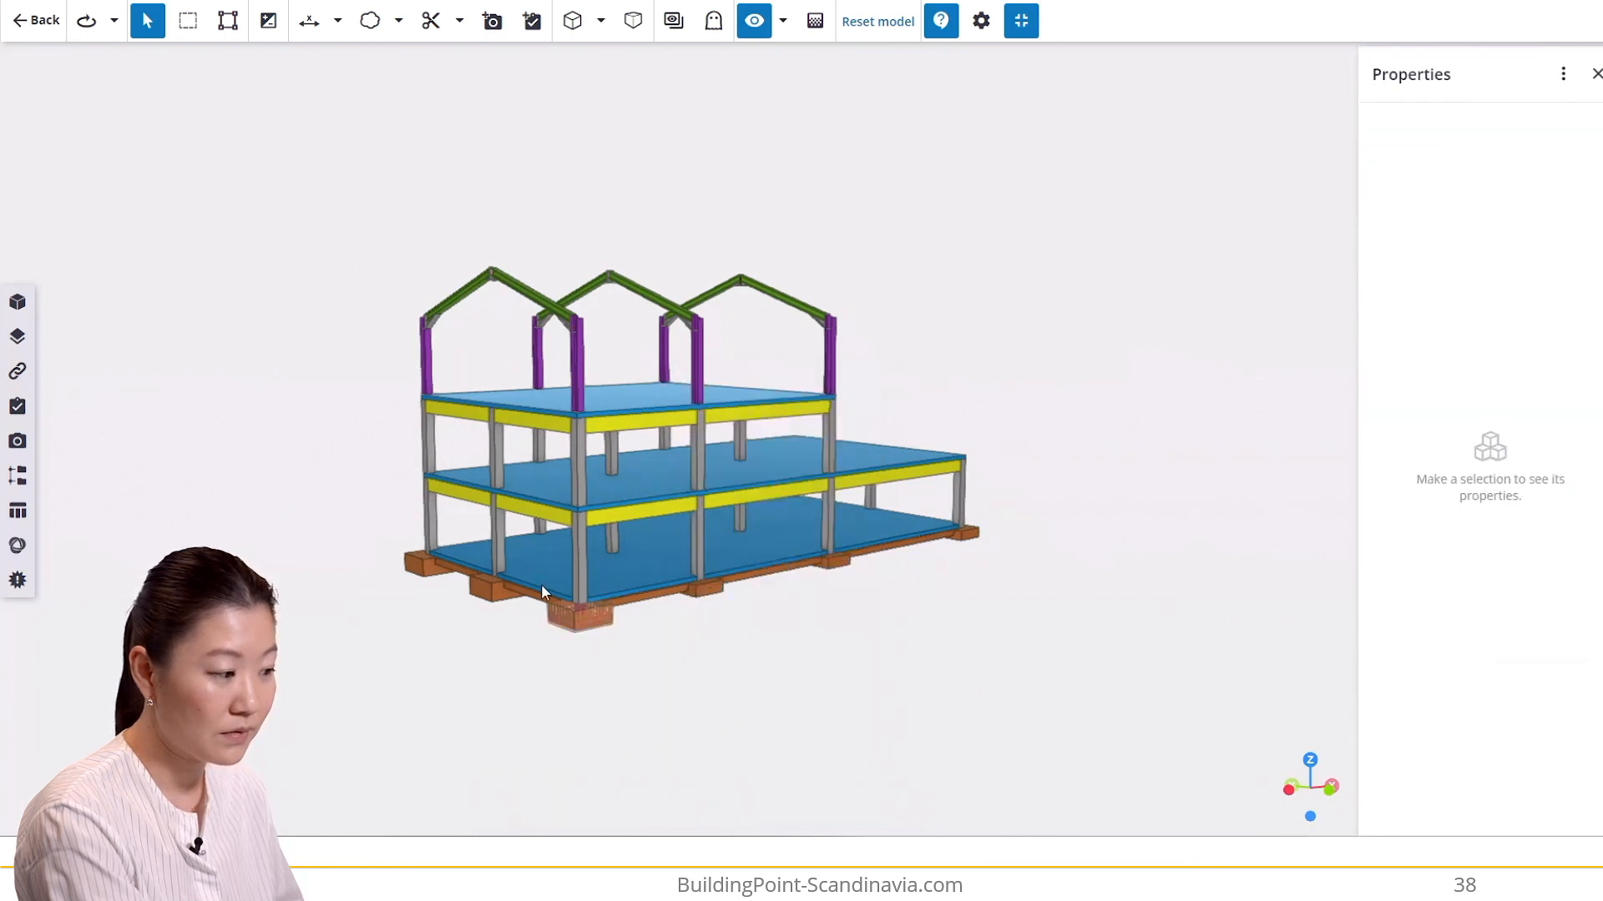
- Examine the reinforcement inside the transparent corner foundation up close, and reset the model
scroll(615, 629, up, 6)
scroll(663, 558, down, 2)
drag(593, 587, 694, 616)
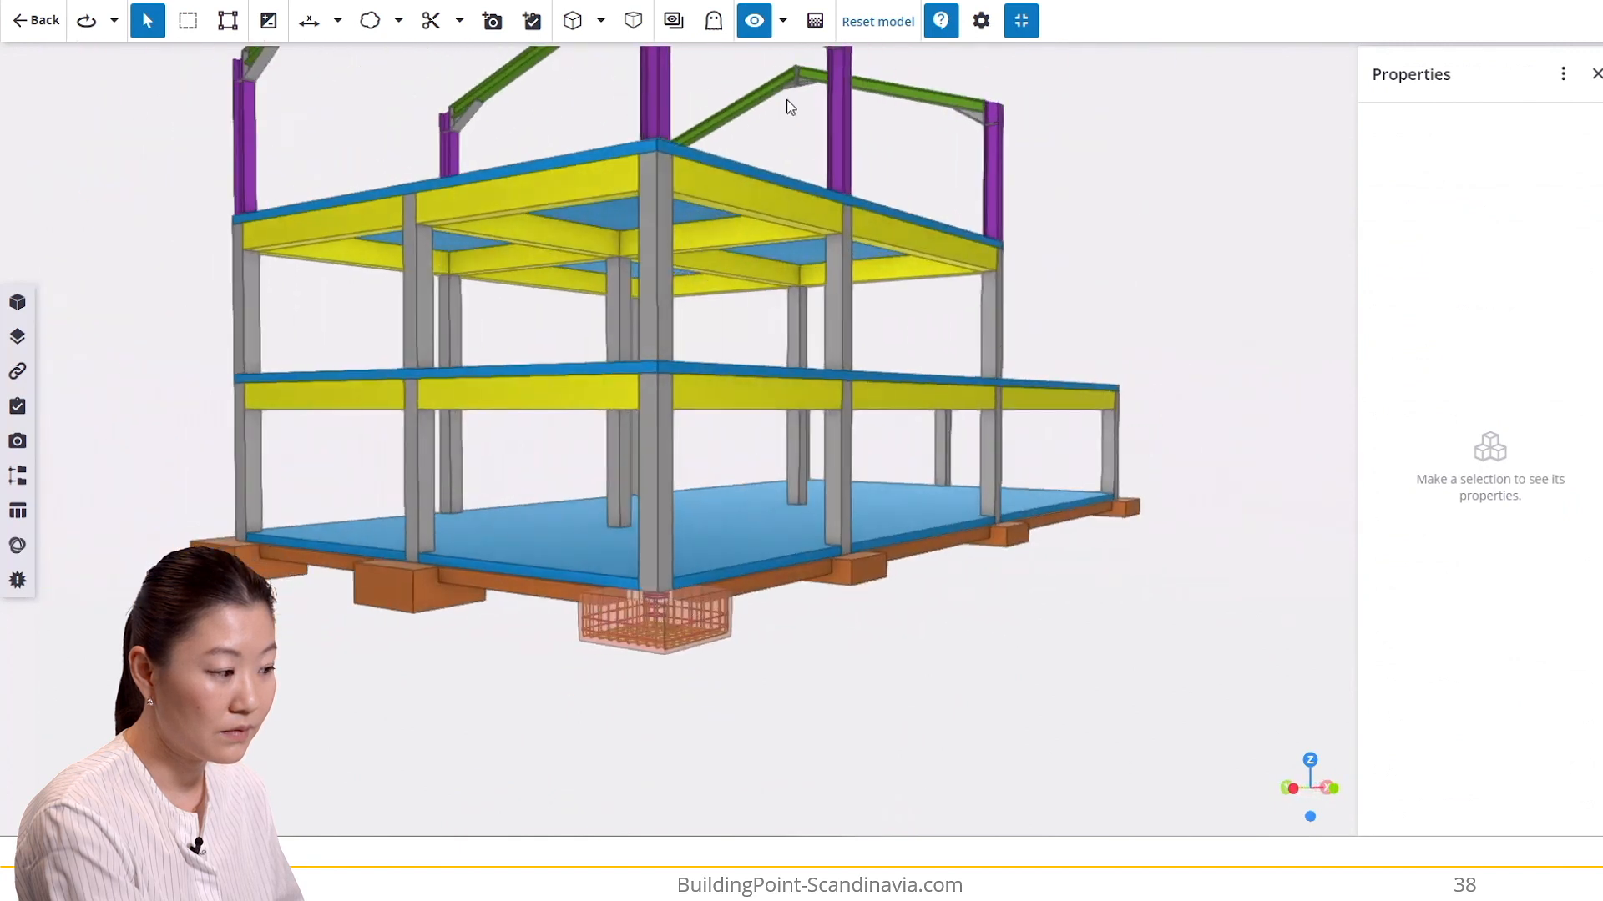
click(848, 23)
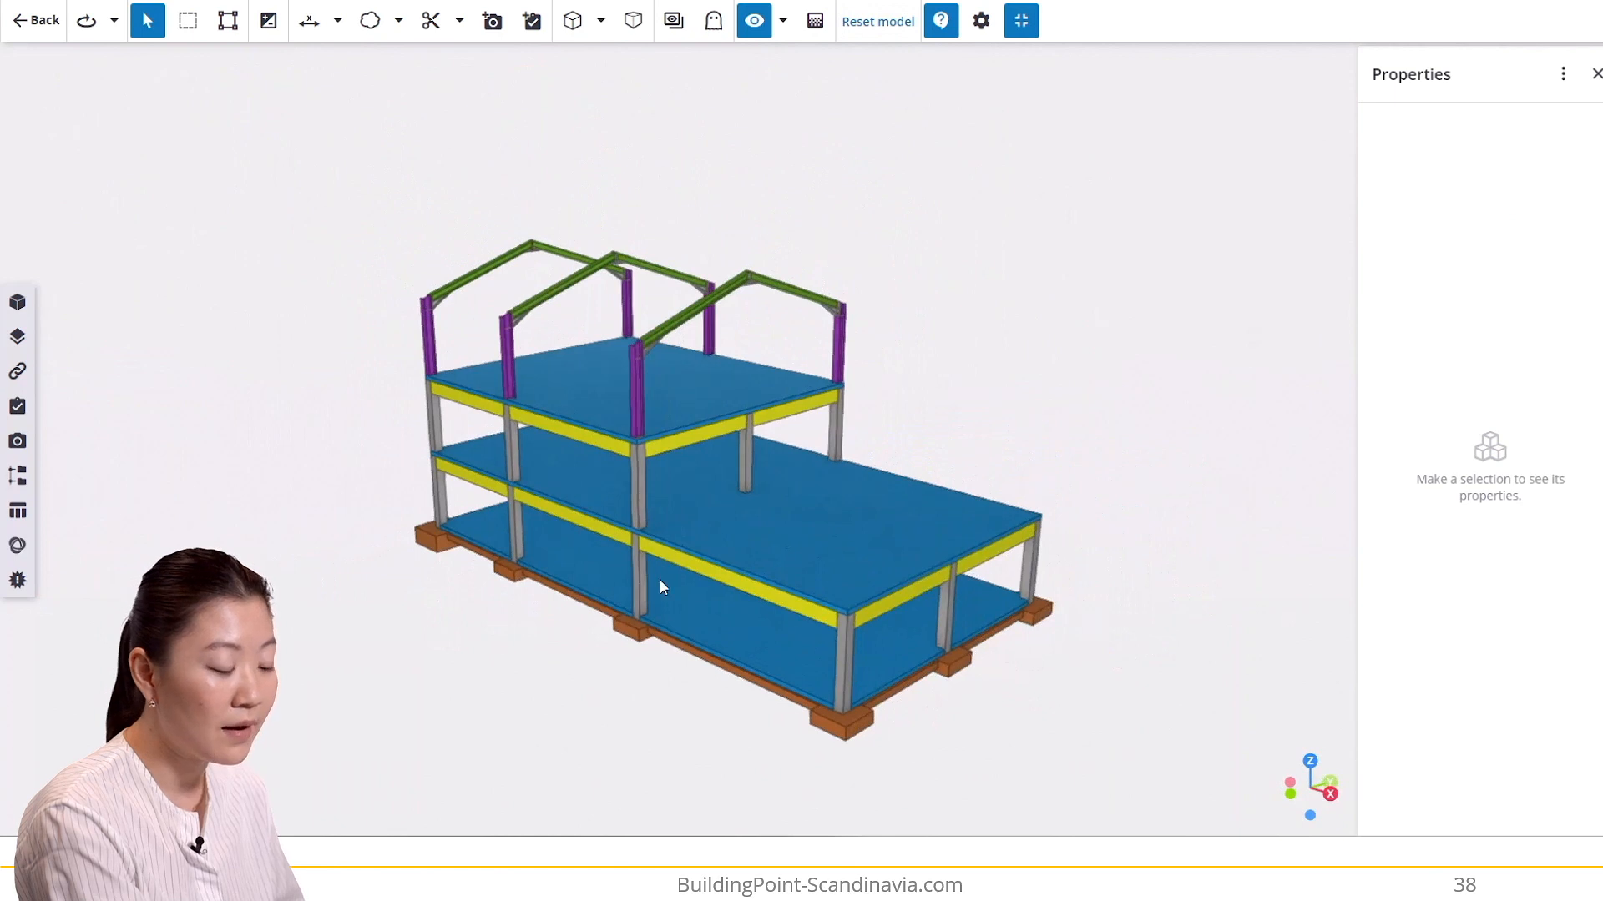
- Hide the corner foundation block, show it again, hide it once more and restore all objects
drag(691, 608, 1152, 606)
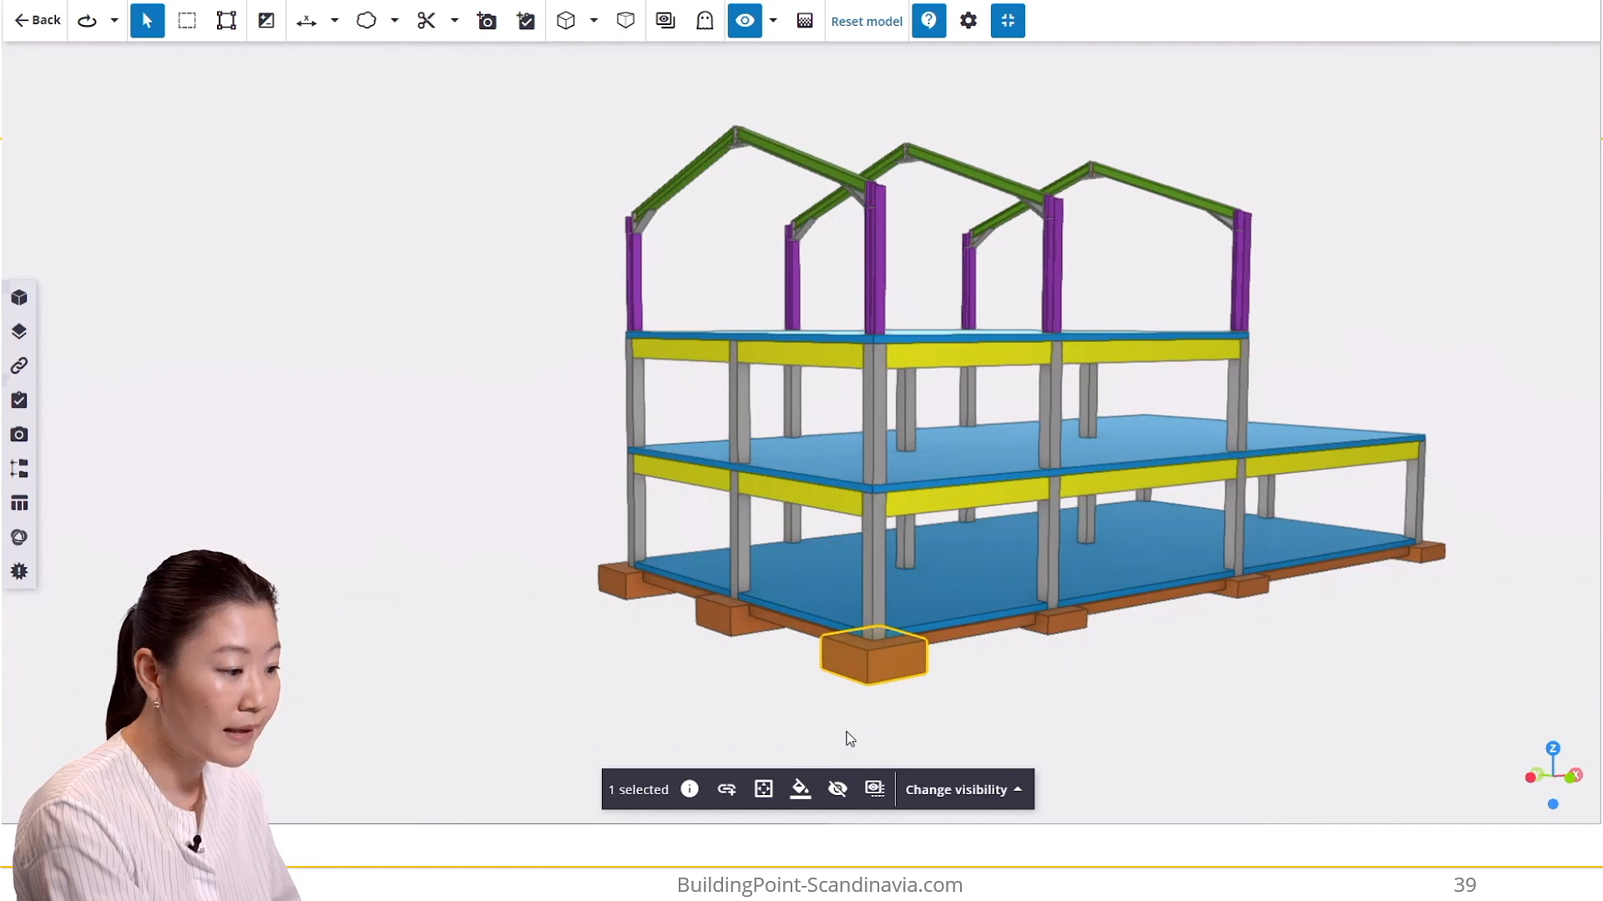
click(839, 789)
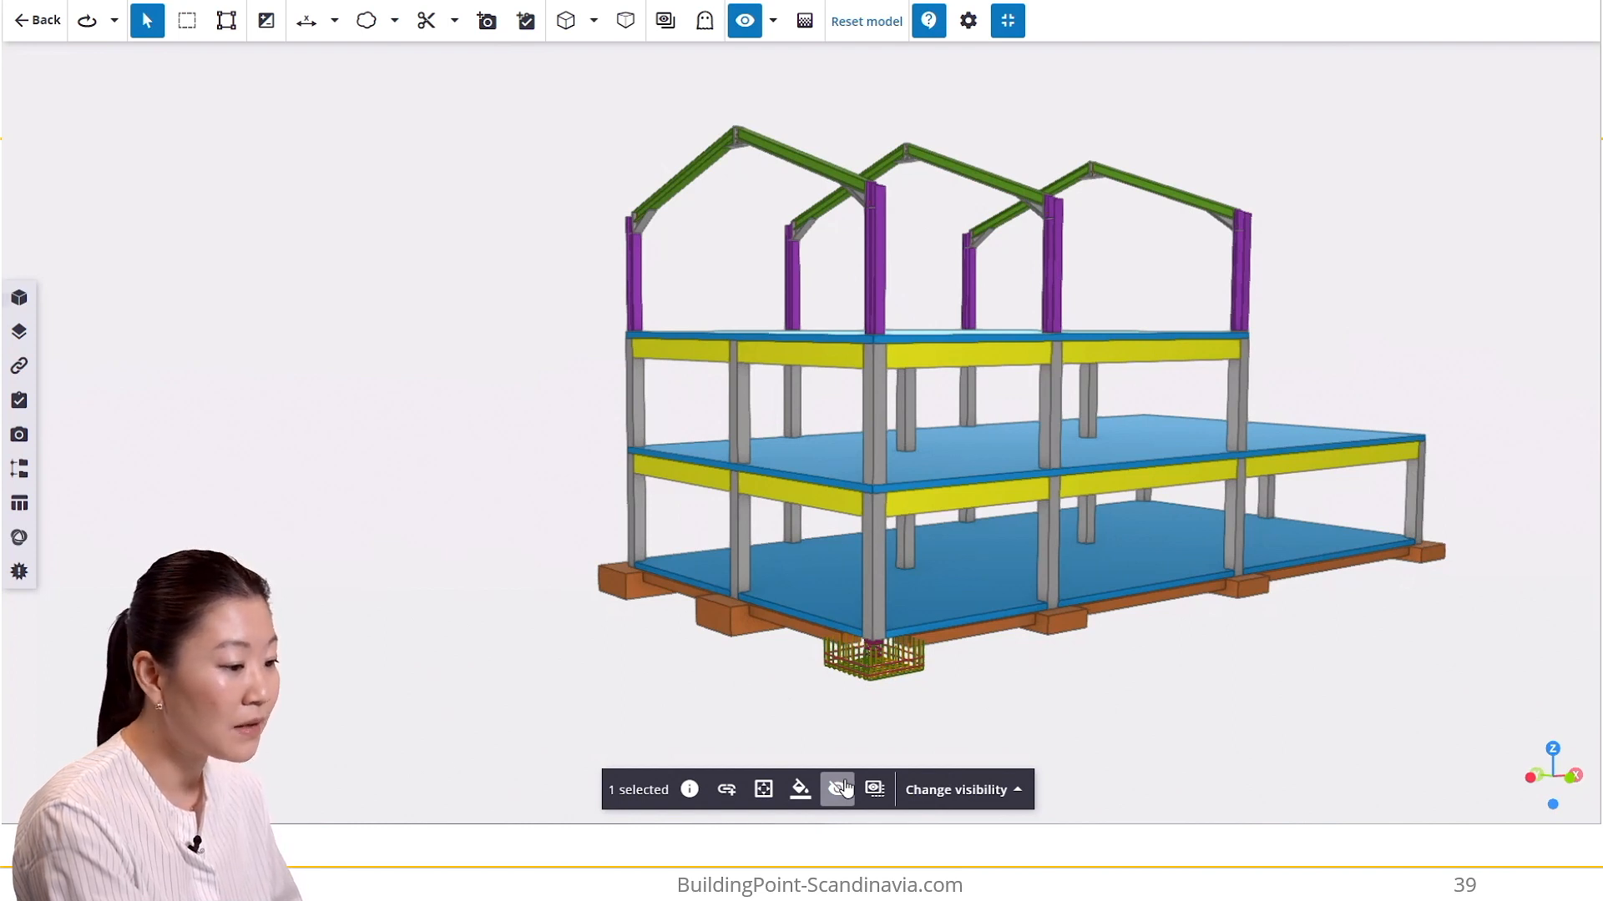
click(845, 789)
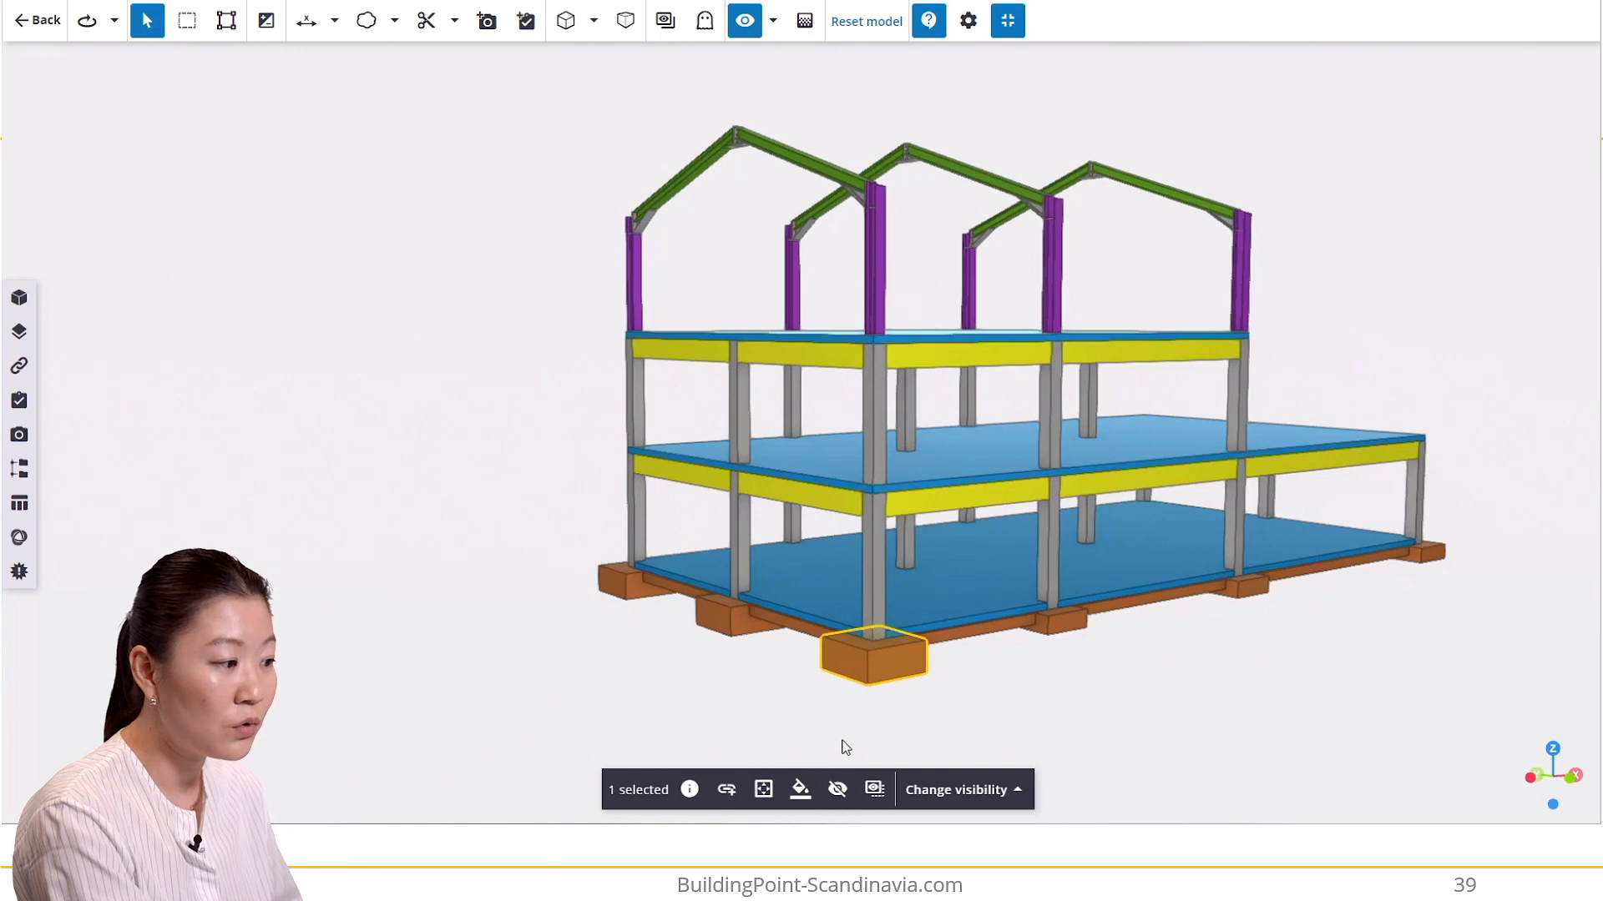
click(837, 789)
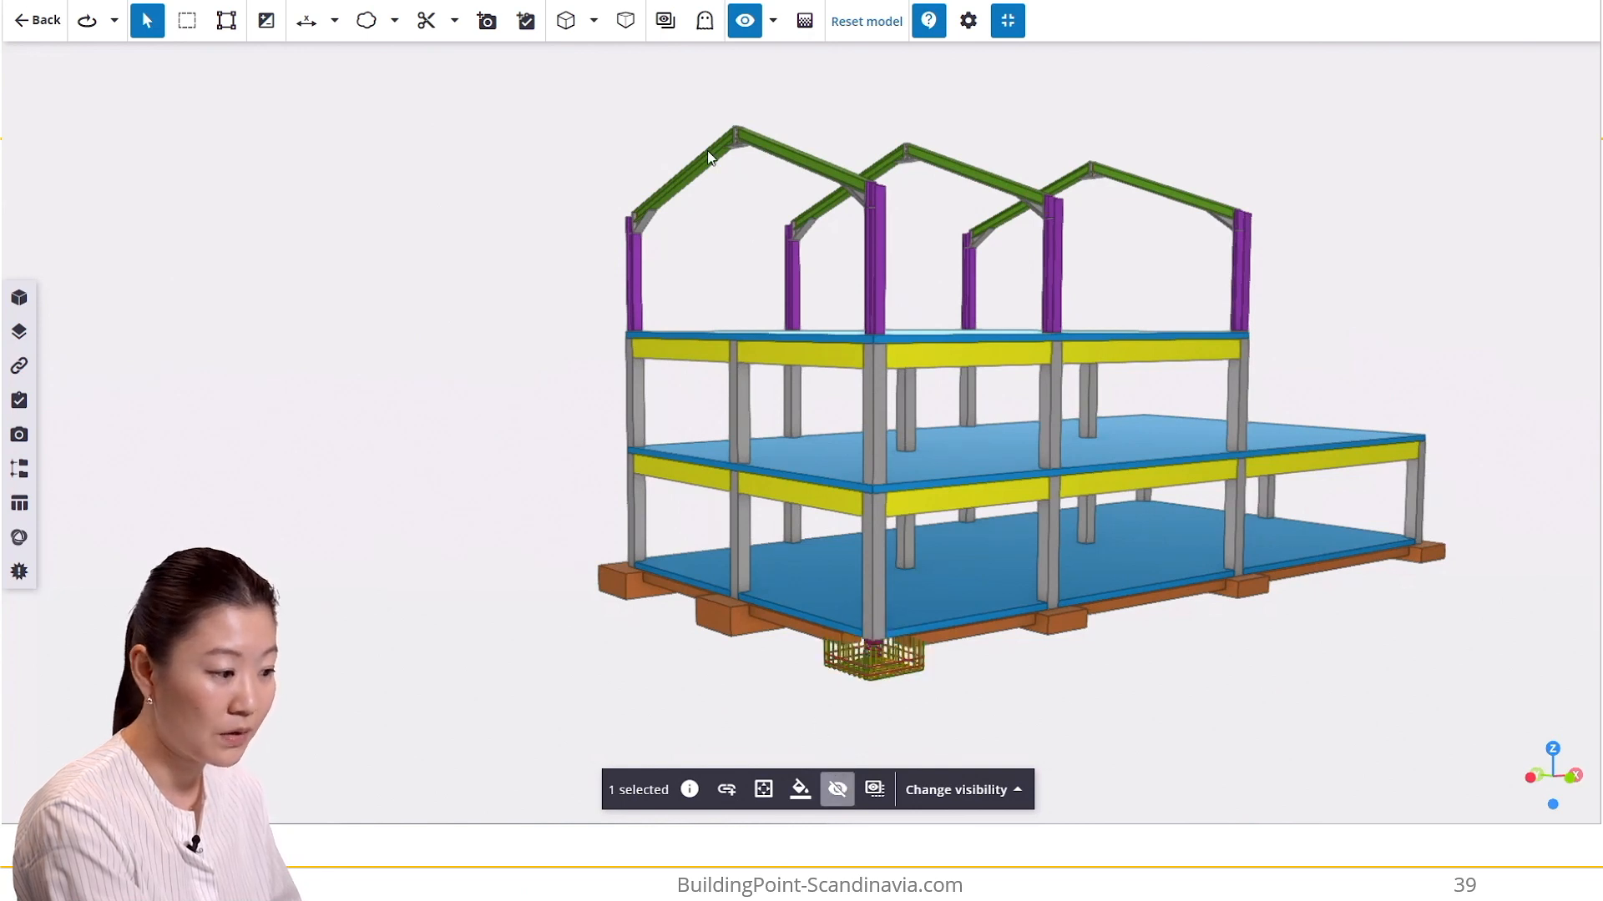
click(666, 39)
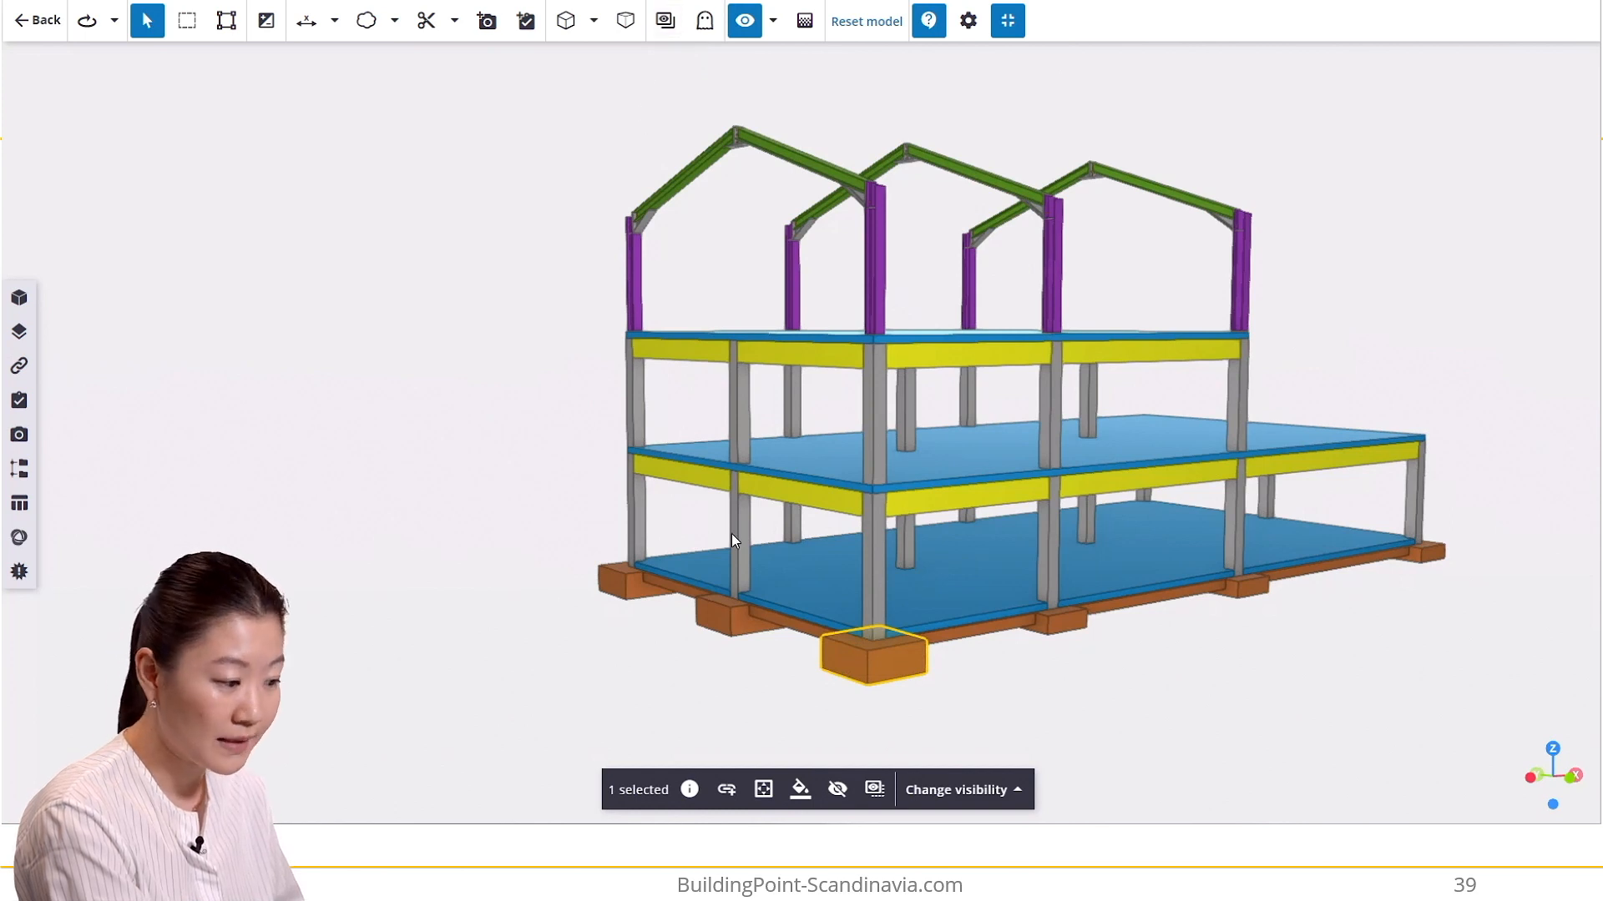
- Isolate the corner foundation block, bring the model back, isolate the block again and show all objects
click(874, 803)
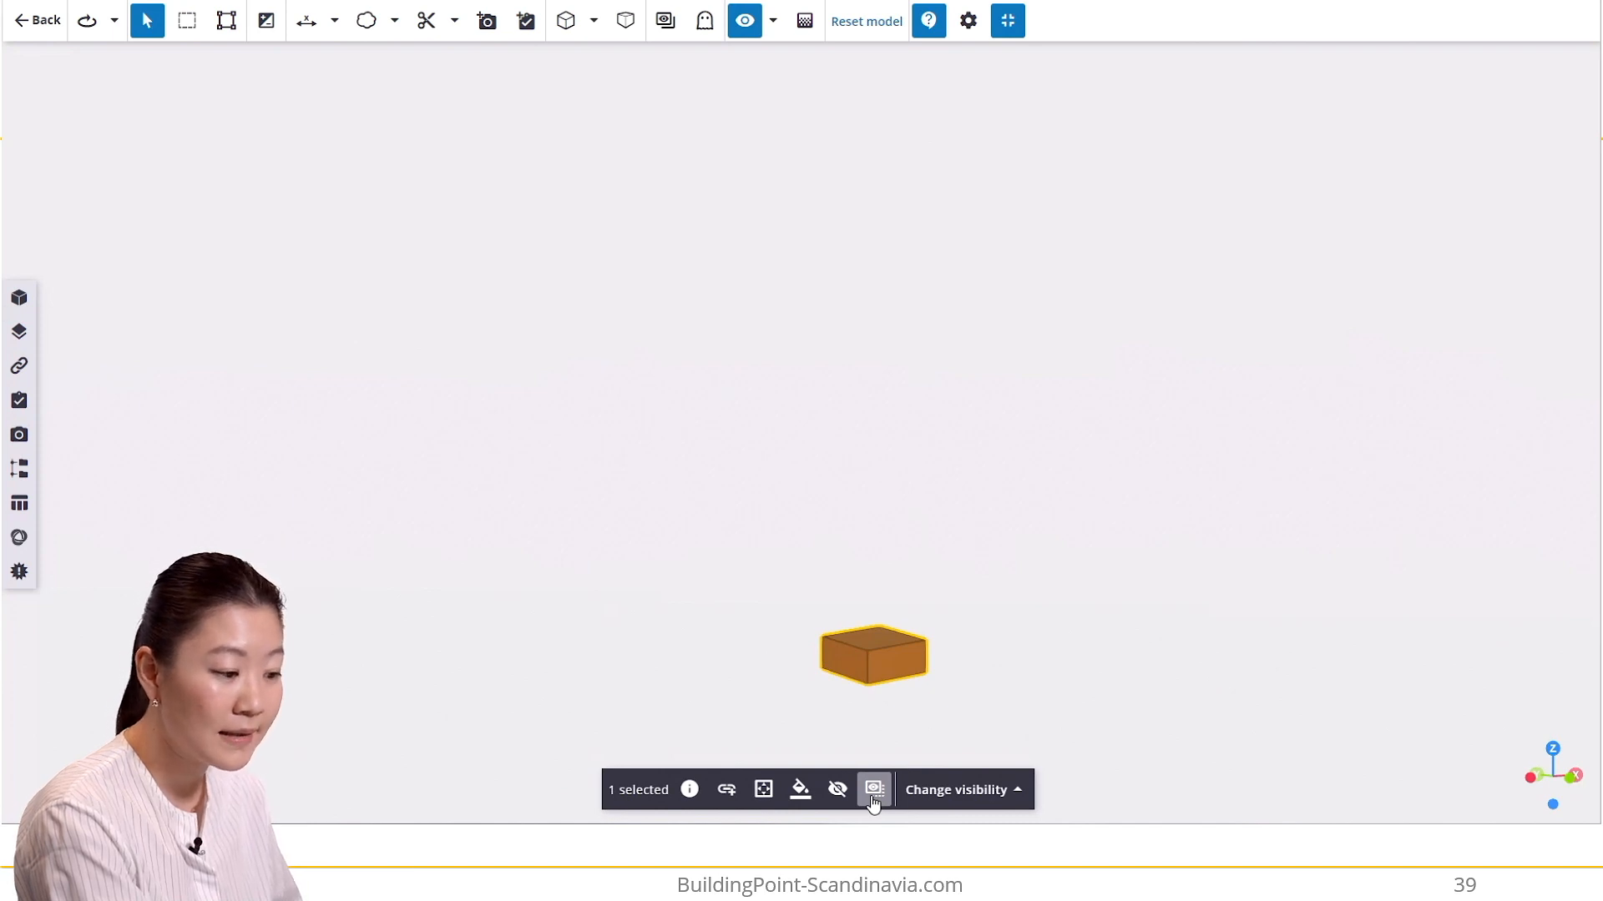
click(874, 791)
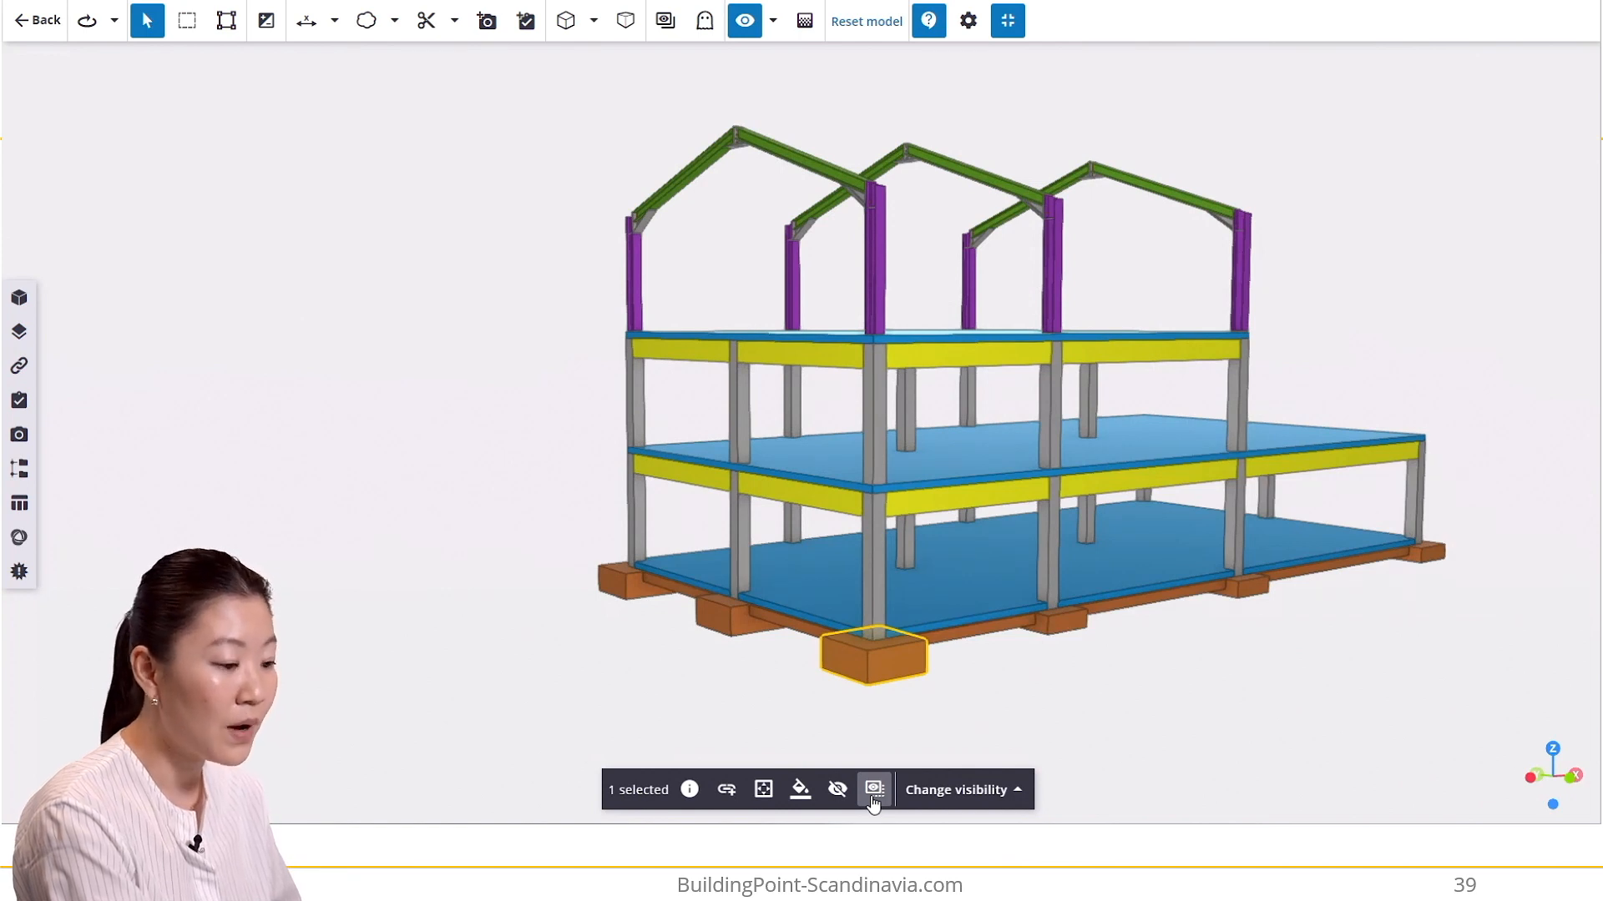
click(872, 793)
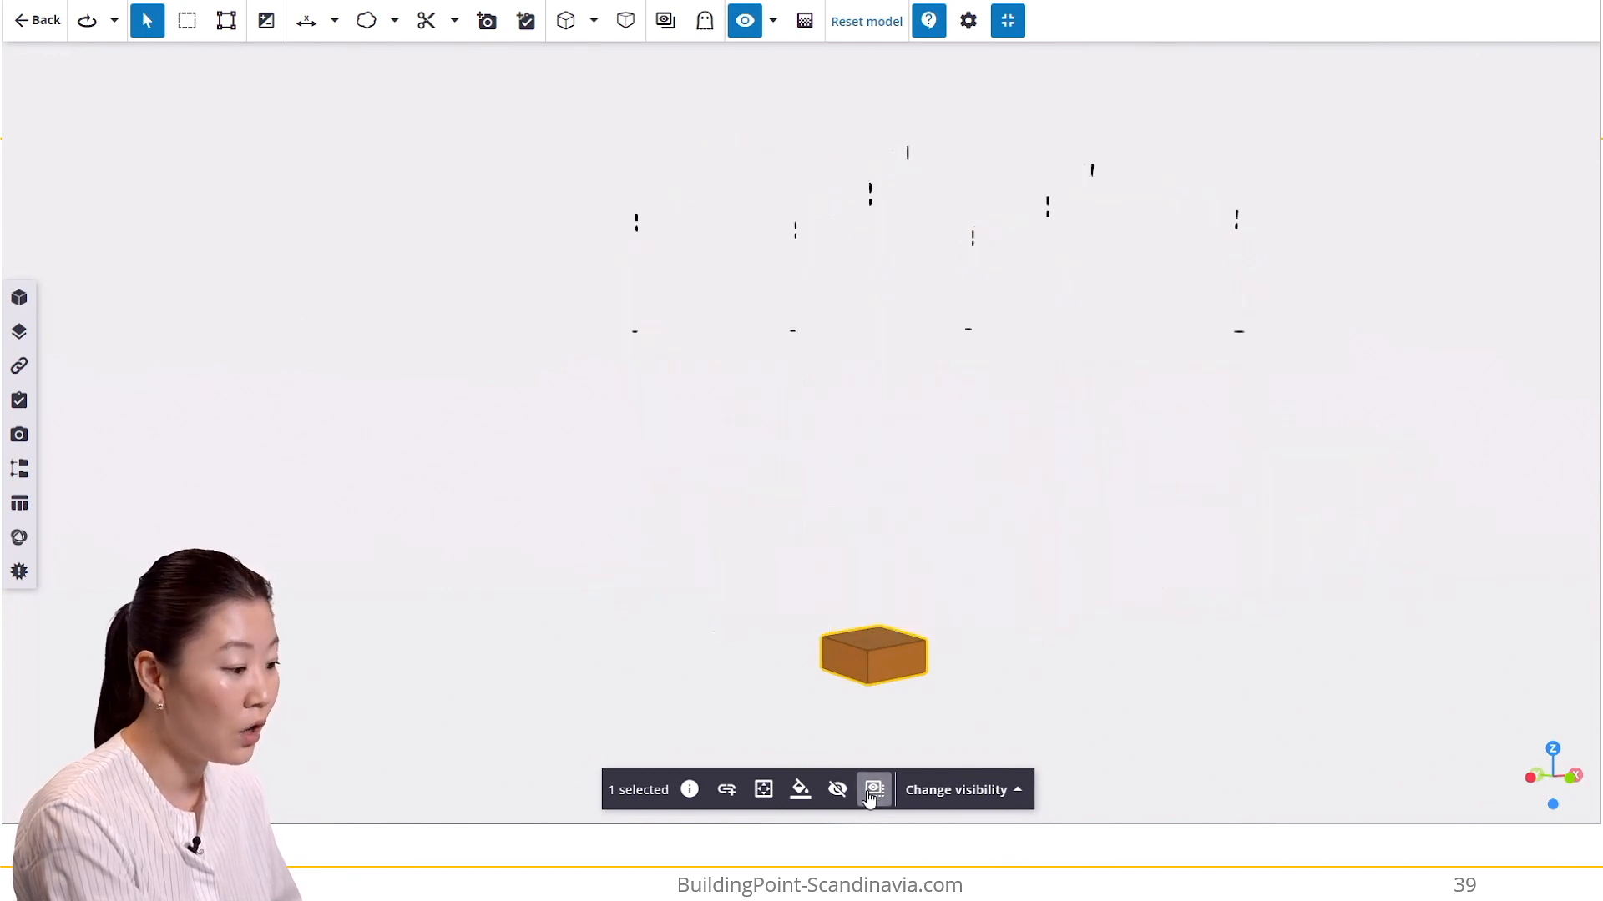
click(668, 35)
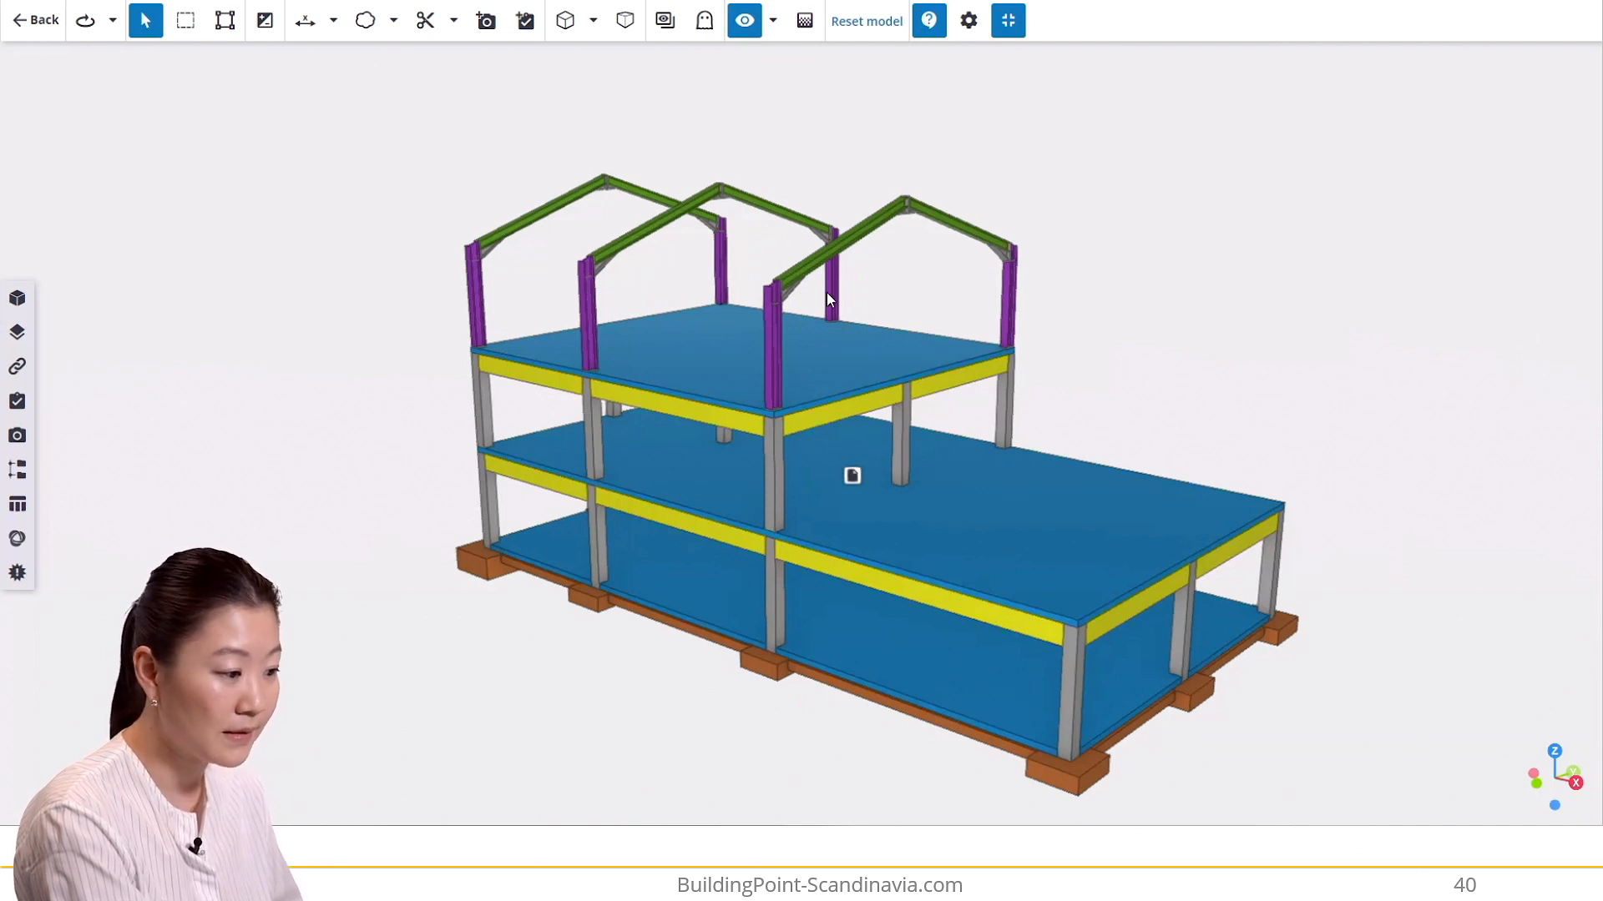
- Attach SB1-A-Drawing.pdf from the Documents folder to the front sloping green roof beam, and clear the selection
click(835, 263)
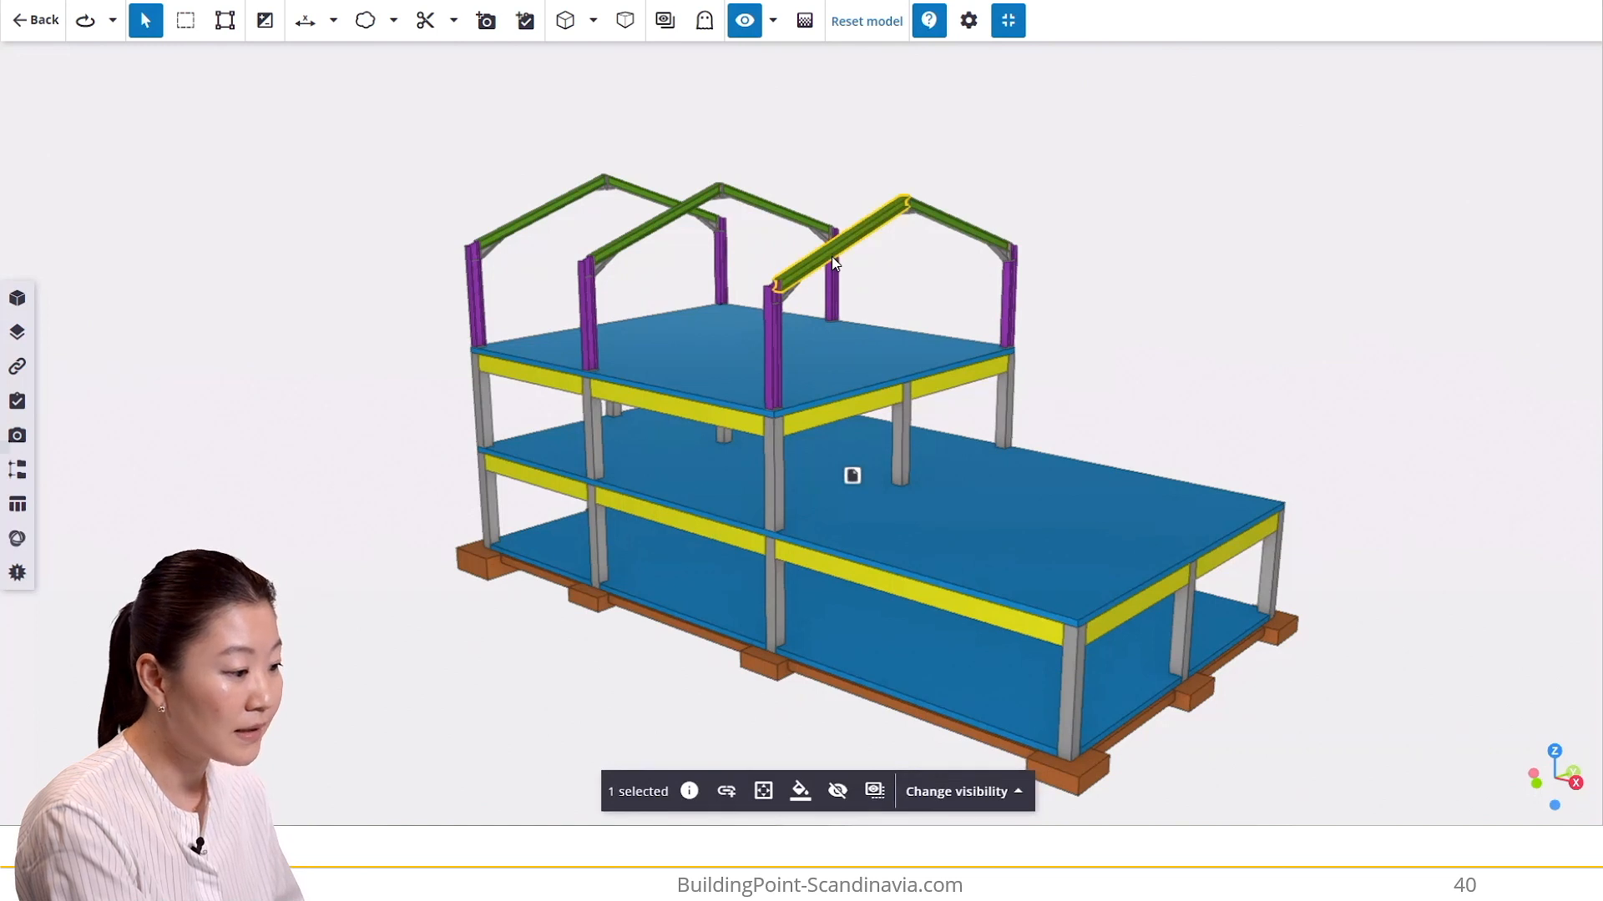
click(727, 793)
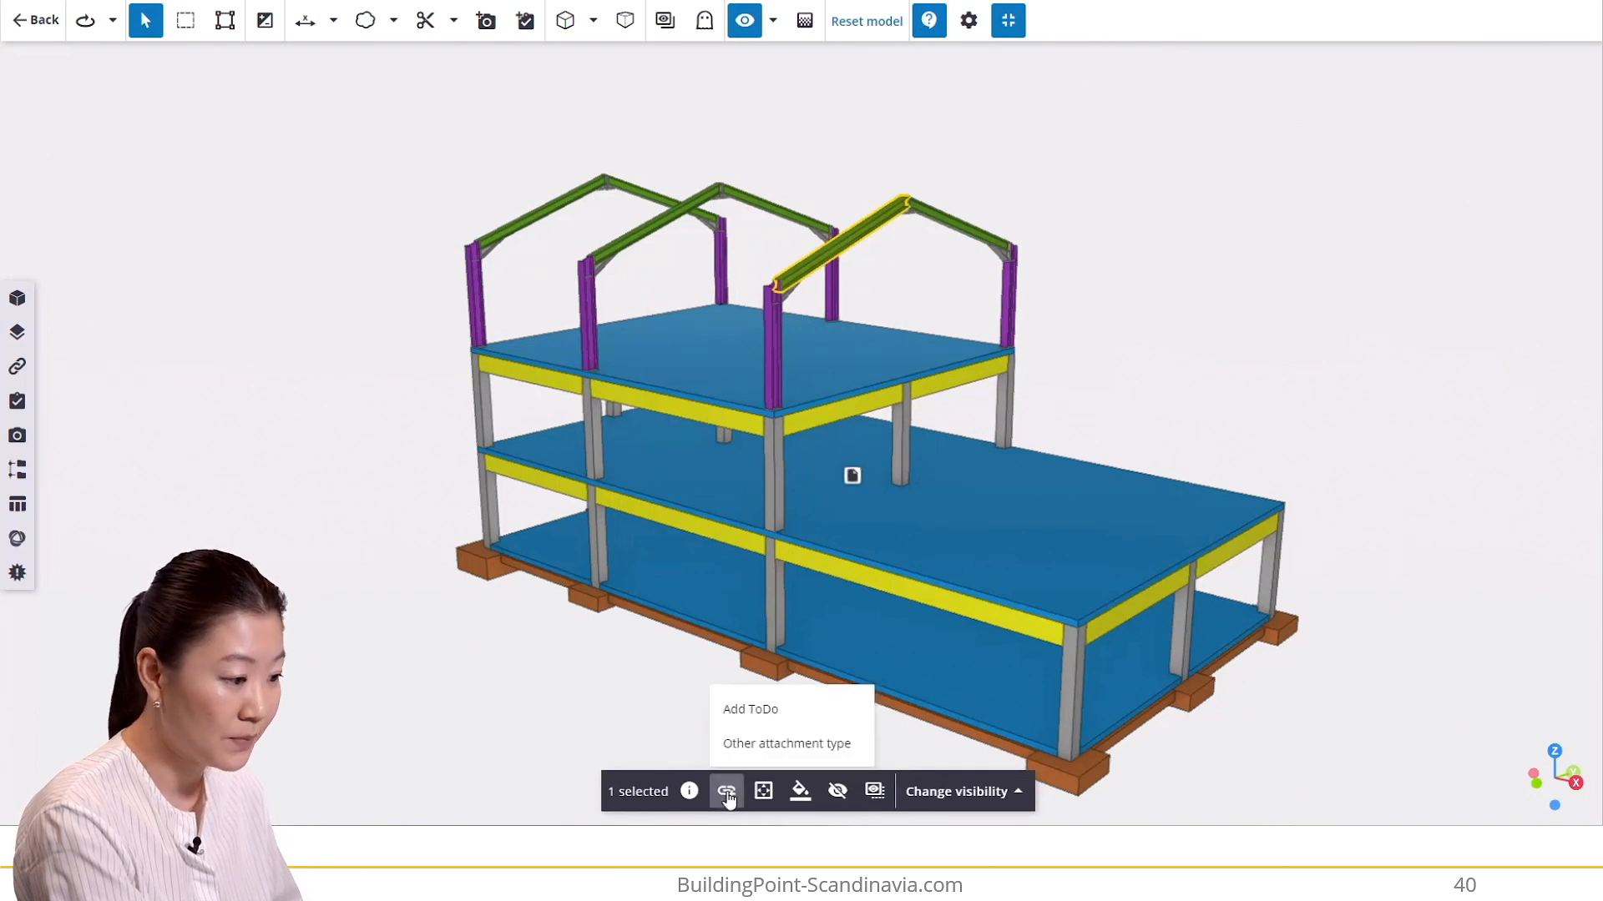
click(760, 746)
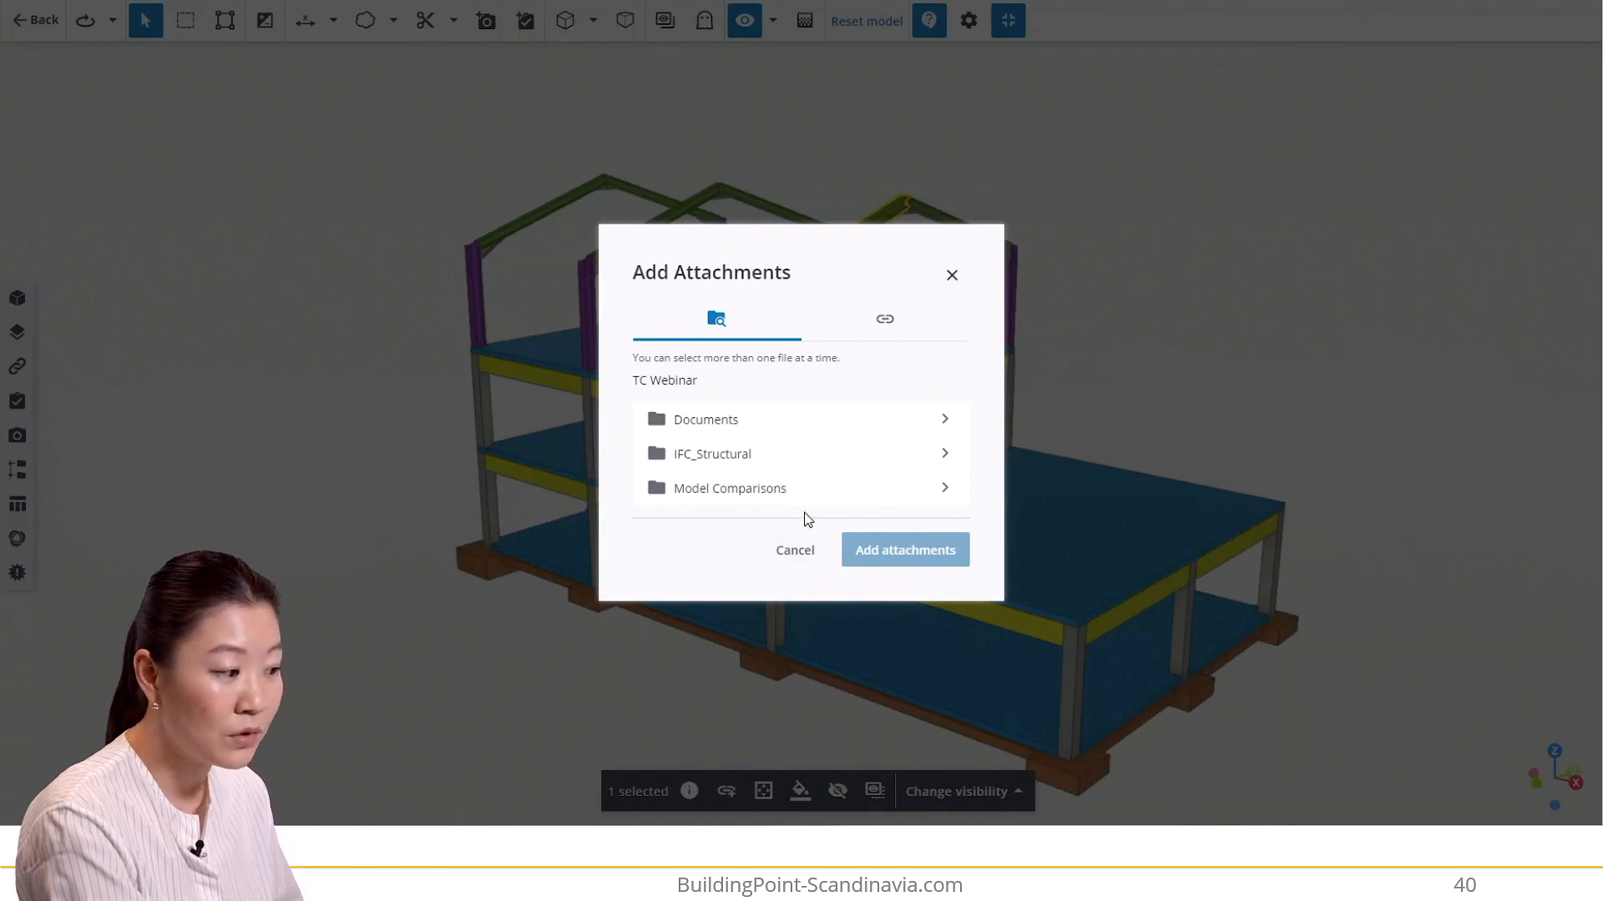
click(801, 426)
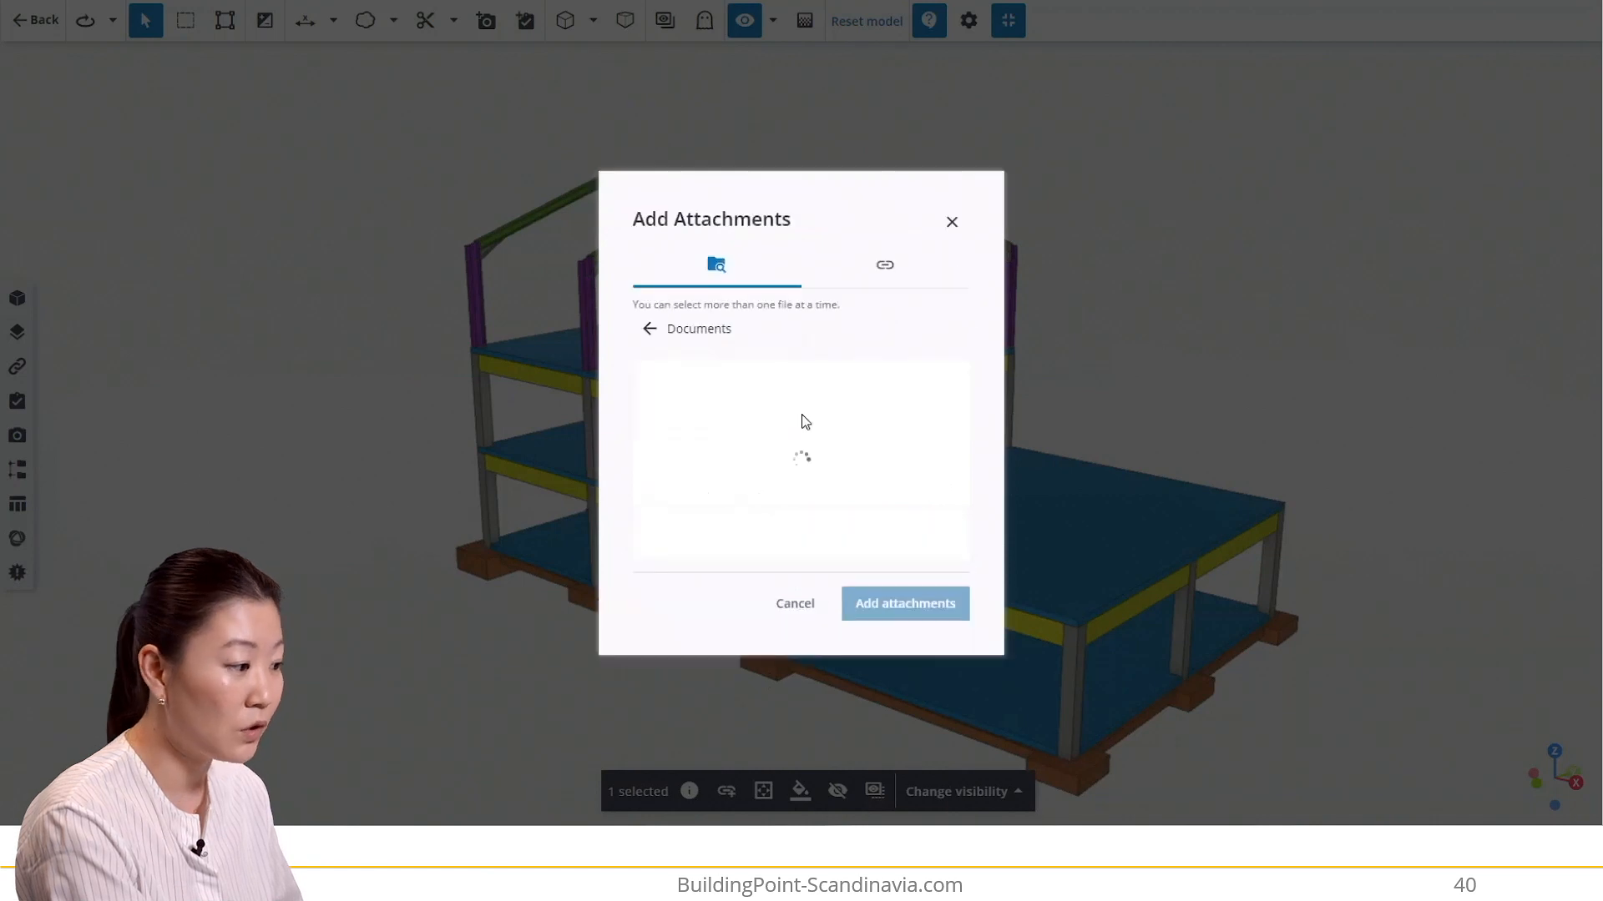
click(657, 511)
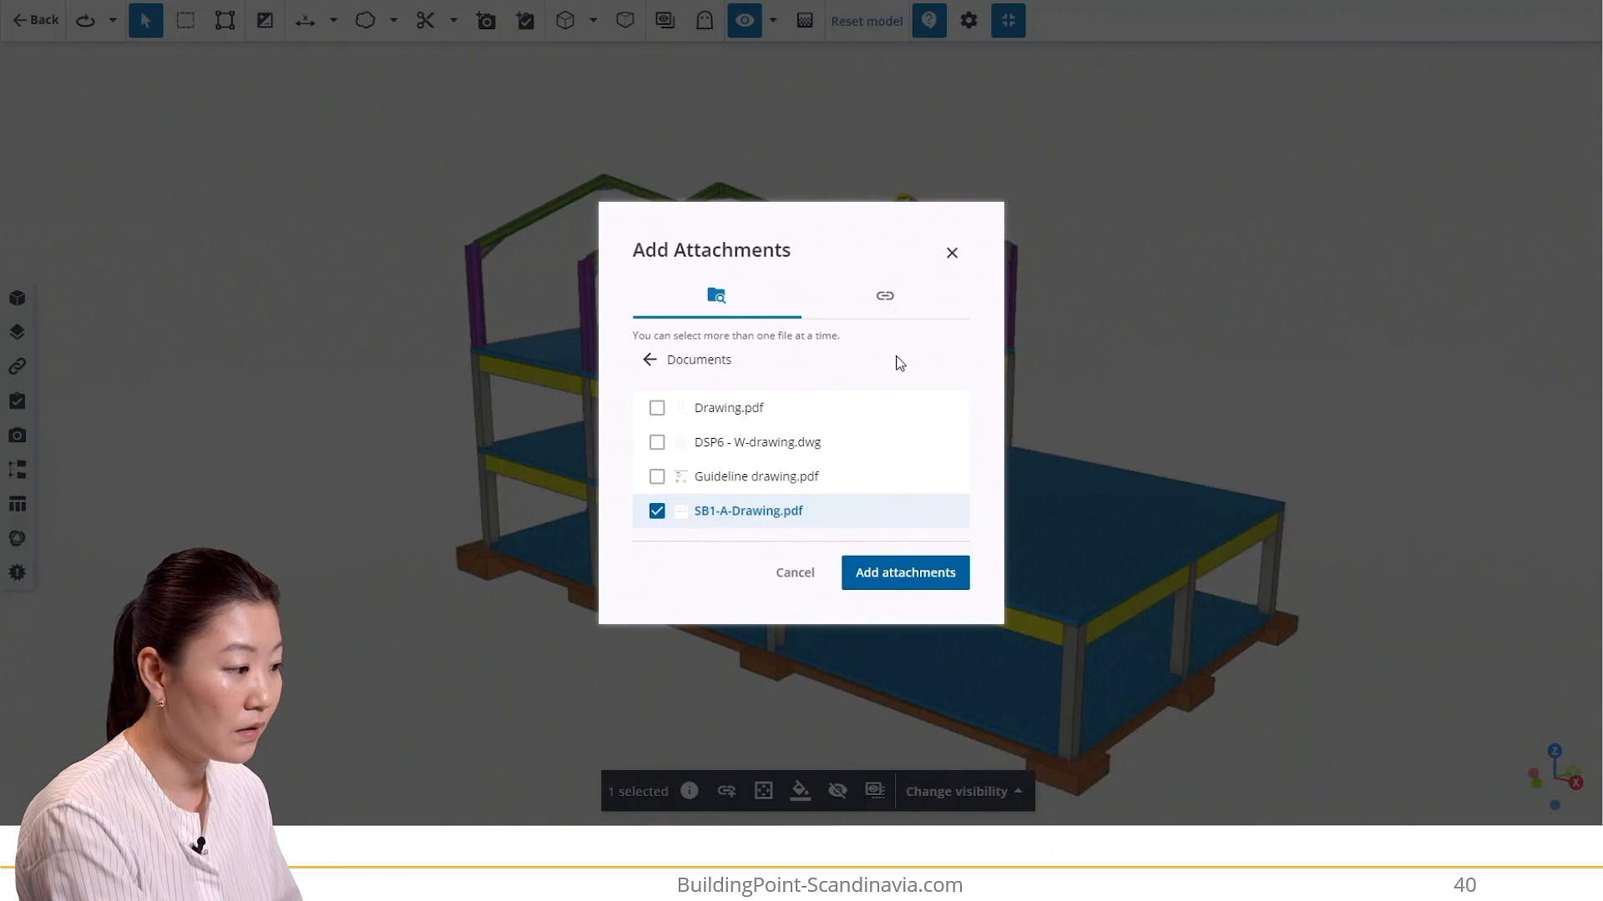
click(910, 574)
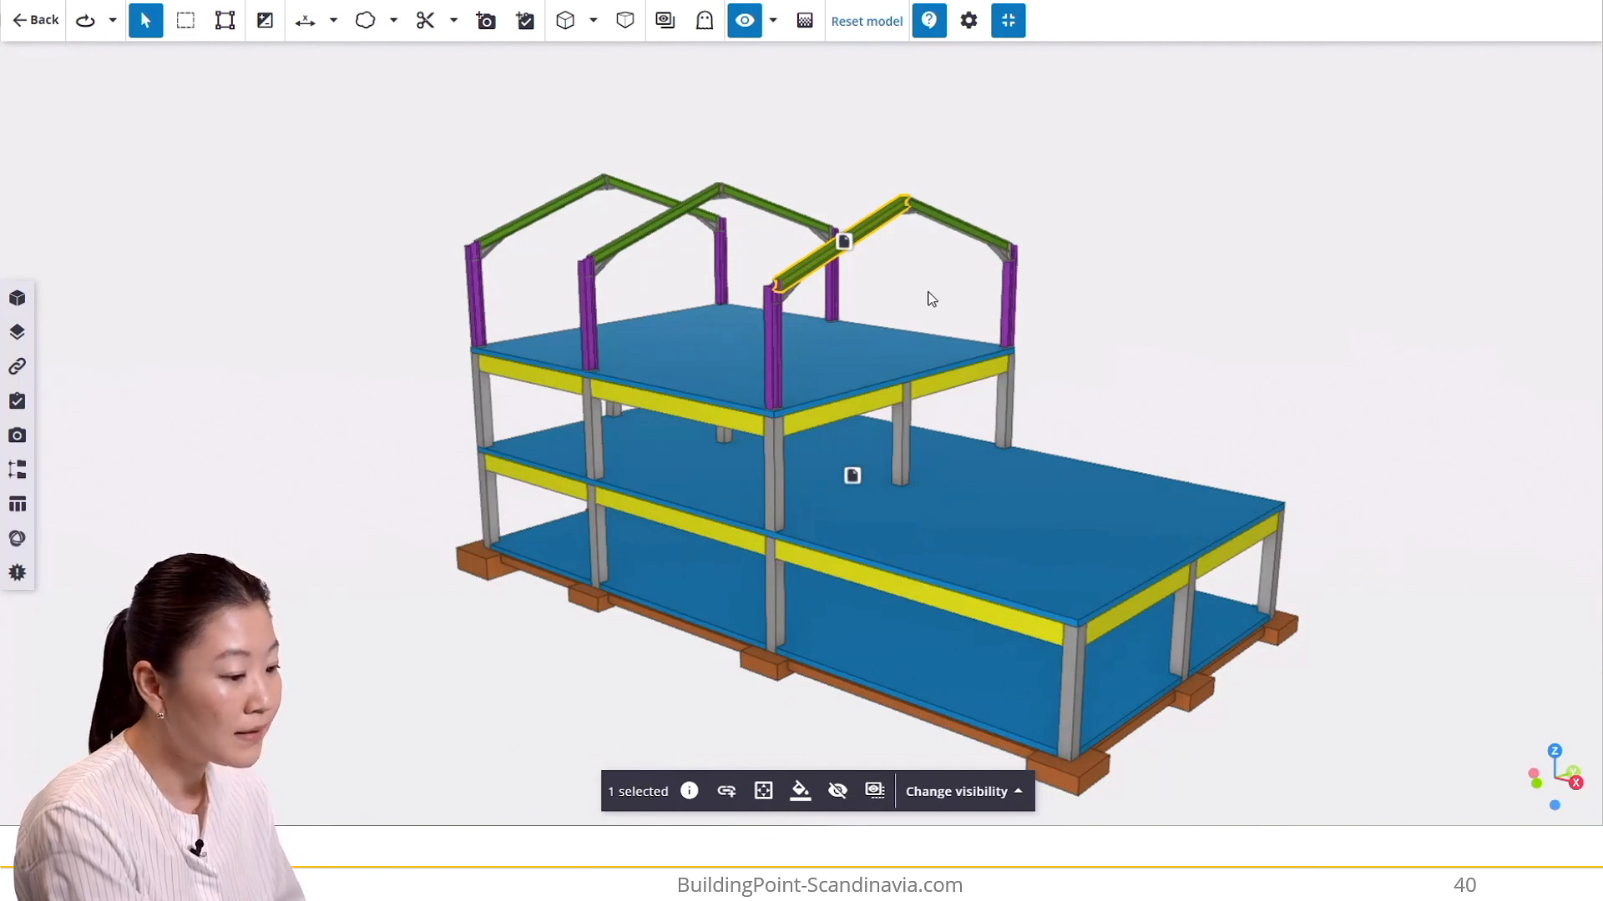
click(905, 271)
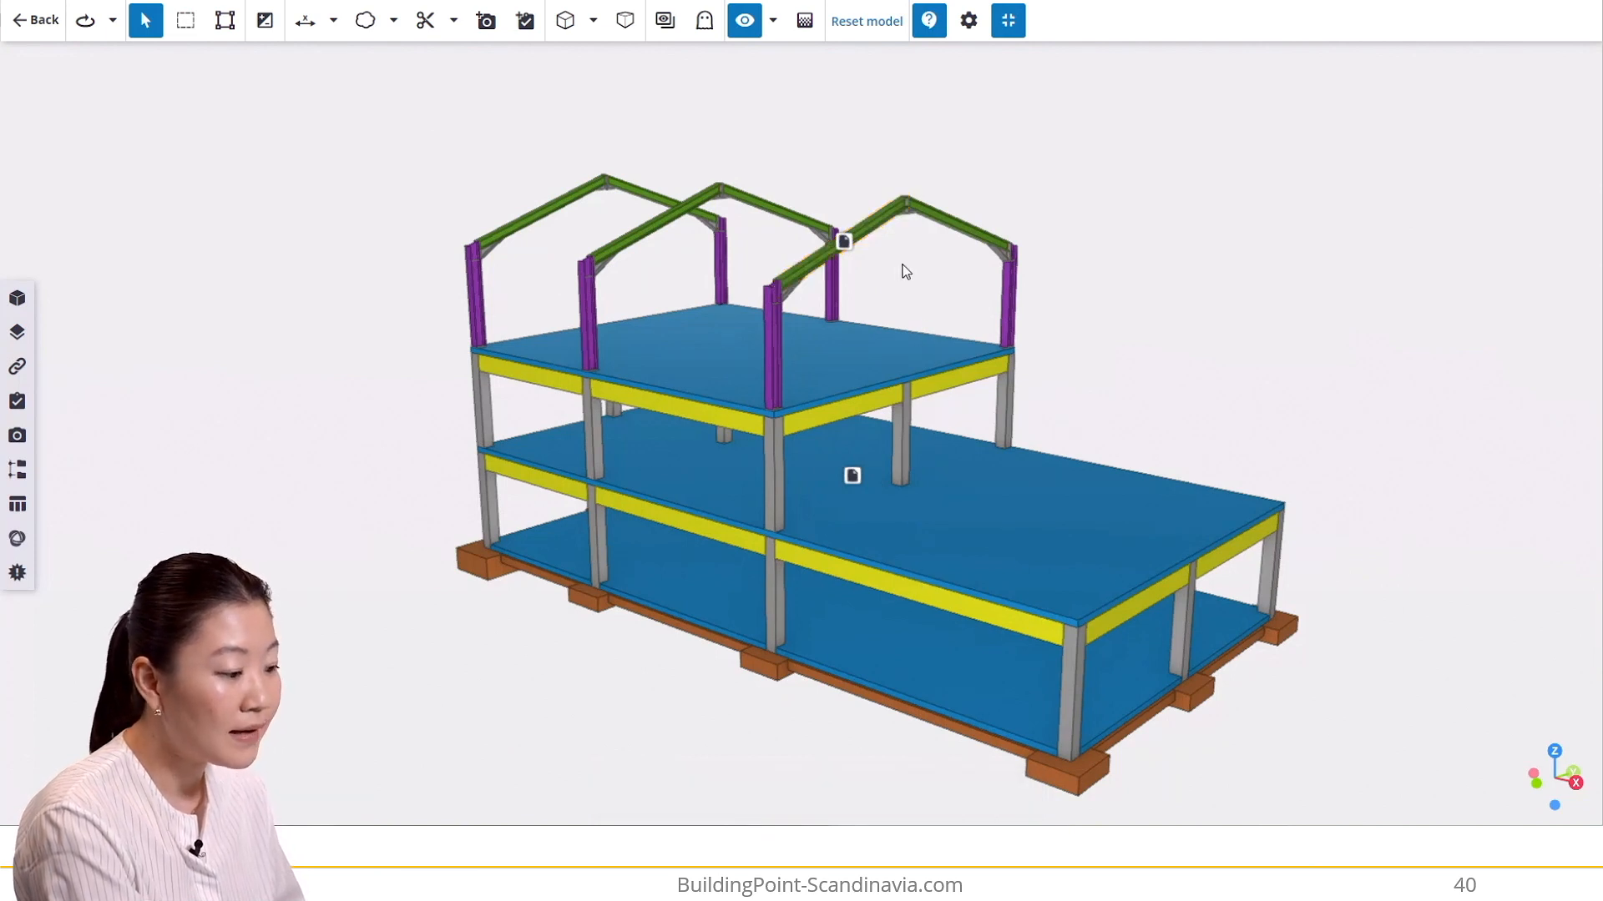
- Open the attached SB1-A-Drawing.pdf from the roof beam's attachment marker
click(845, 243)
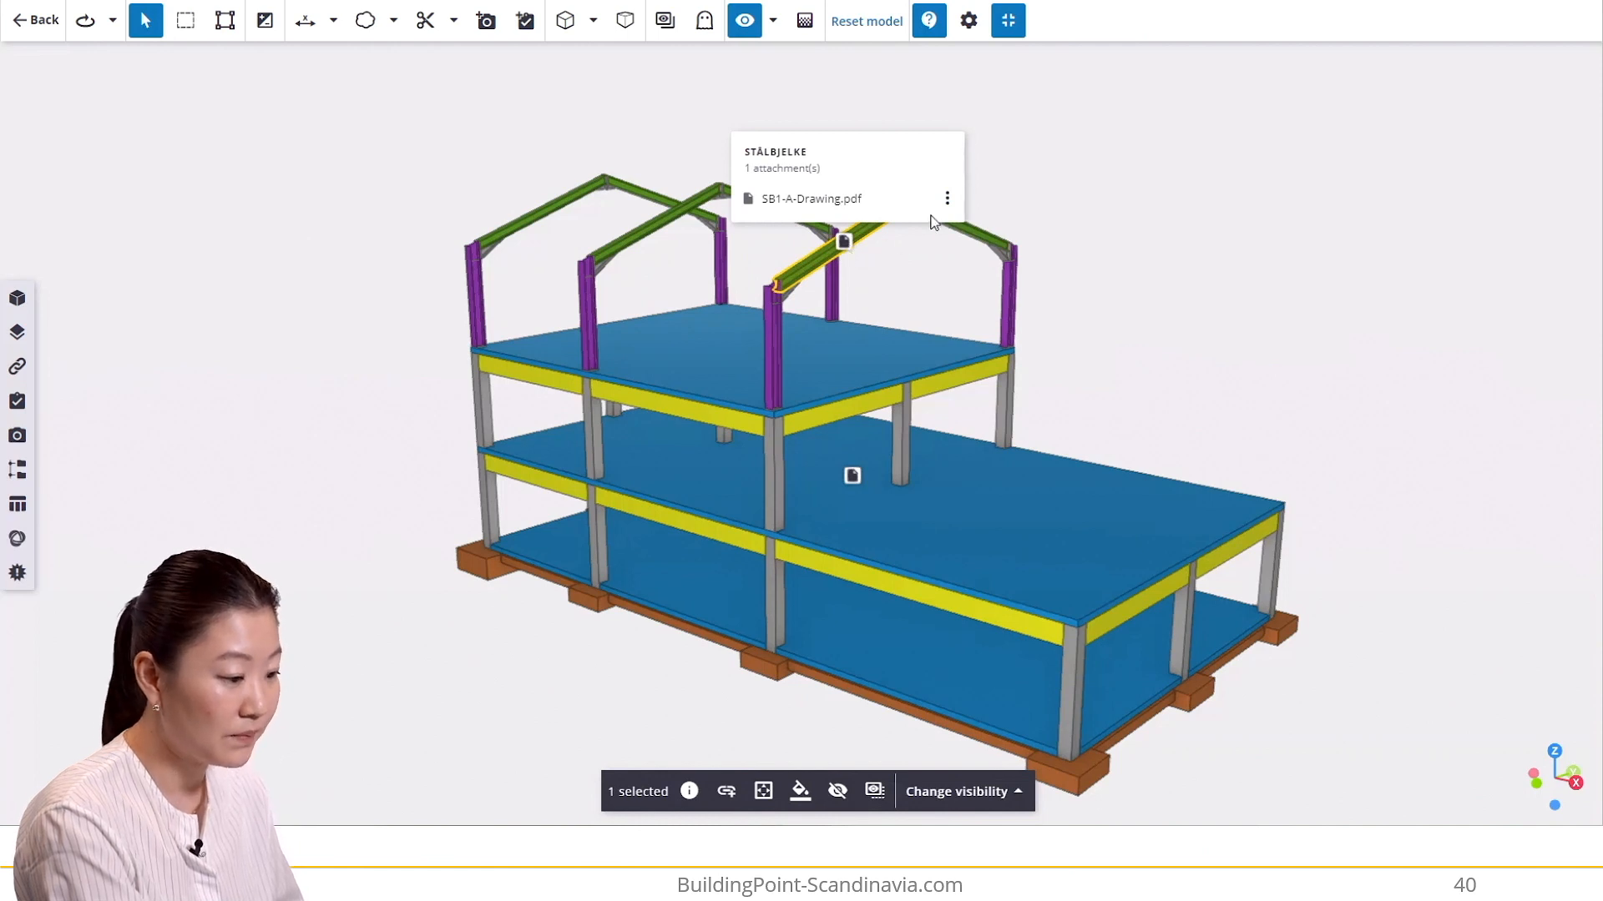
click(947, 199)
click(881, 247)
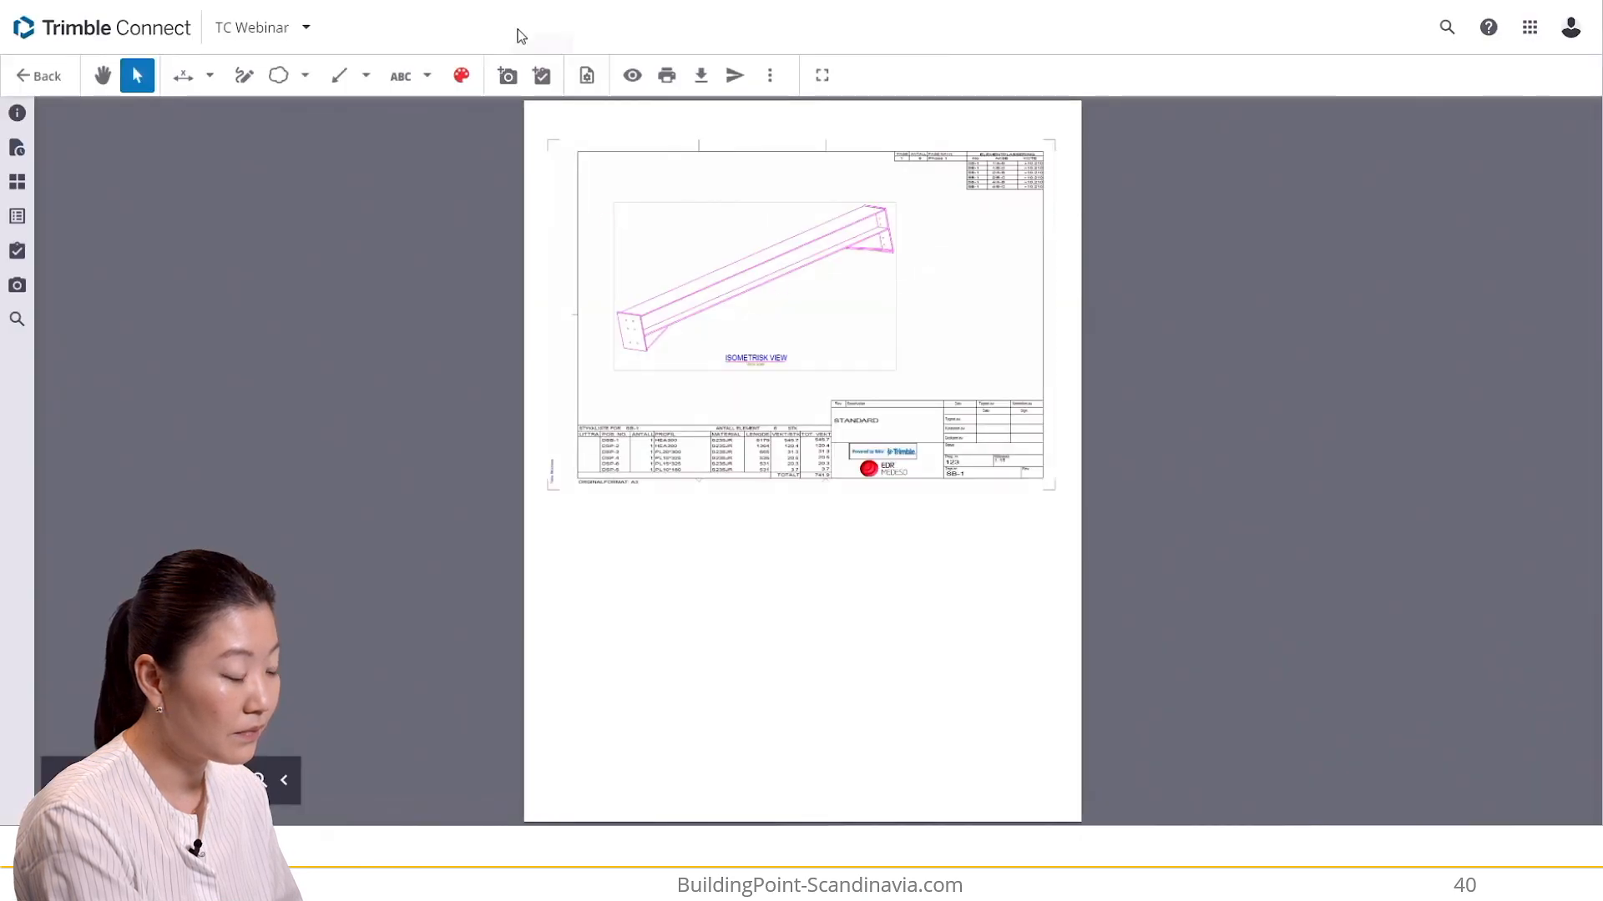
- Return from the opened drawing to the 3D model, clear the selection and switch off visibility of all object attachments
click(484, 0)
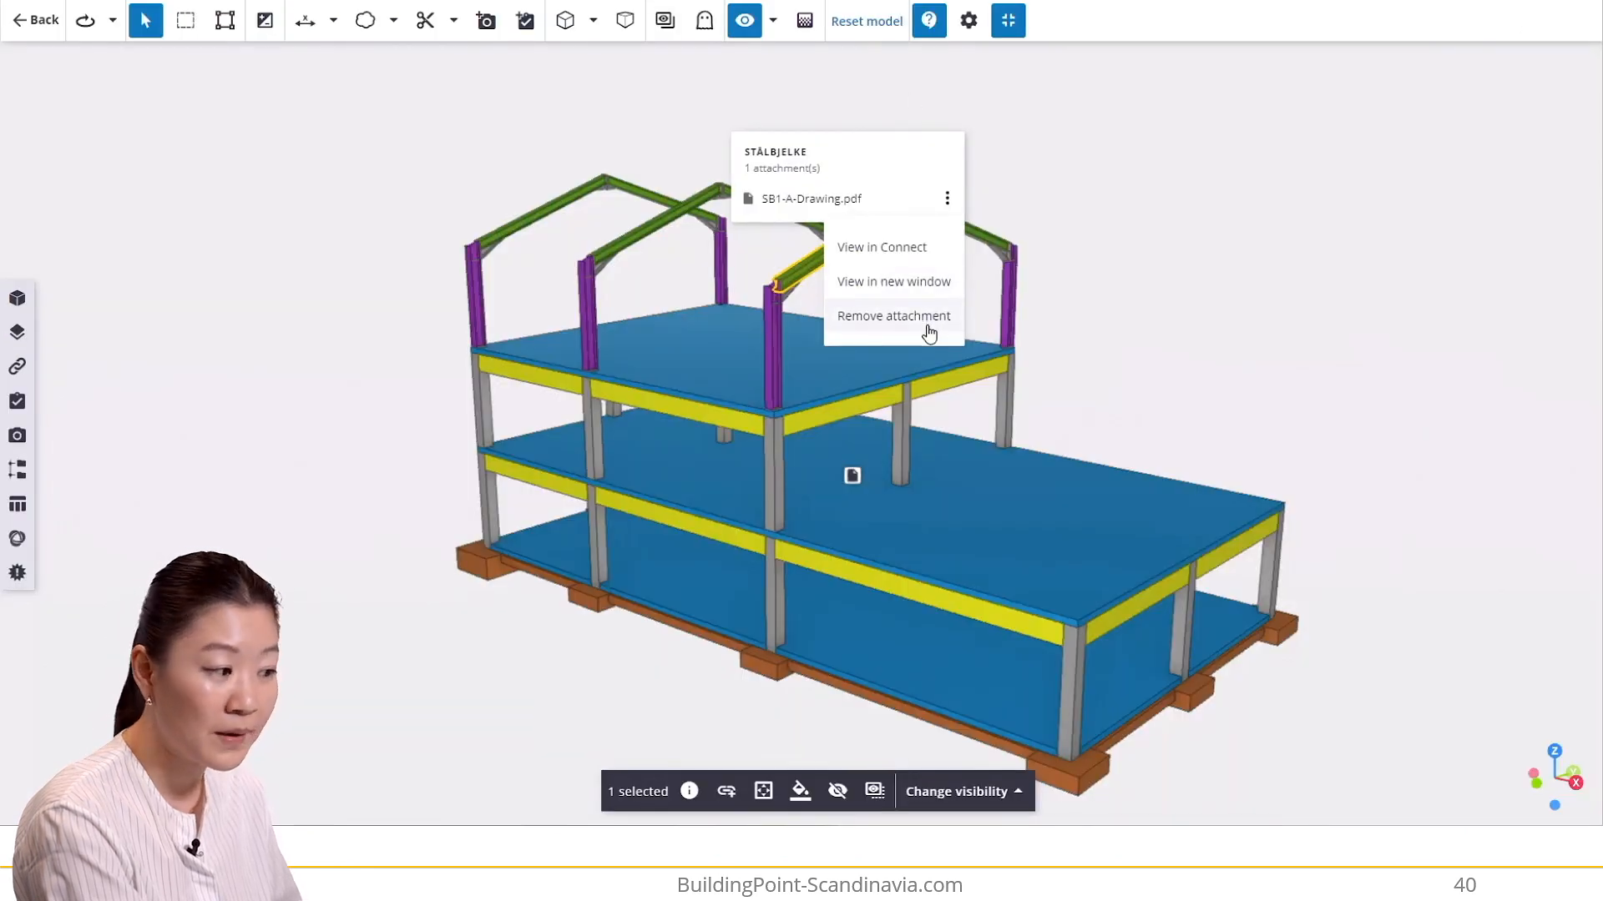
click(1184, 241)
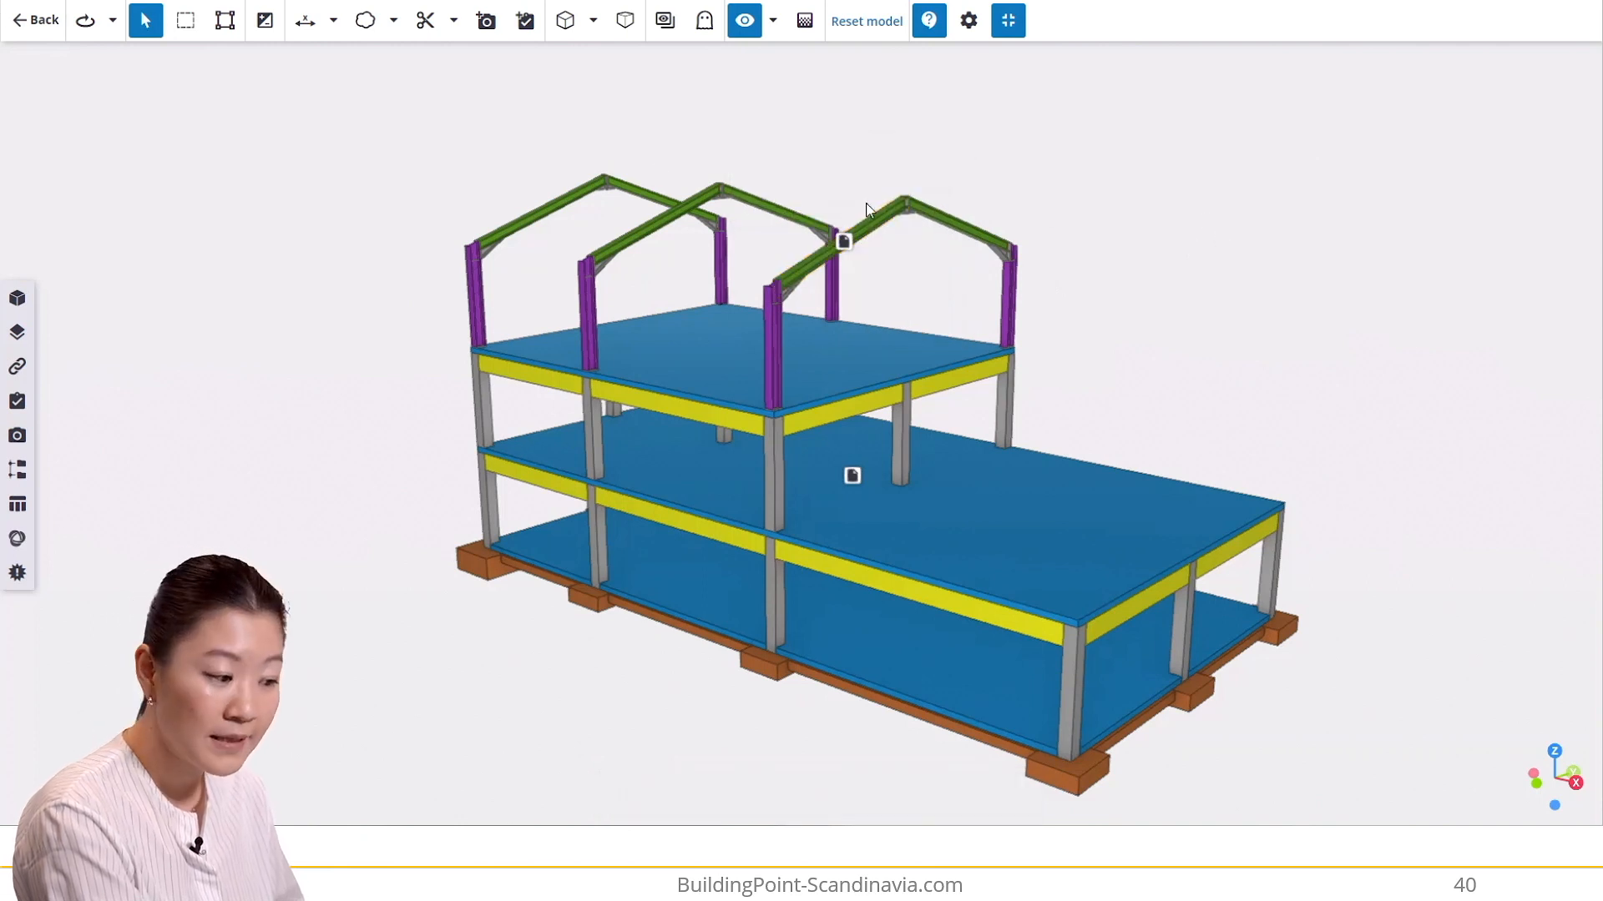
click(775, 30)
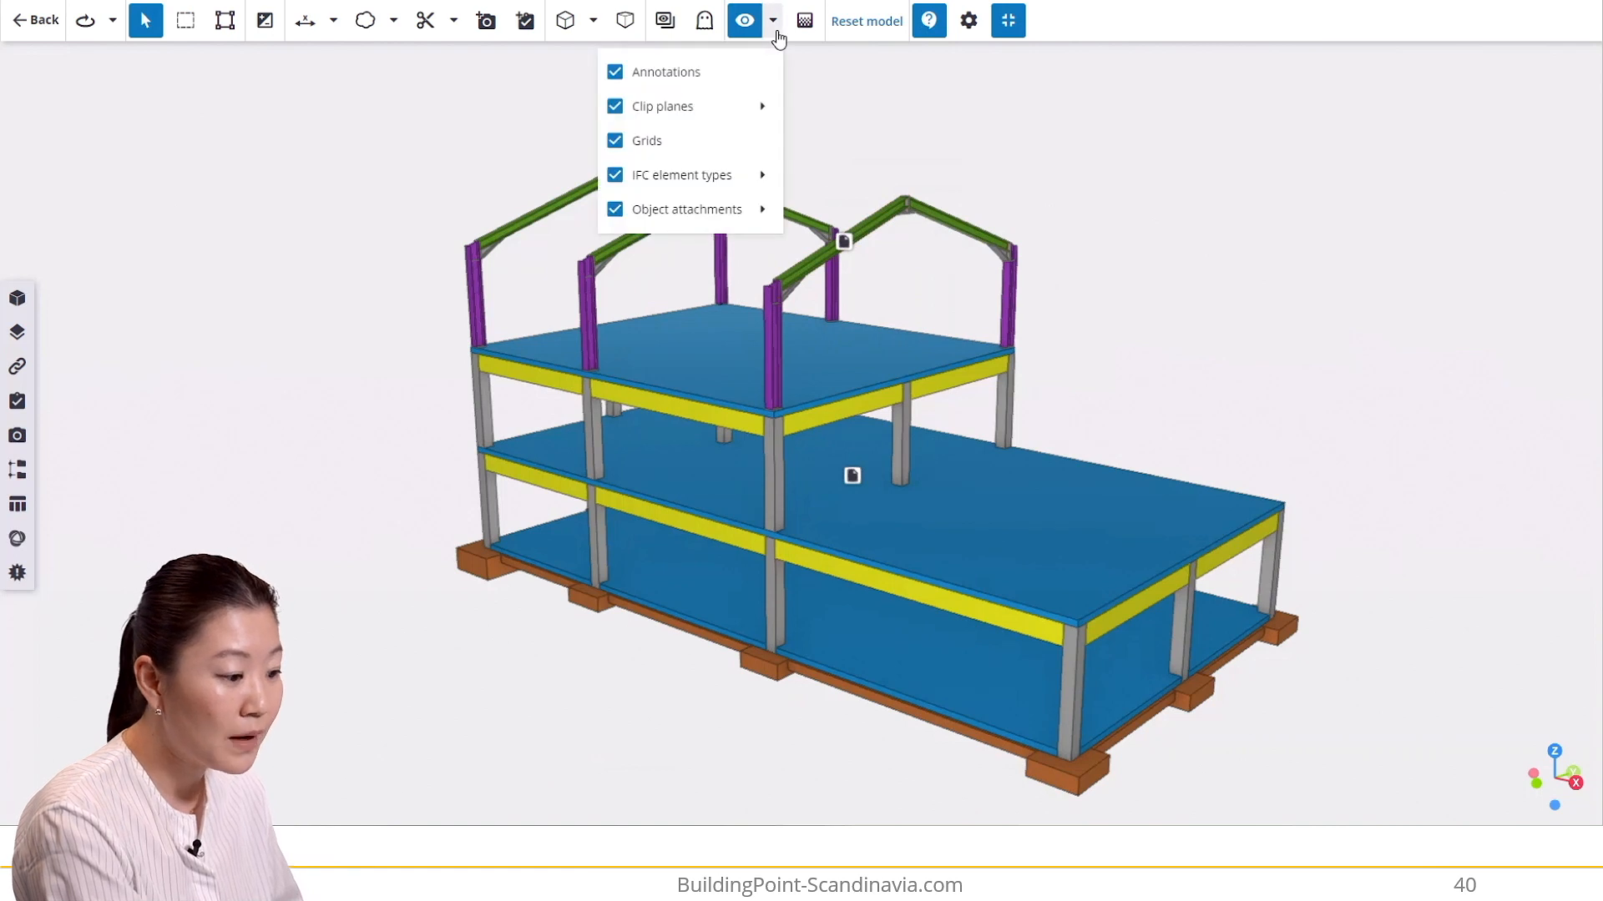
mouse_move(774, 121)
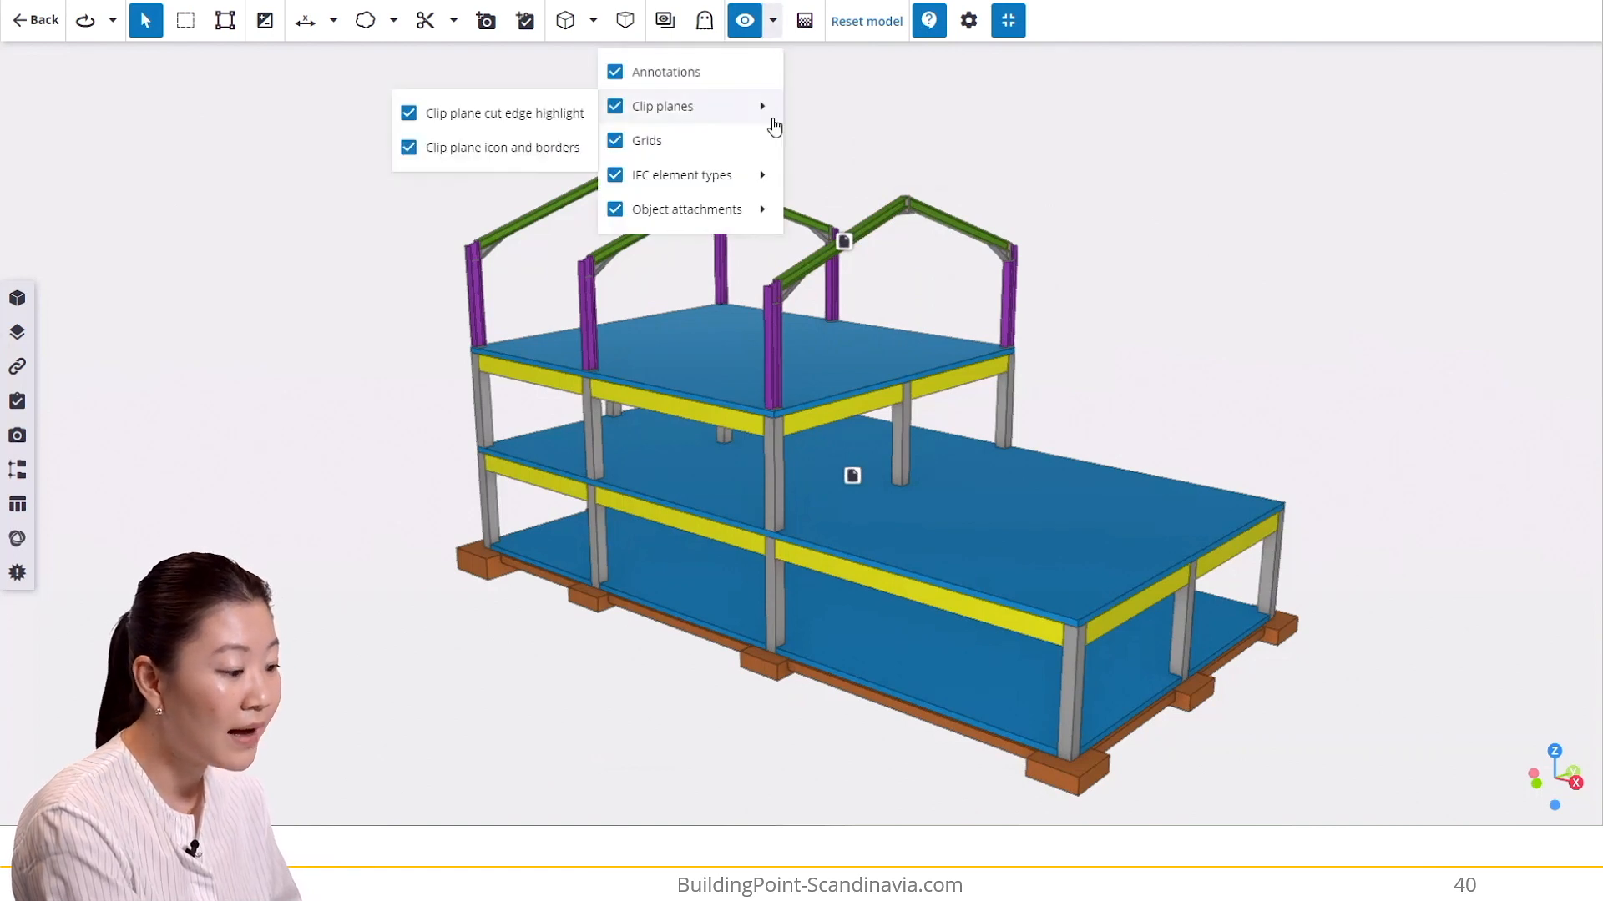
mouse_move(620, 218)
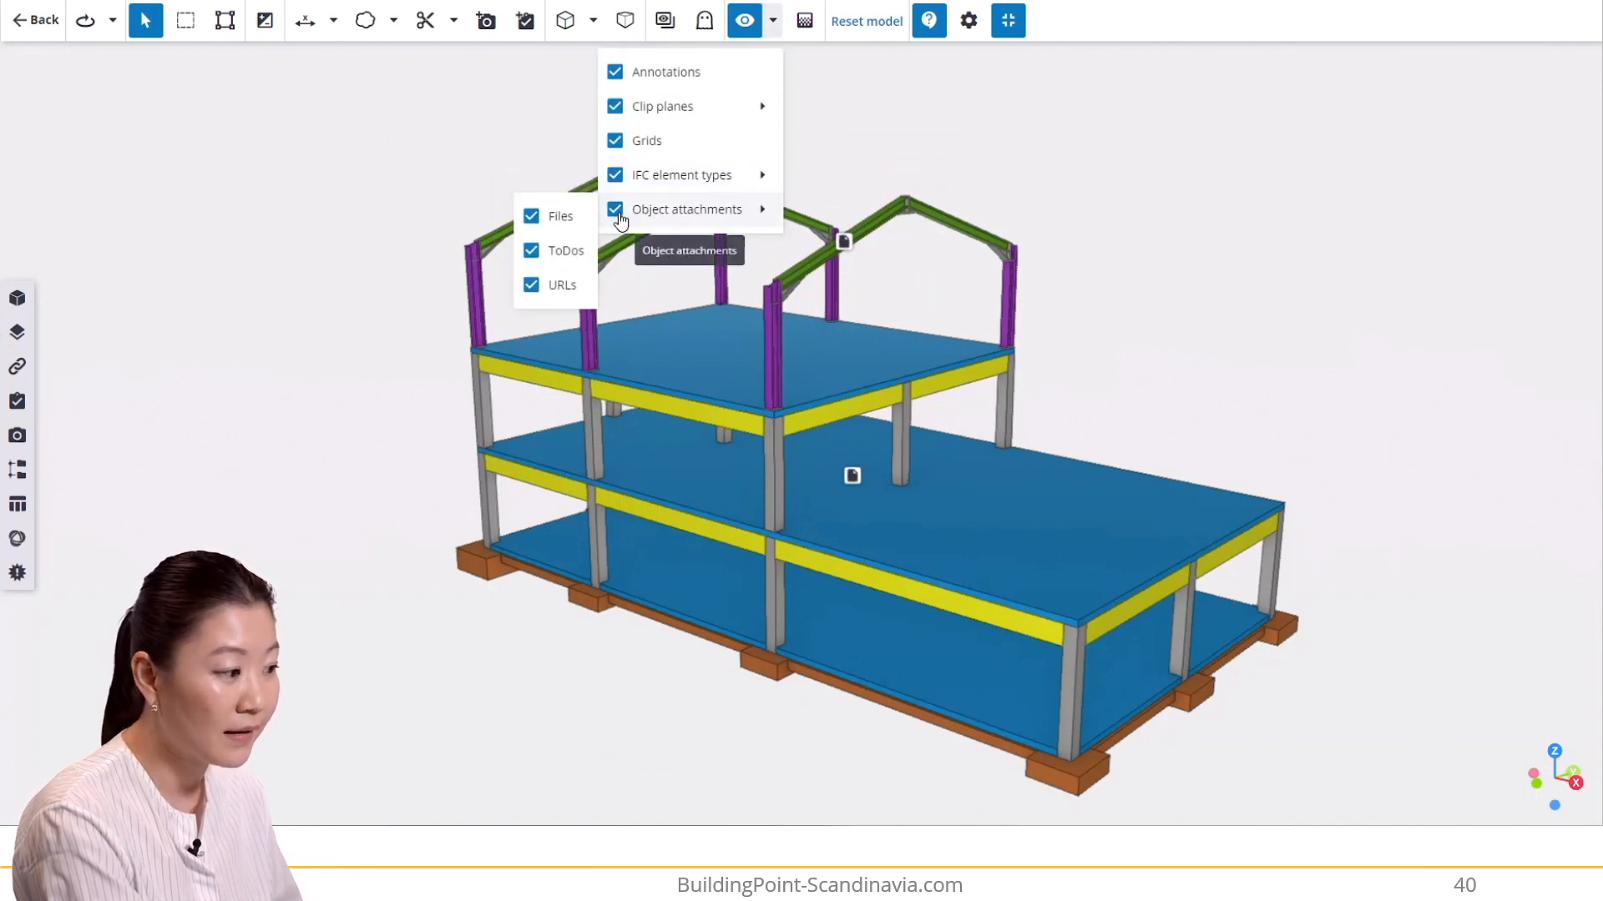
click(618, 216)
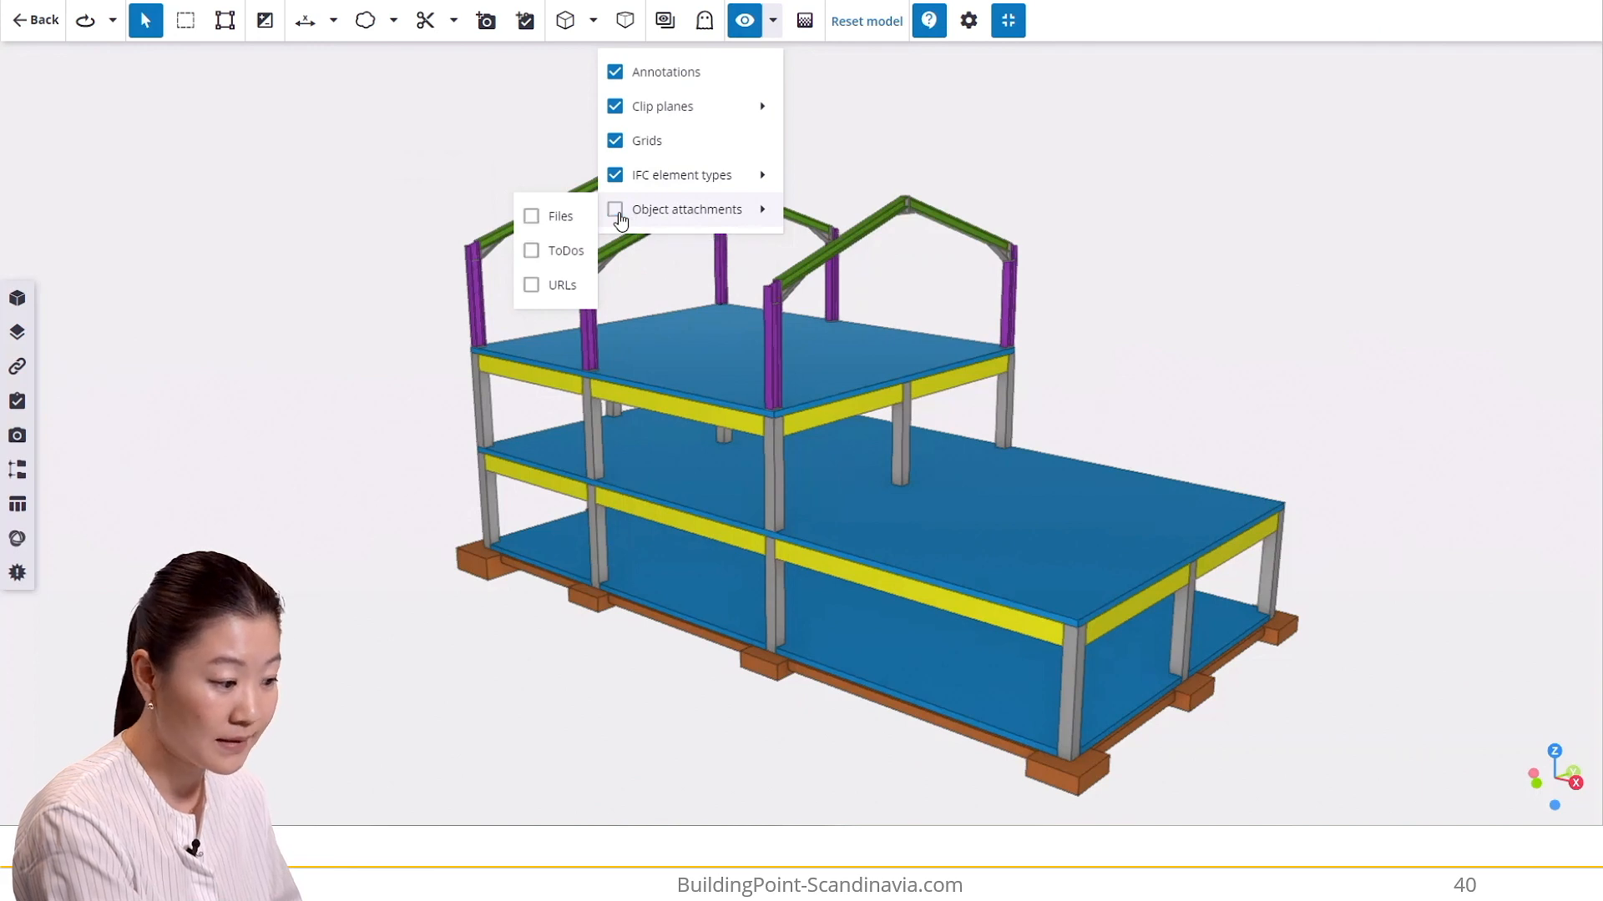
click(1100, 150)
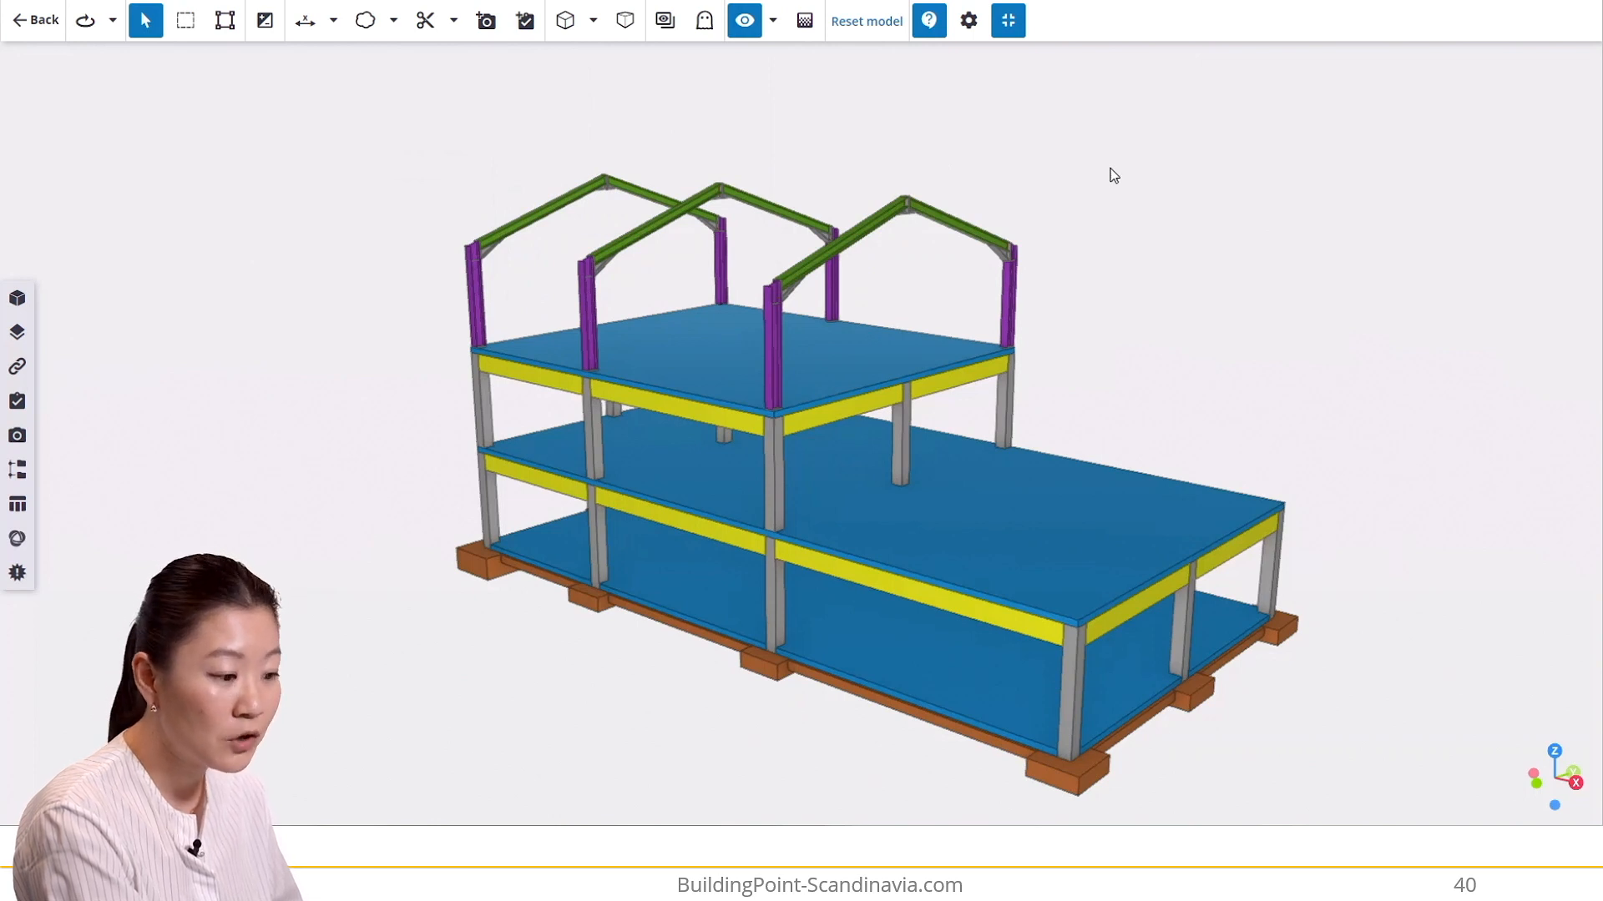
- Select the front sloping roof beam to check its attachment marker, clear the selection and open the model's attachments list
click(846, 250)
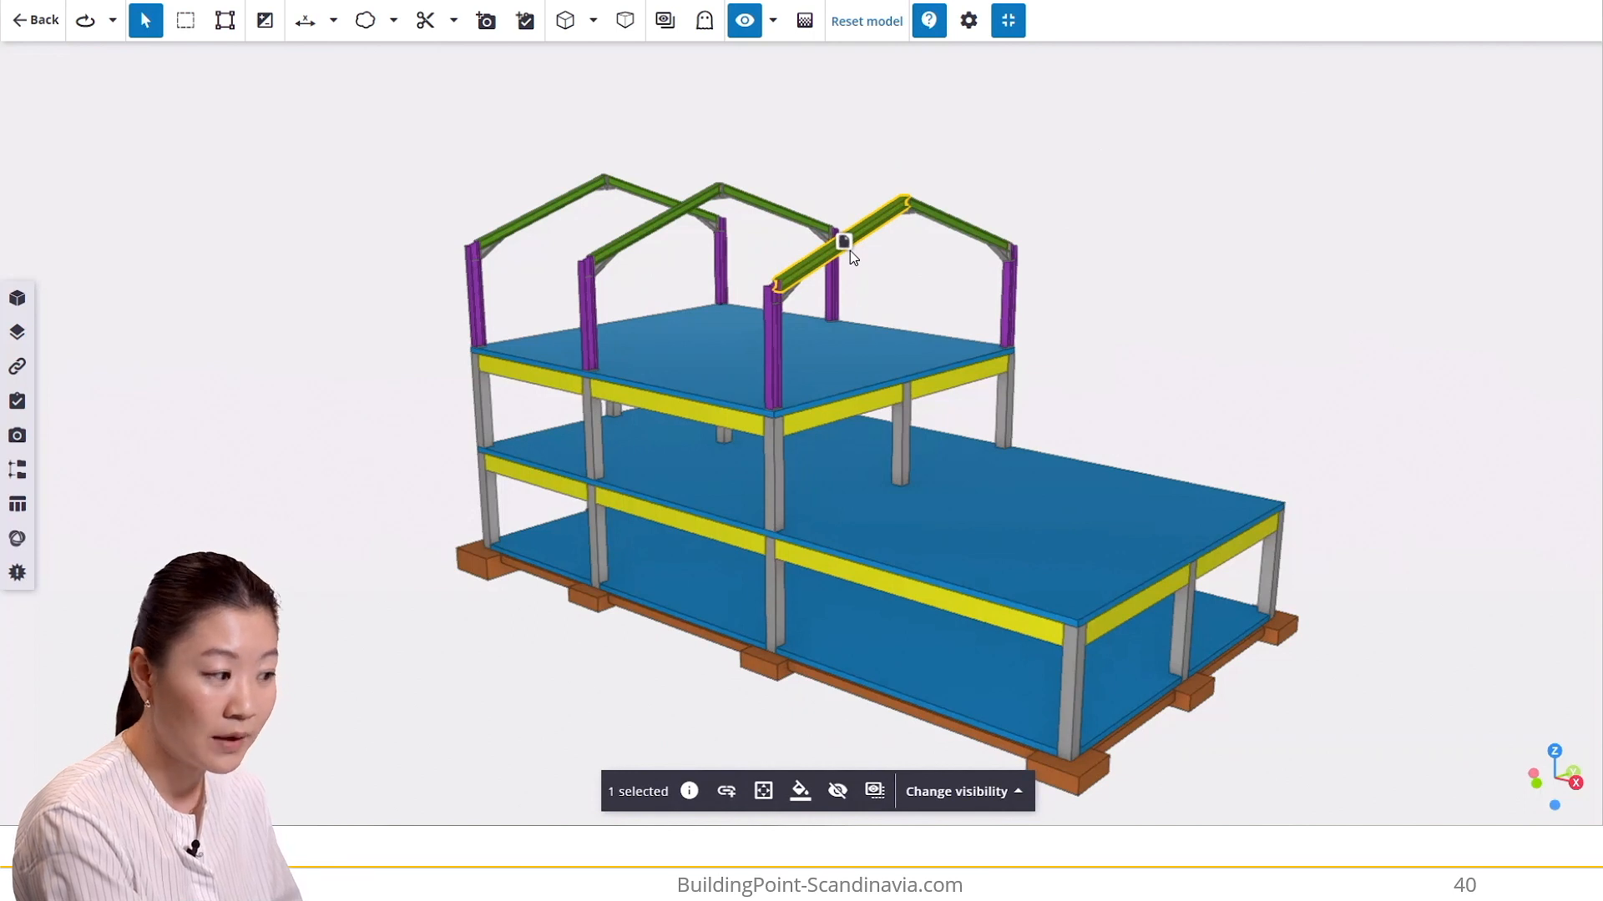
click(887, 292)
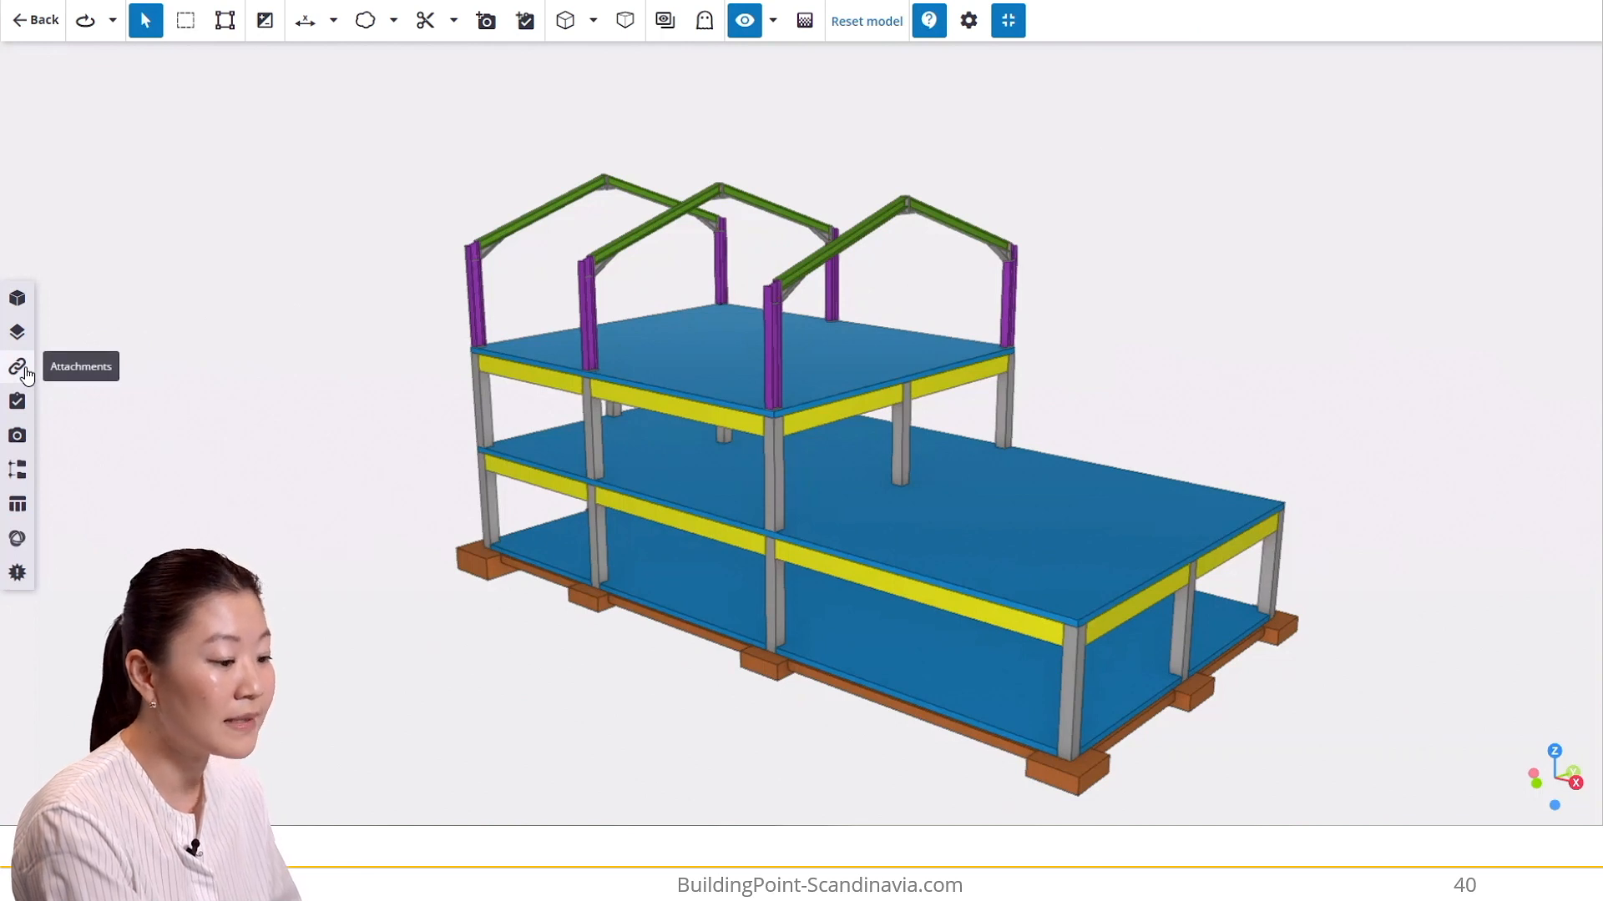
click(25, 372)
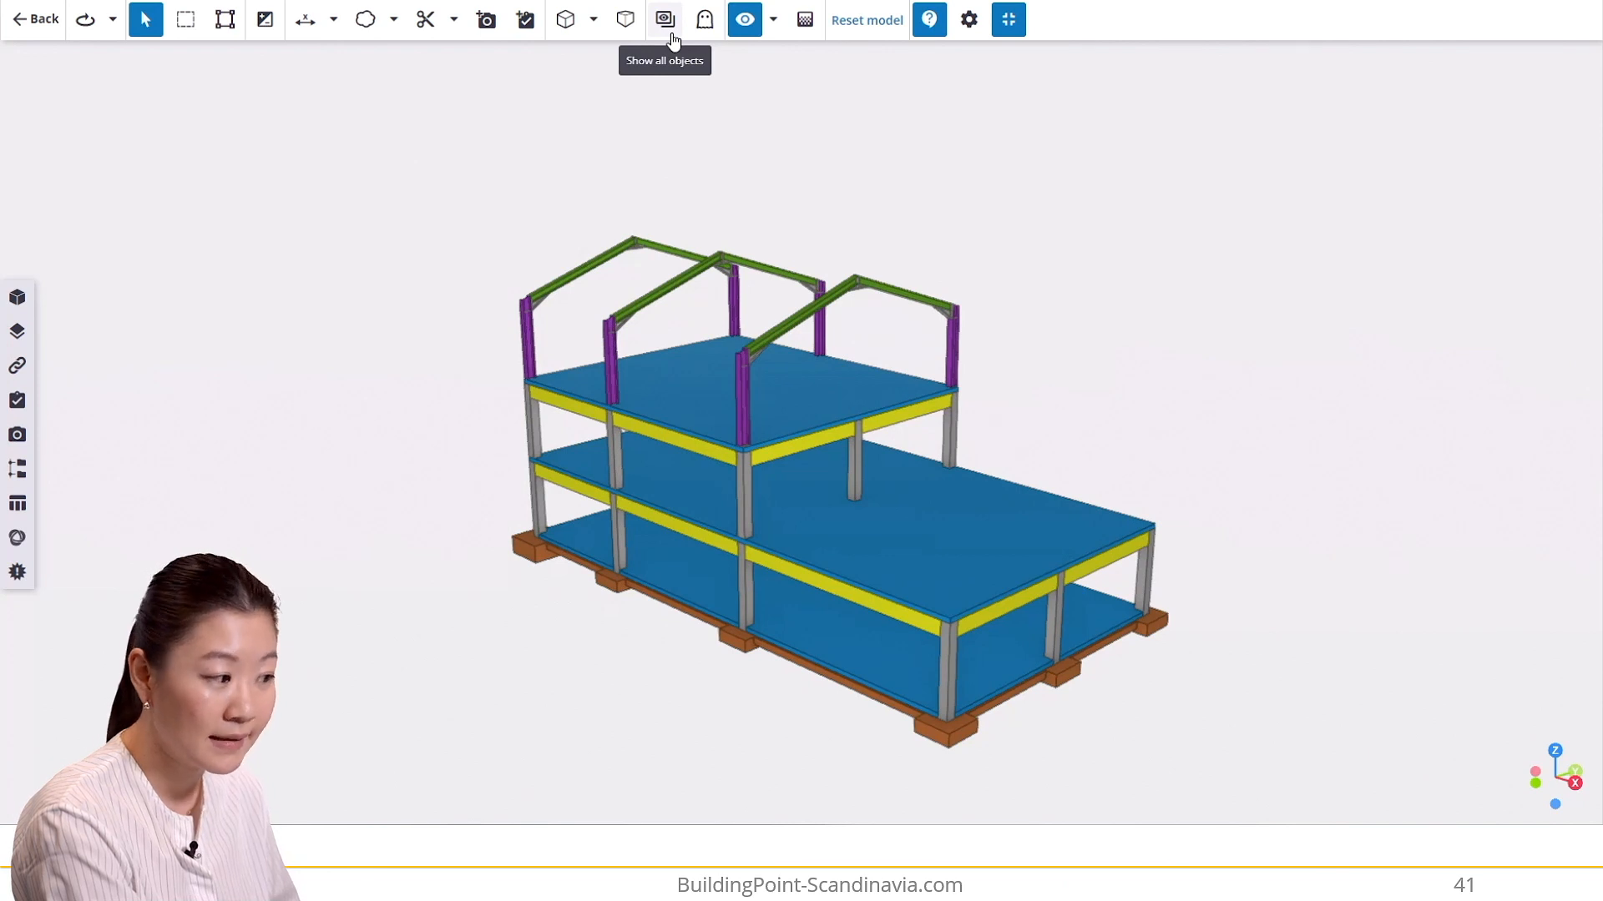
- Review the visibility options for model elements, including the object attachment types
click(774, 20)
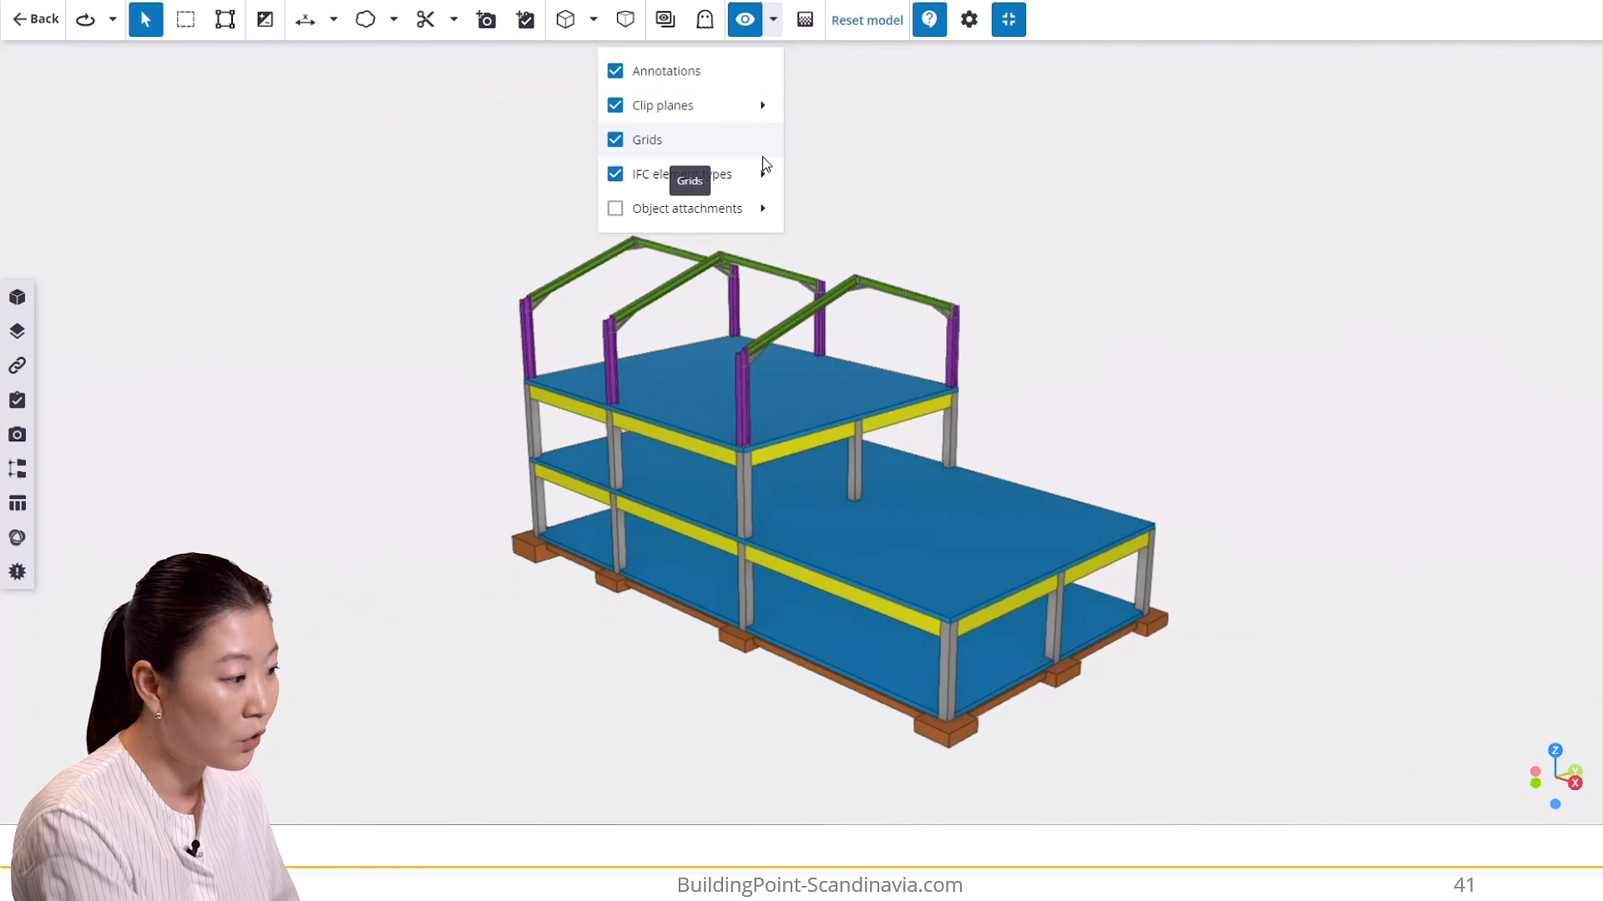
mouse_move(750, 212)
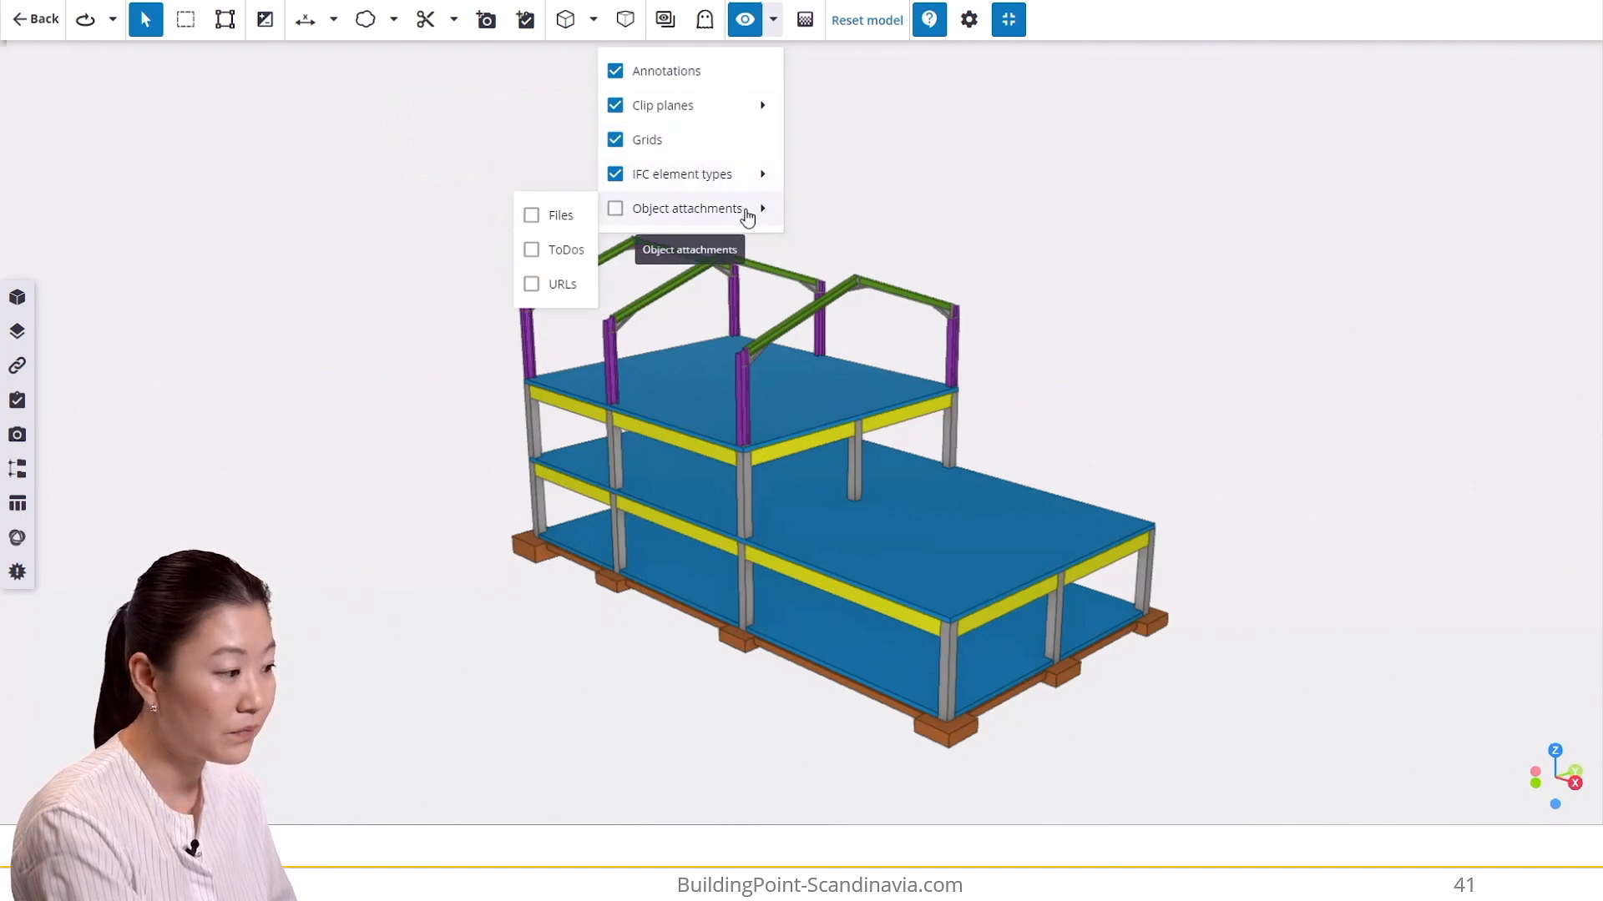
click(835, 175)
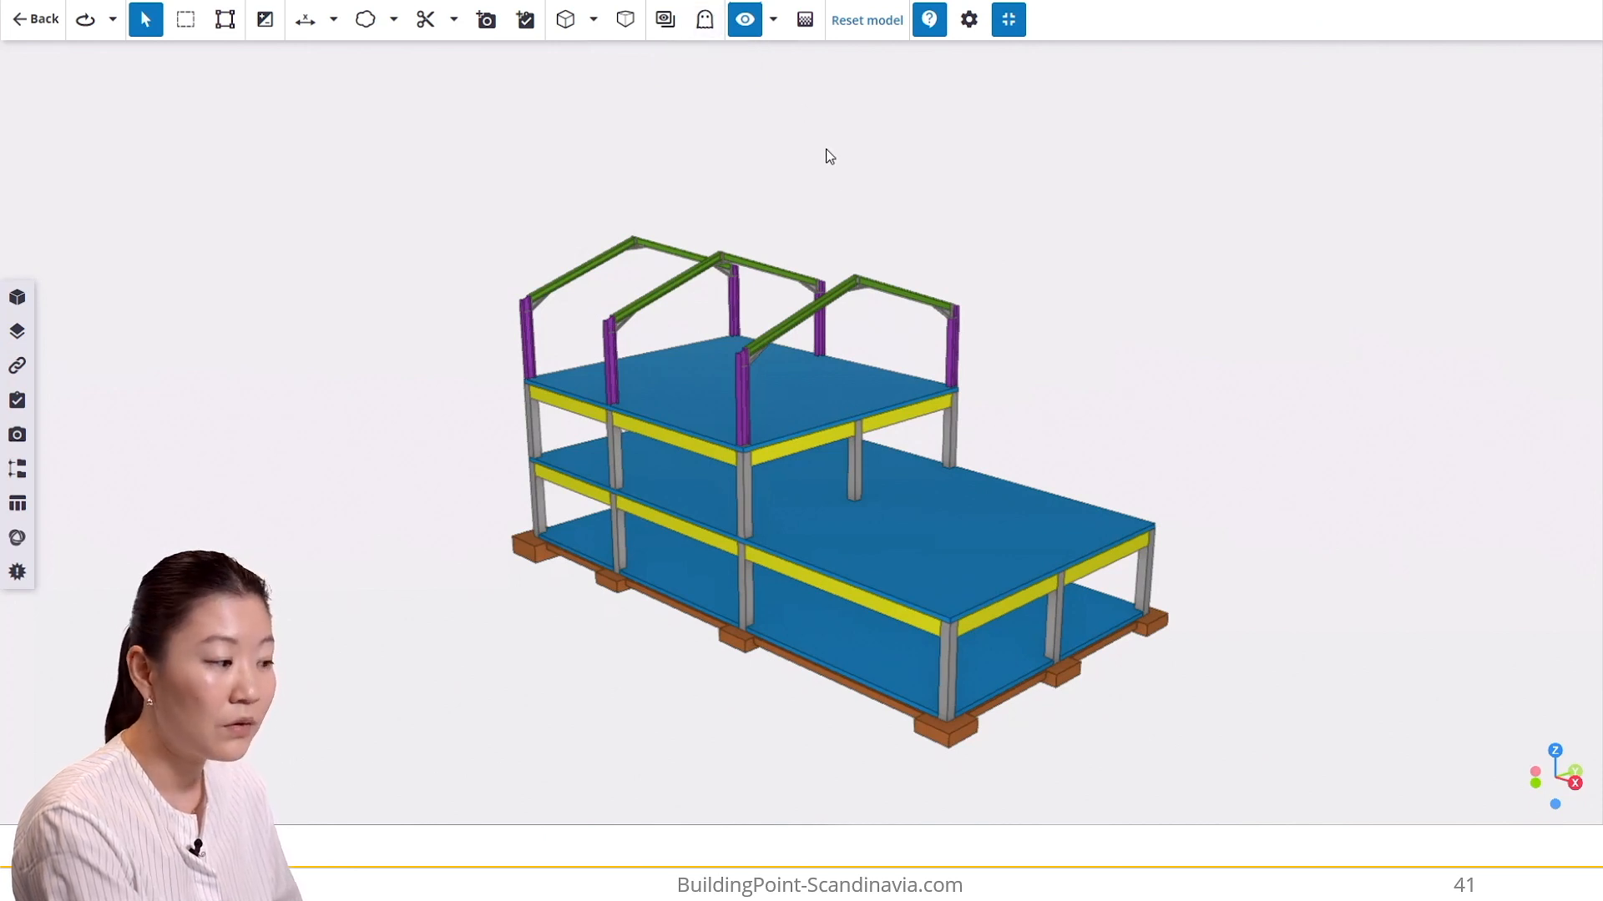
- Isolate the upper blue floor slab and display the hidden objects as transparent ghosts
click(829, 410)
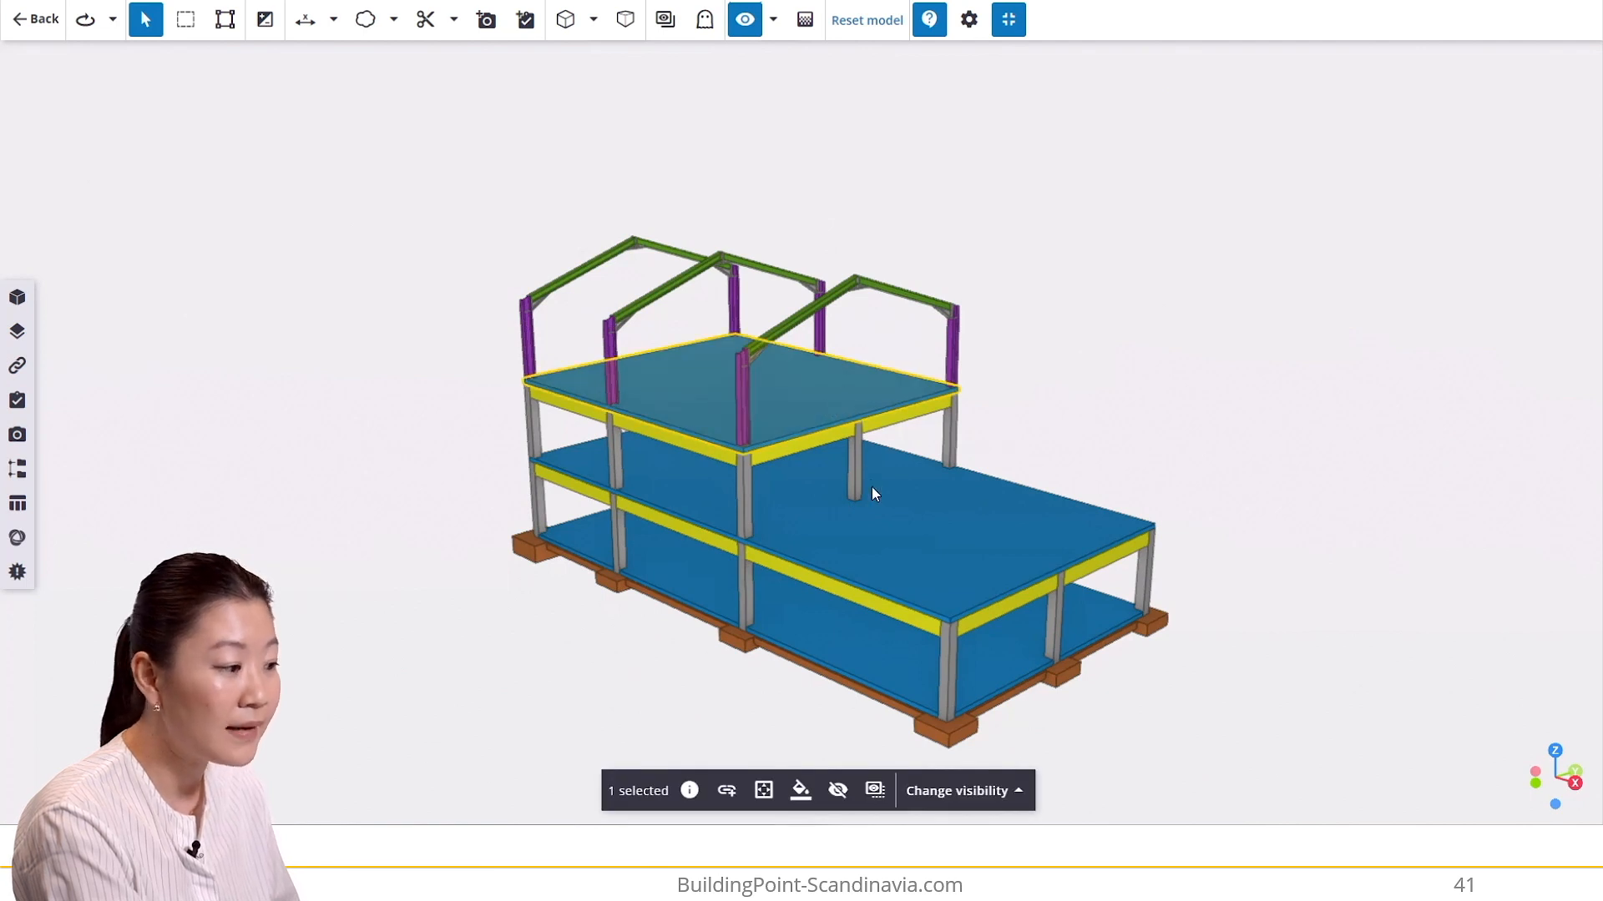
click(875, 789)
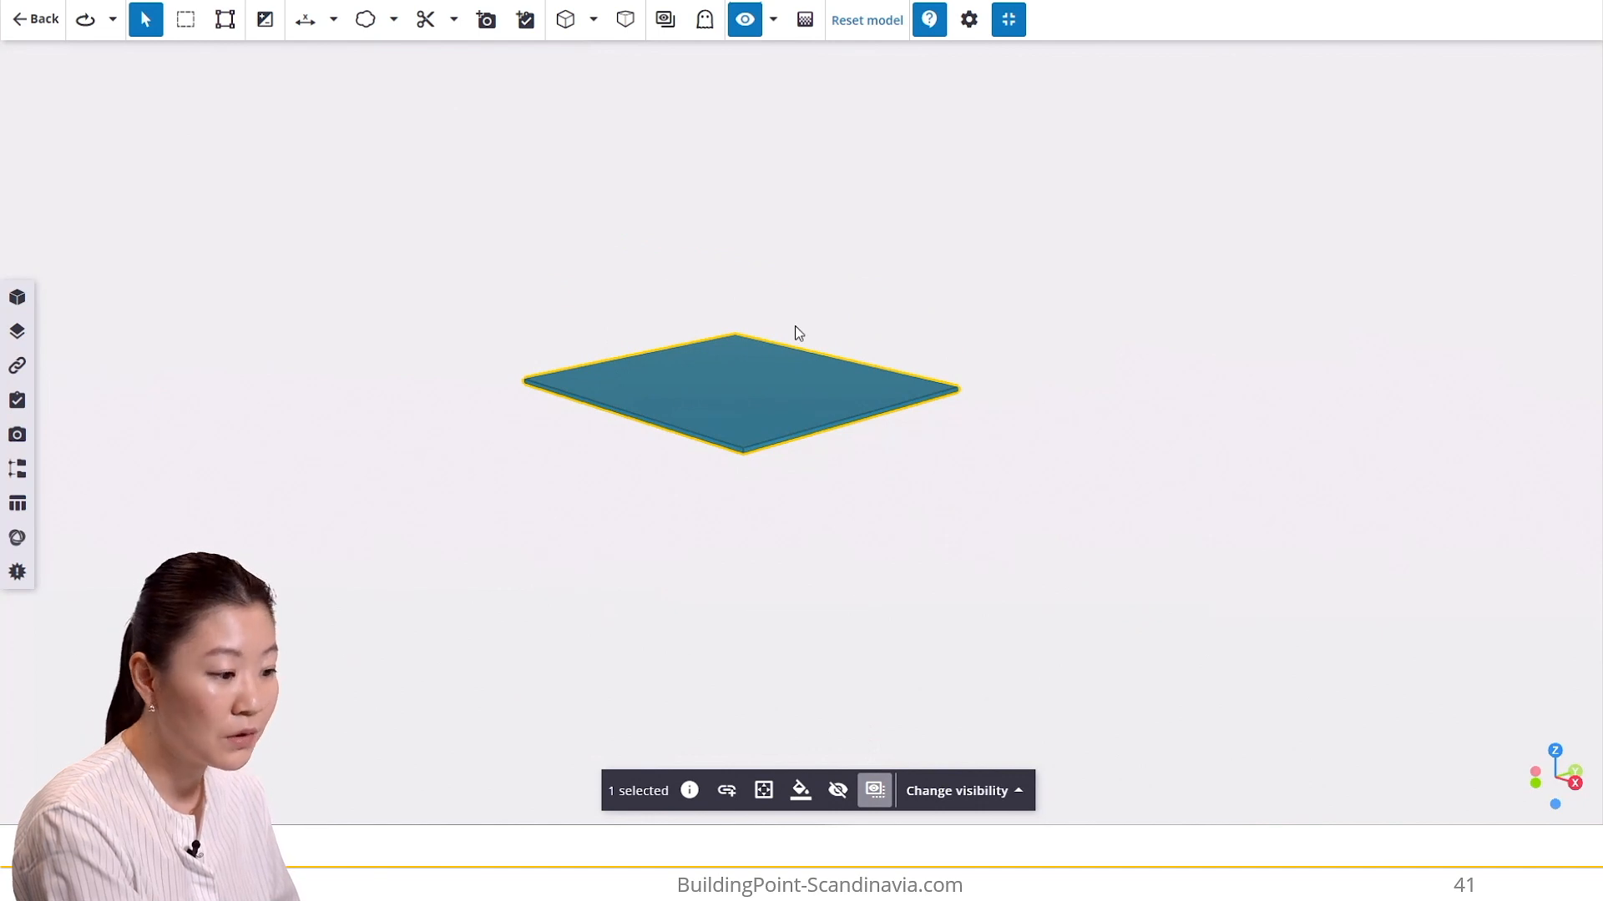
click(706, 25)
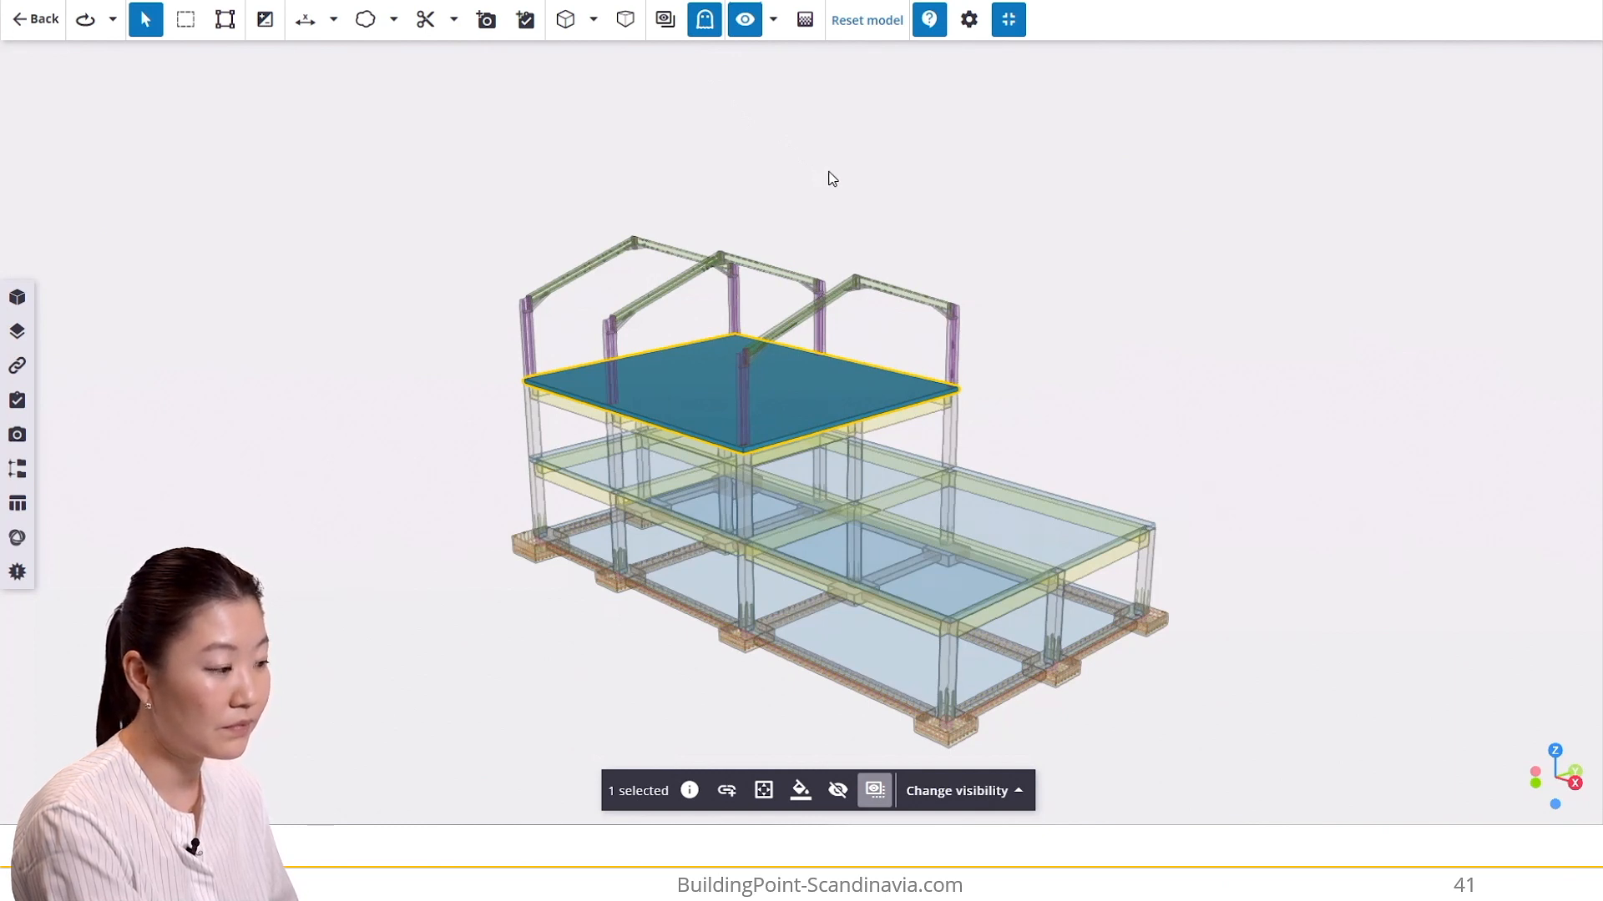
- Show all objects again with ghost mode switched off, and clear the slab selection
click(705, 21)
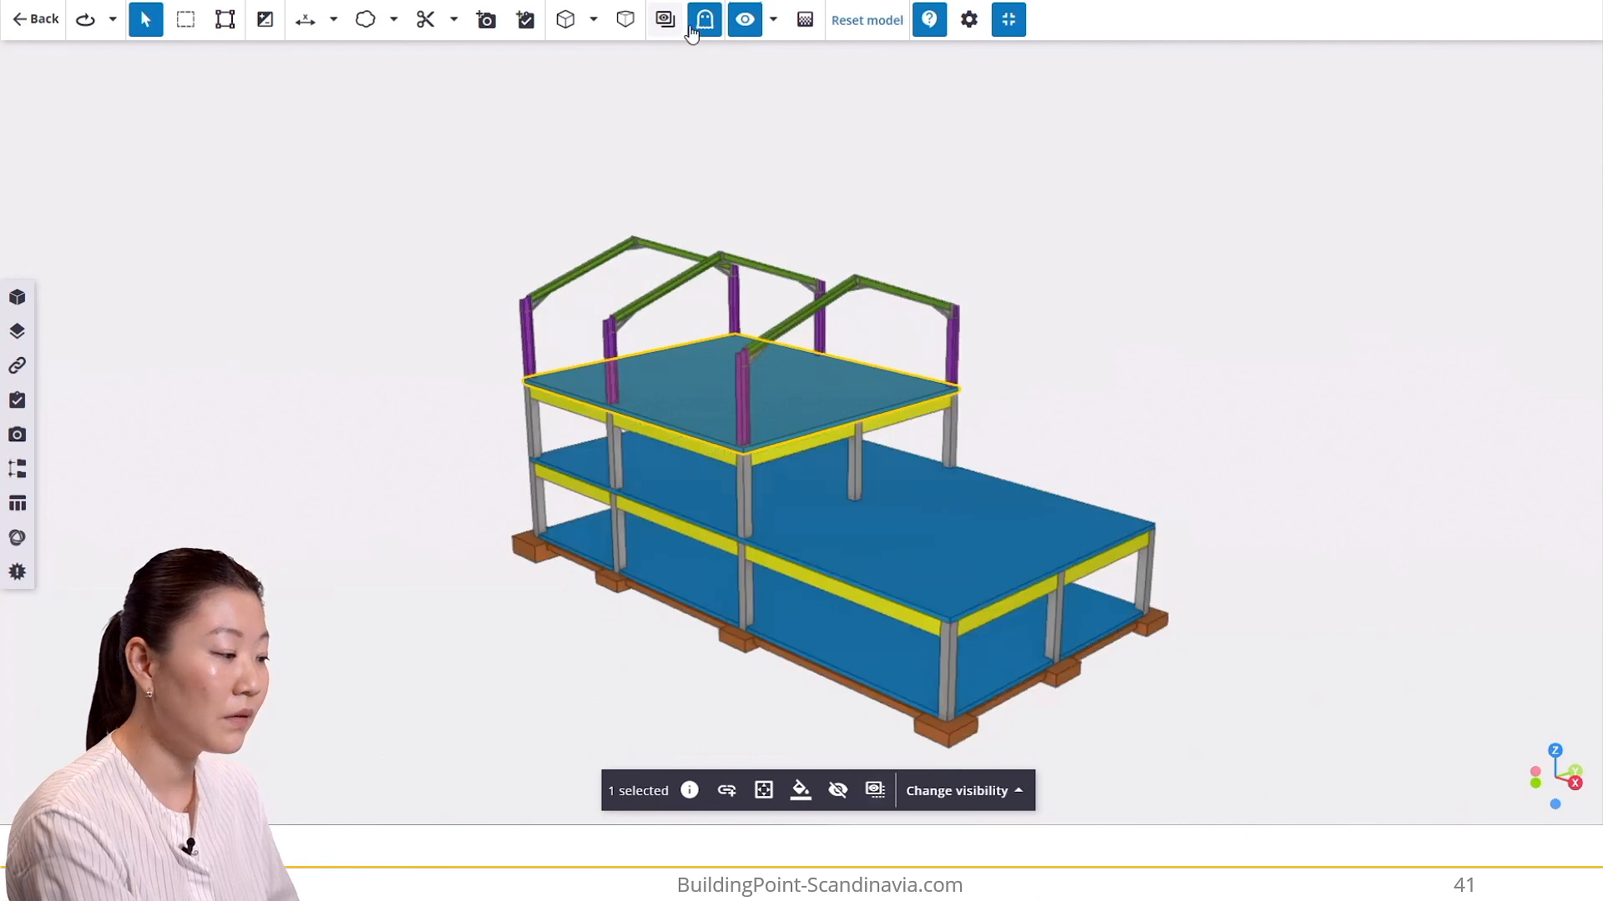
scroll(759, 191, down, 2)
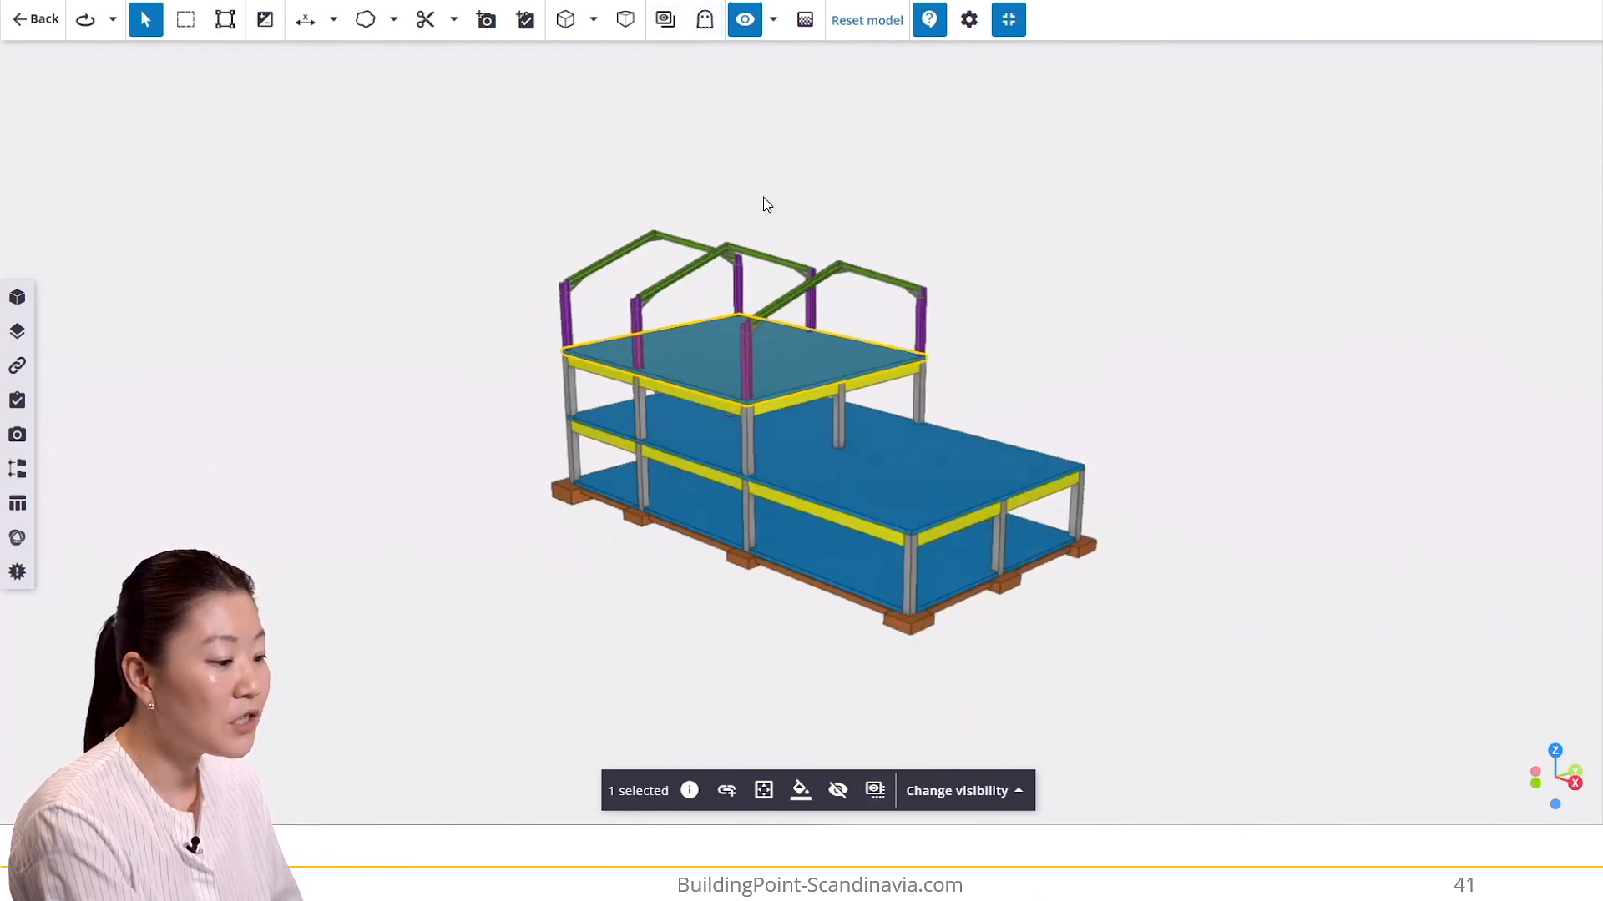
click(766, 202)
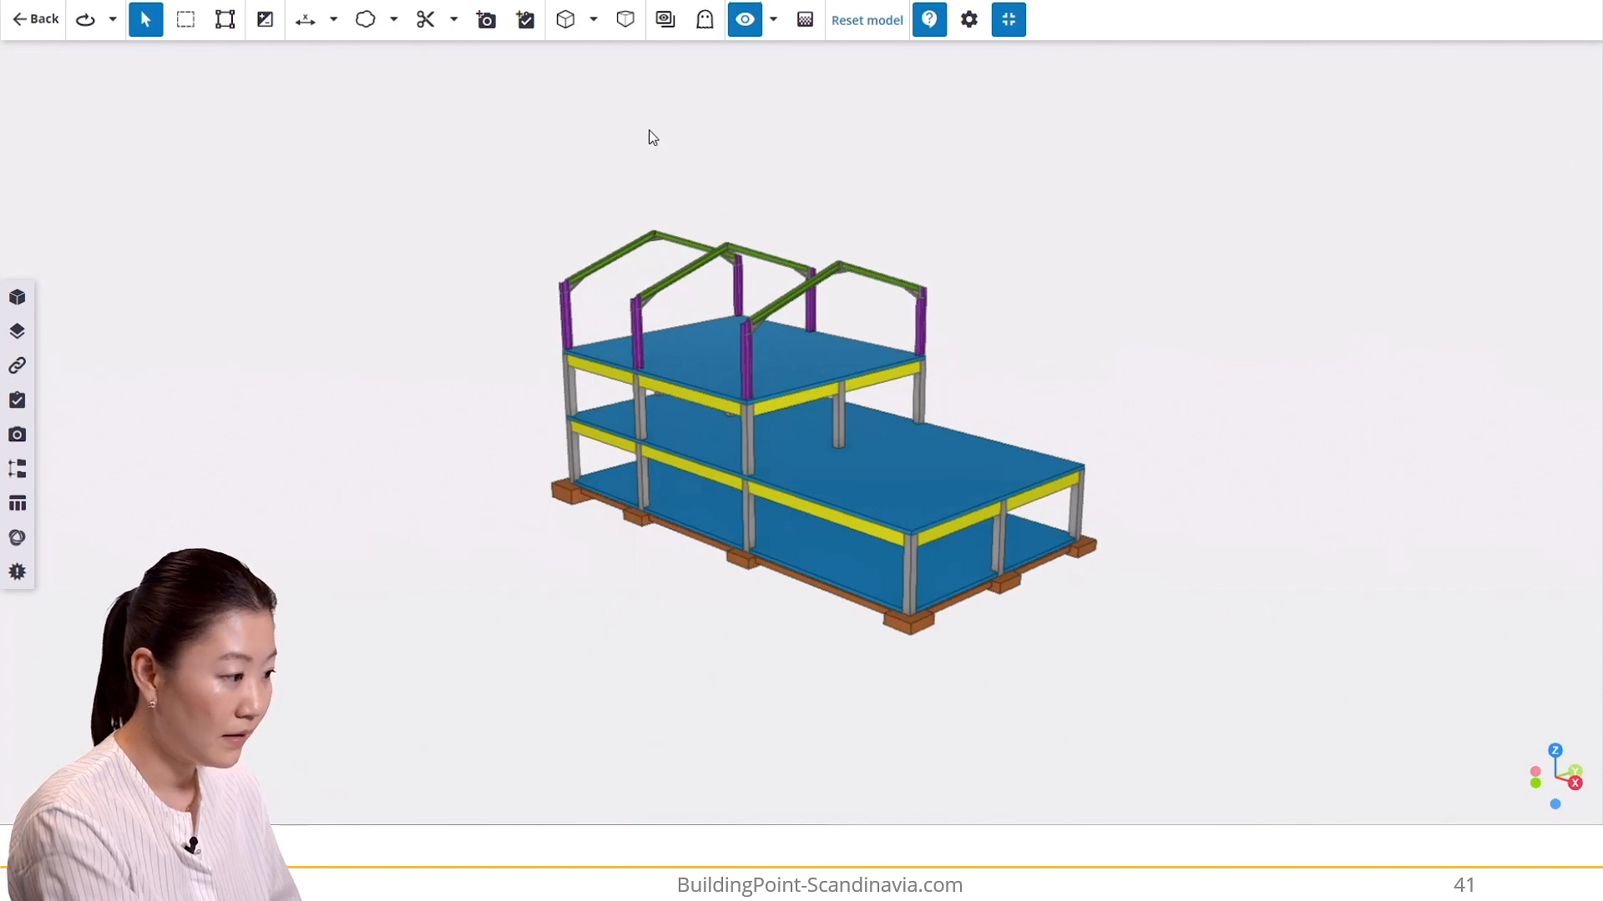
- View the whole model from the top and from the front, and reset the model
click(590, 26)
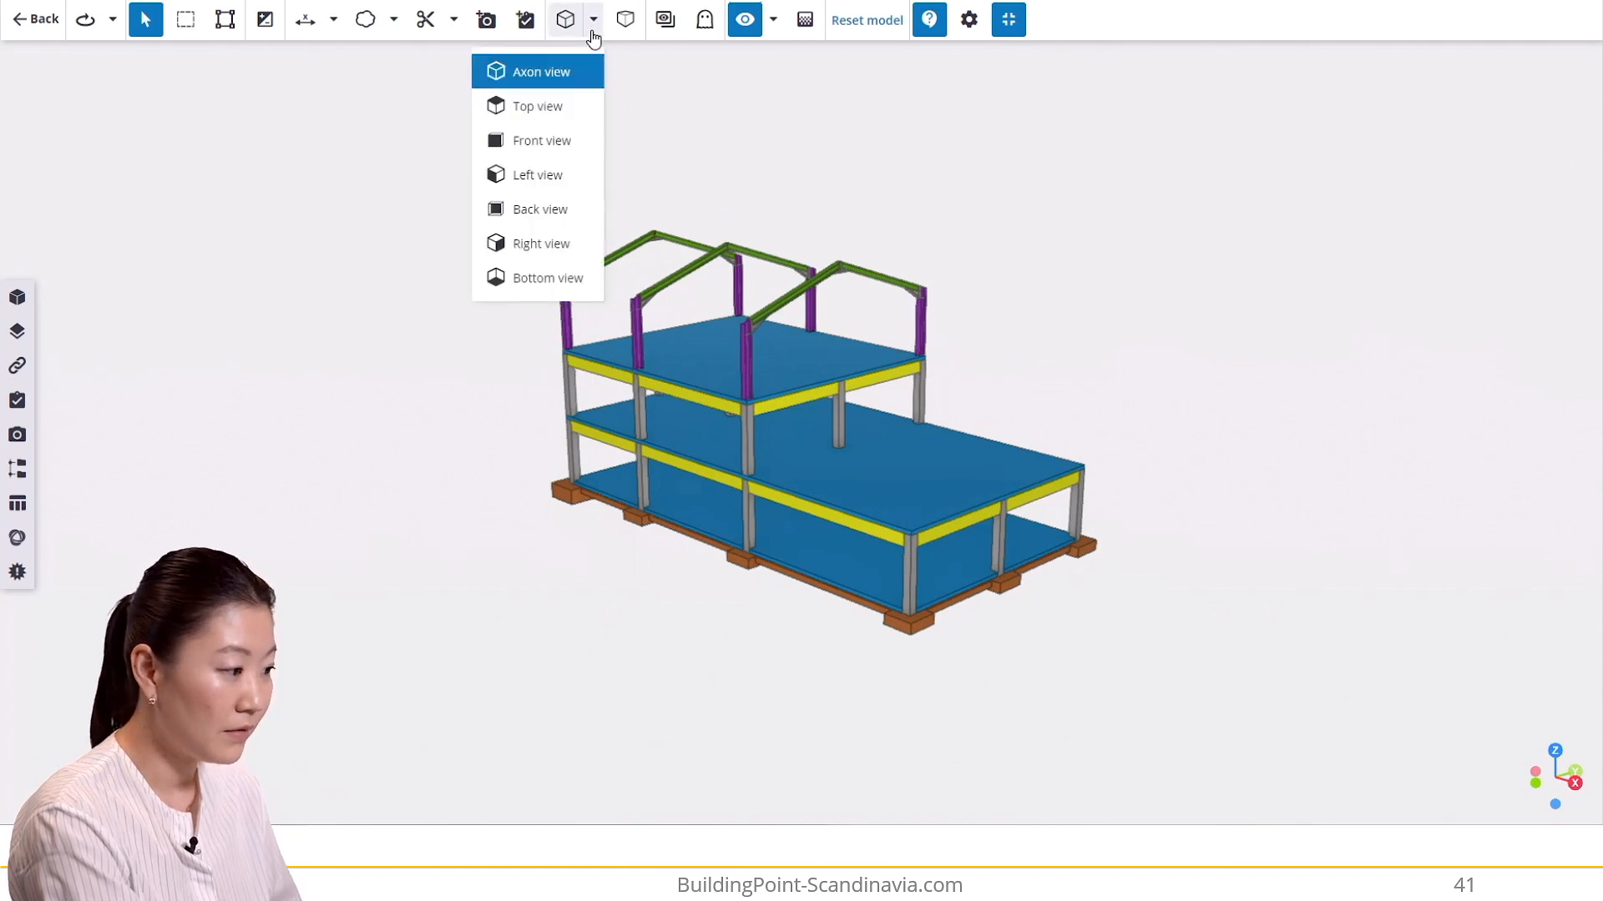
click(578, 114)
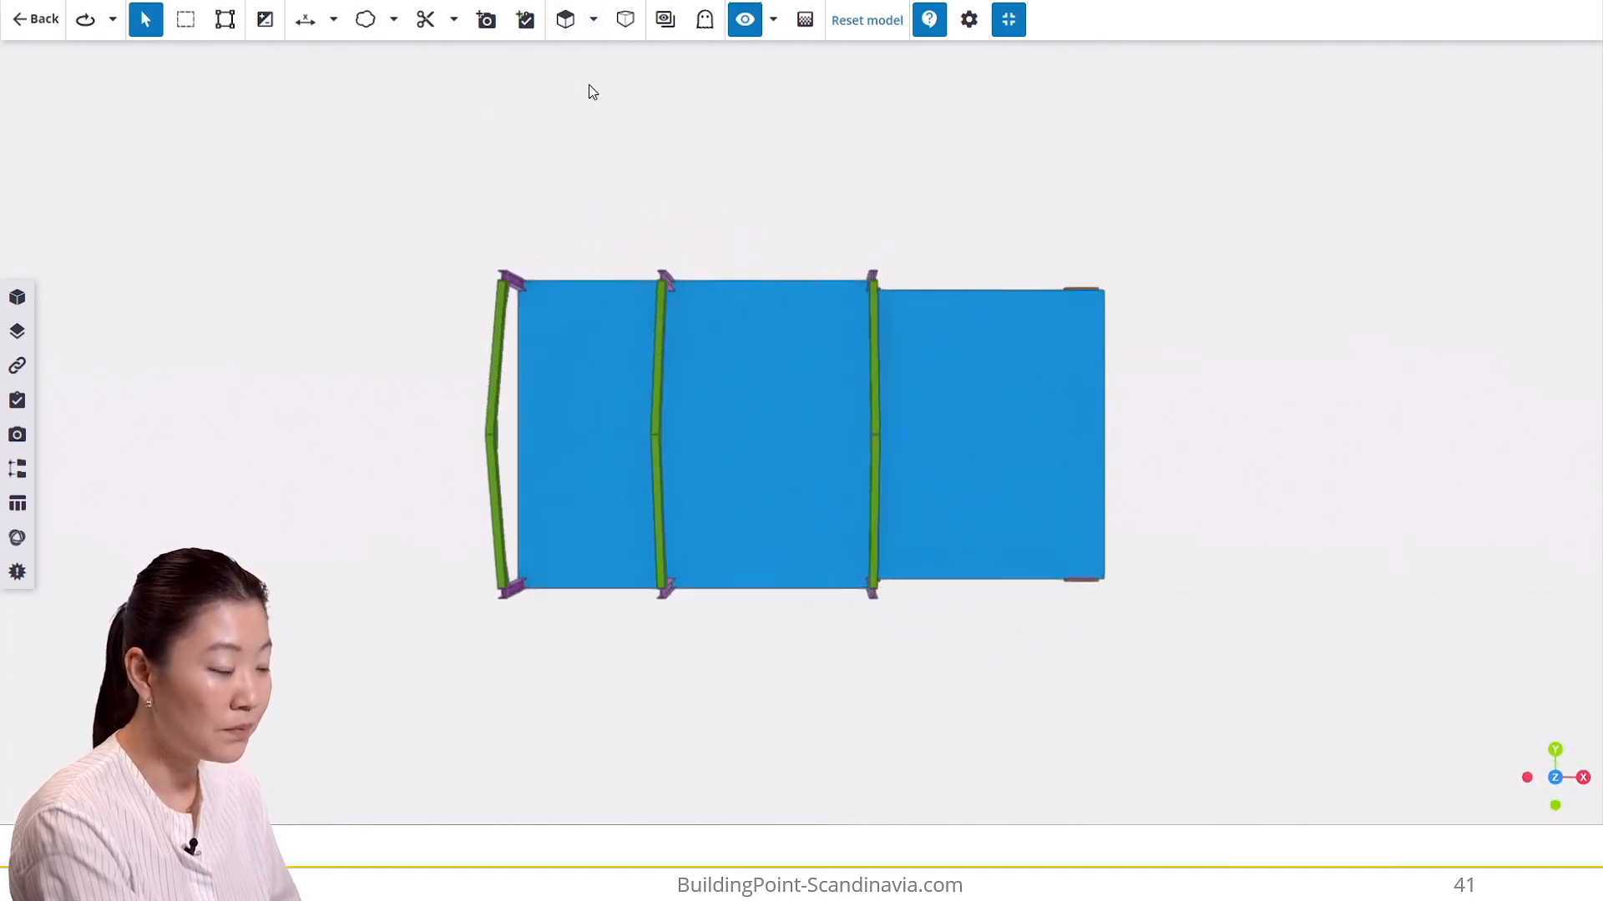
click(593, 20)
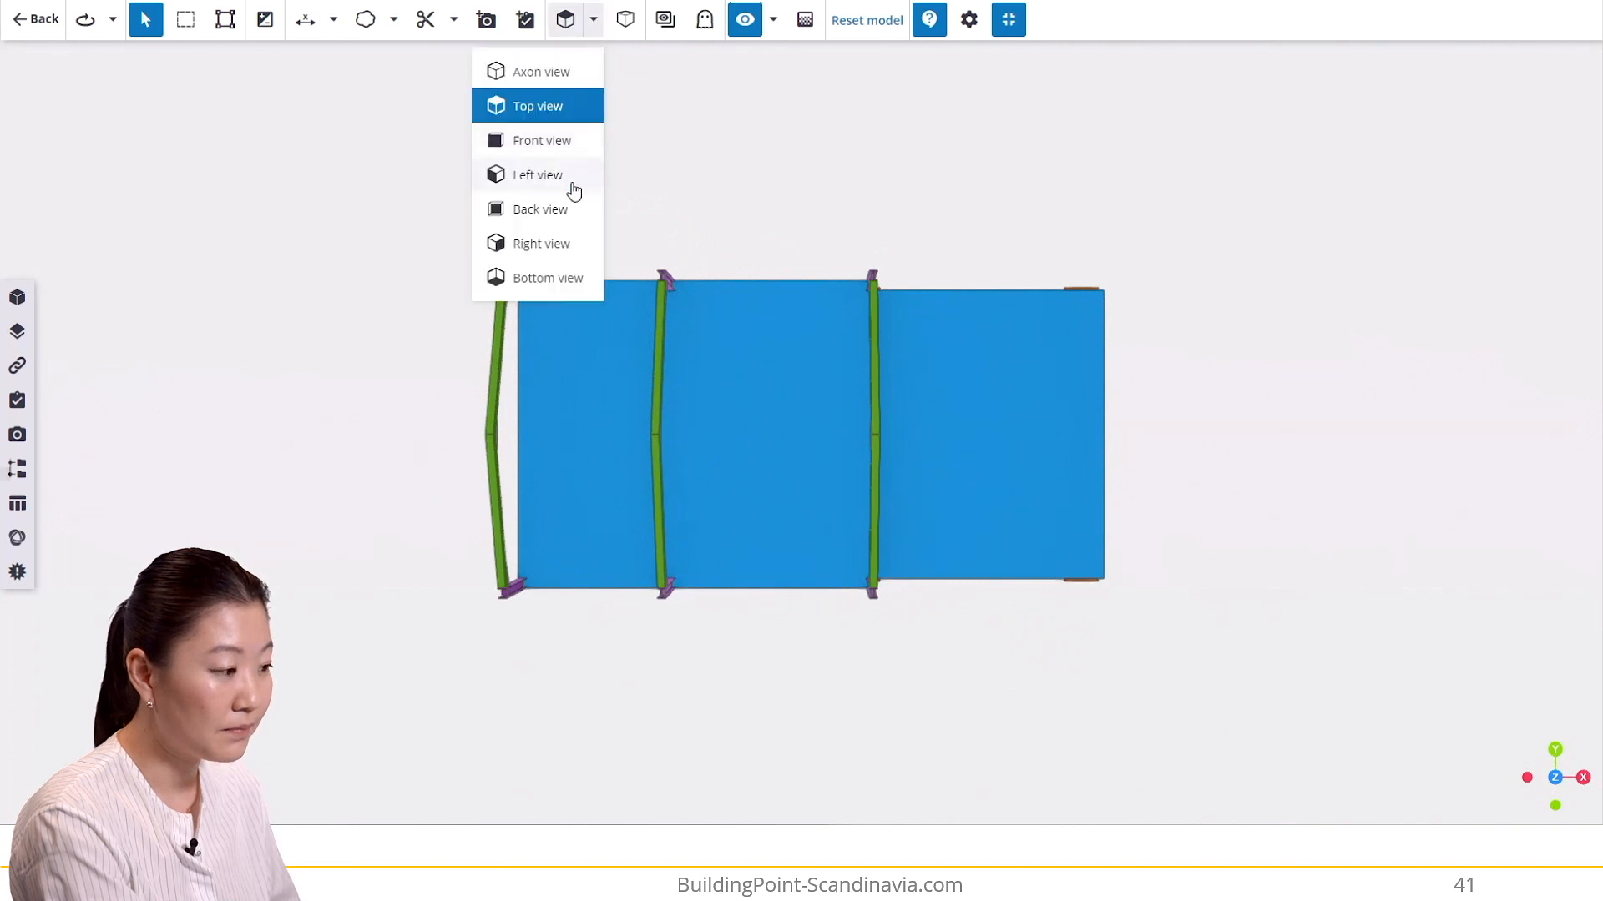
click(574, 143)
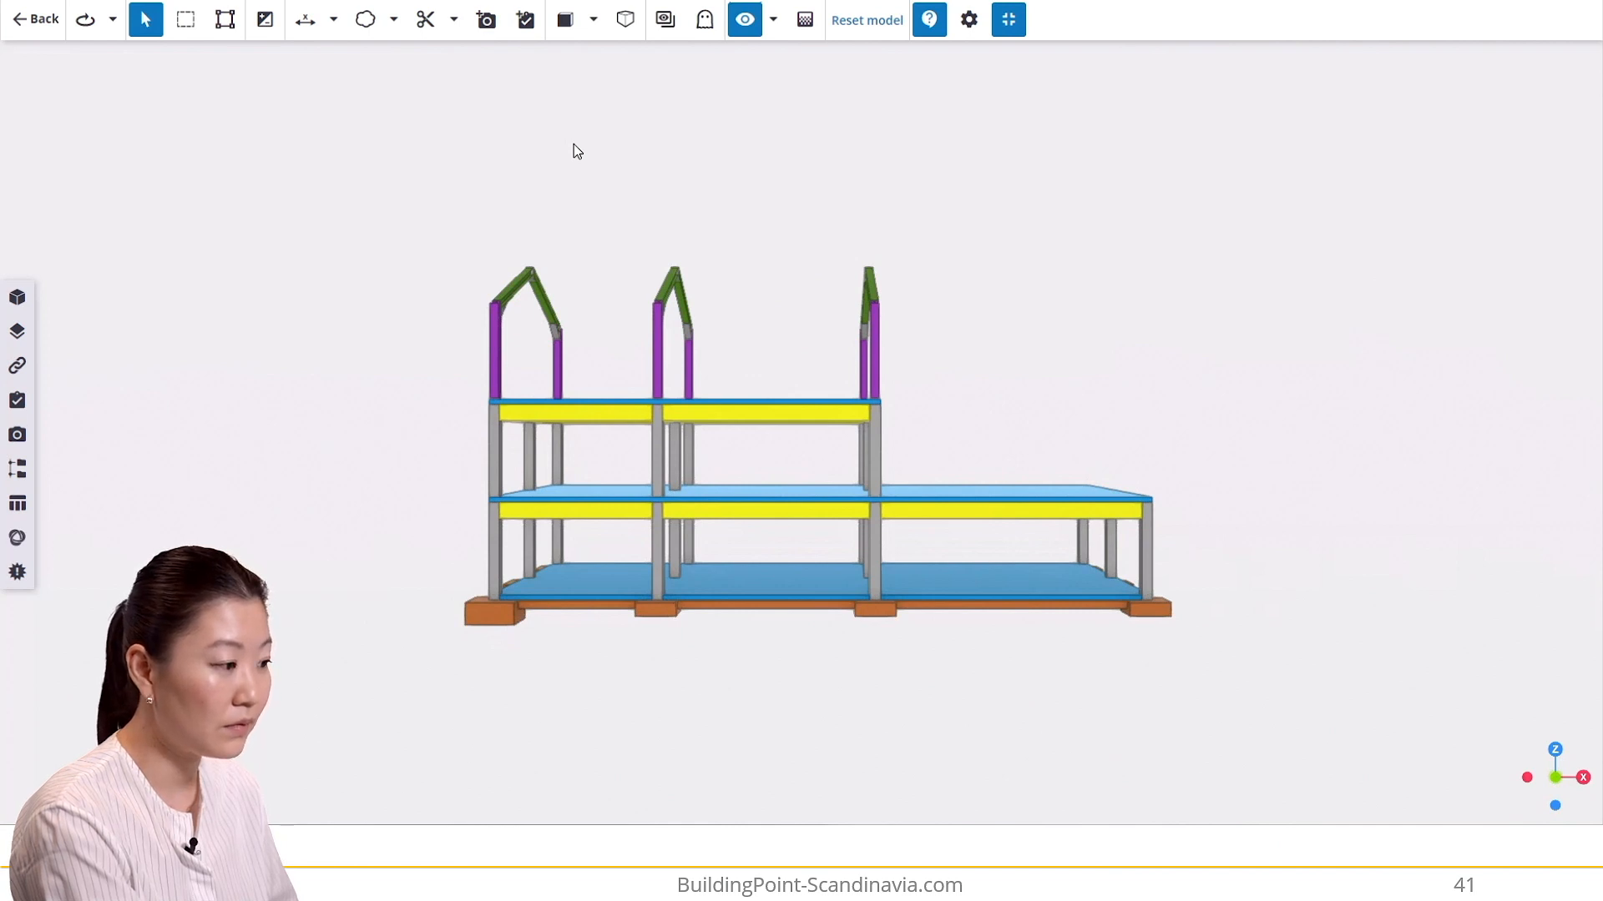
click(867, 33)
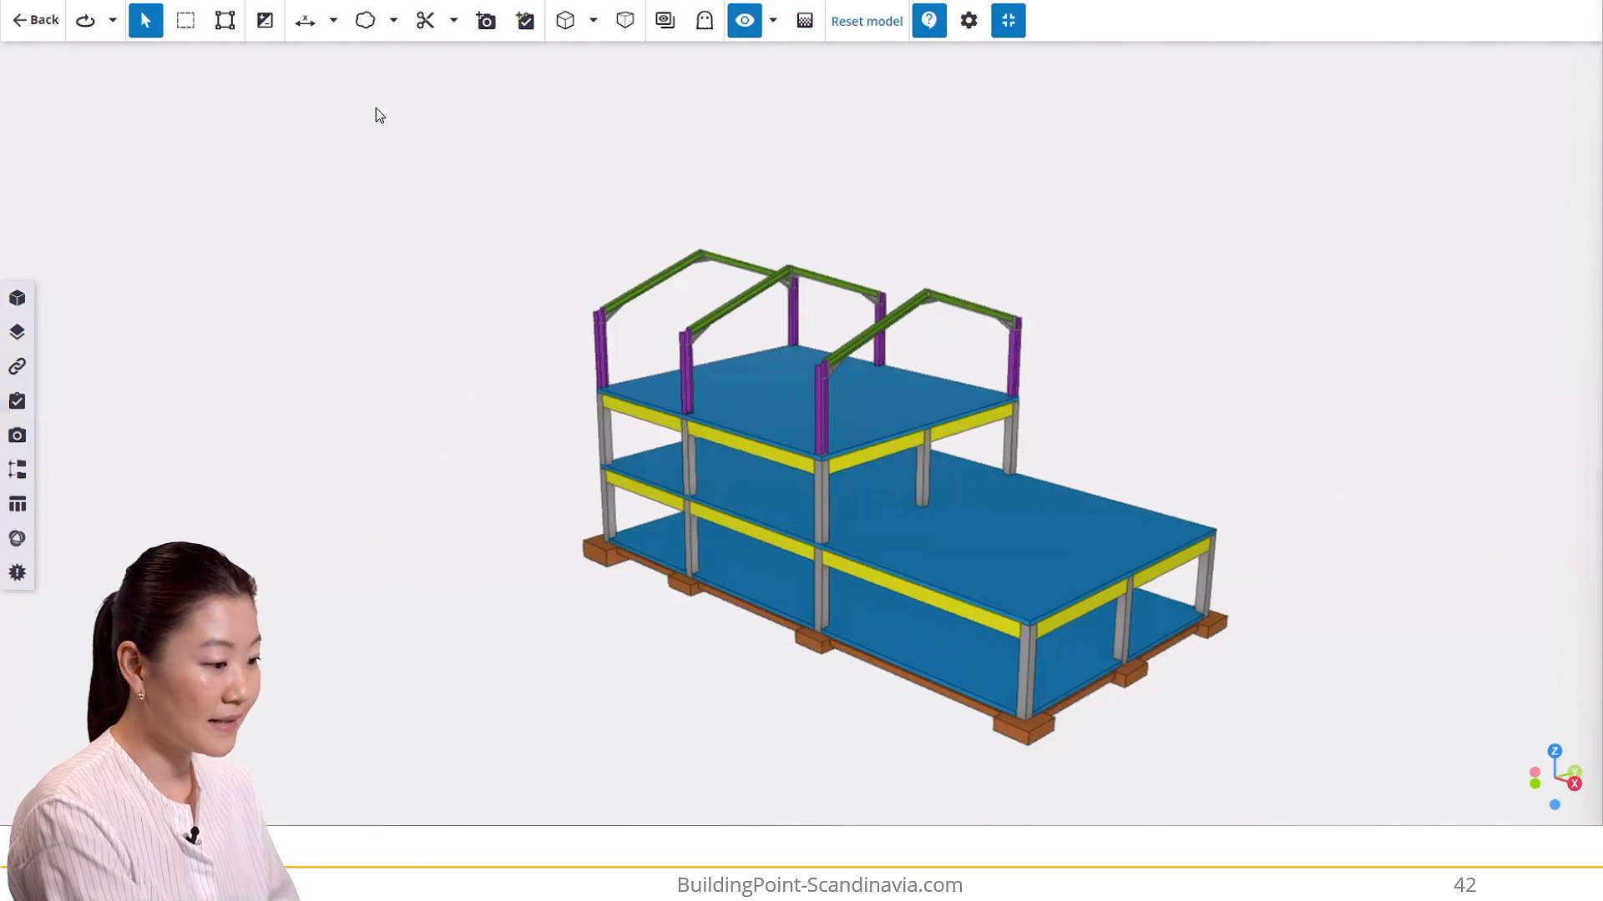
- Measure the distance between the two outer corners of the middle blue slab's short edge at the low end of the building
click(333, 25)
click(309, 72)
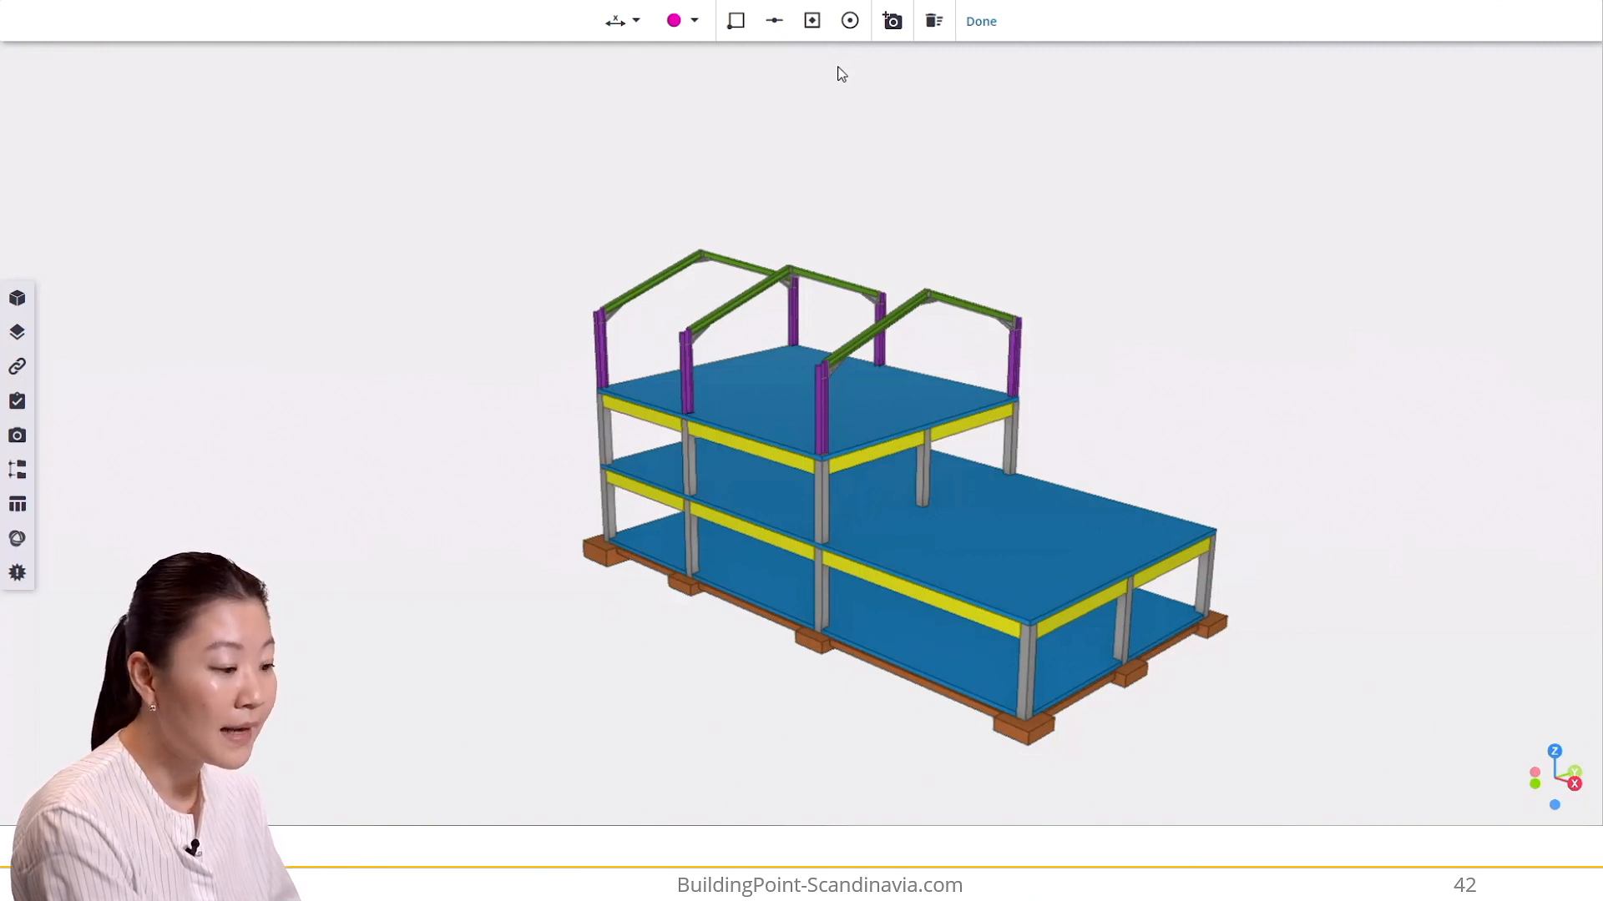
scroll(1085, 624, up, 5)
click(970, 611)
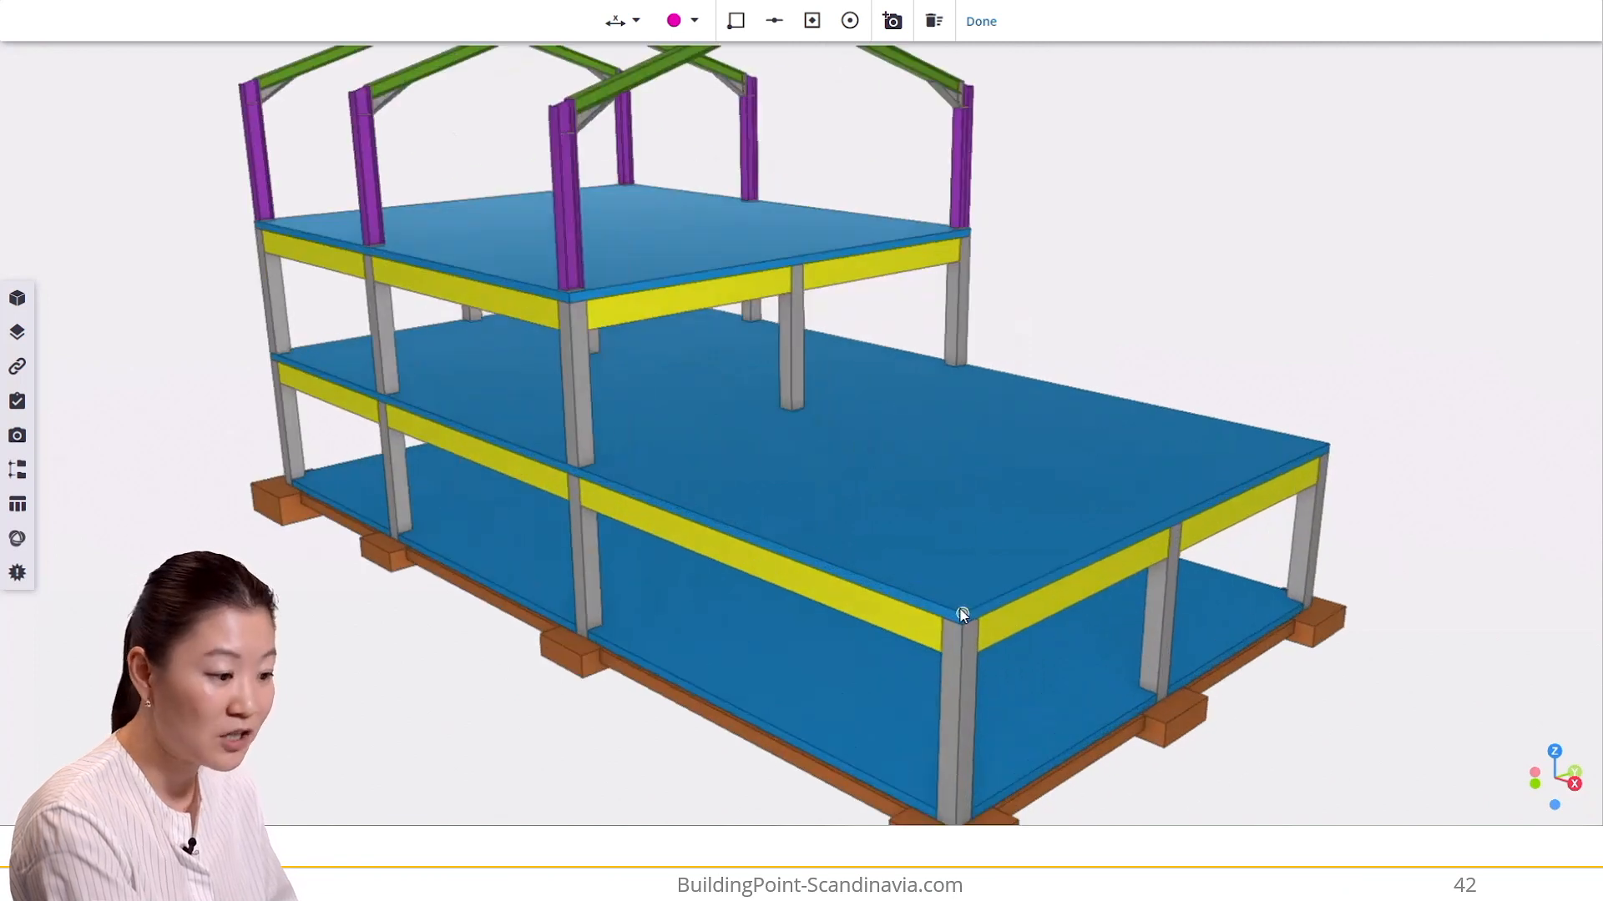
click(1329, 442)
- Measure the point coordinates on top of the corner foundation block beneath the front column
scroll(1252, 237, down, 3)
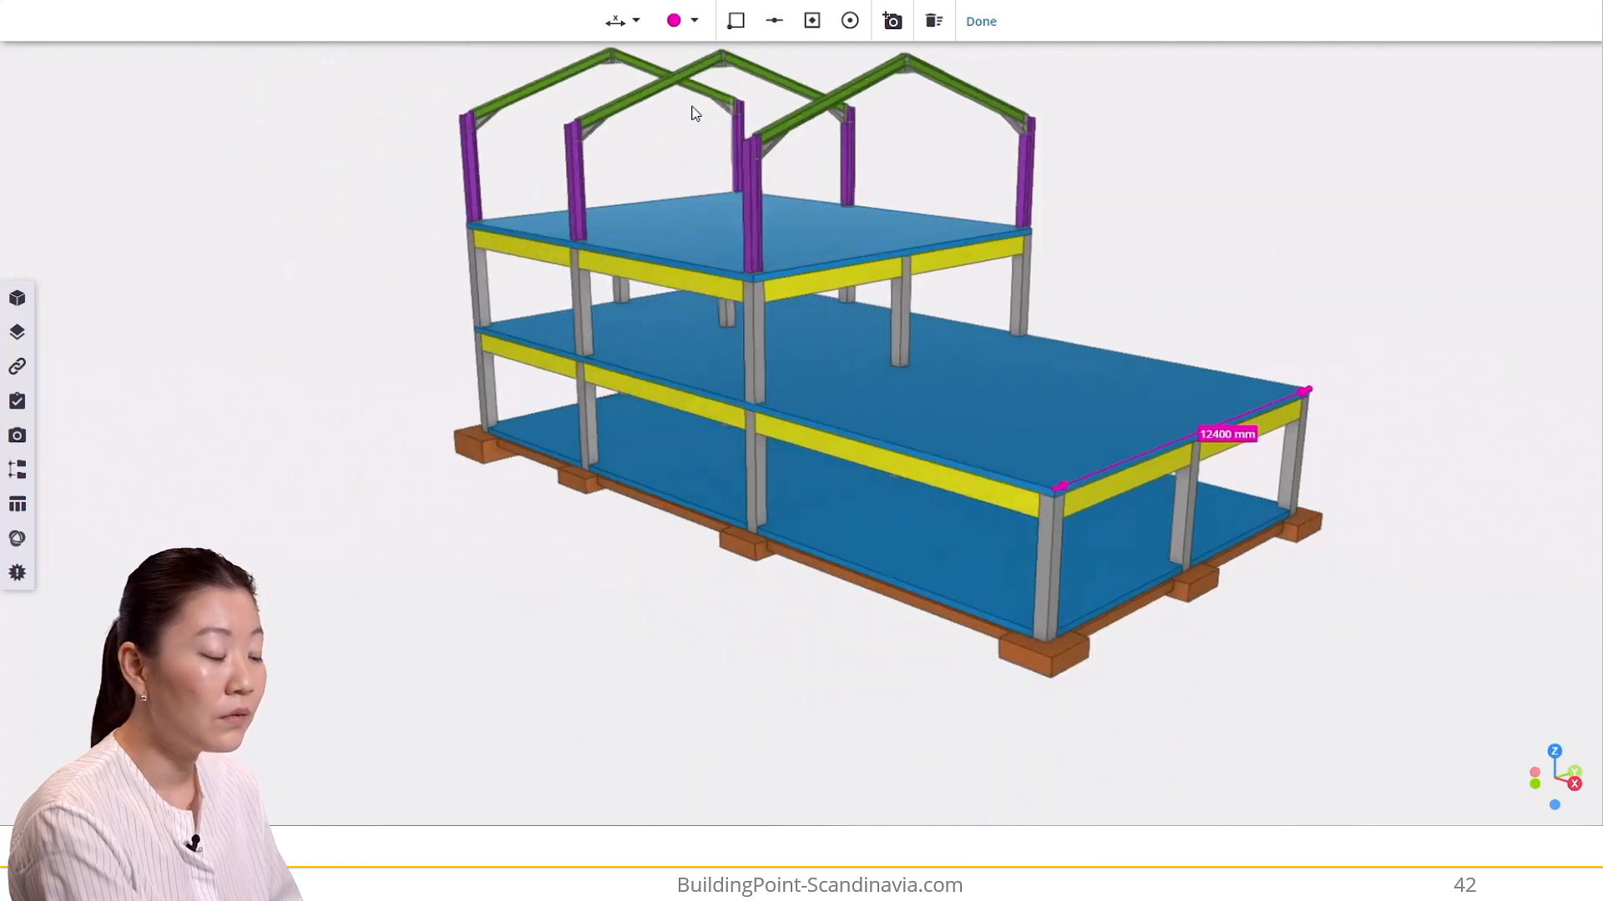
click(635, 21)
click(672, 97)
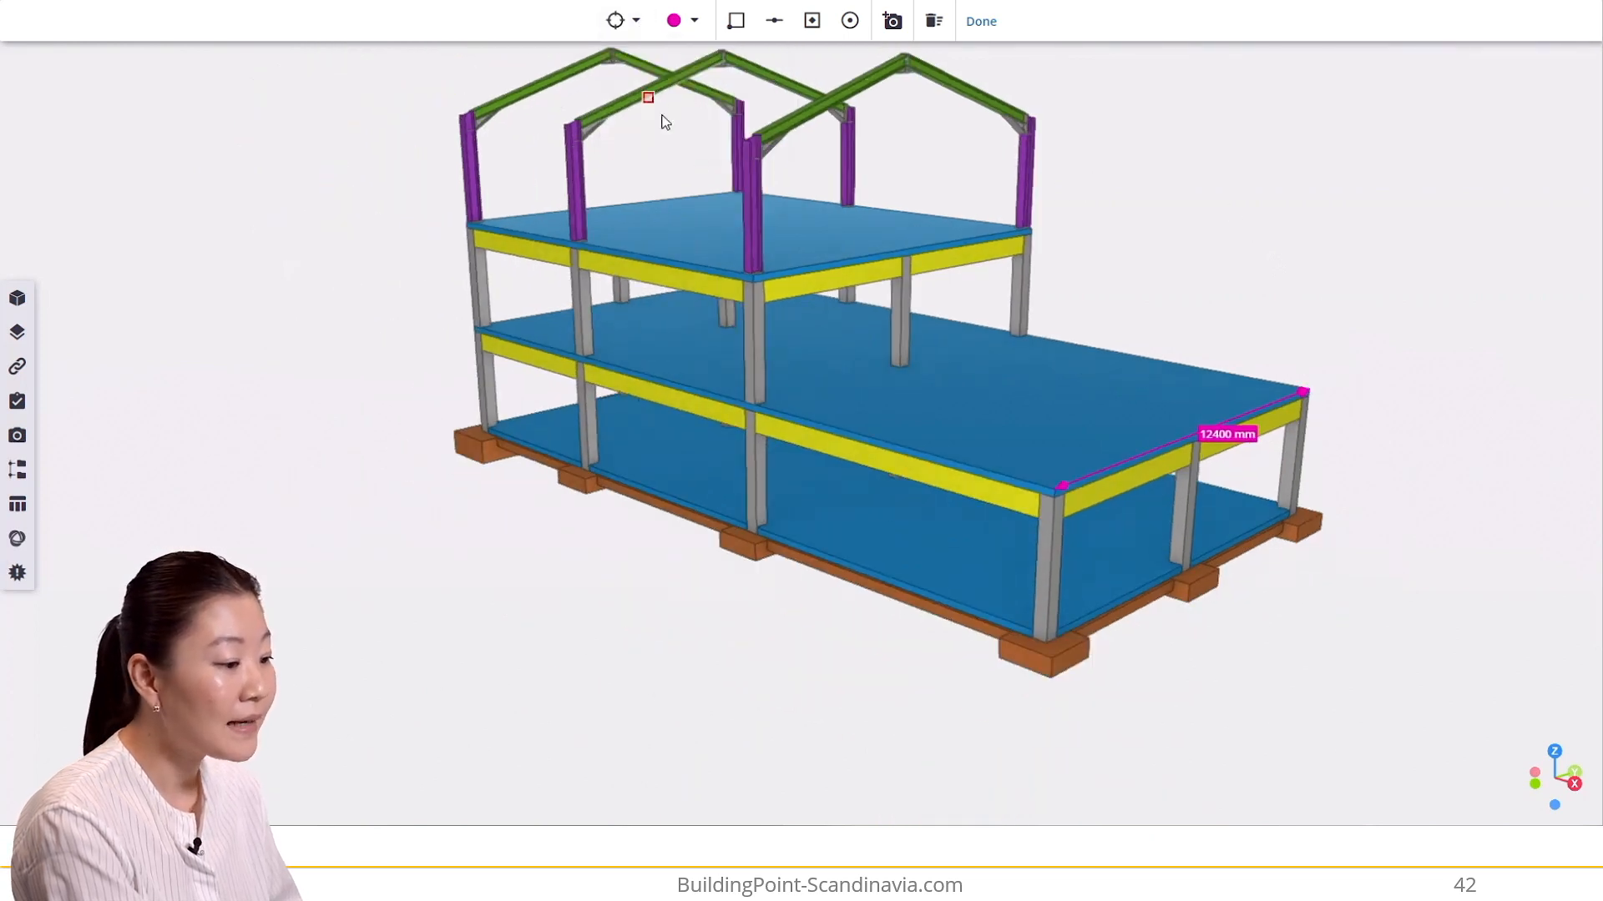
scroll(1036, 541, up, 3)
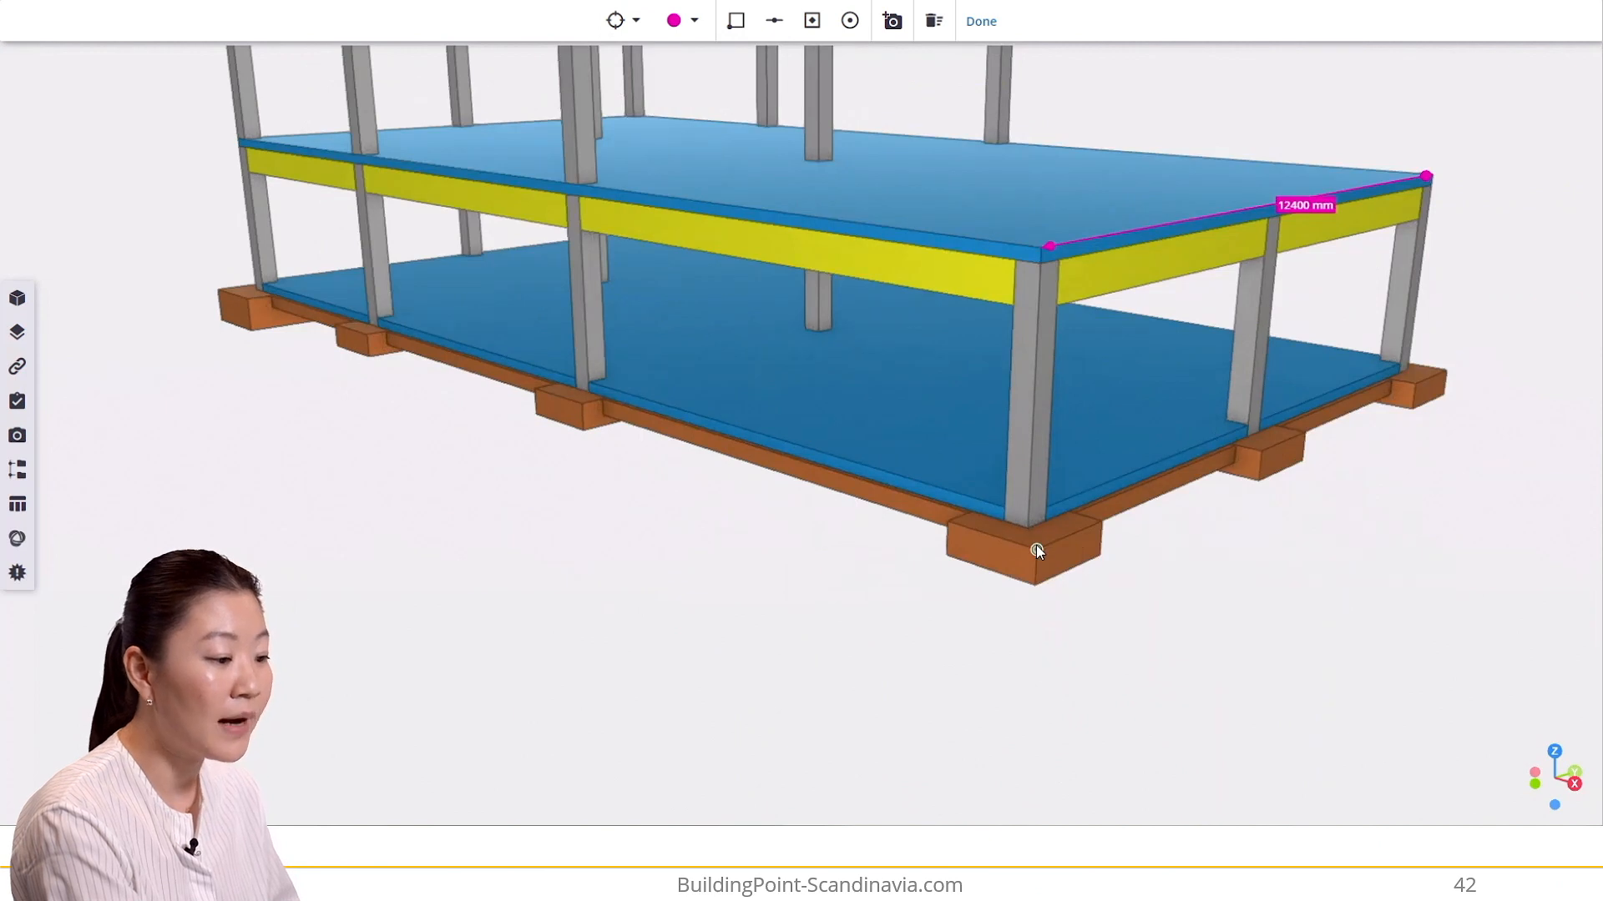
click(1036, 550)
- Measure the angle between the grey haunch's sloping lower edge and the vertical end plate at the purple column, and finish measuring
scroll(972, 329, down, 5)
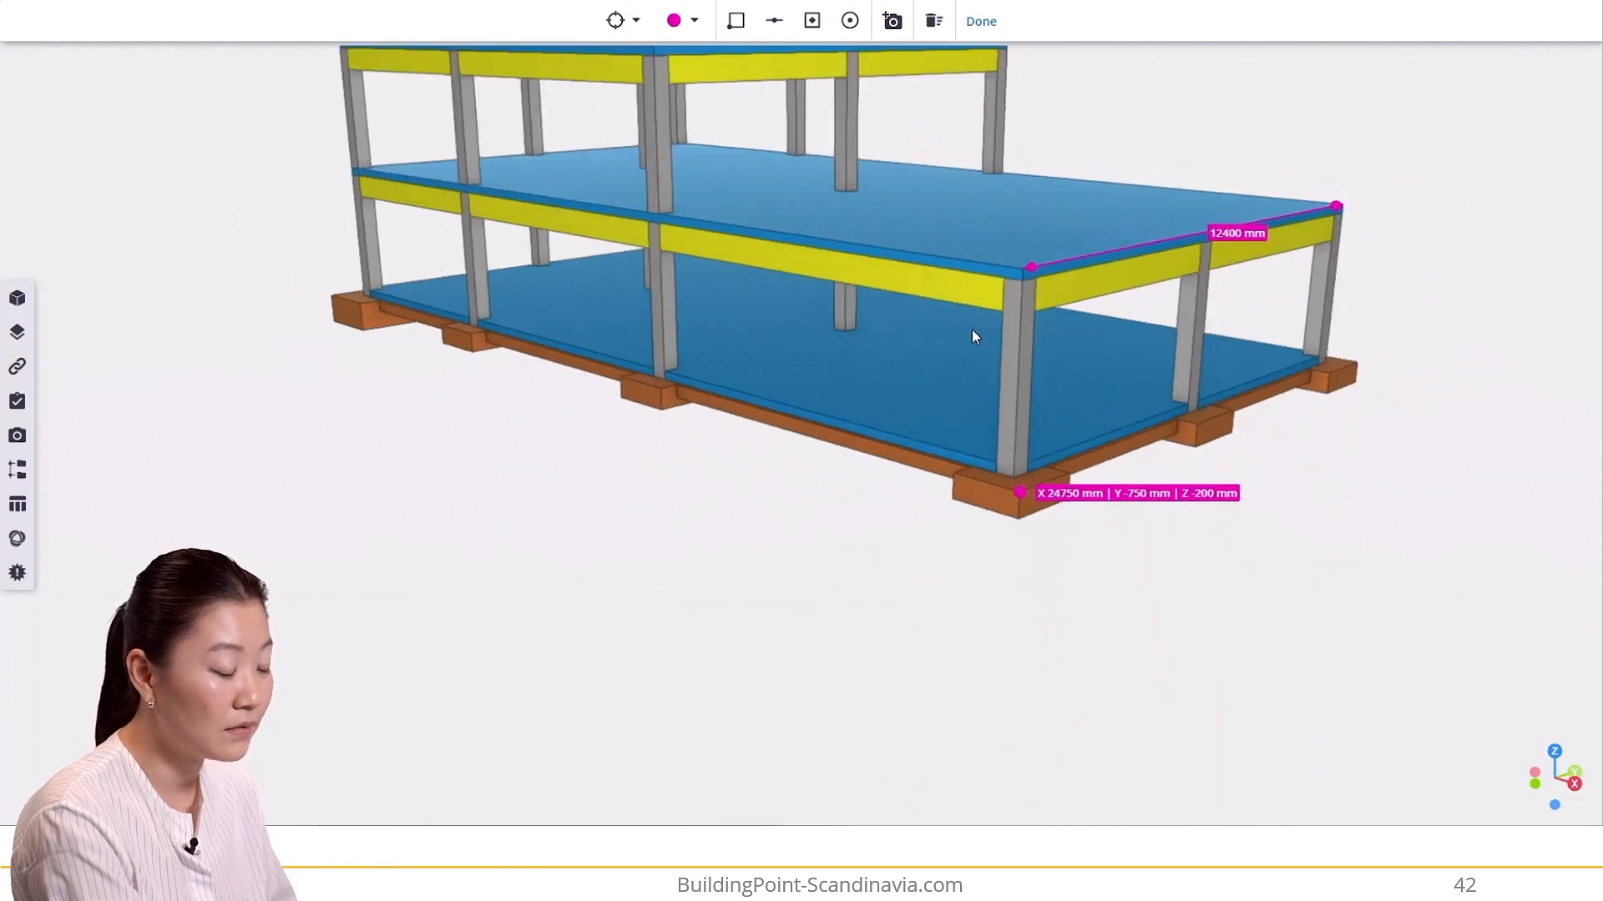
click(635, 21)
click(655, 133)
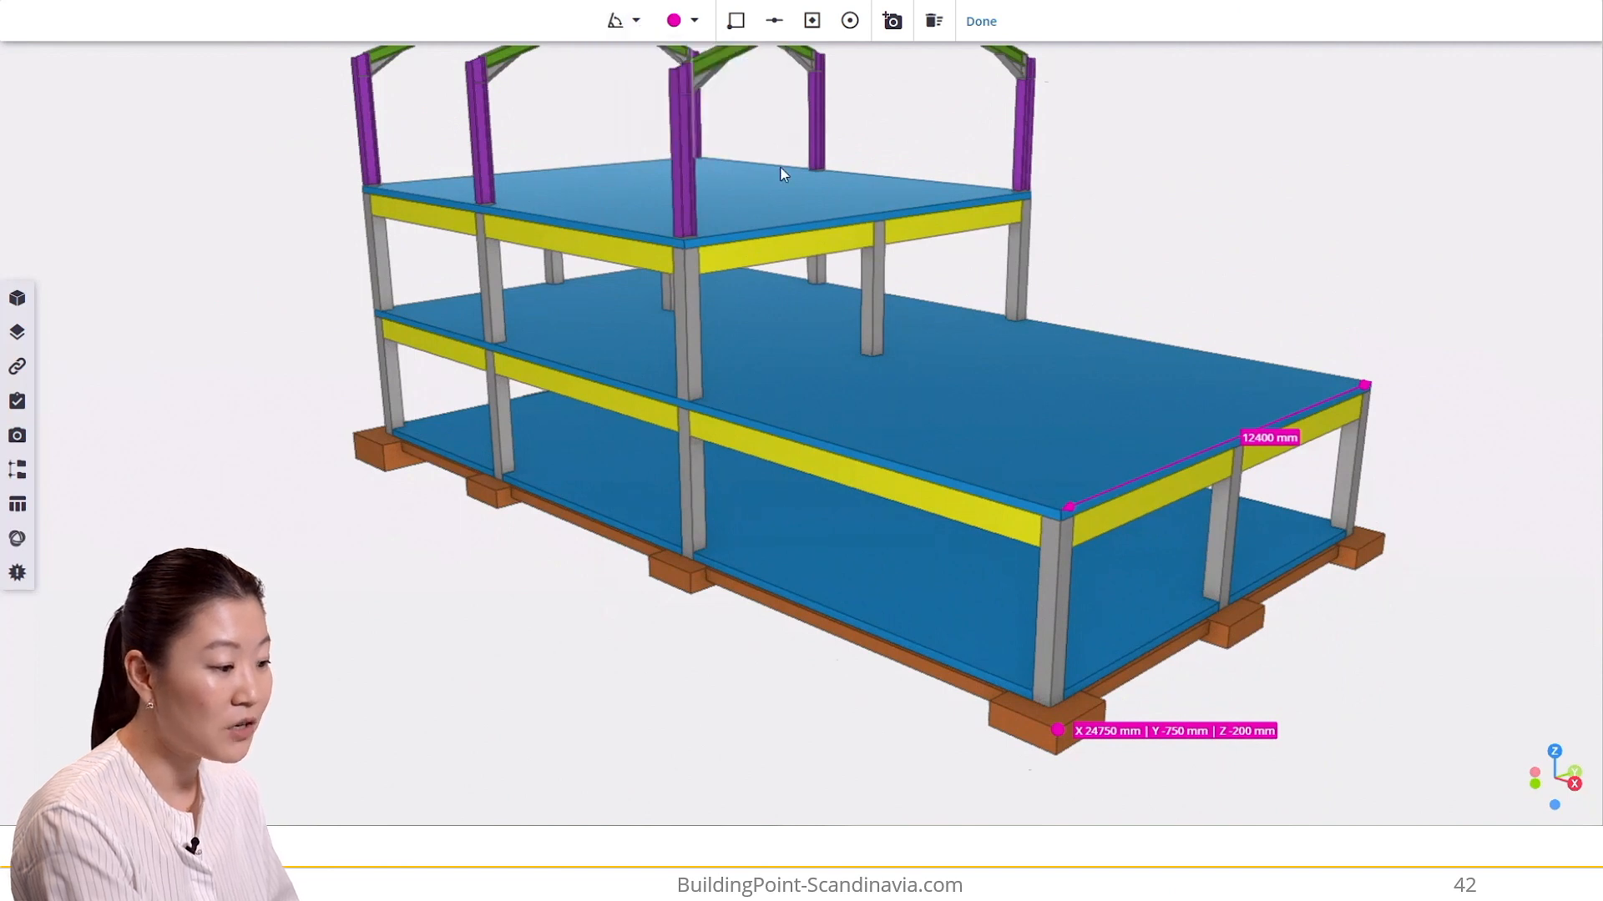
scroll(858, 392, up, 6)
drag(913, 575, 583, 591)
scroll(877, 605, up, 5)
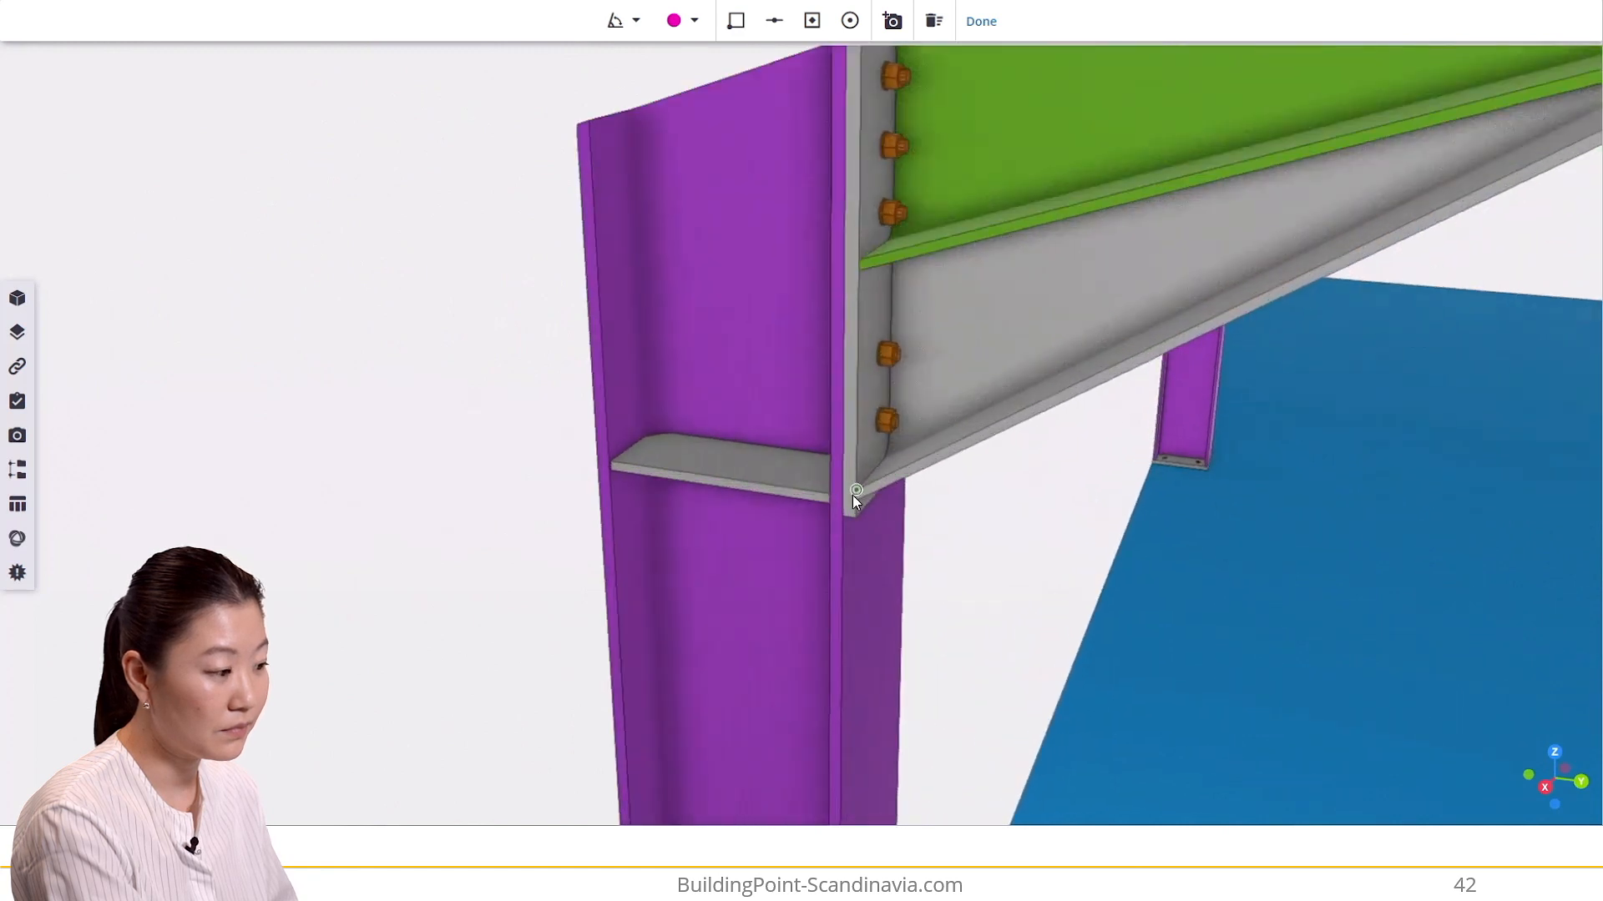
click(855, 491)
click(934, 455)
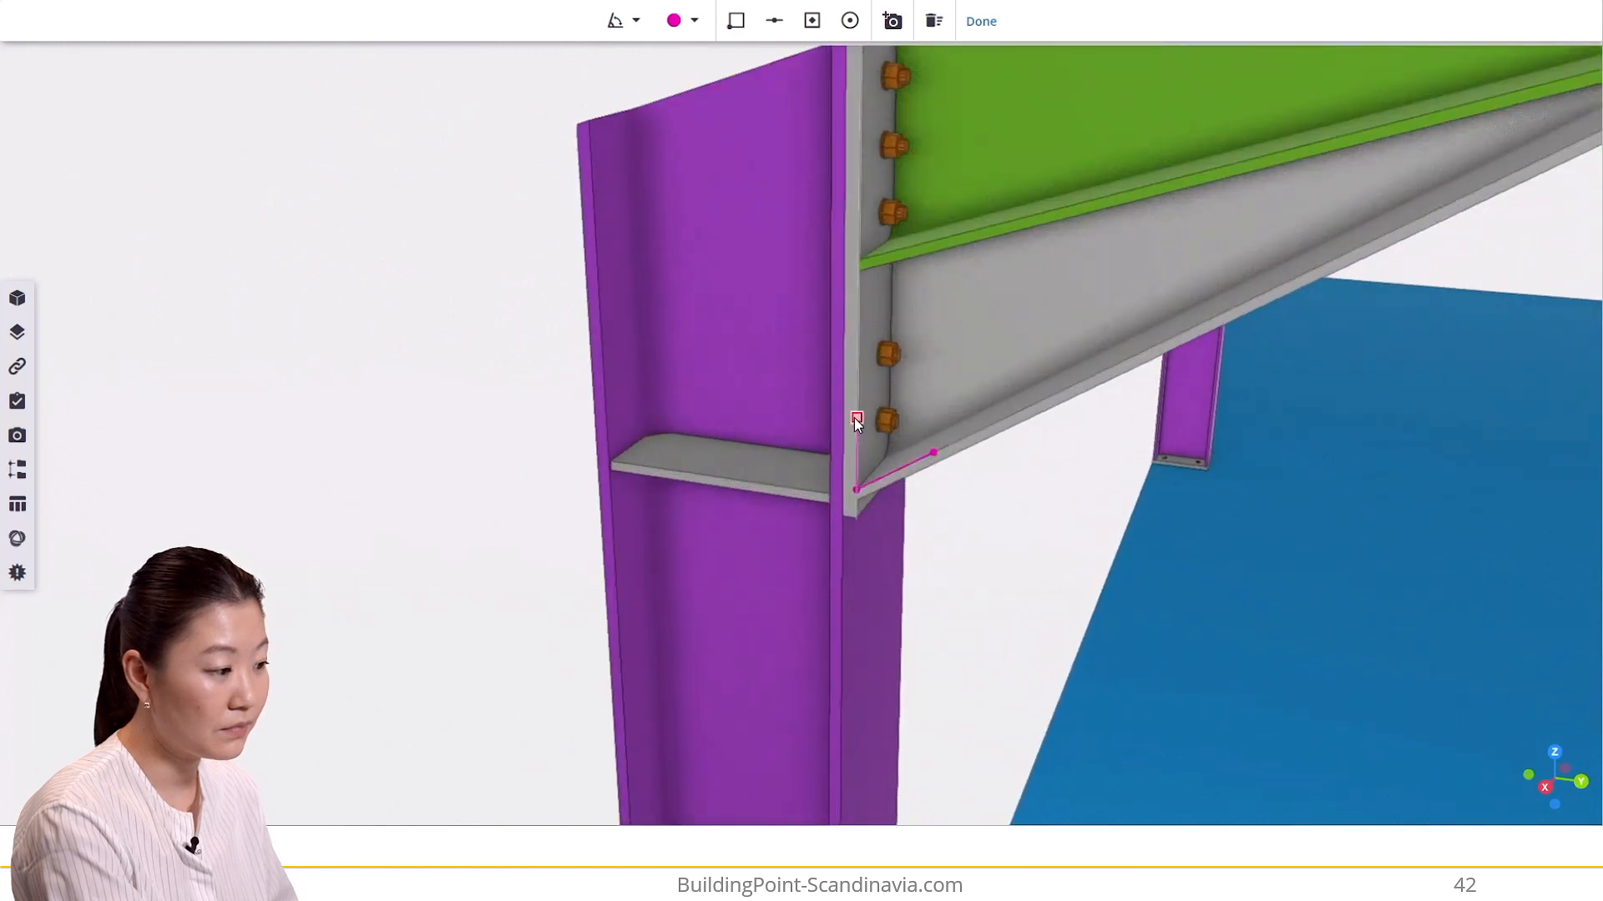
click(854, 416)
scroll(998, 209, down, 4)
scroll(1000, 215, down, 5)
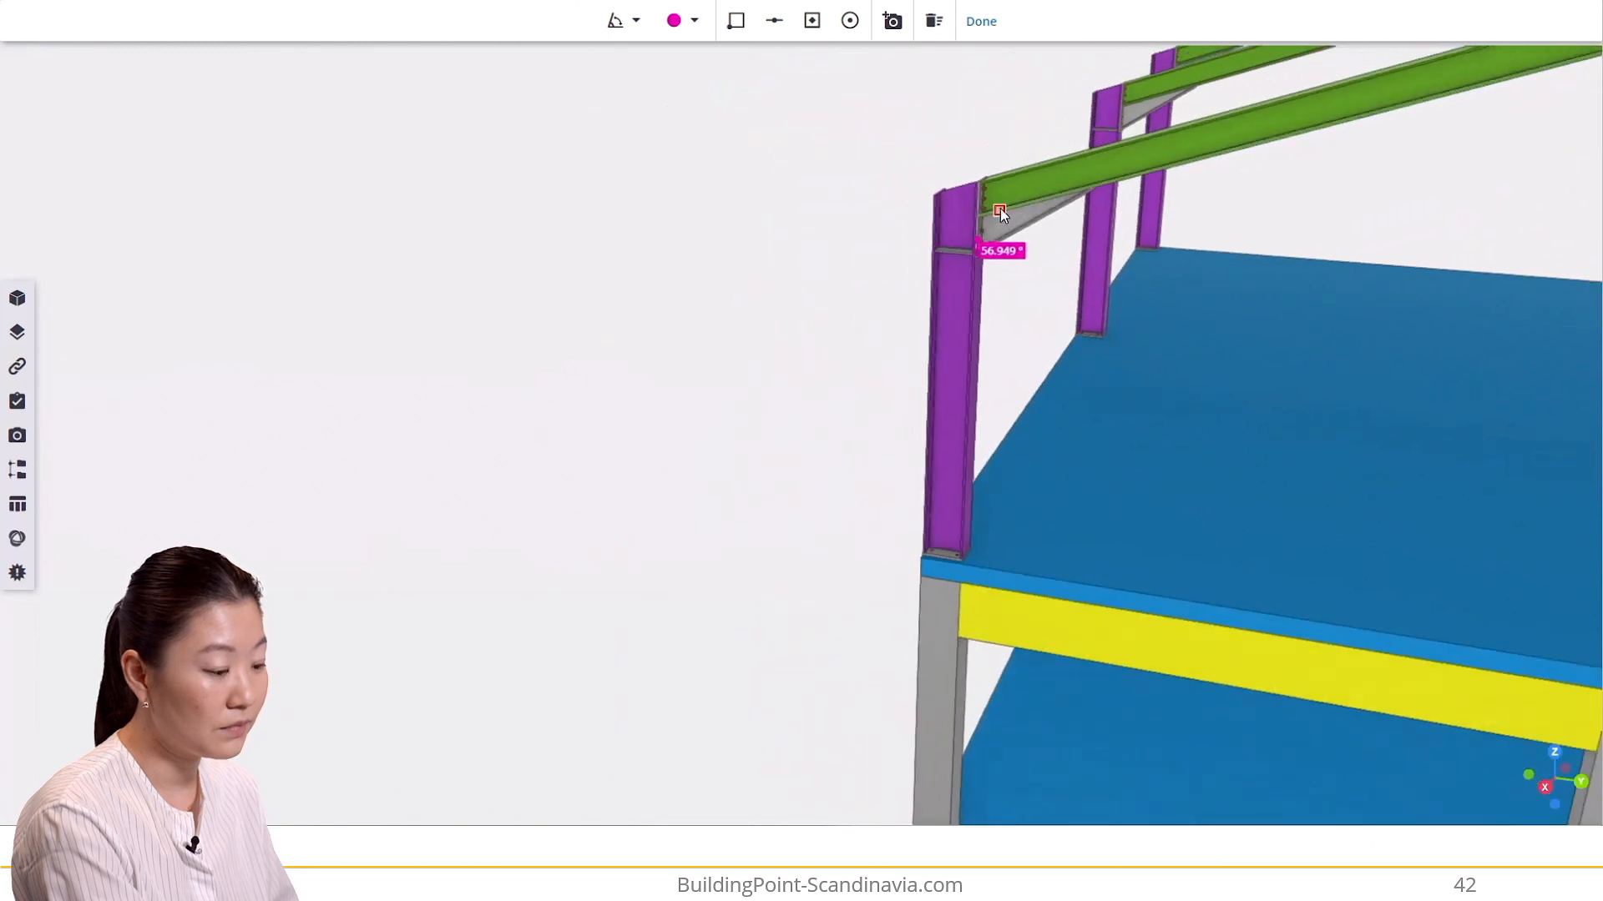
click(987, 23)
scroll(1051, 283, down, 10)
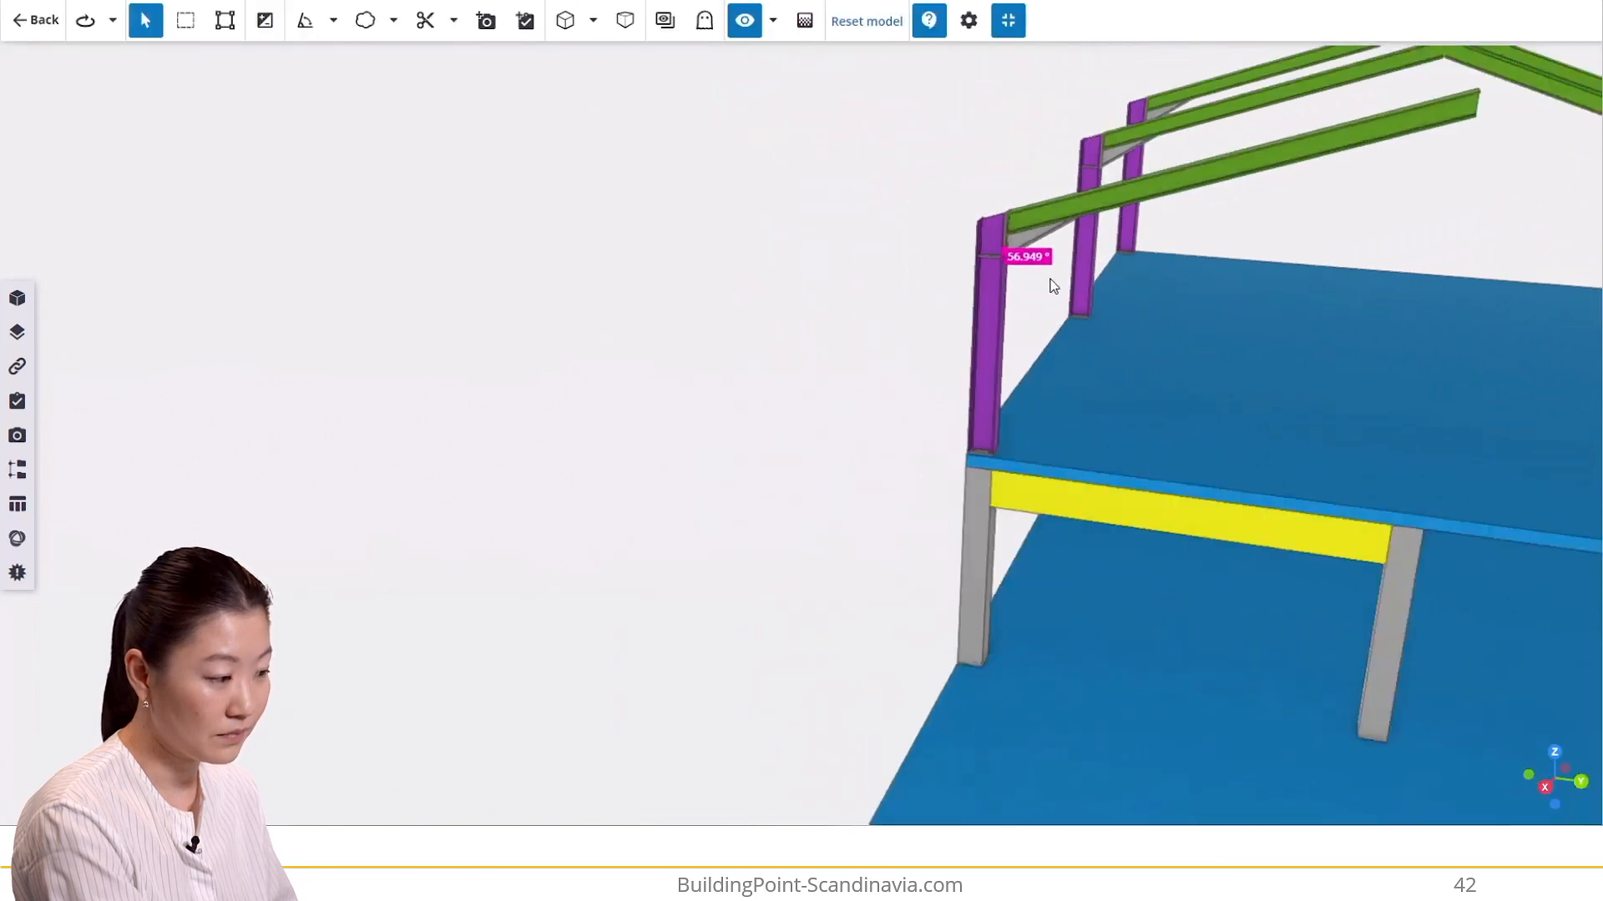
- Toggle the units of the slab-edge distance measurement off and back on, and recolour that measurement orange-red
drag(1182, 442, 1325, 417)
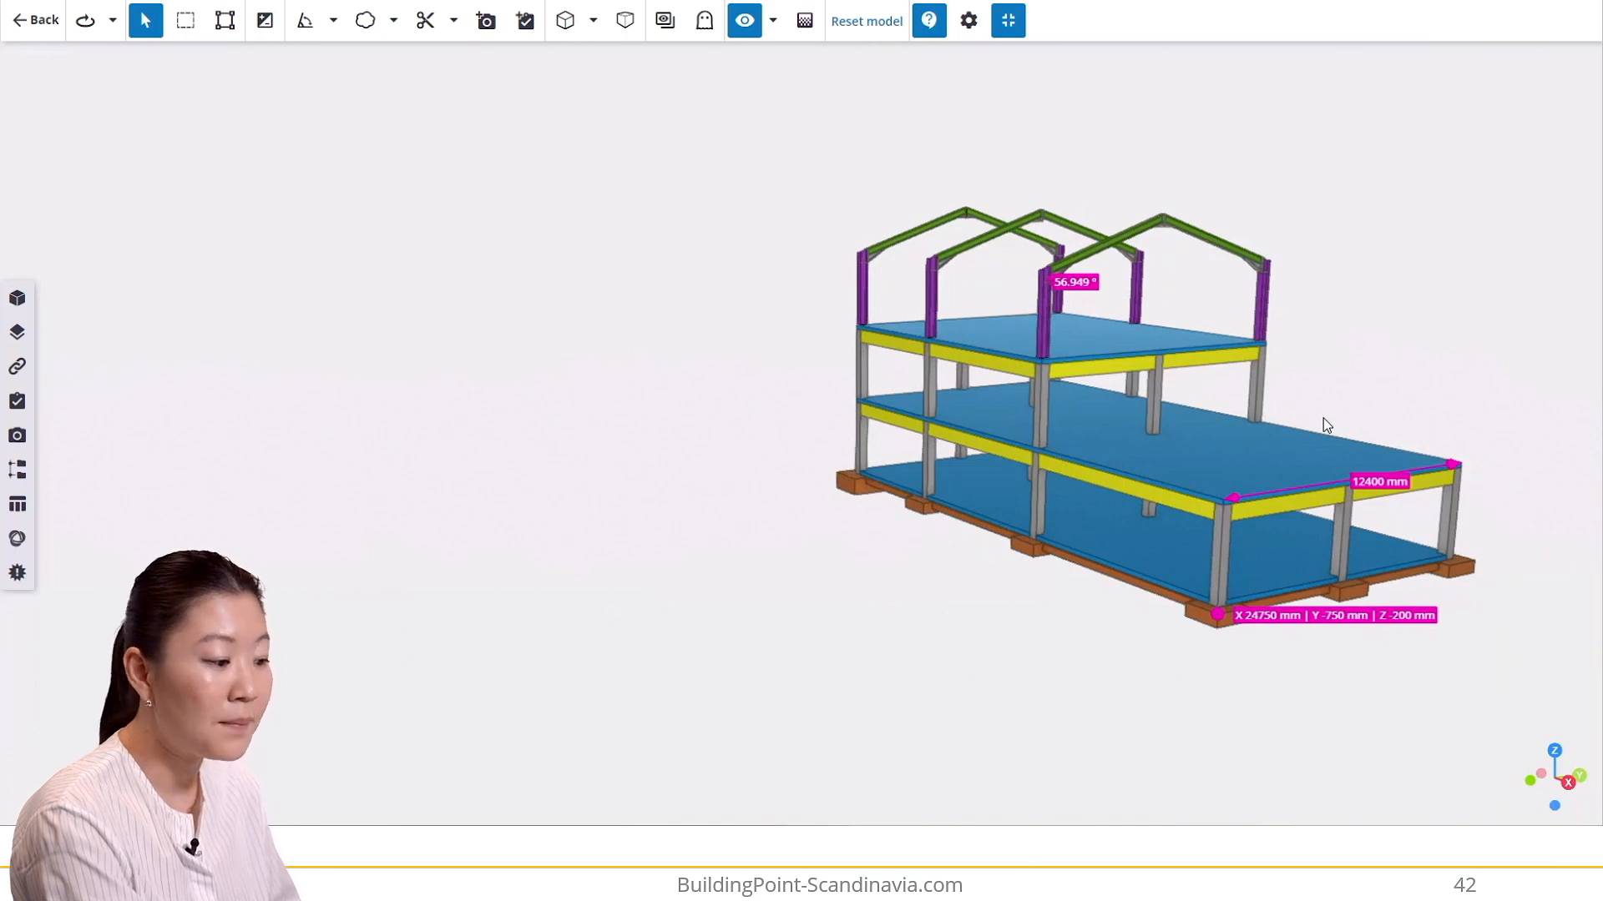
click(1330, 486)
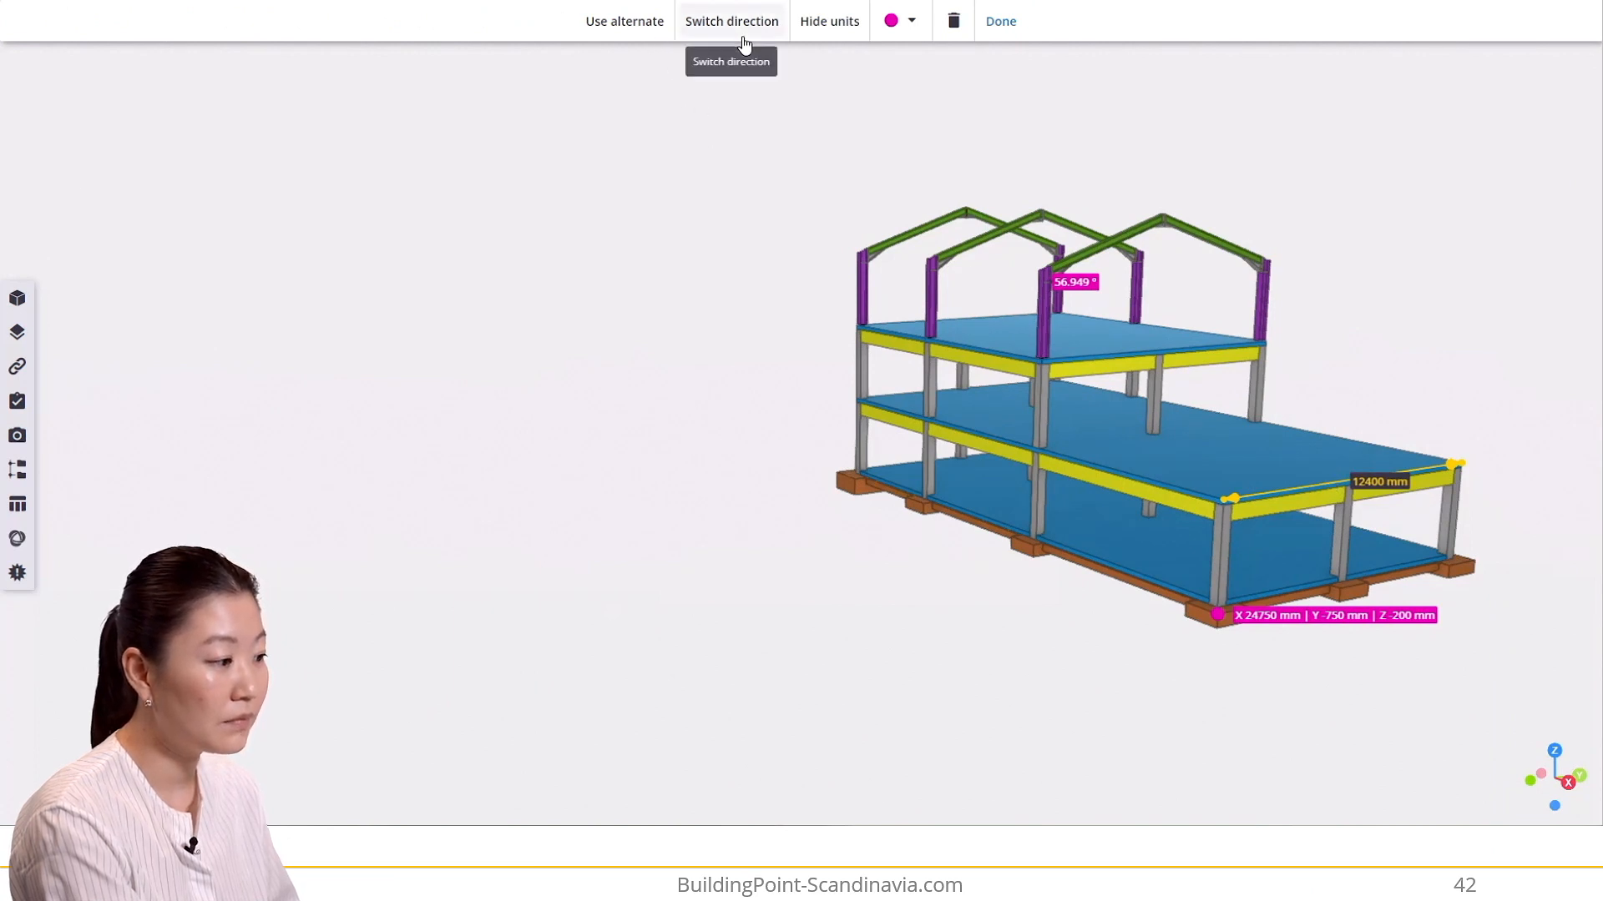
click(832, 37)
click(833, 37)
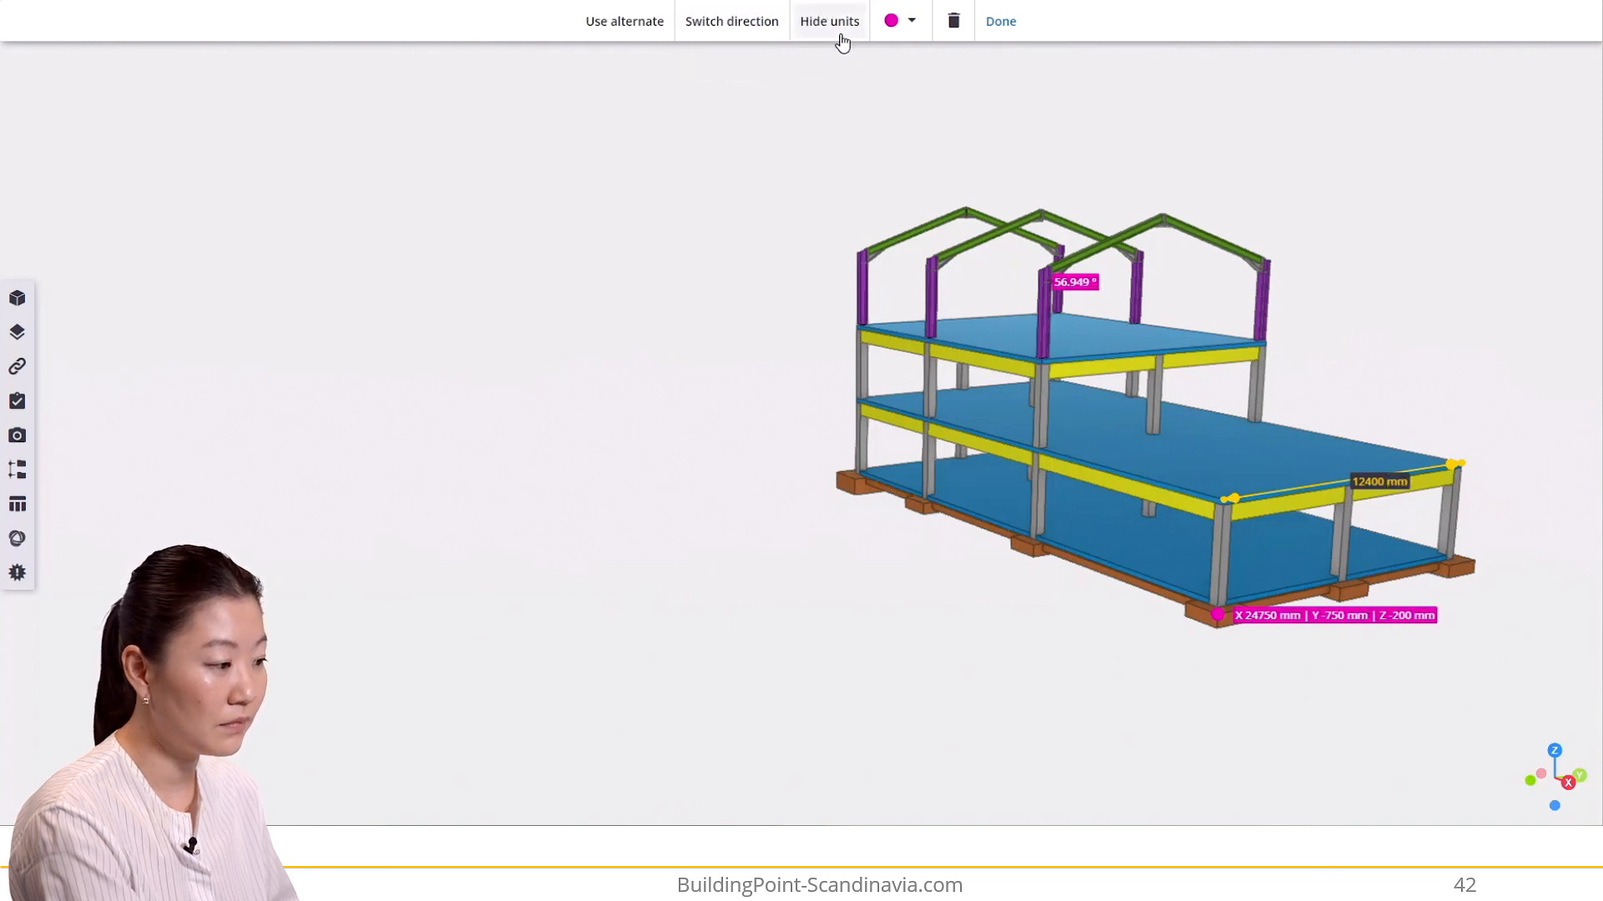
click(906, 27)
click(932, 63)
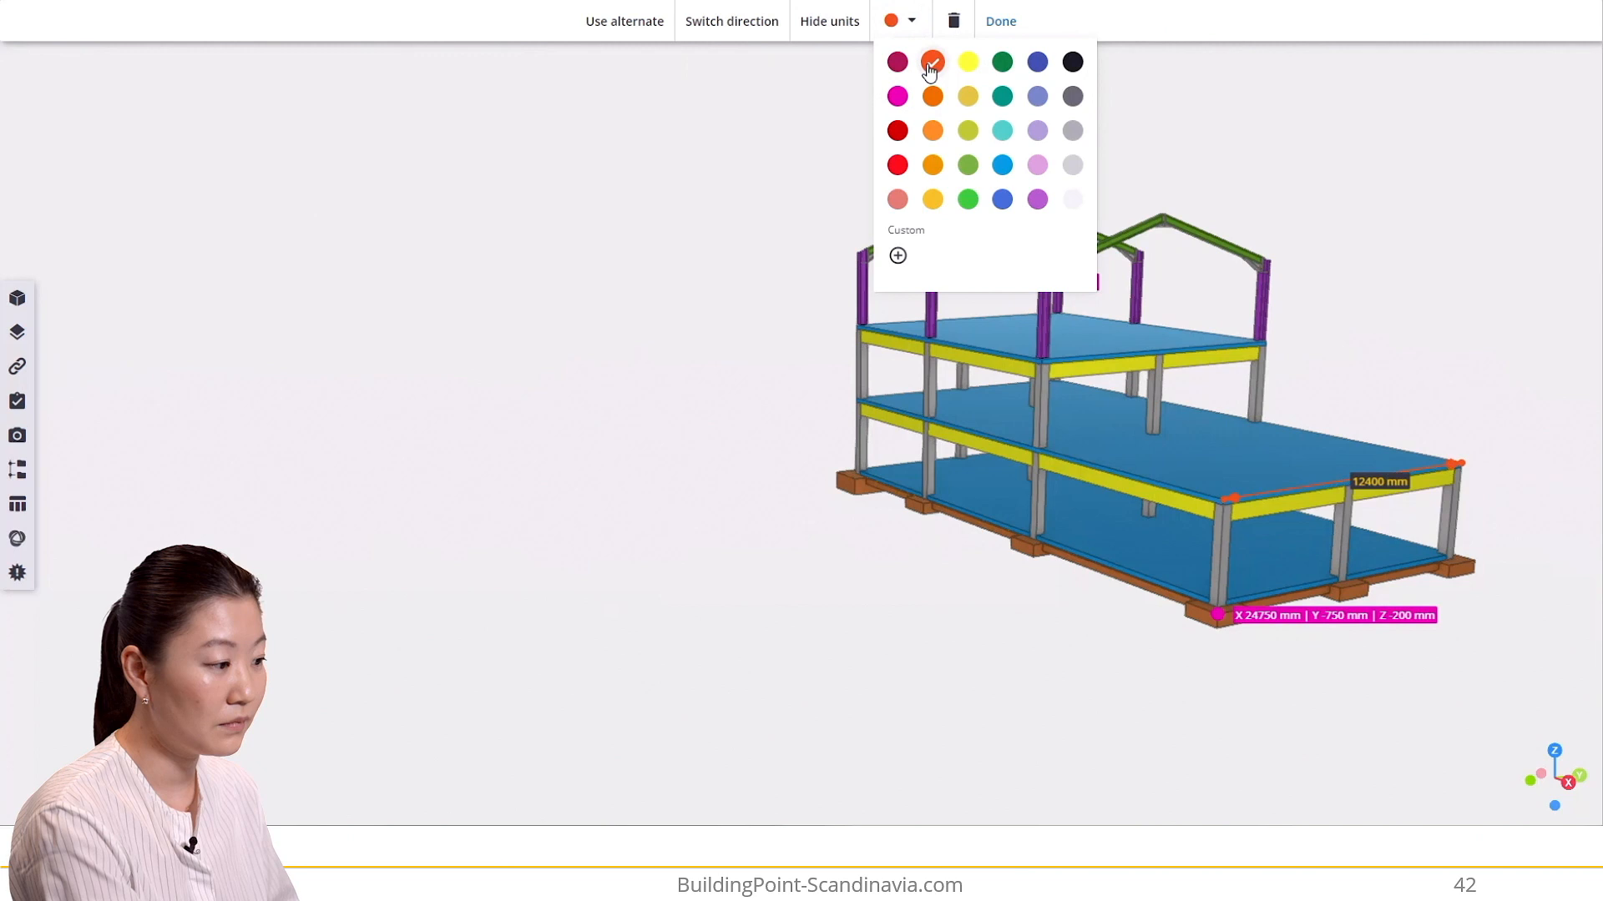
click(833, 89)
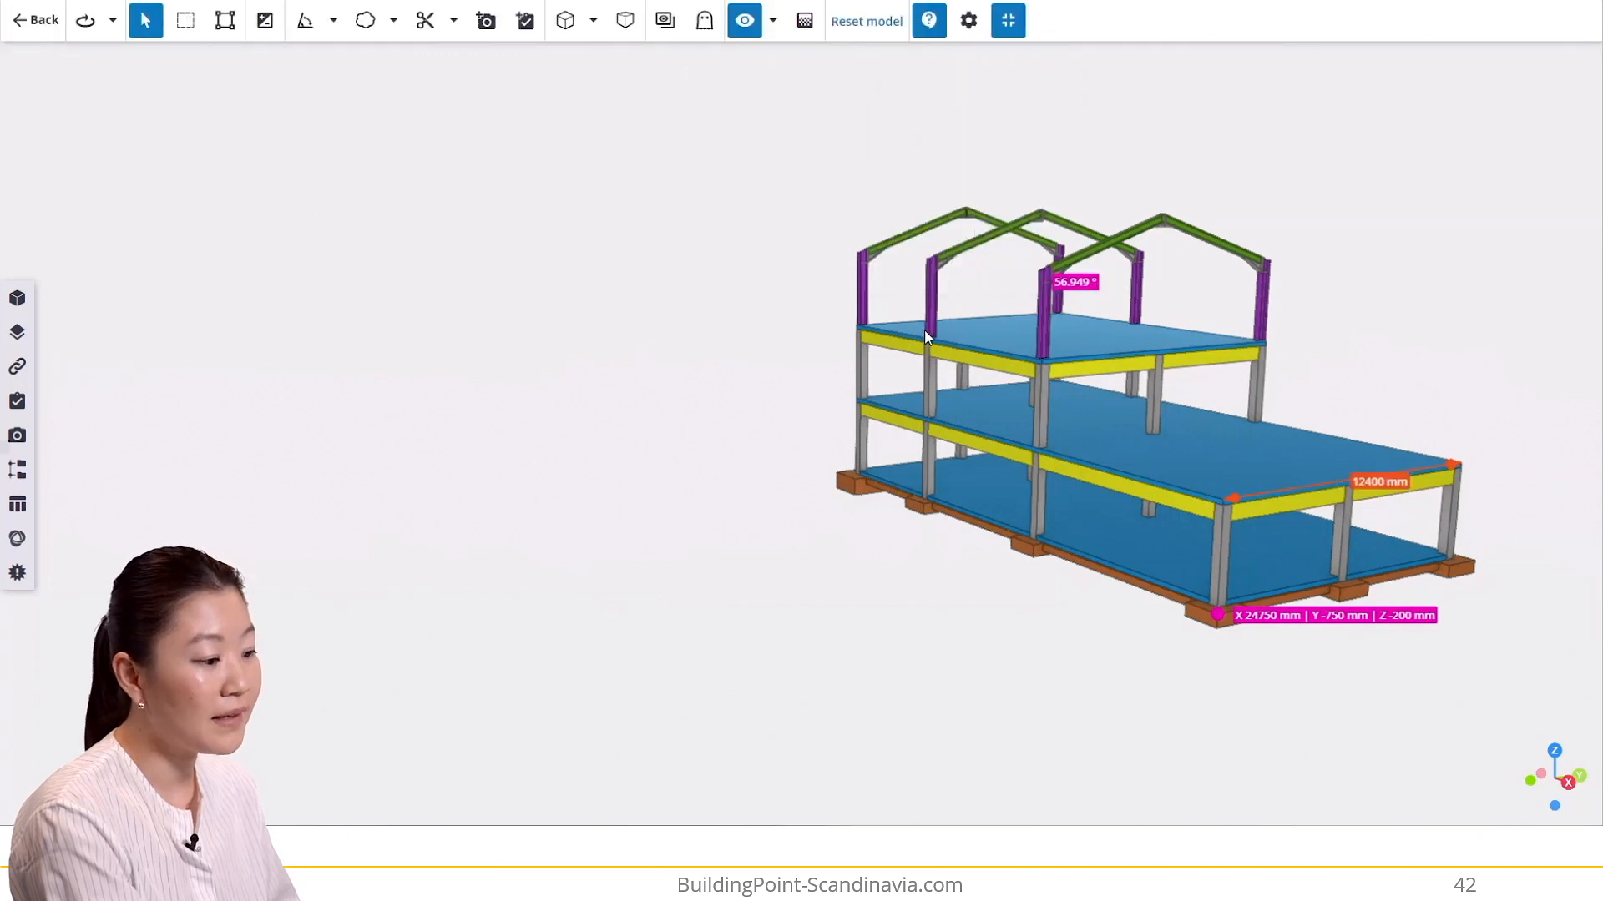
- Delete all measurements from the model
mouse_move(924, 329)
mouse_down()
mouse_move(950, 336)
mouse_move(920, 324)
mouse_up()
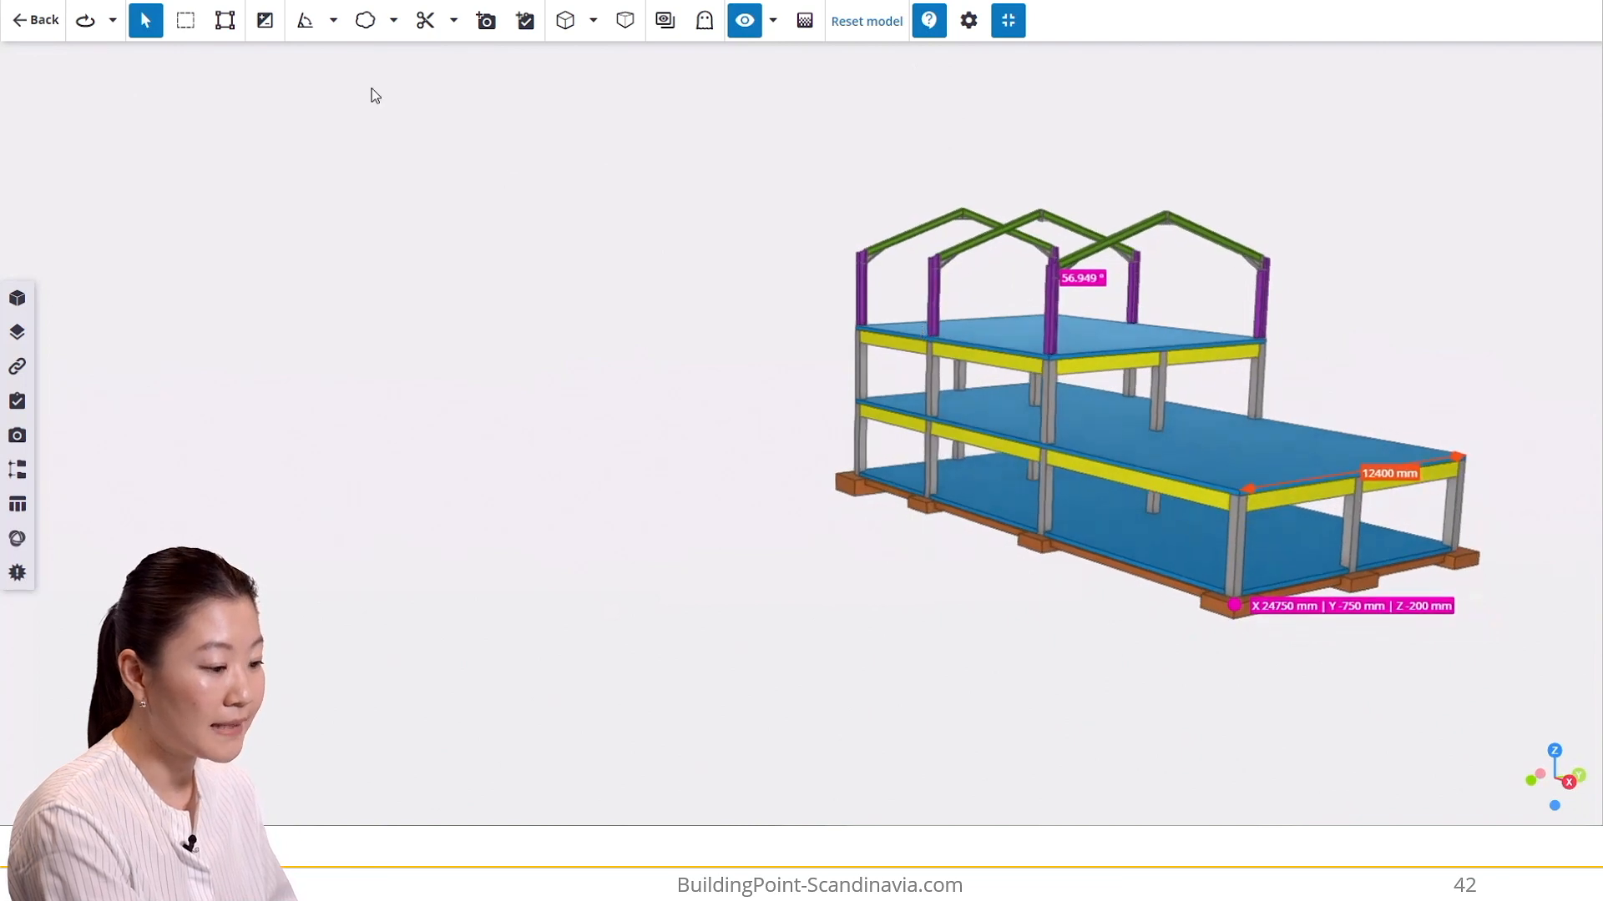
click(333, 22)
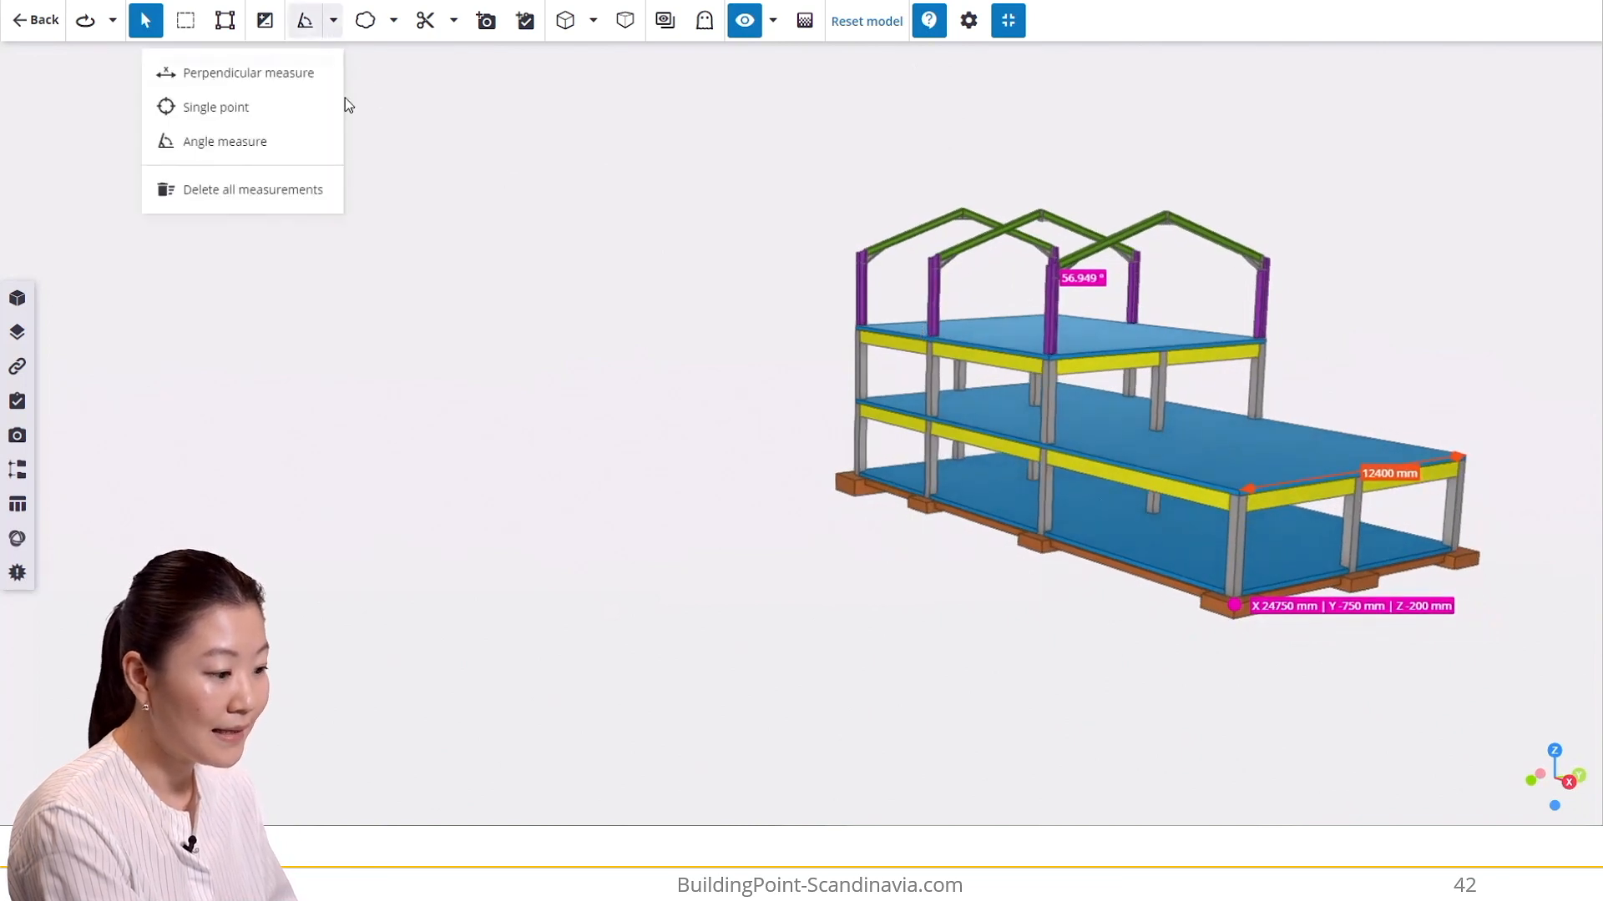
click(306, 193)
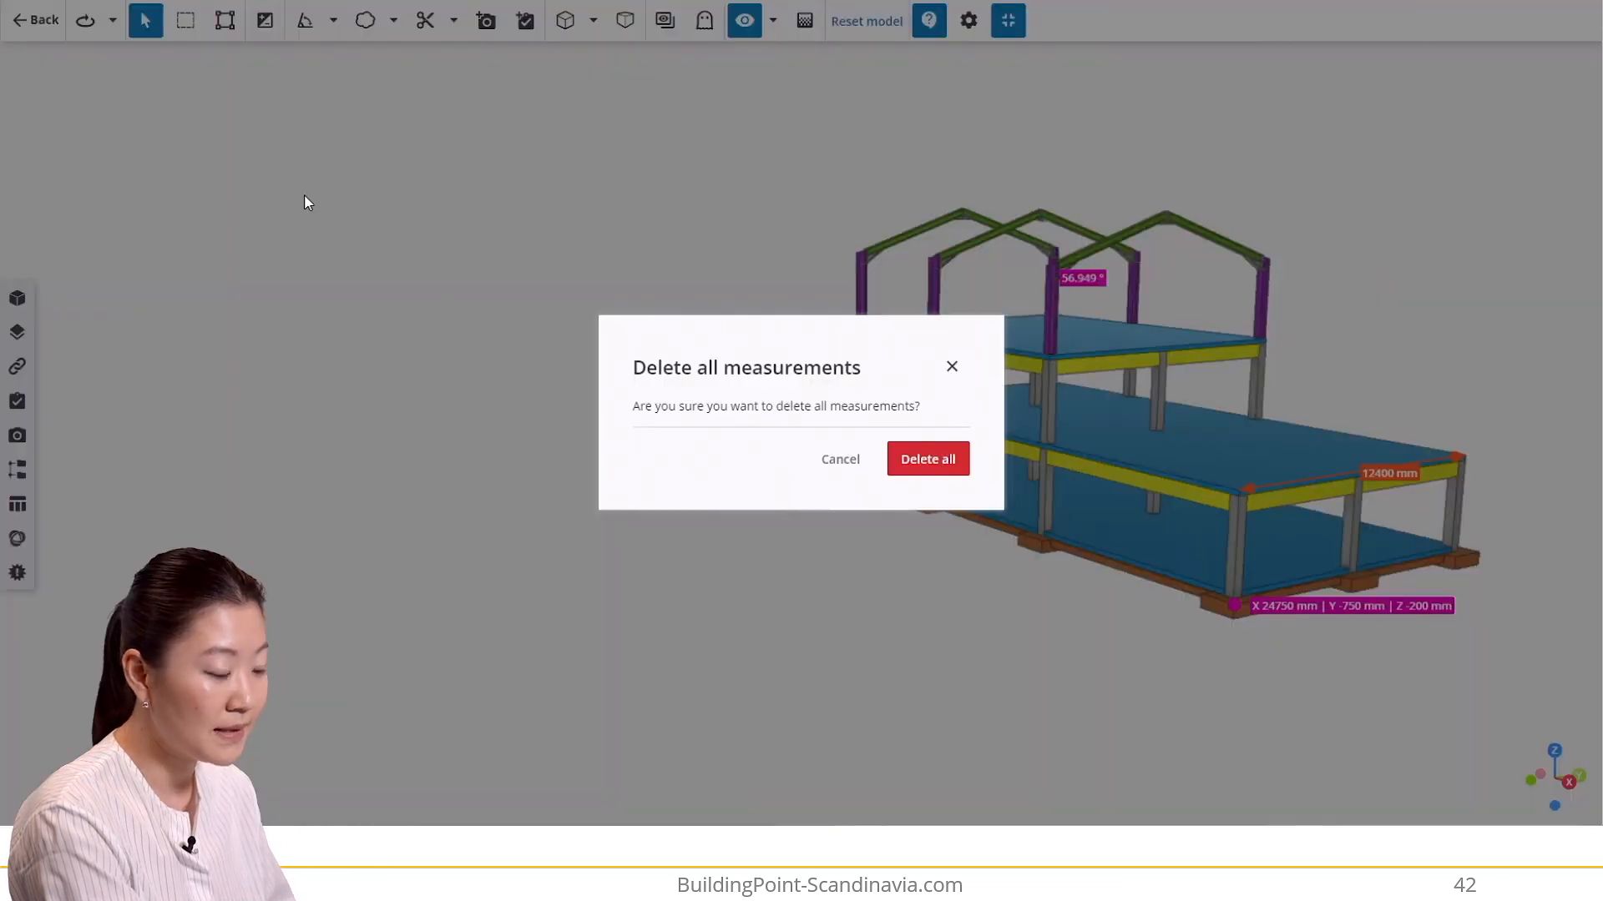
click(906, 470)
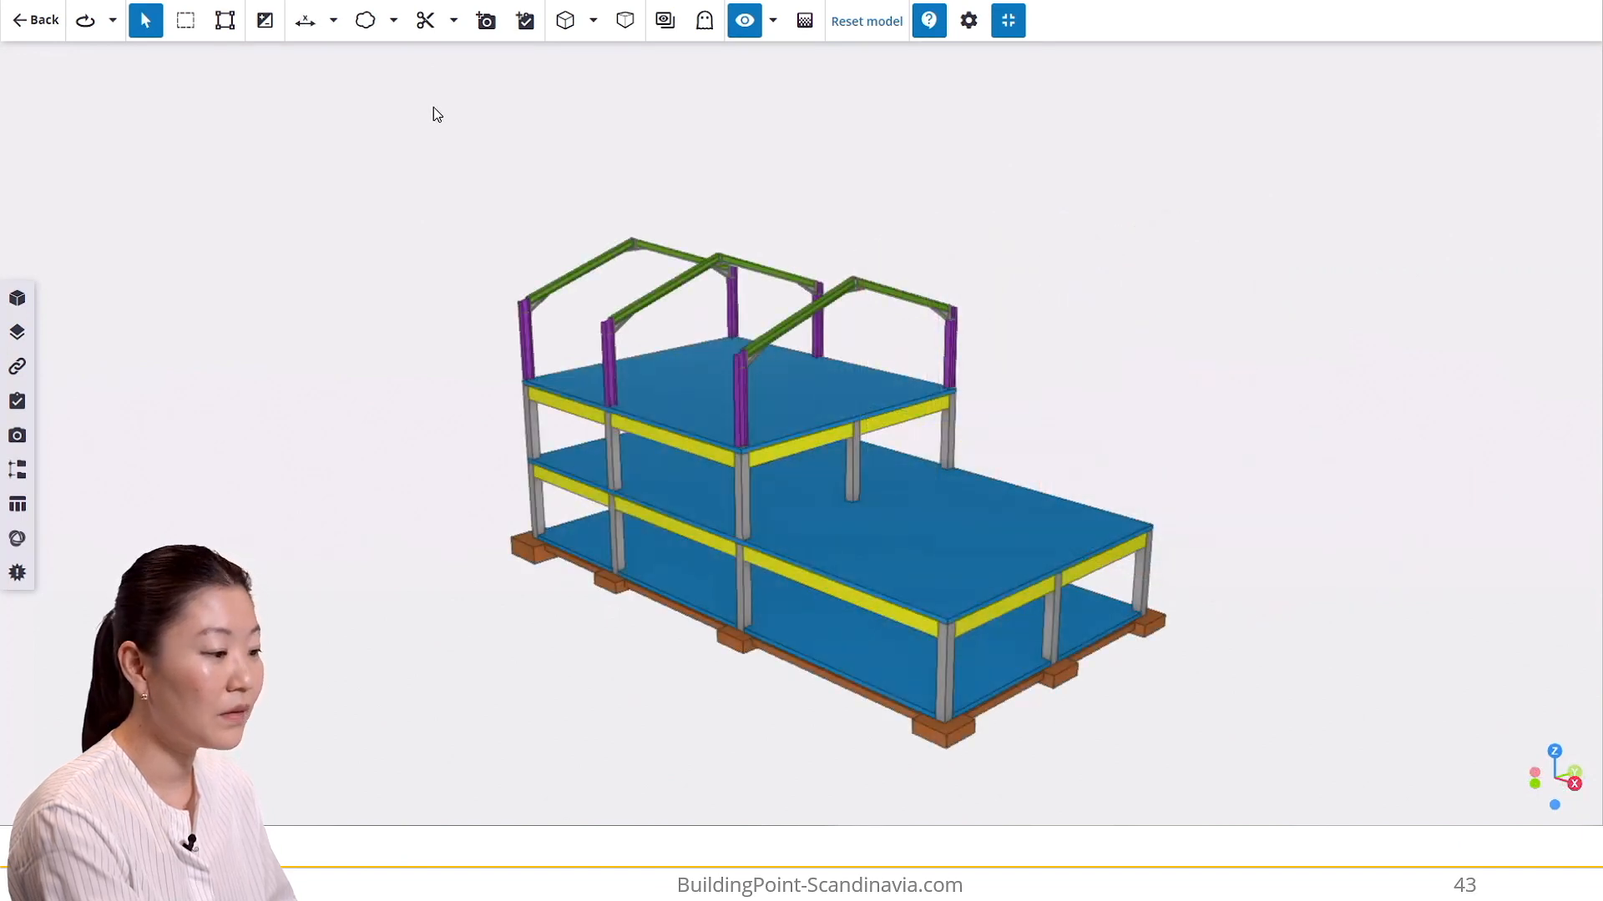
- Add an arrow markup pointing at the second bolt from the top in the beam-to-column connection, with its tail on the purple column
click(390, 42)
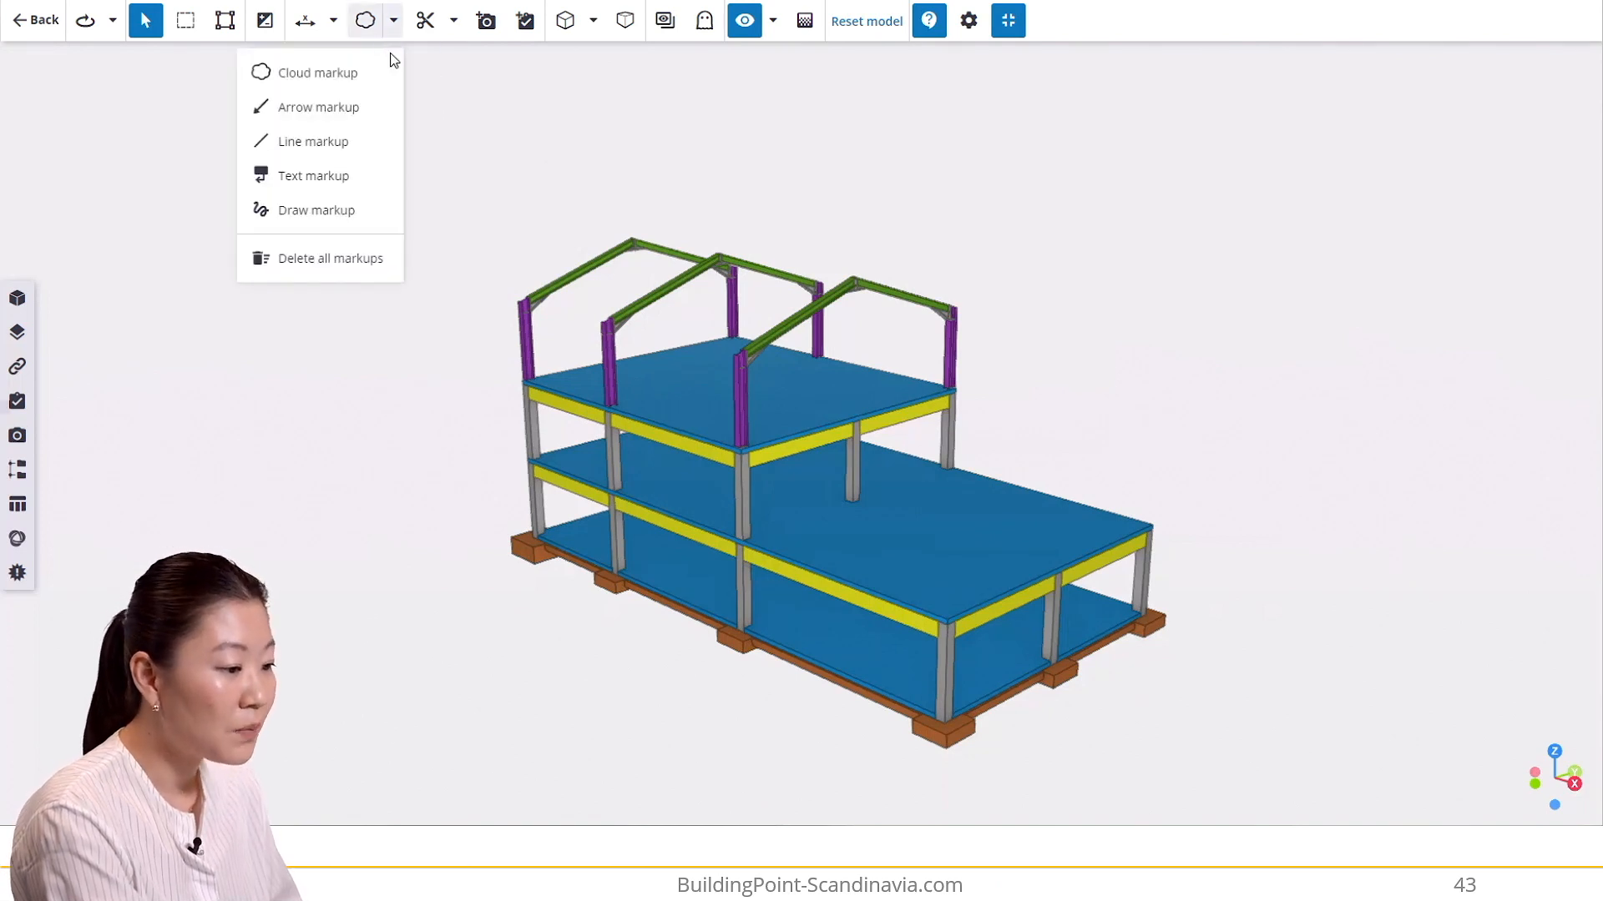
click(368, 109)
scroll(969, 309, up, 3)
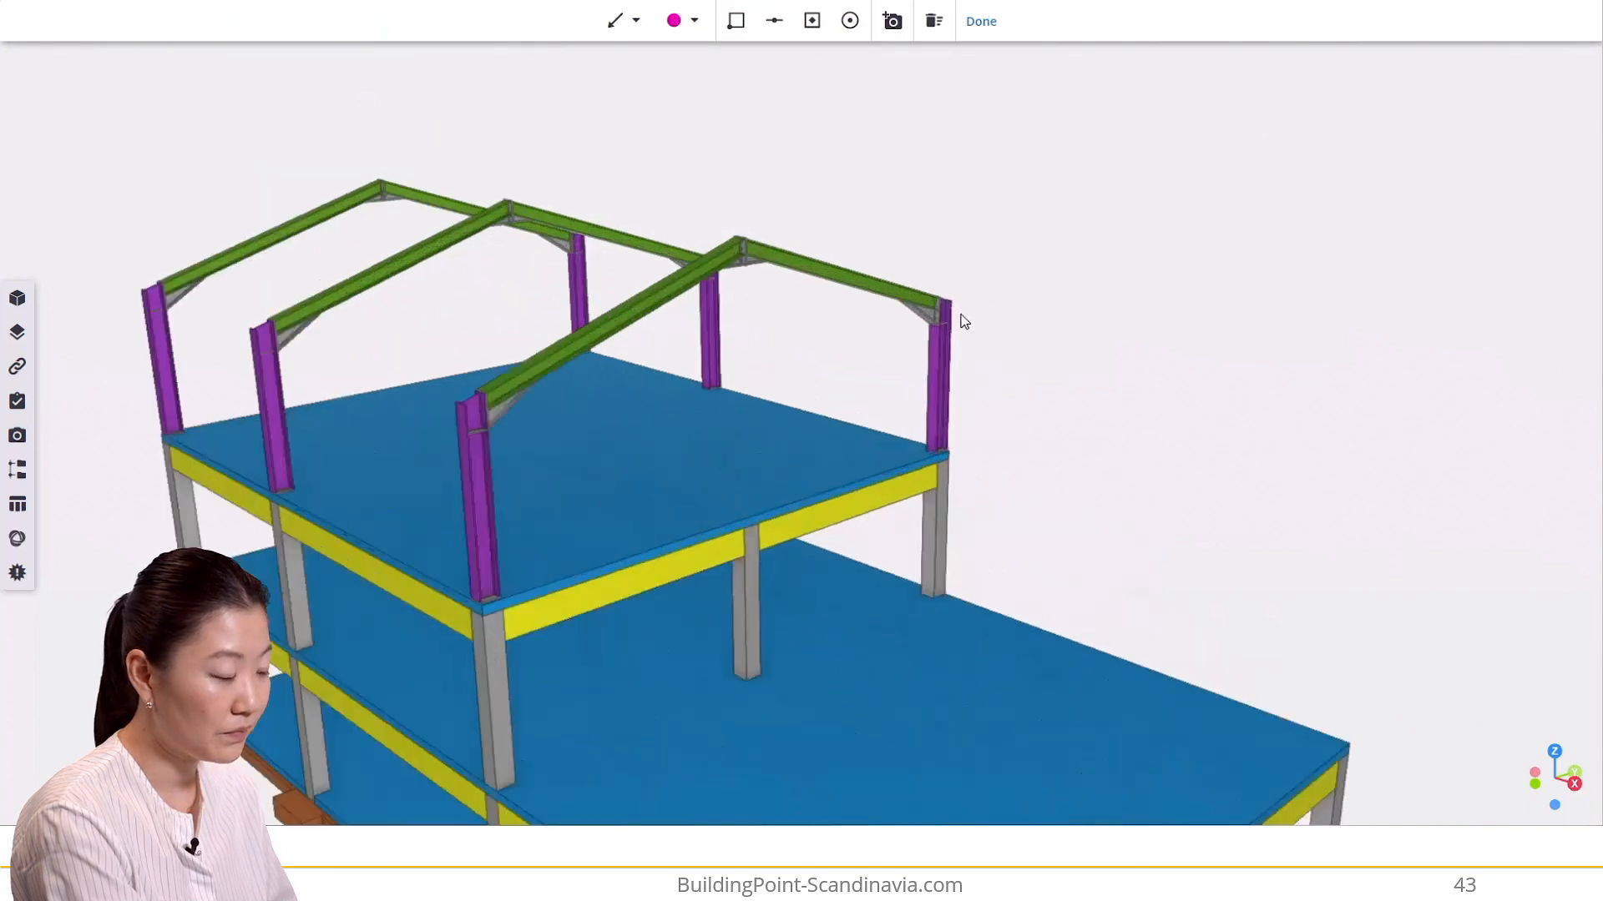
scroll(959, 317, up, 6)
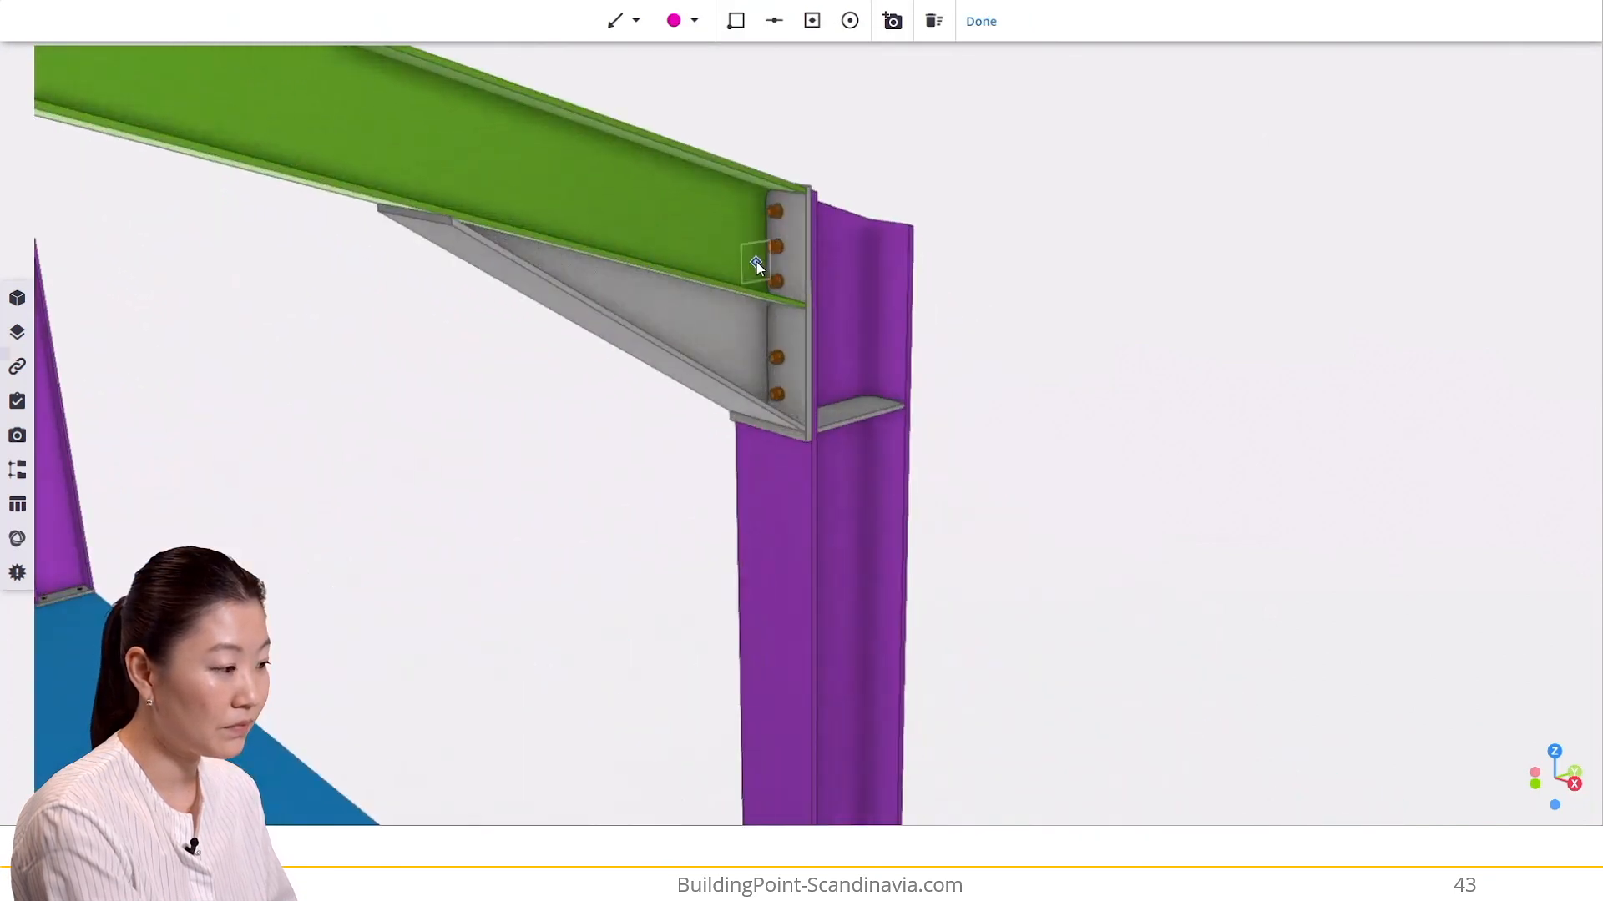
click(768, 250)
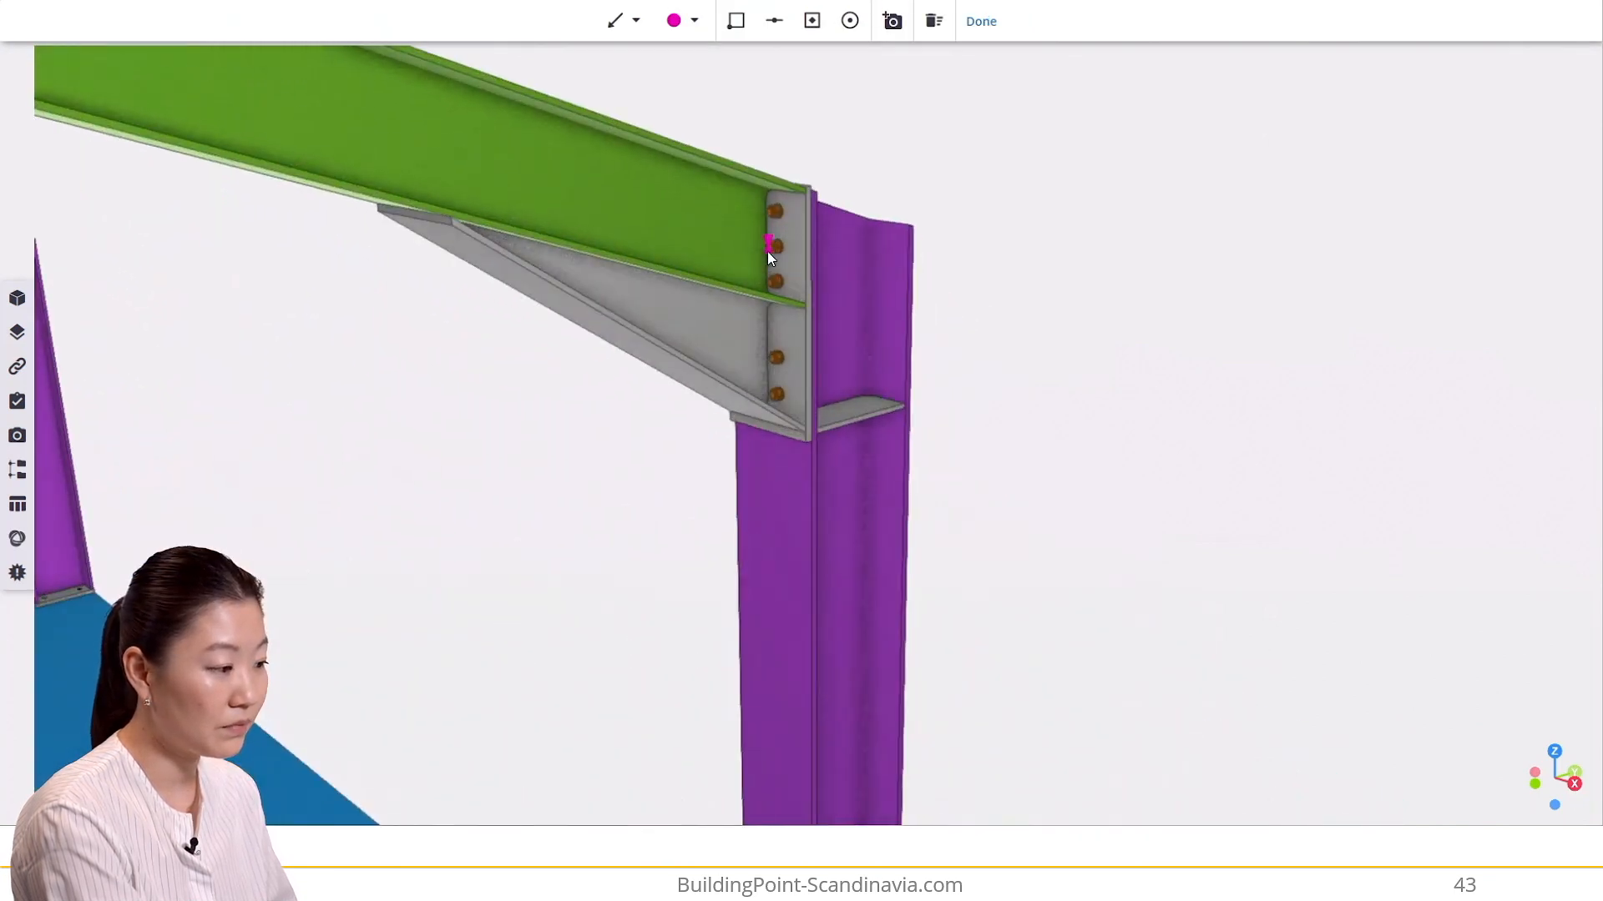
click(883, 329)
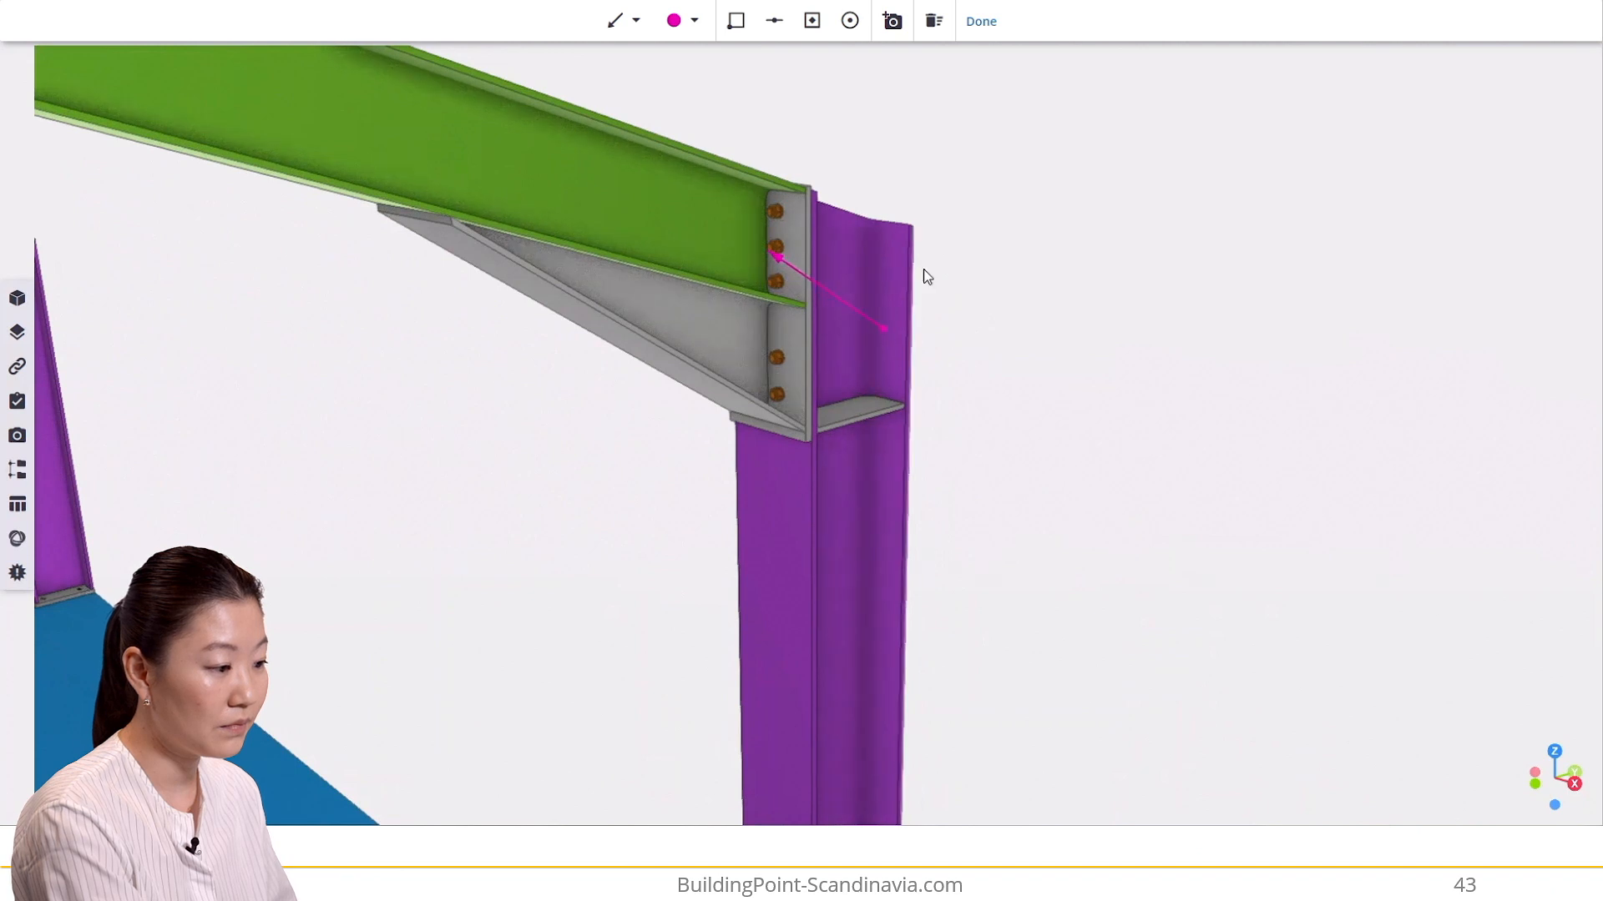
- Add a text markup reading "check if the bolt size is ok" beside the column, with its leader starting at the arrow's tail
click(637, 21)
click(655, 180)
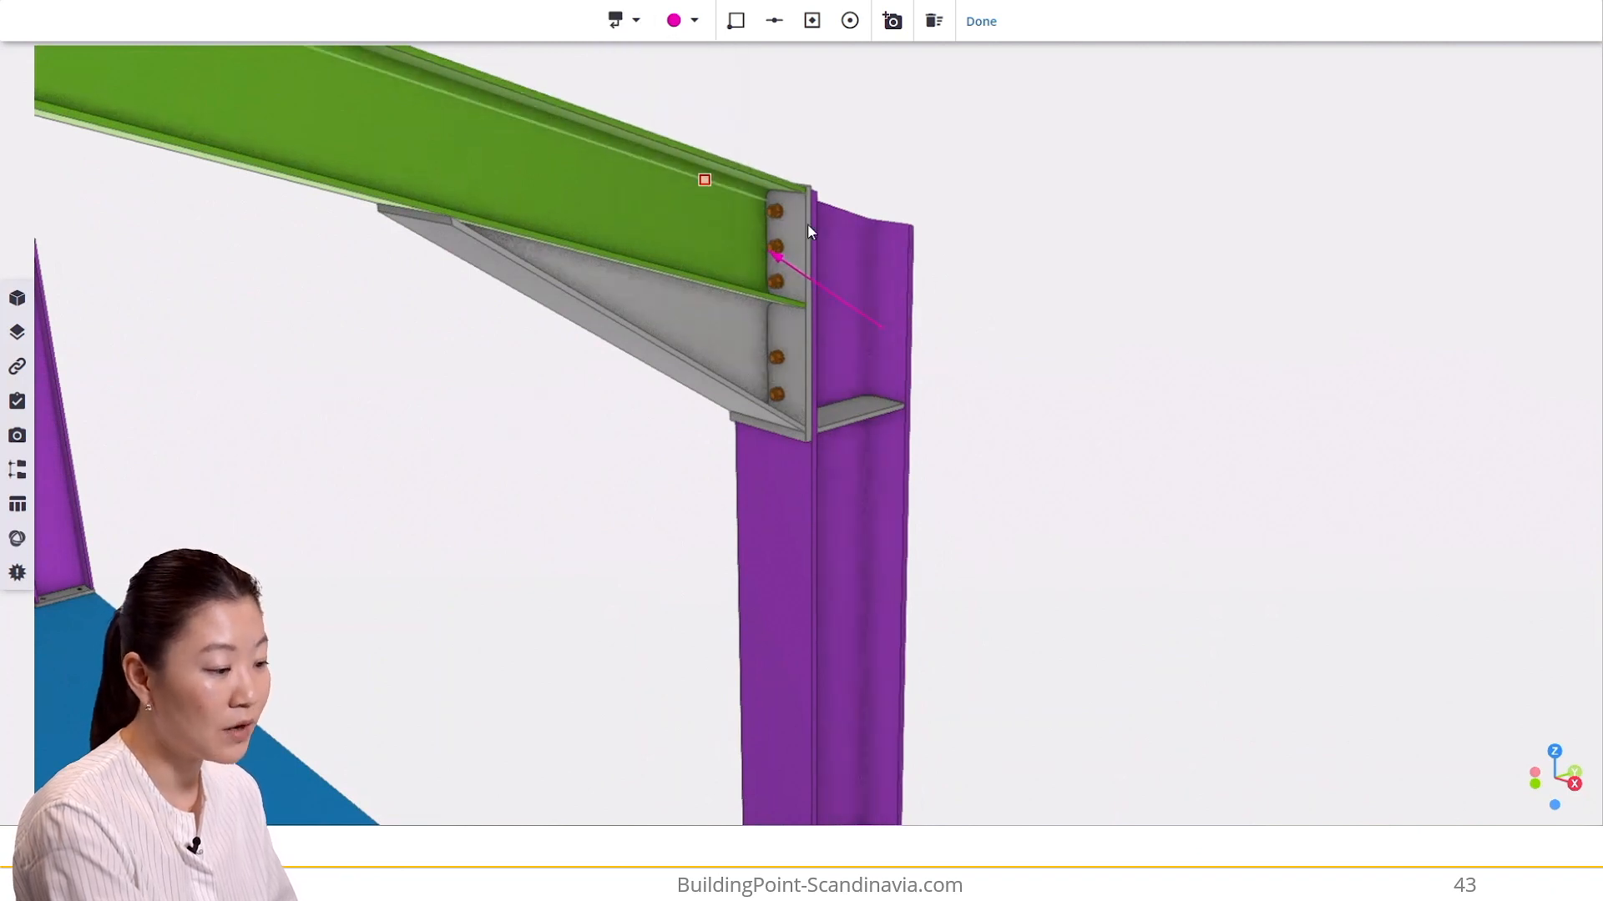
click(886, 329)
click(1063, 341)
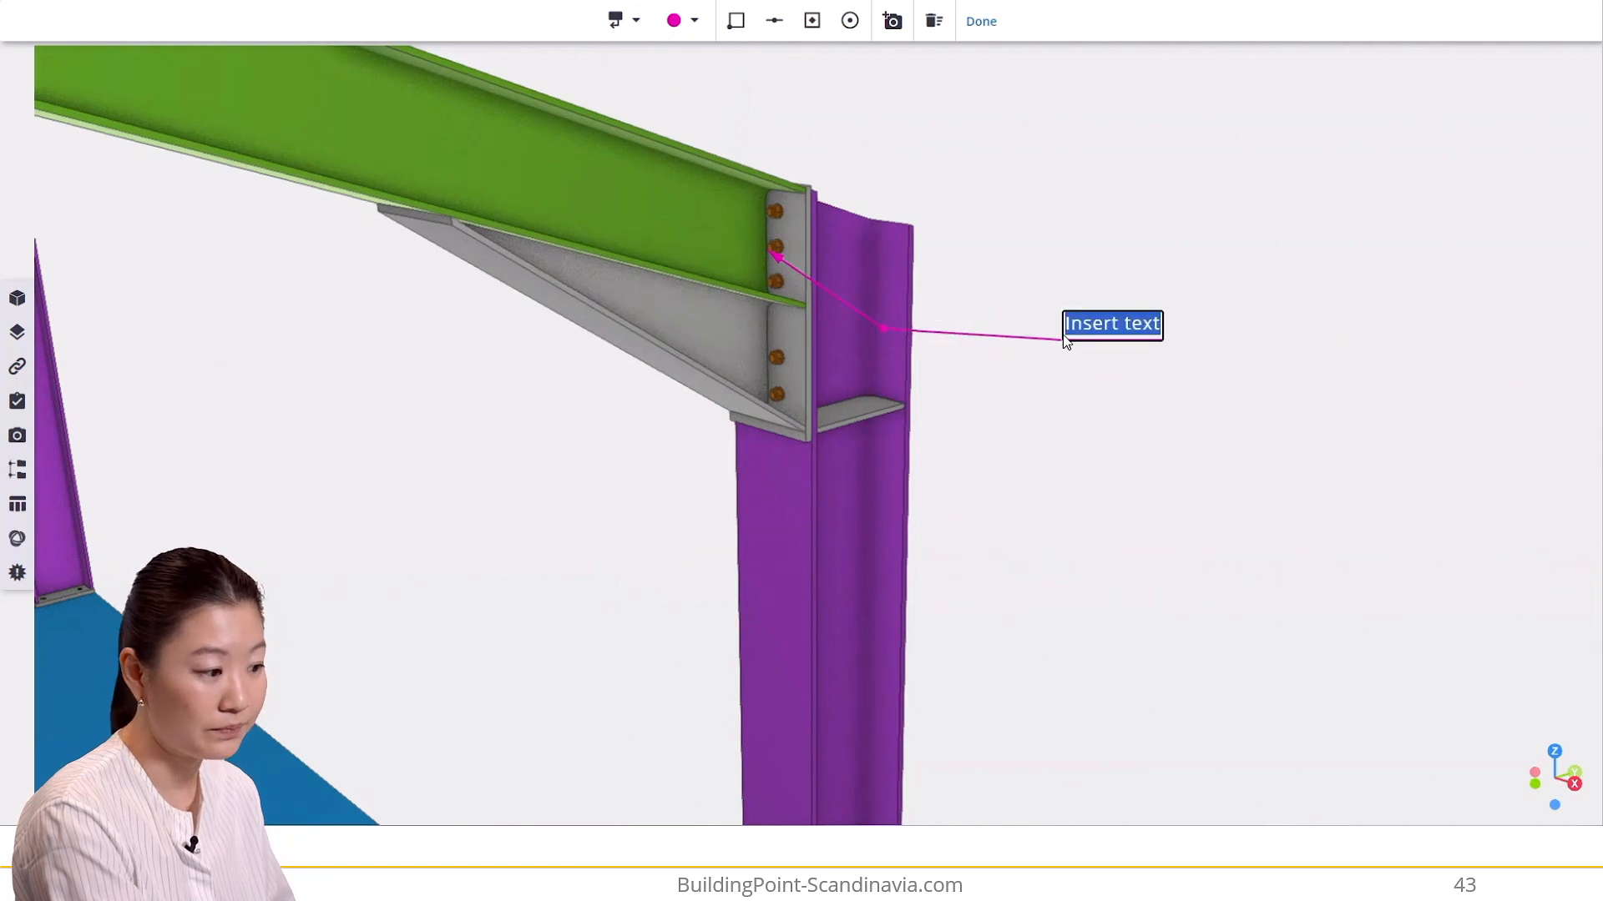
text(check)
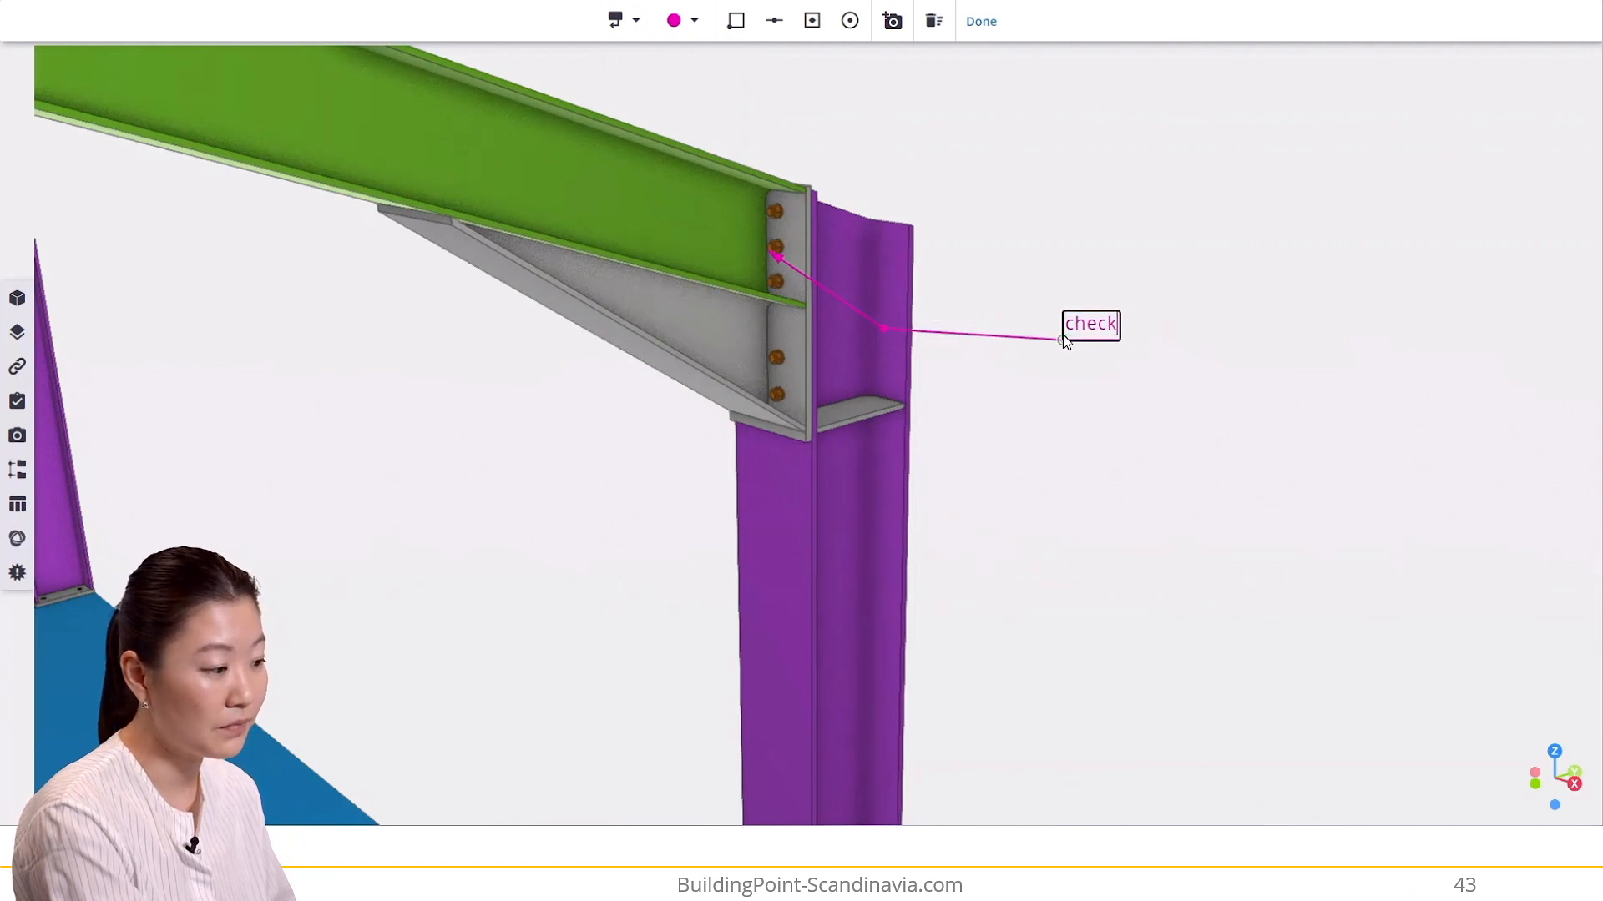
text( if the bolt)
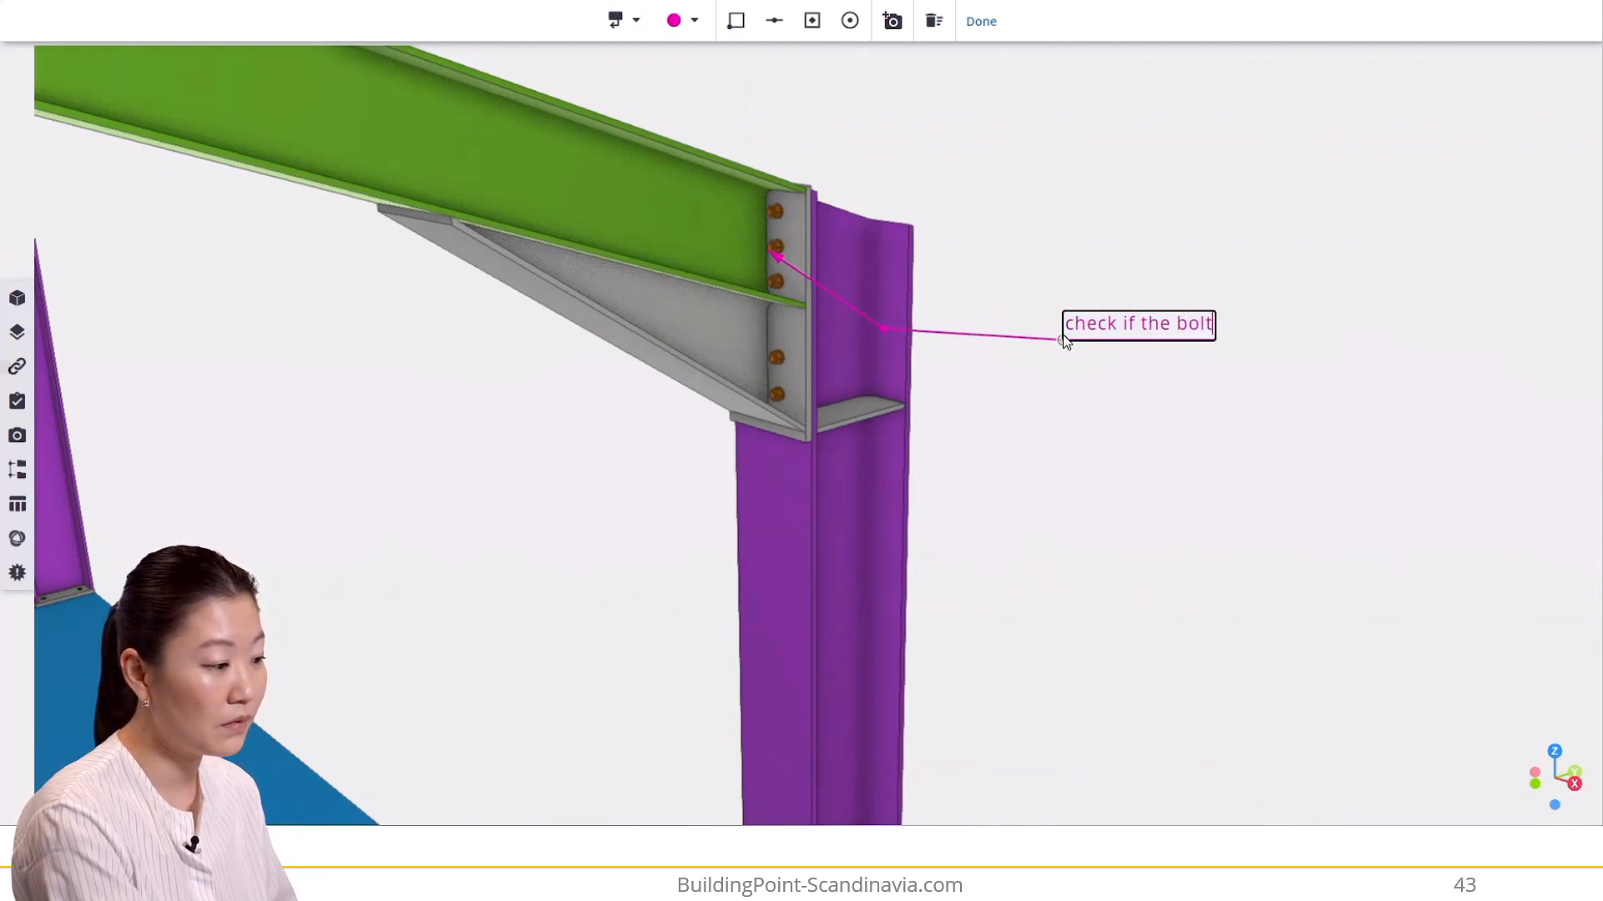
text( size is ok)
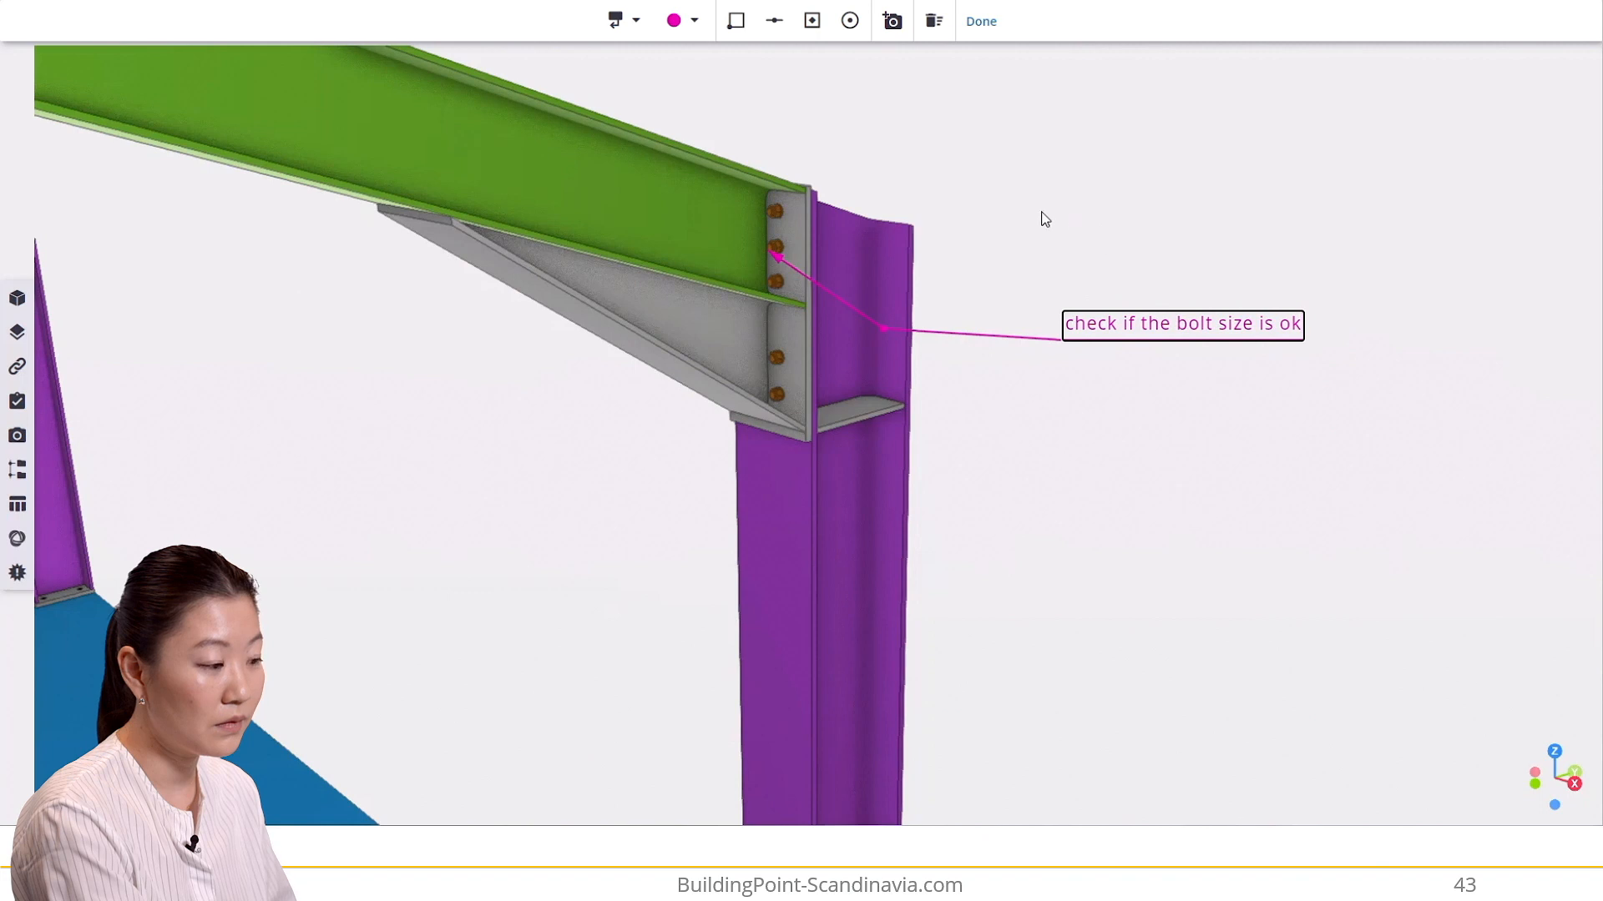
- Save the marked-up connection as a view with the title and description "Bolt size", finish the markup and close the view details
click(898, 31)
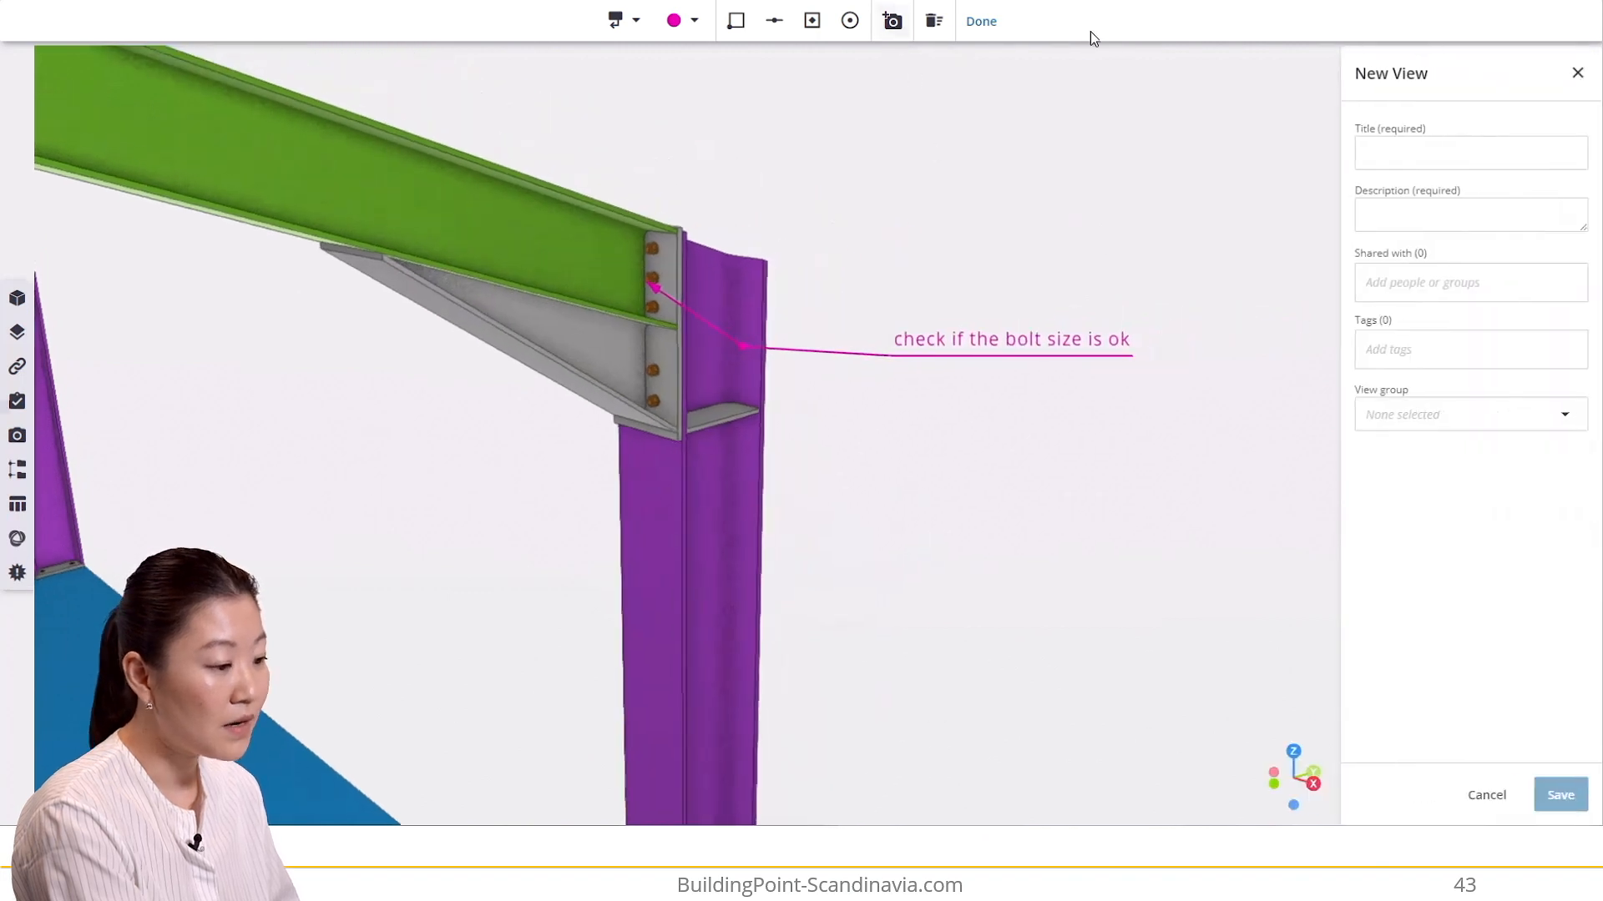
click(1388, 144)
text(Bolt size)
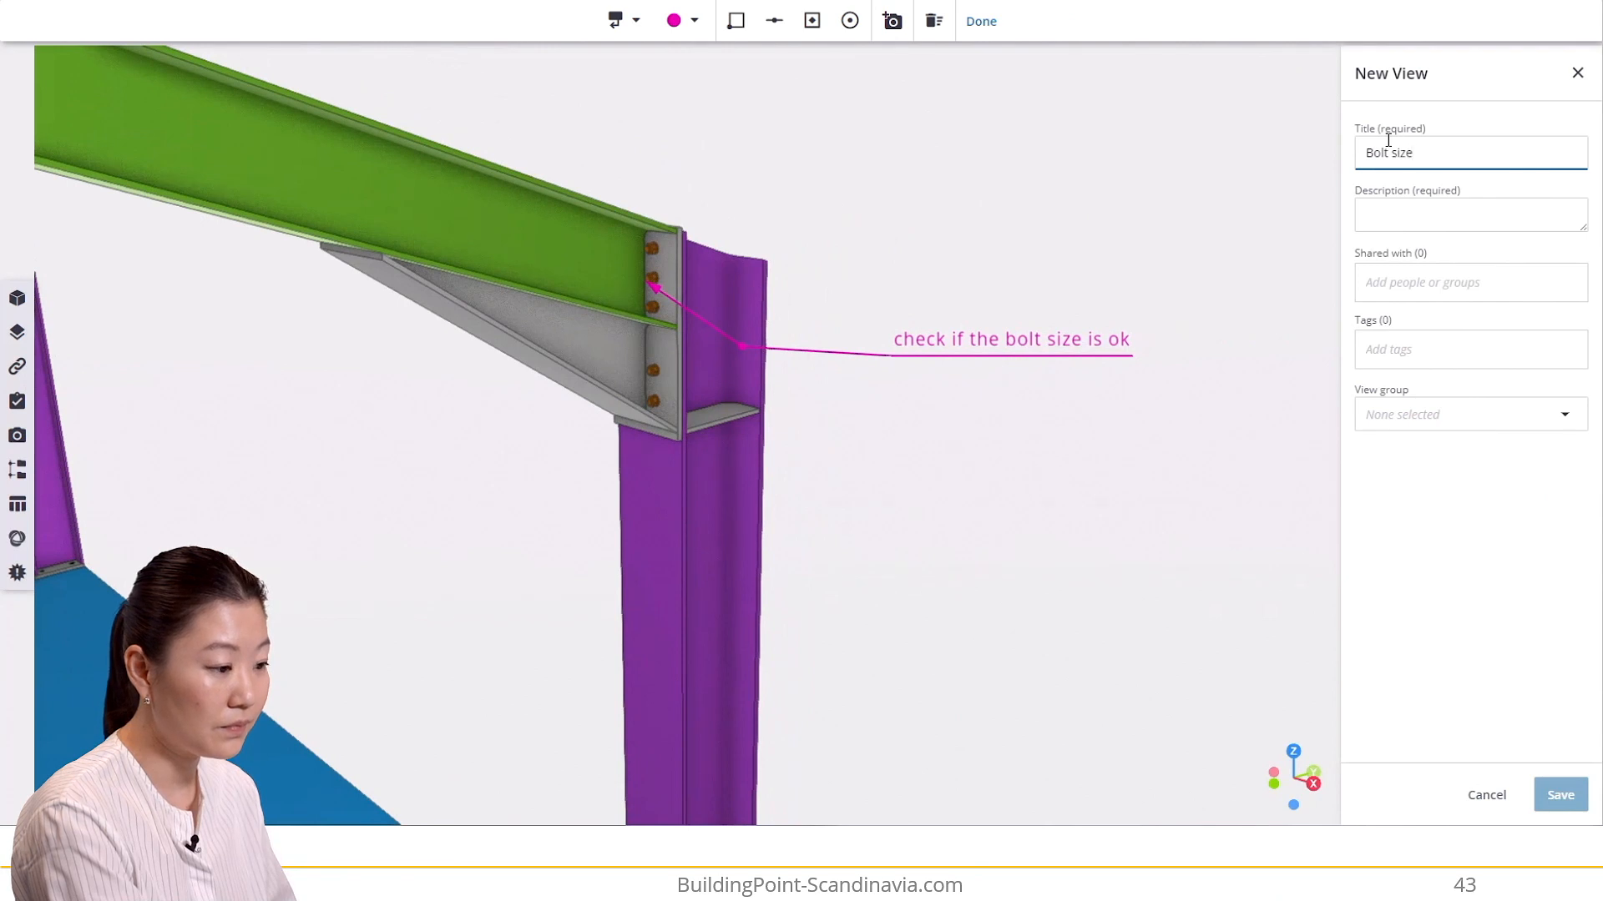
drag(1427, 150, 1366, 142)
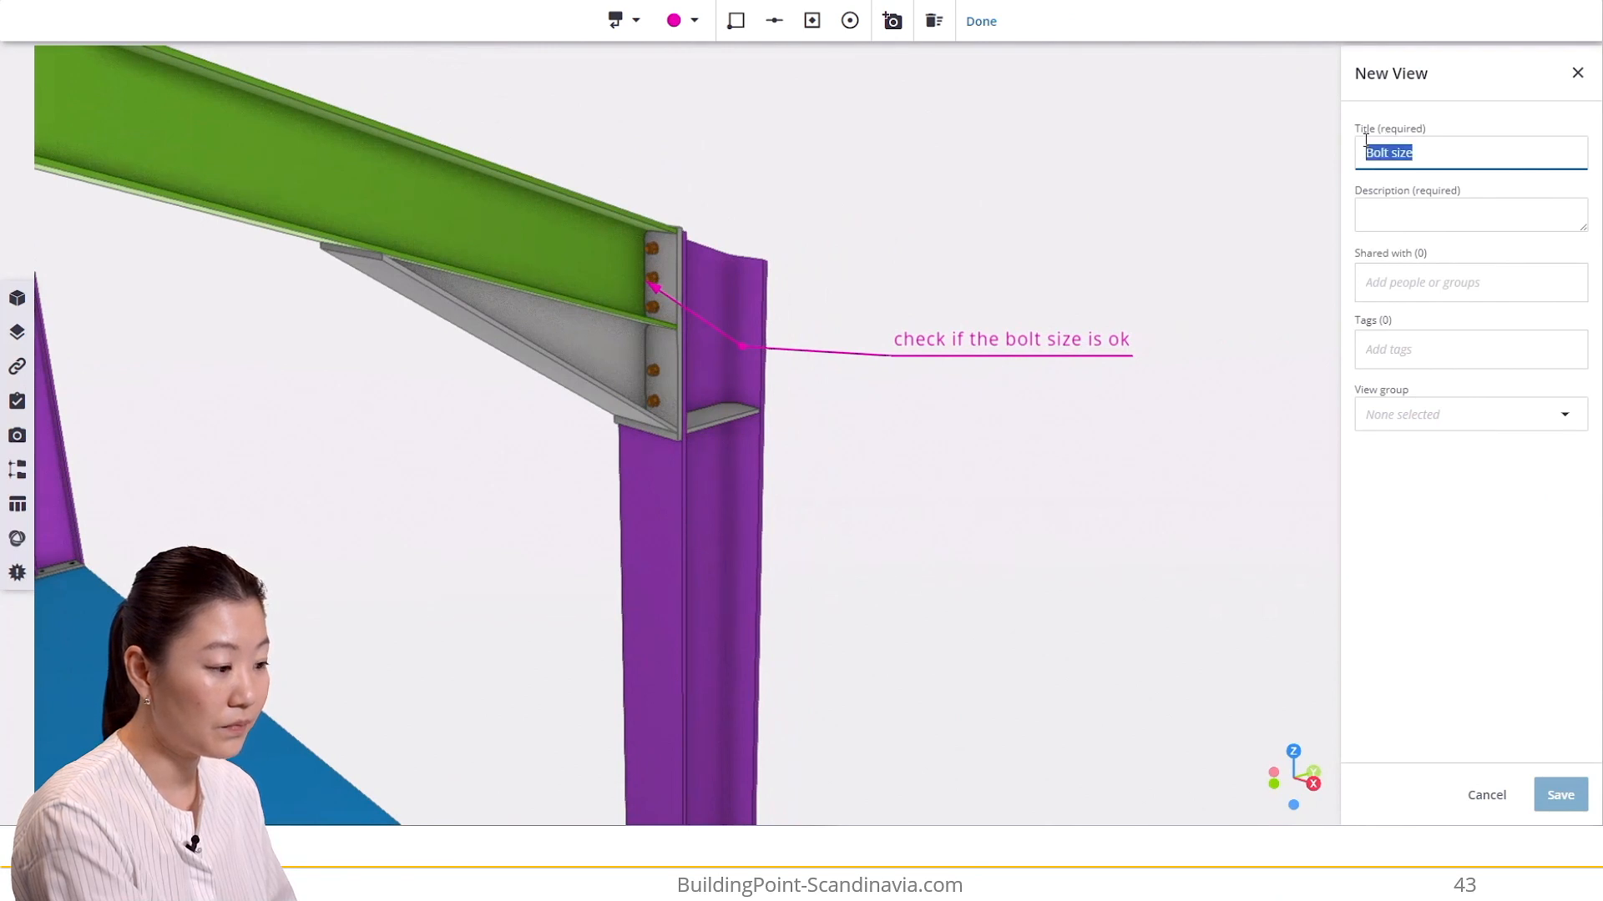
key(ctrl+c)
click(1403, 217)
key(ctrl+v)
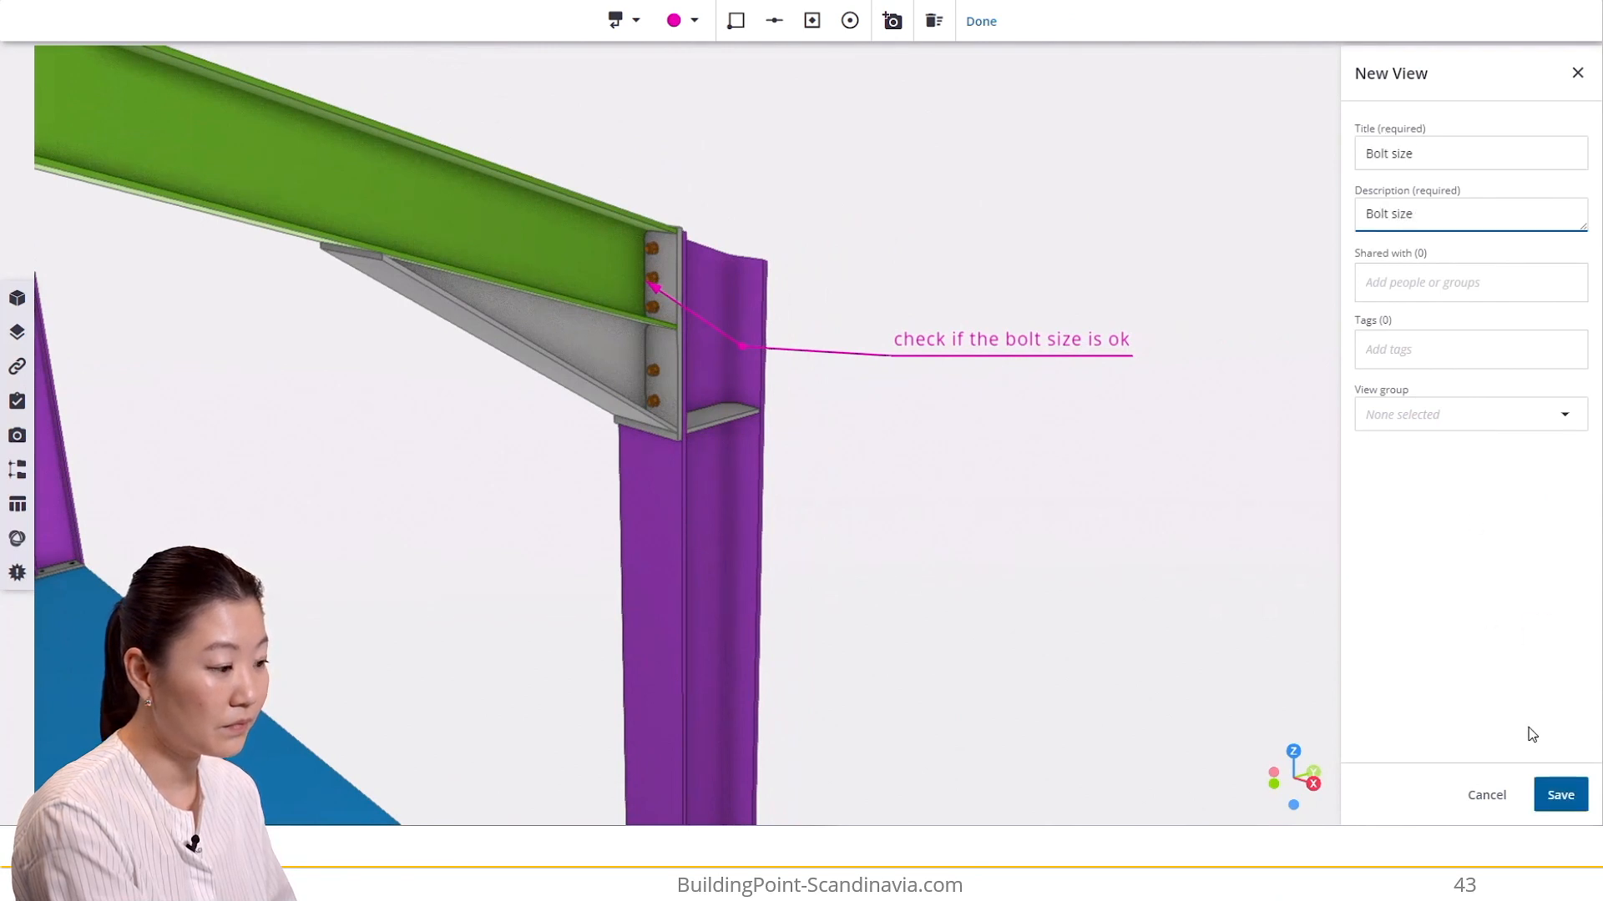
click(1549, 781)
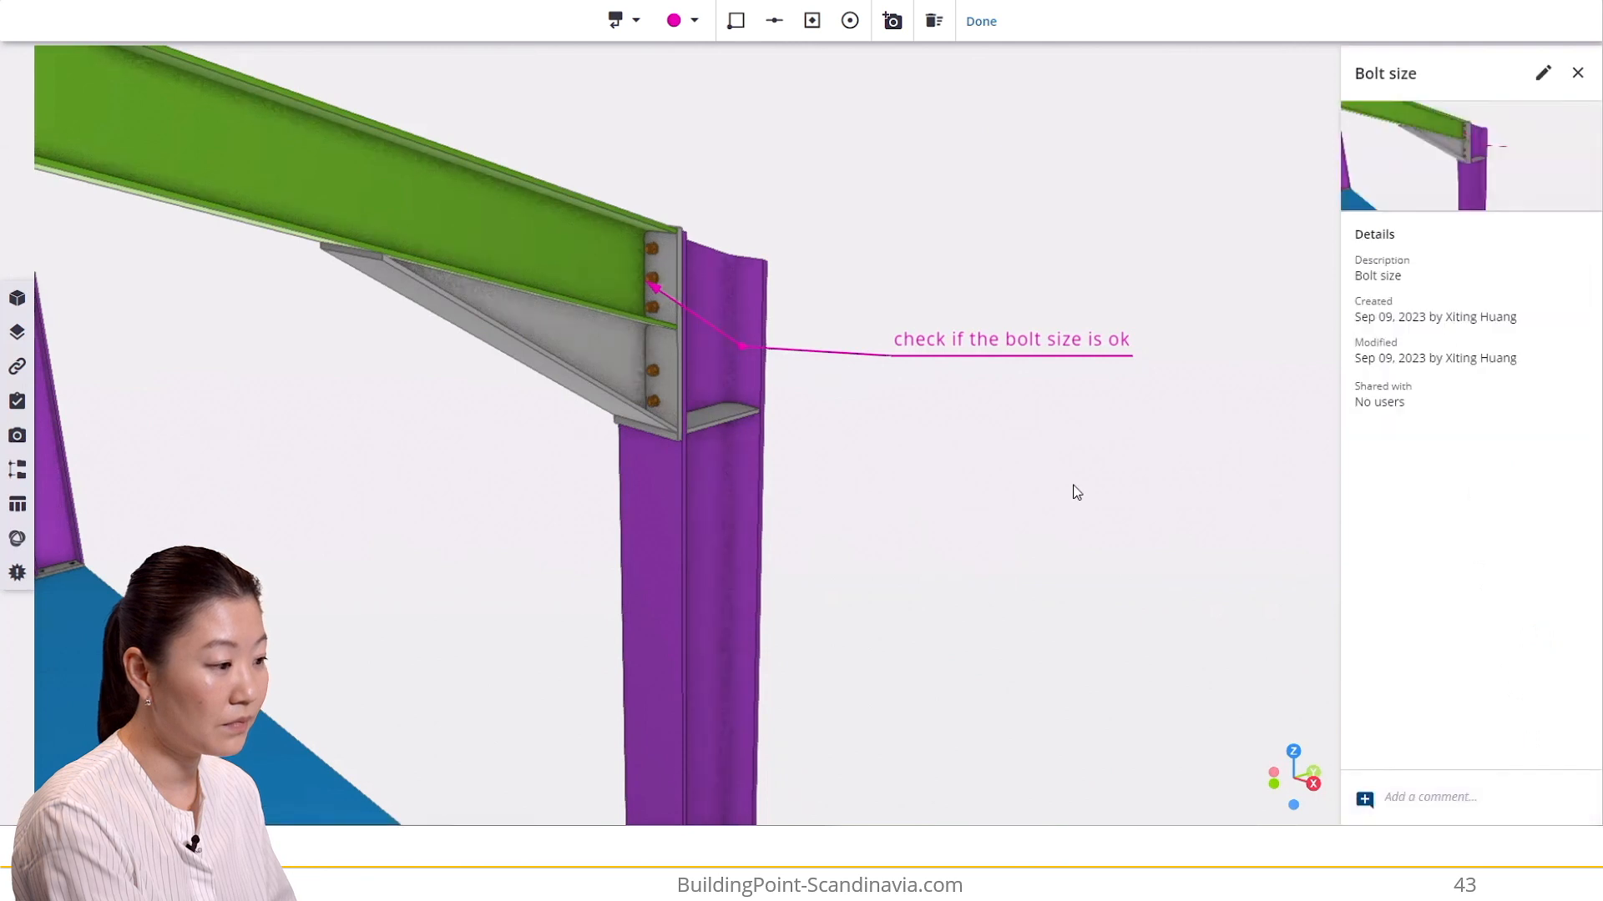
click(982, 23)
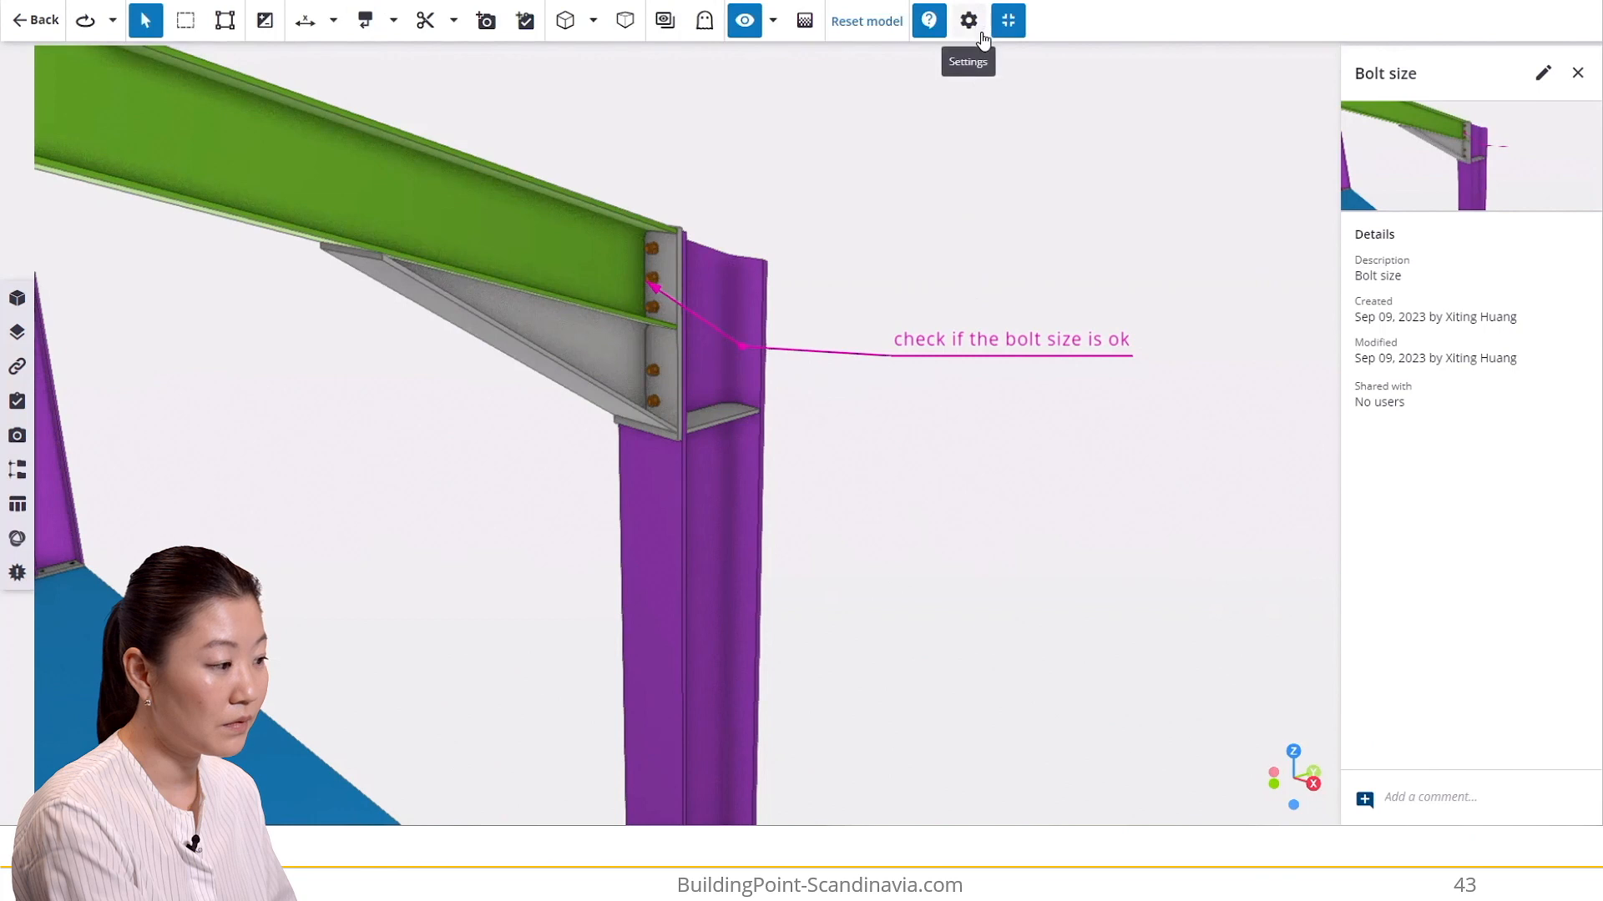
click(1577, 73)
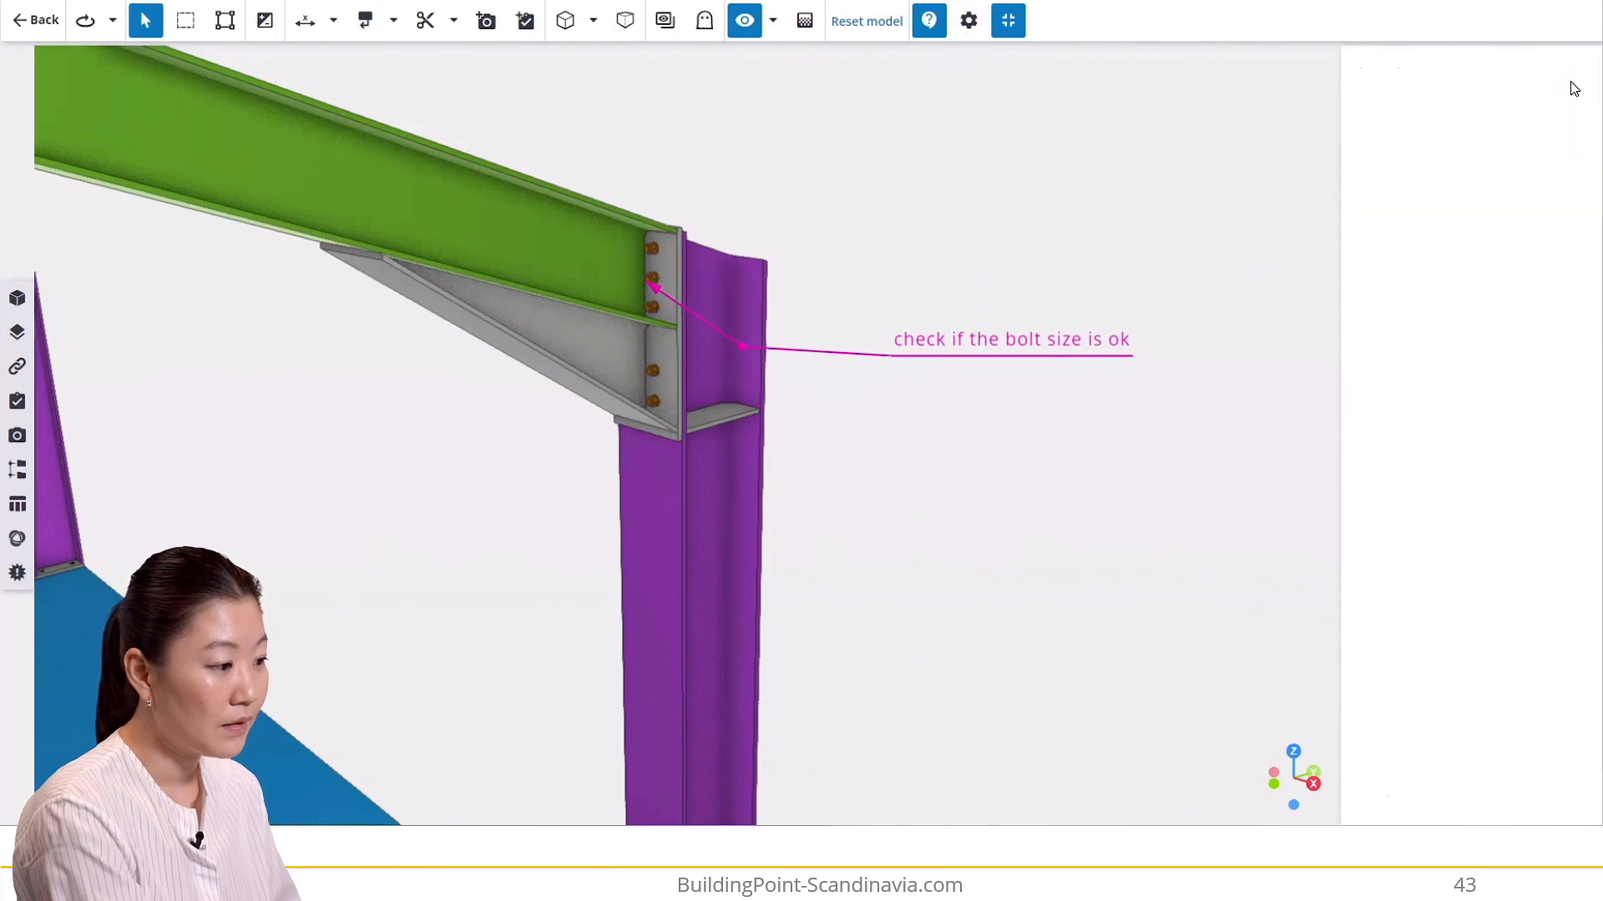
- Recolour the "check if the bolt size is ok" text markup light orange
scroll(951, 349, down, 3)
drag(902, 417, 952, 431)
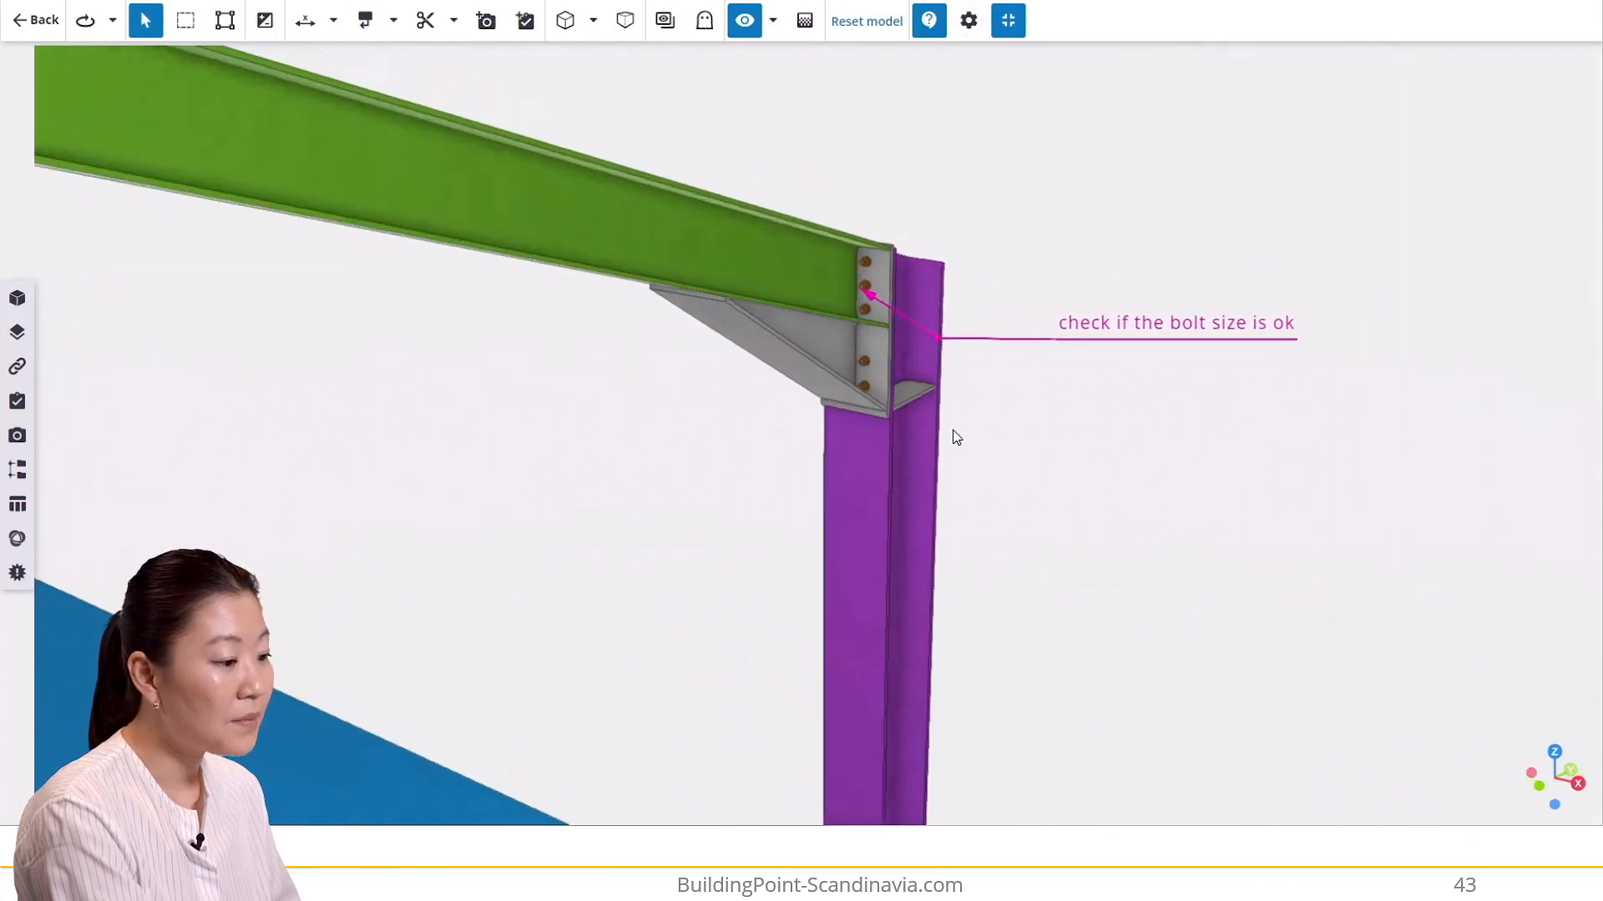
drag(1032, 339, 1119, 303)
click(1119, 304)
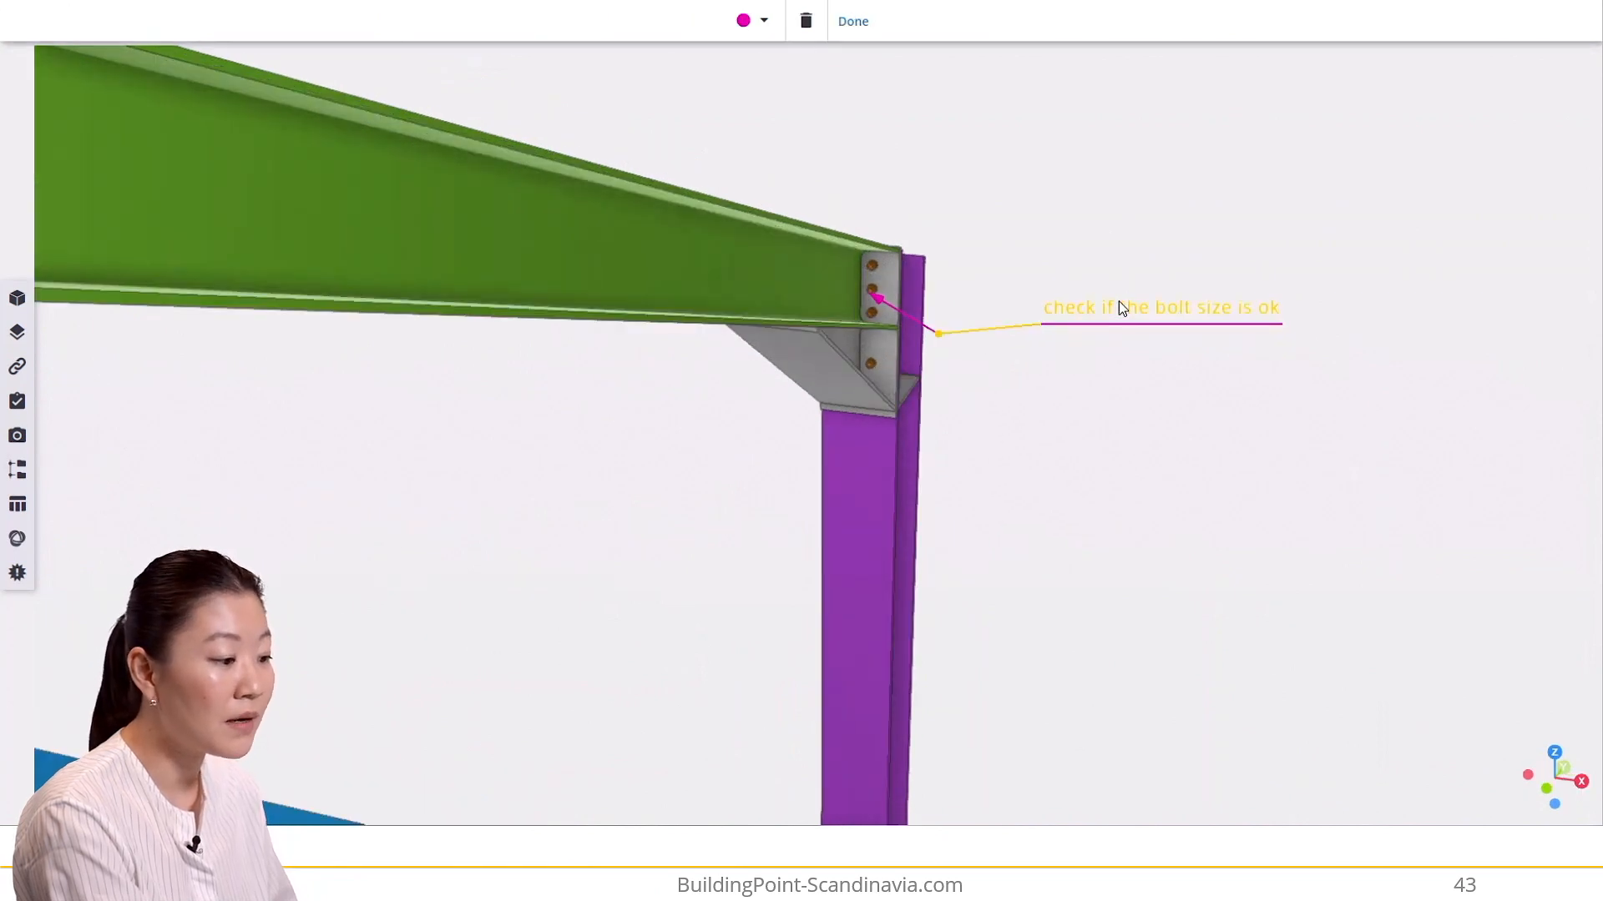
click(759, 21)
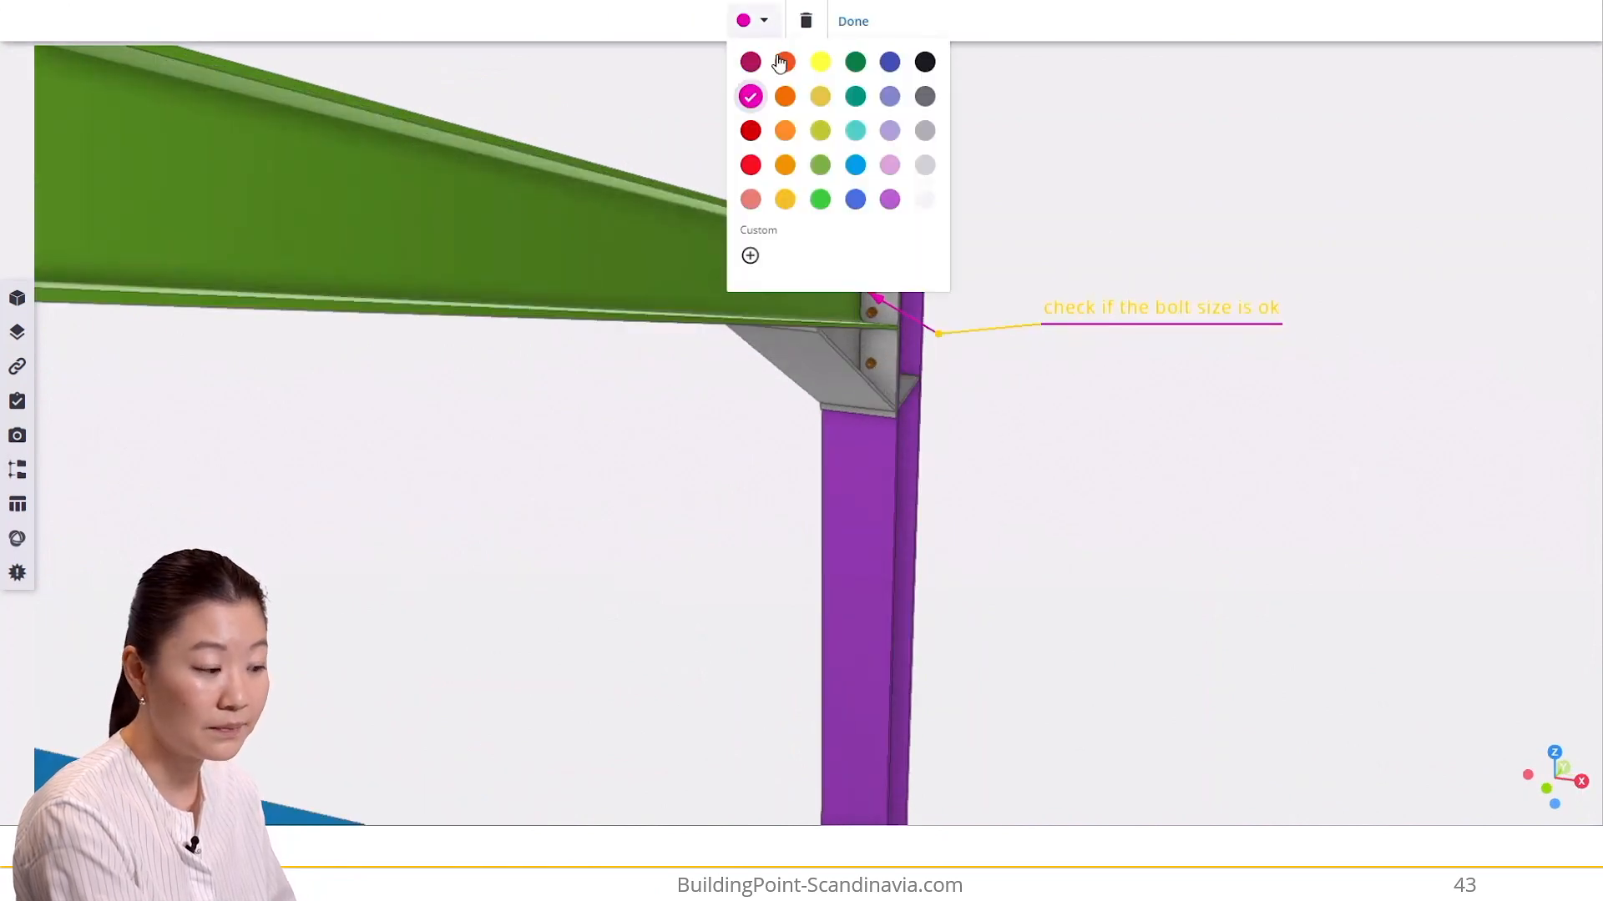
click(784, 132)
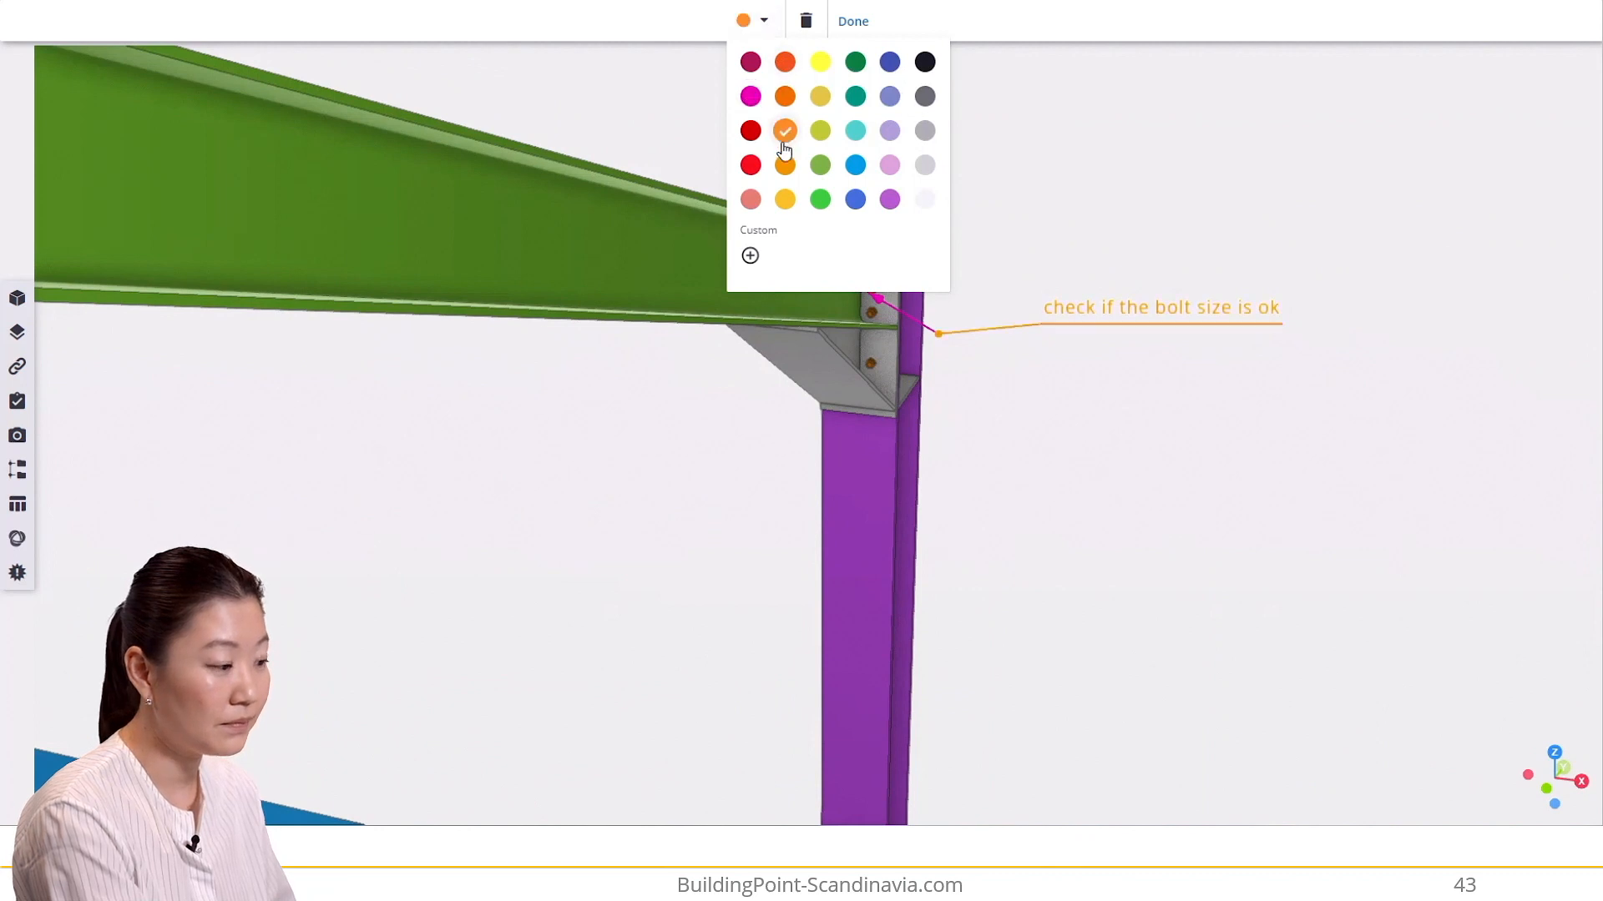
click(1001, 105)
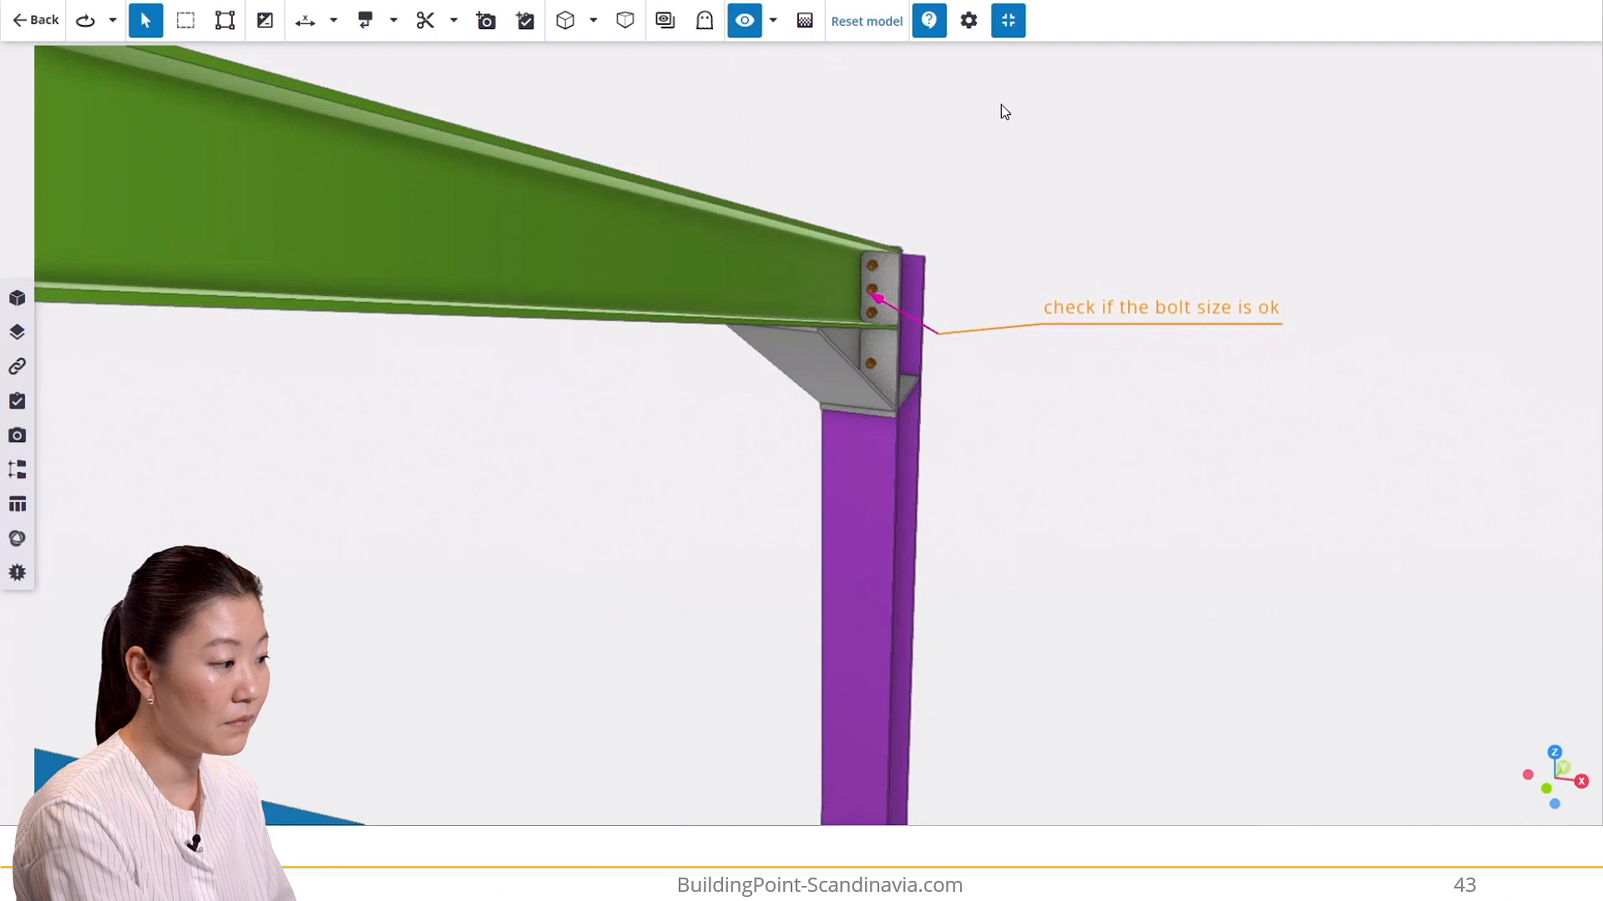
- Delete all markups from the model
click(393, 21)
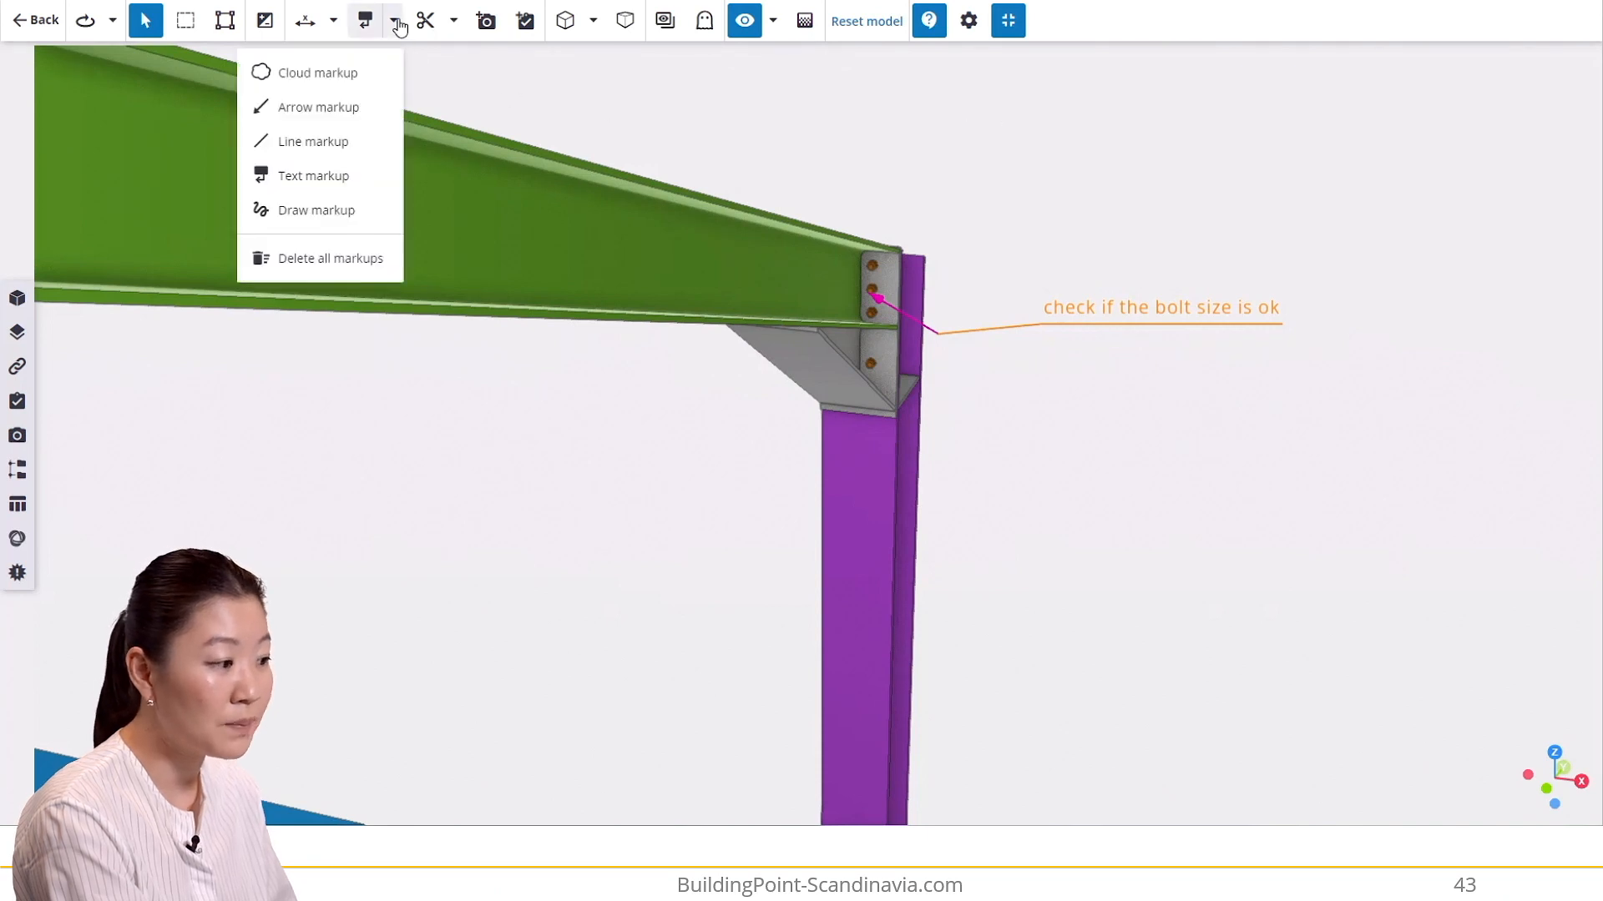
click(370, 261)
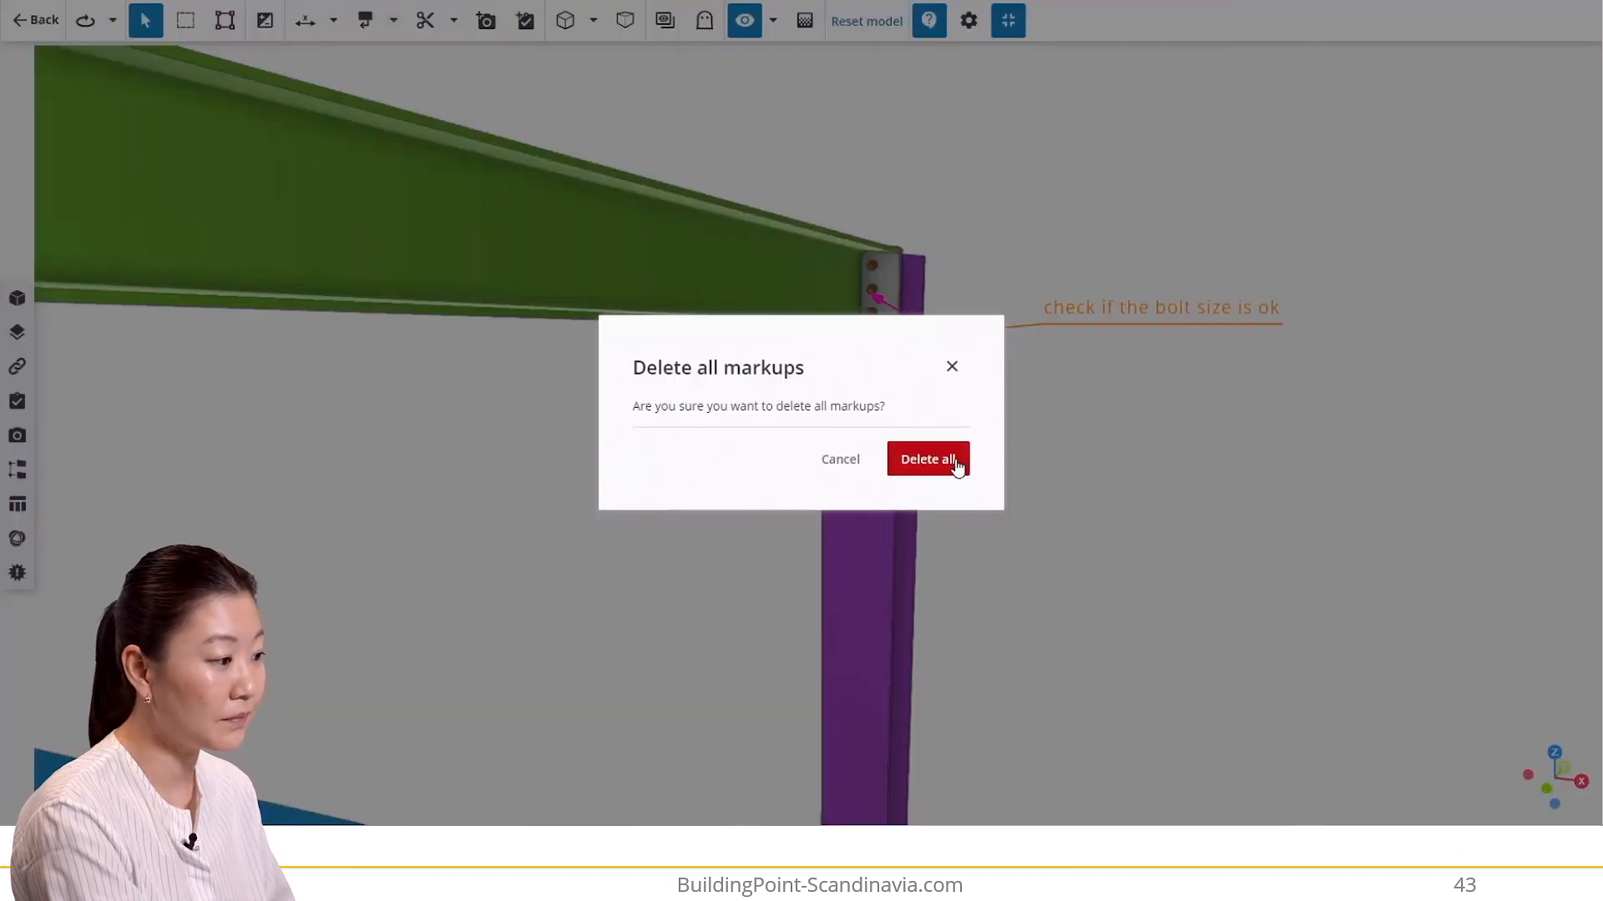
click(957, 466)
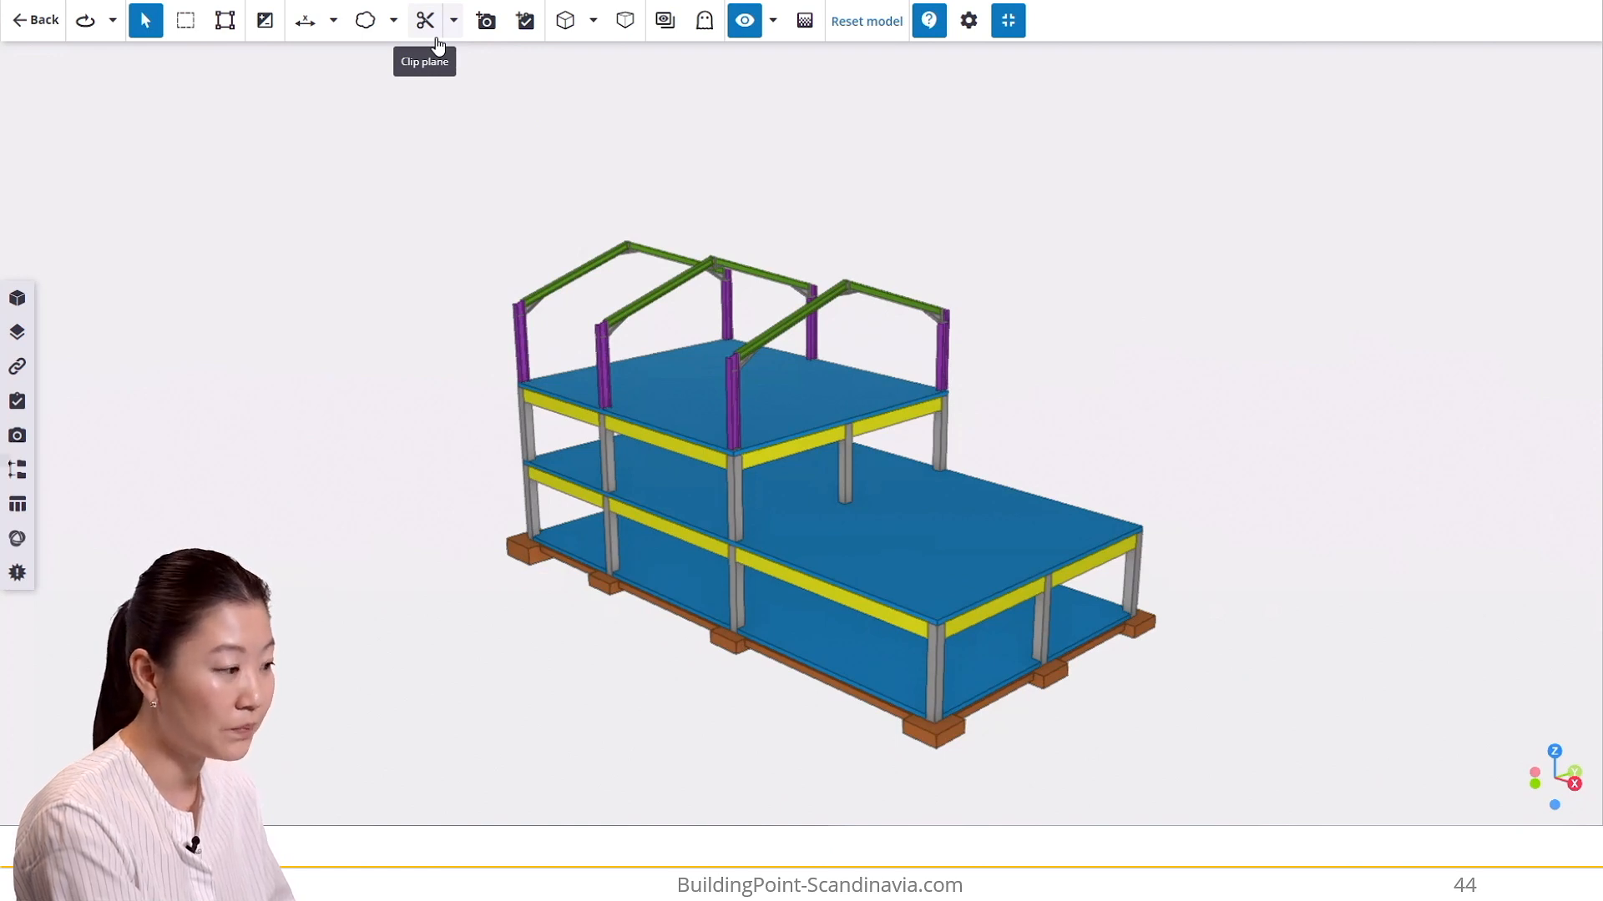
- Place a clip plane at the front corner footing, cutting across the short side of the building, and finish editing it
click(436, 39)
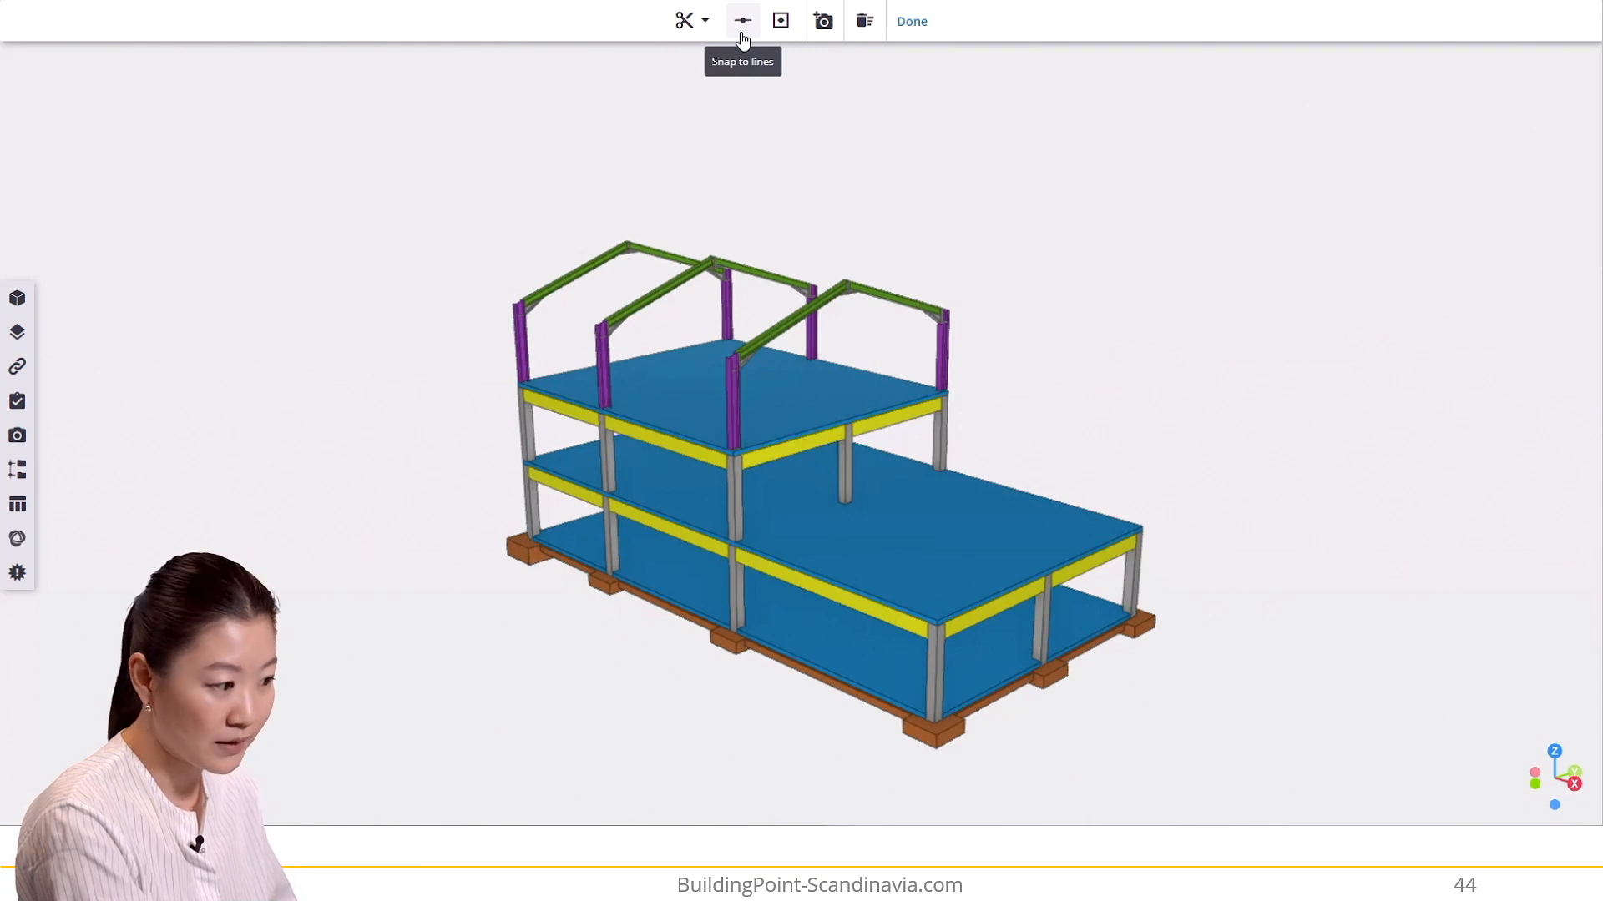
scroll(928, 735, up, 5)
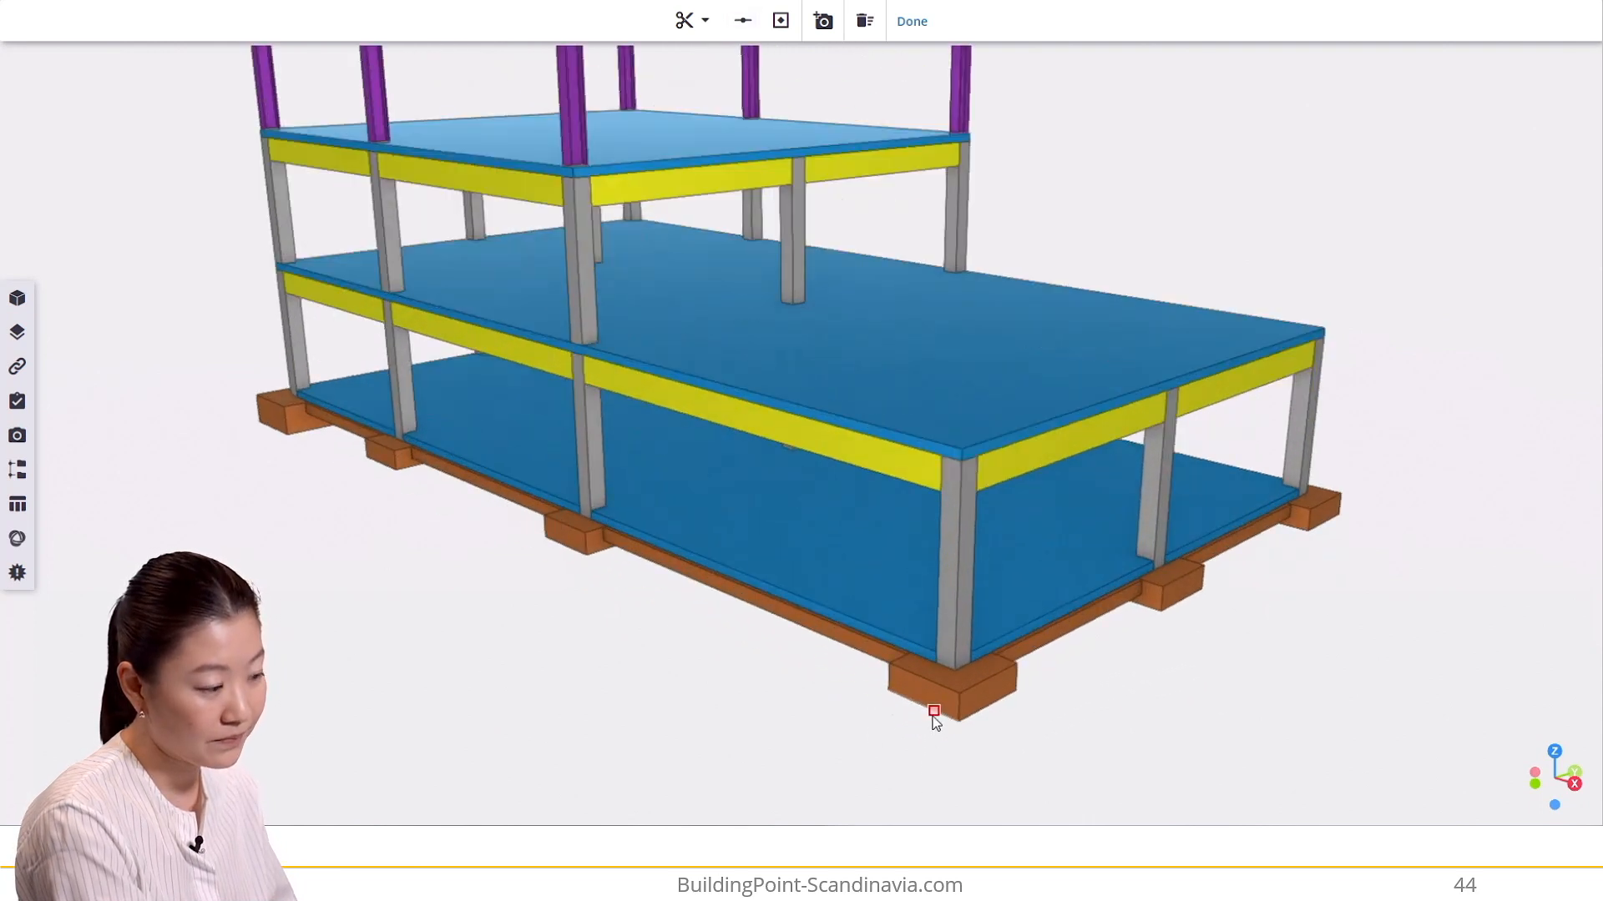
click(934, 712)
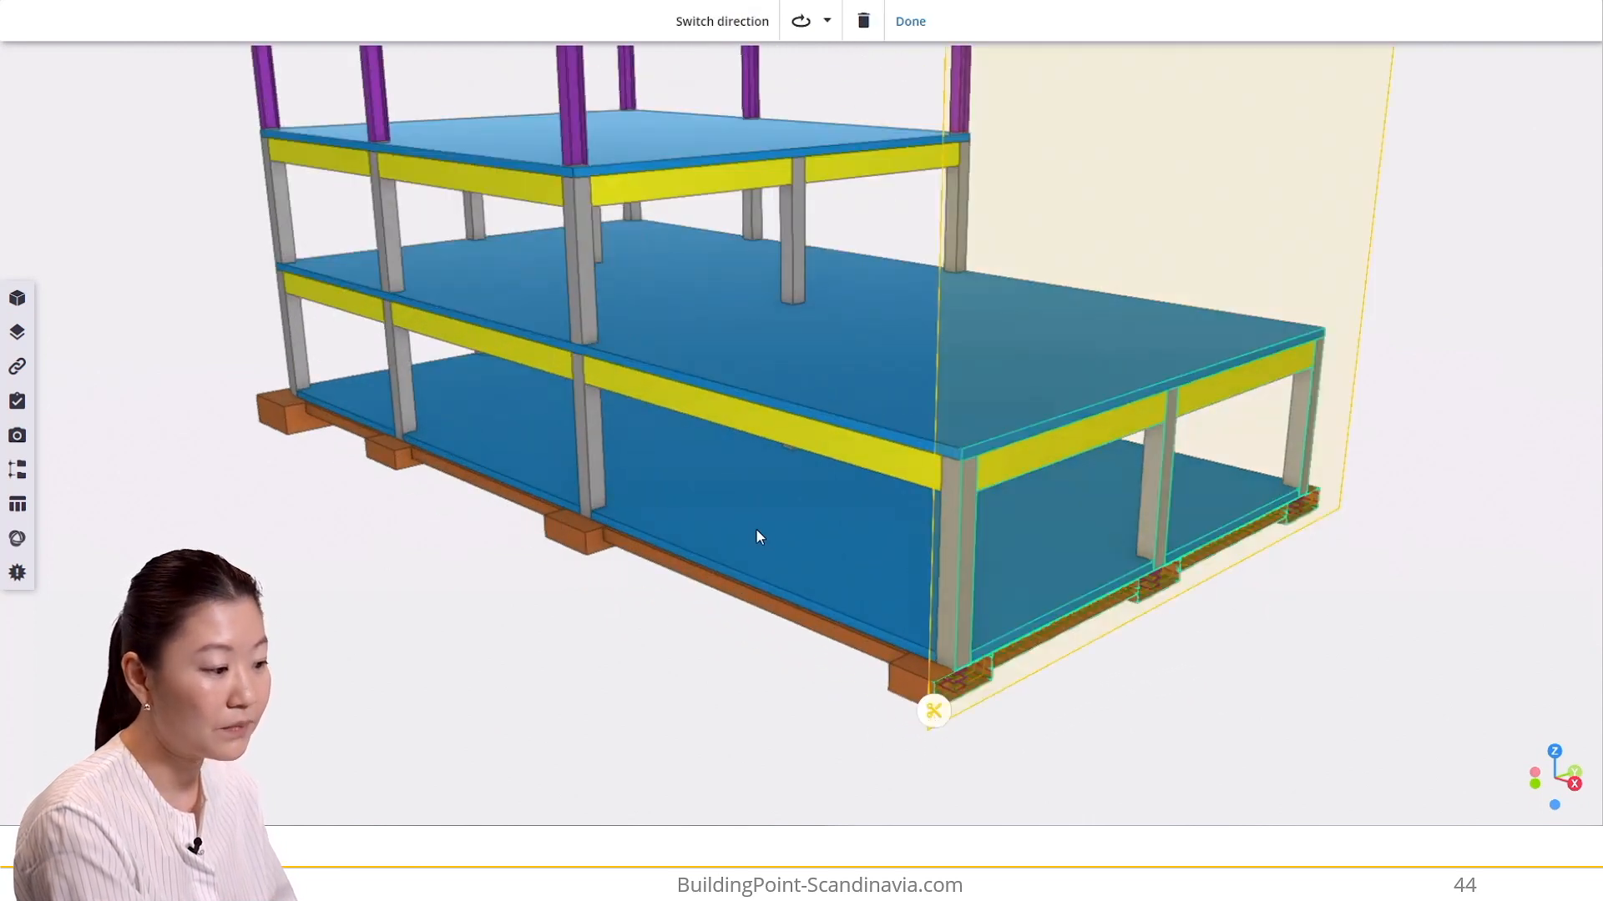
scroll(754, 528, down, 3)
scroll(758, 536, down, 1)
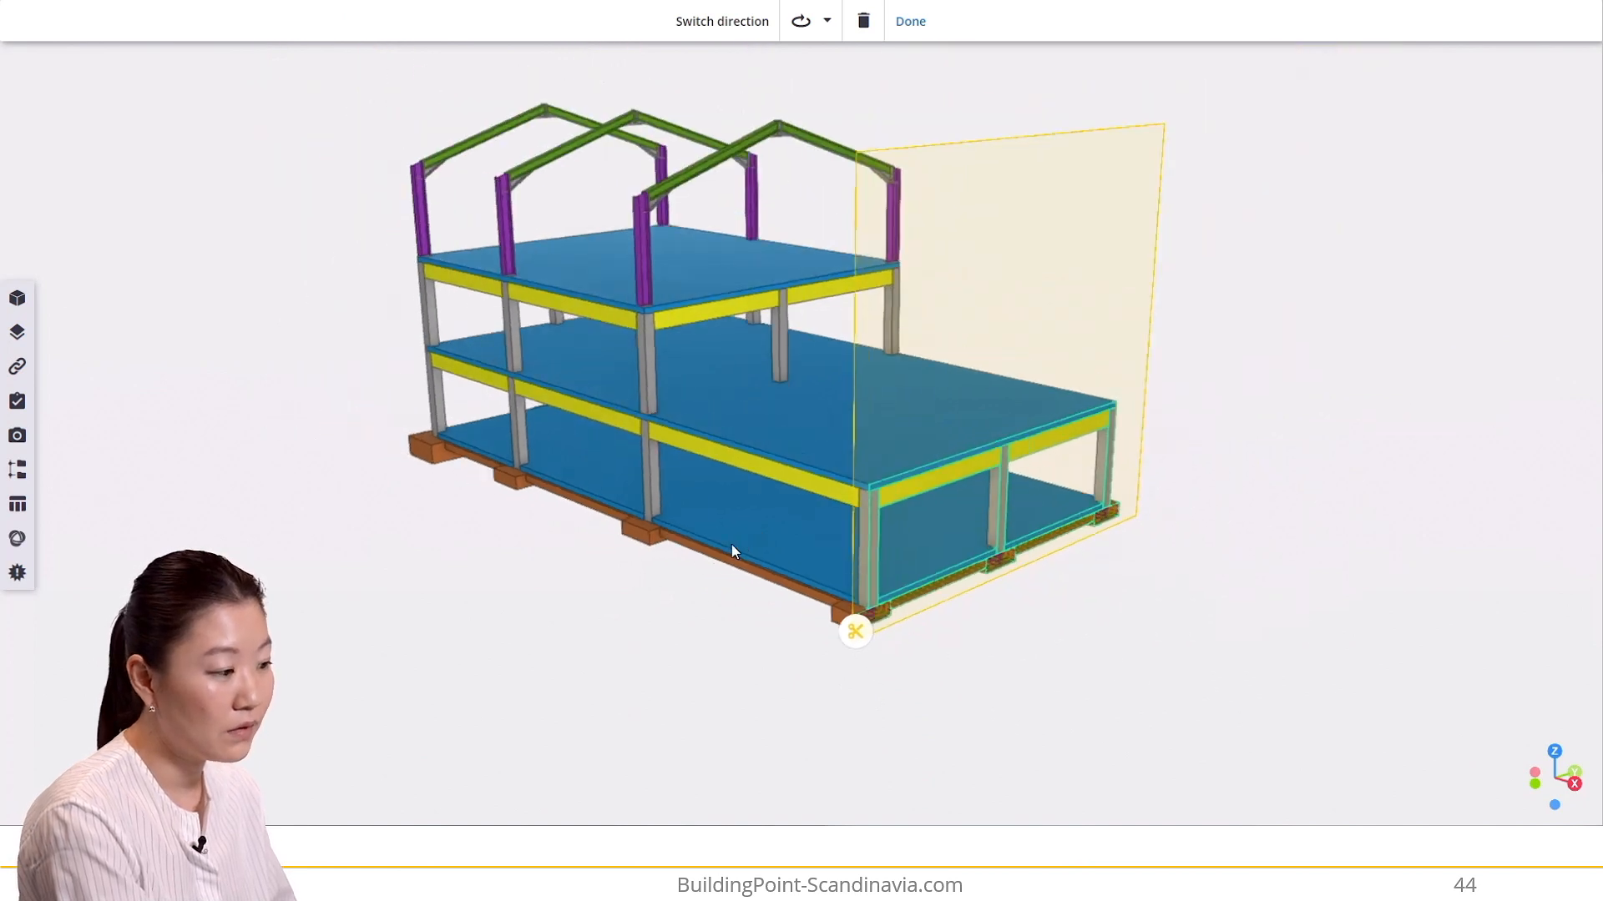
click(909, 23)
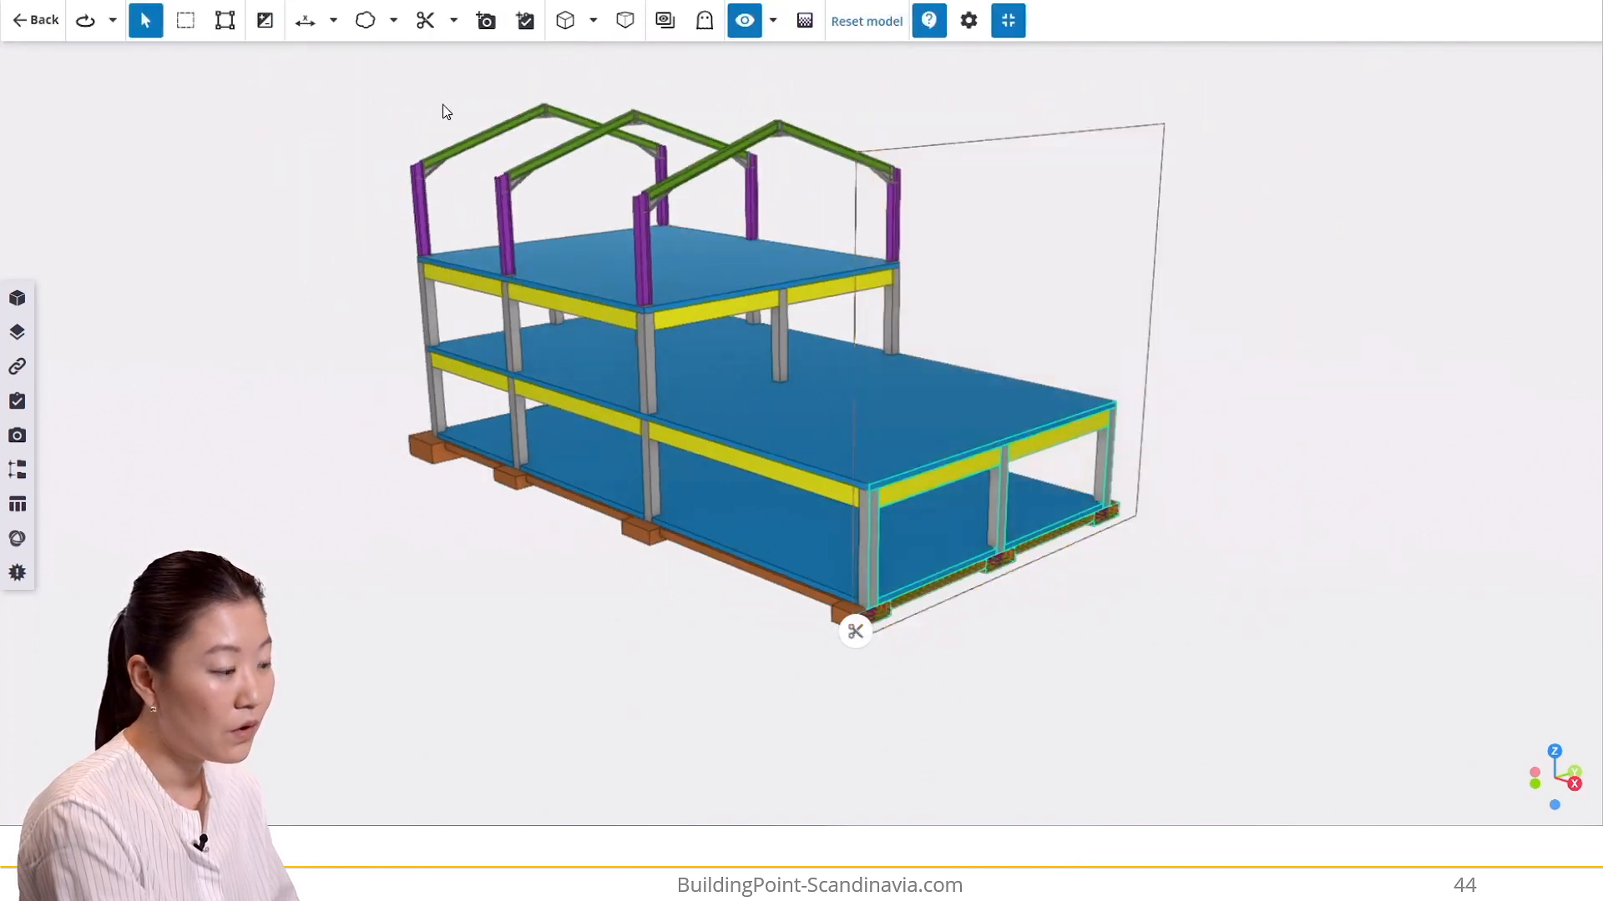
- Add a vertical clip plane at the middle footing on the long side of the building and delete that plane again
click(453, 23)
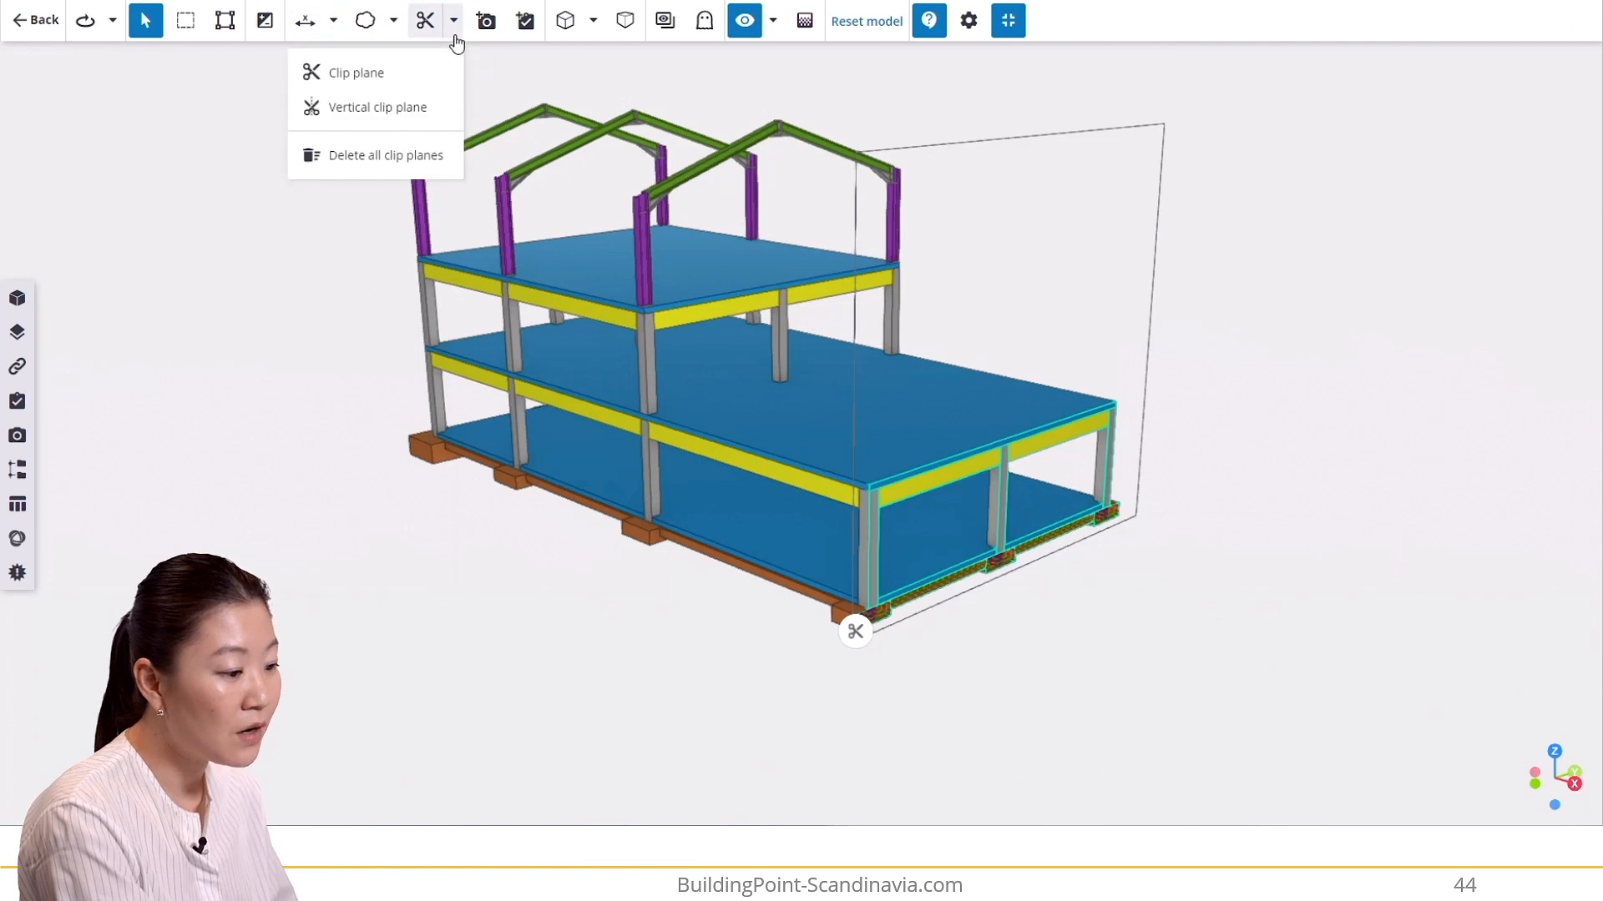
click(426, 123)
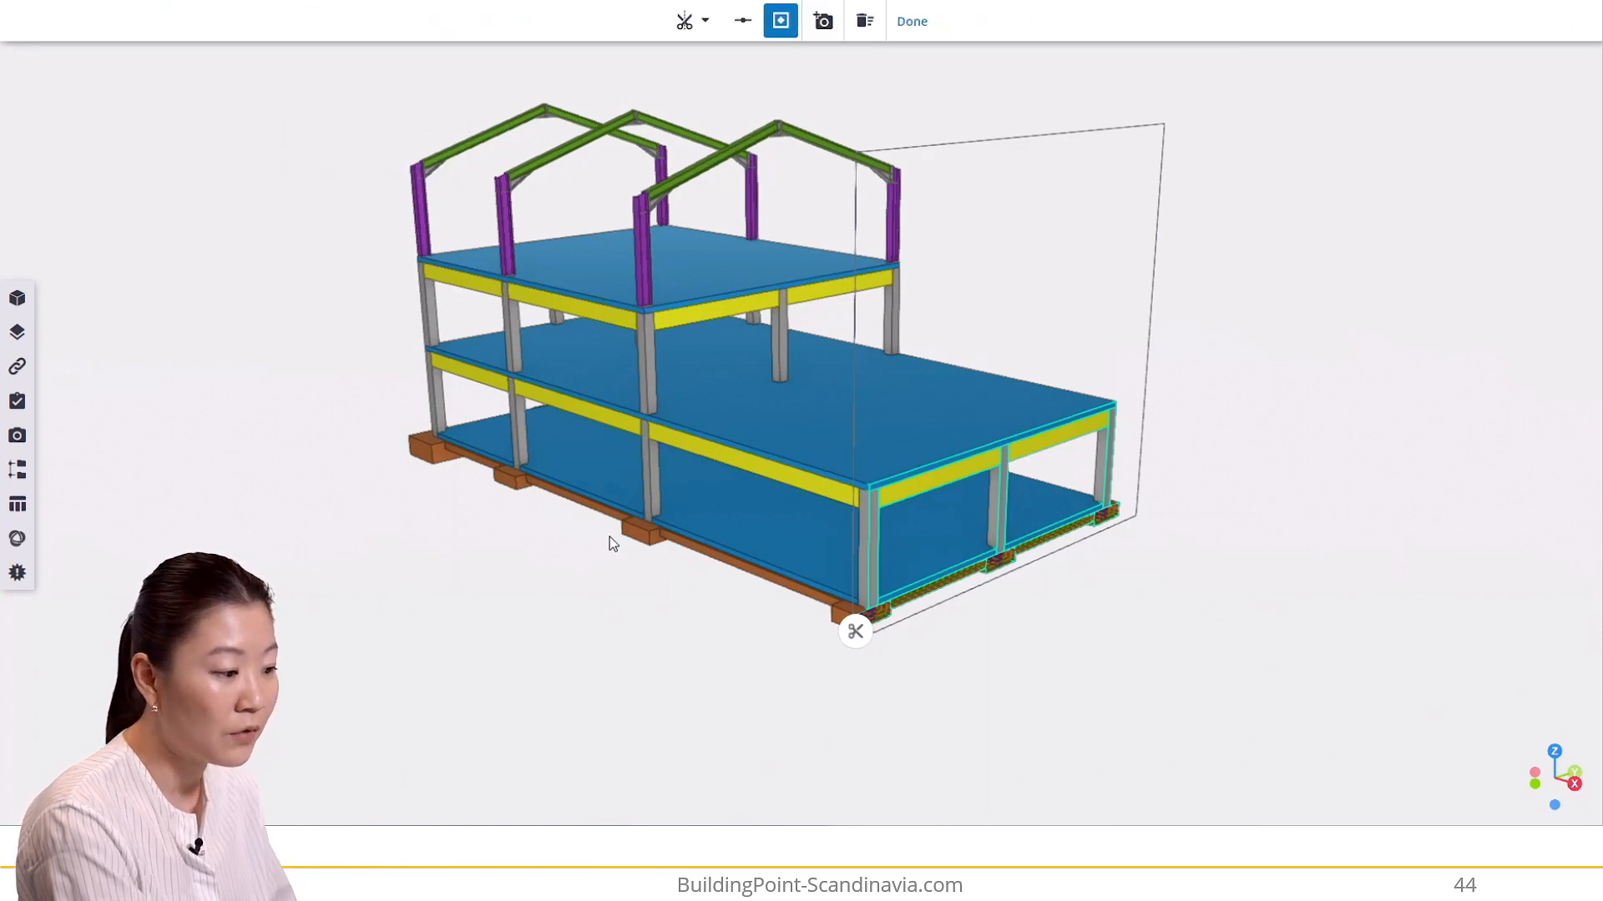
click(632, 539)
drag(632, 539, 642, 531)
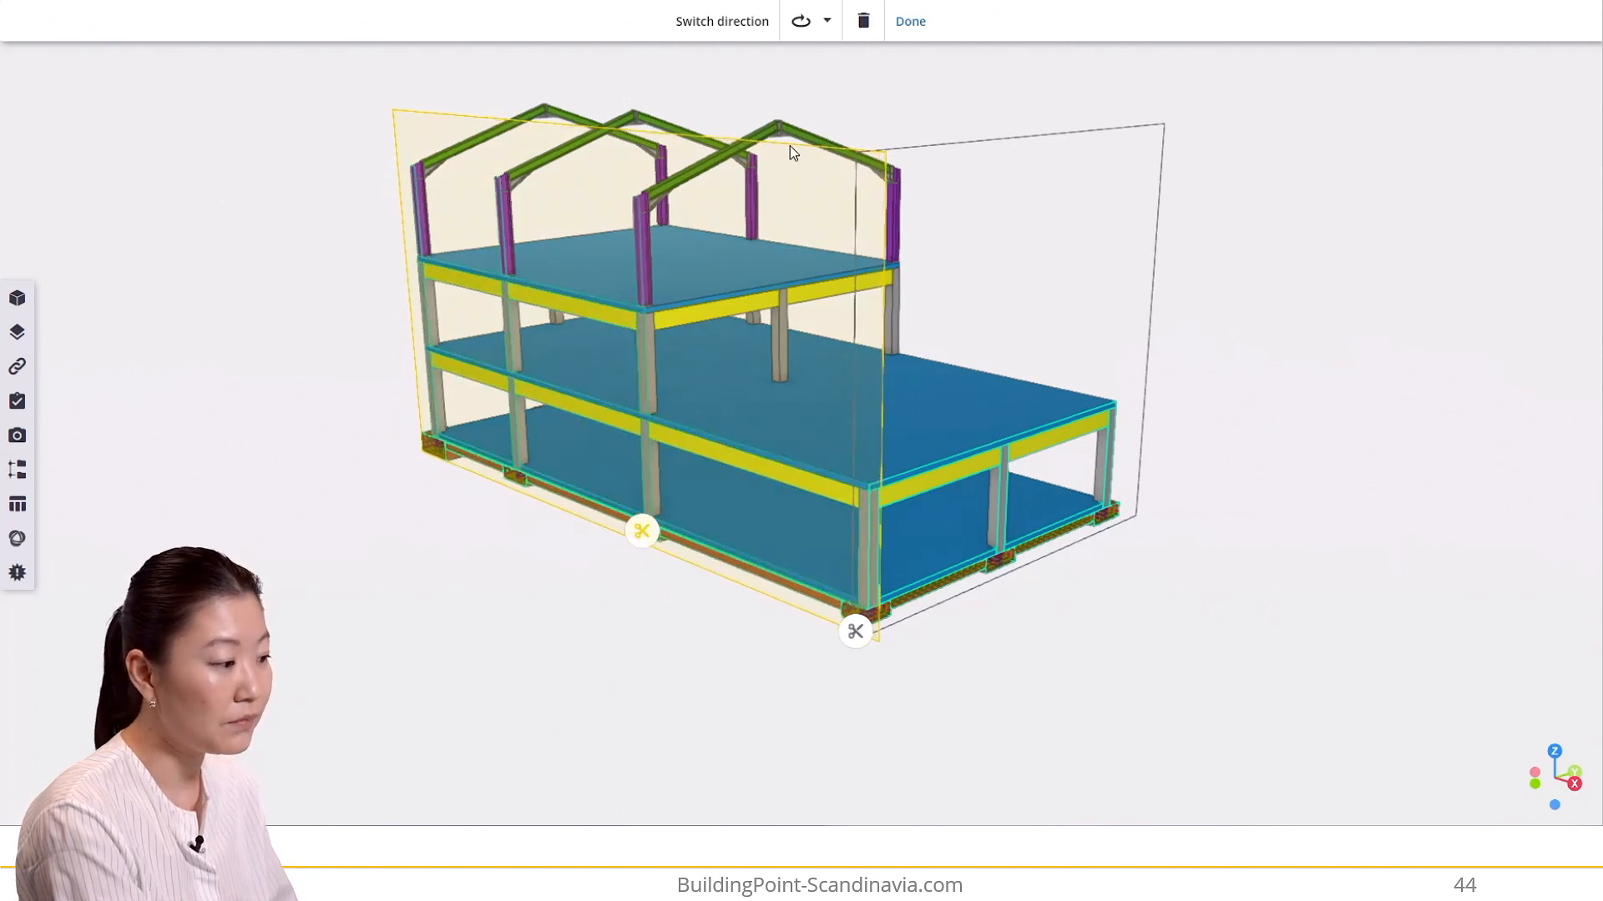
click(863, 23)
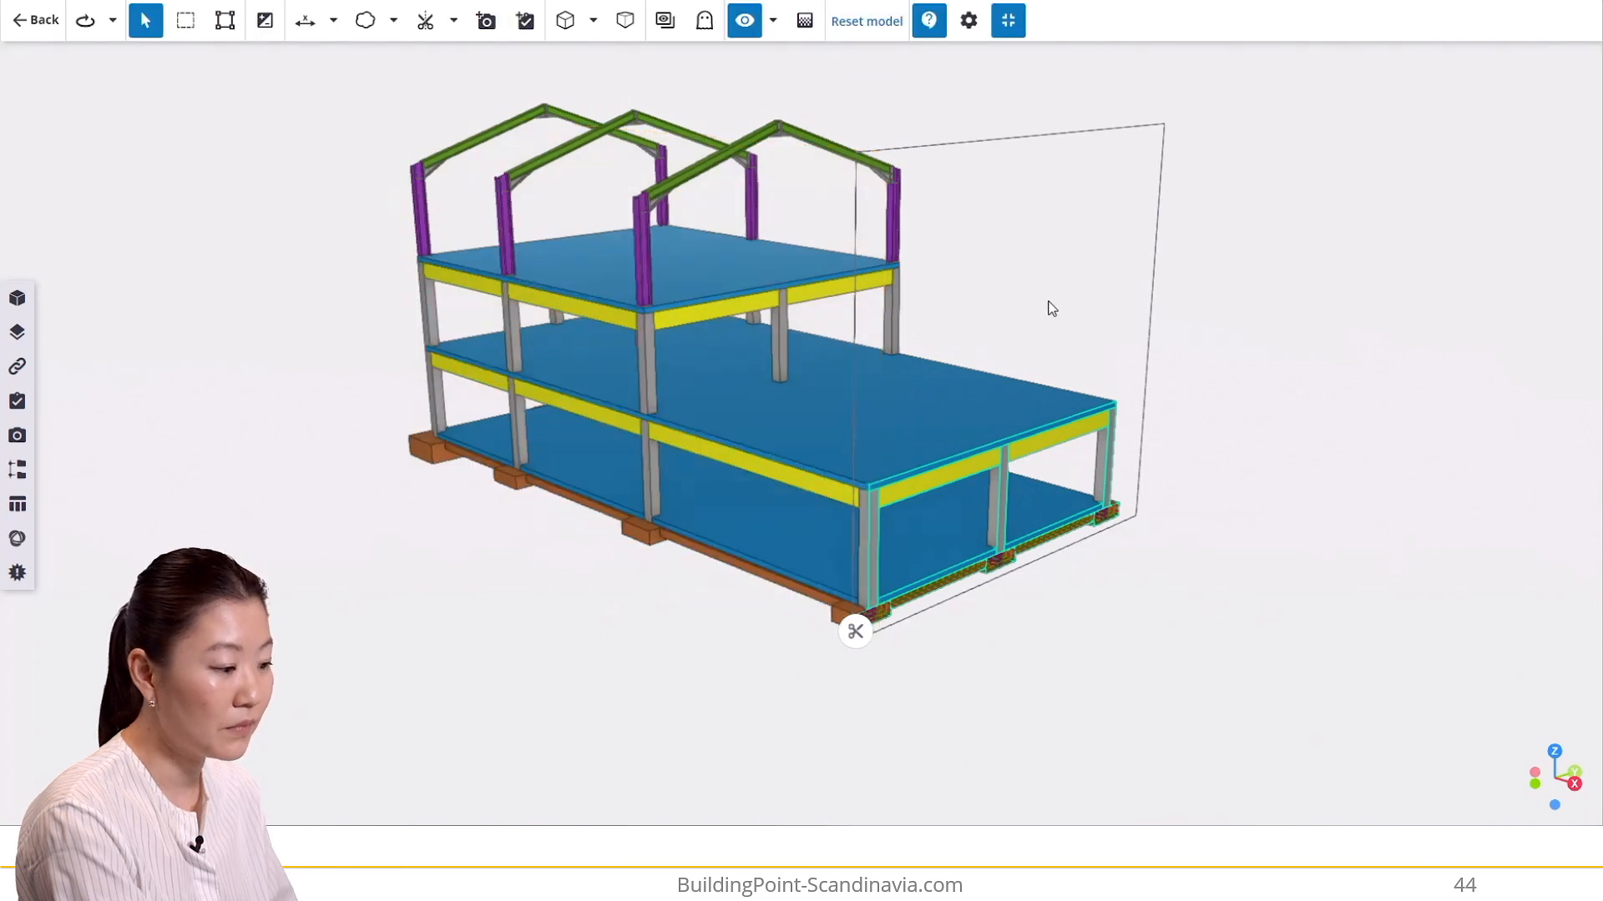
- Move the remaining clip plane inward past the columns on the short side so that they are cut away
scroll(1258, 398, down, 1)
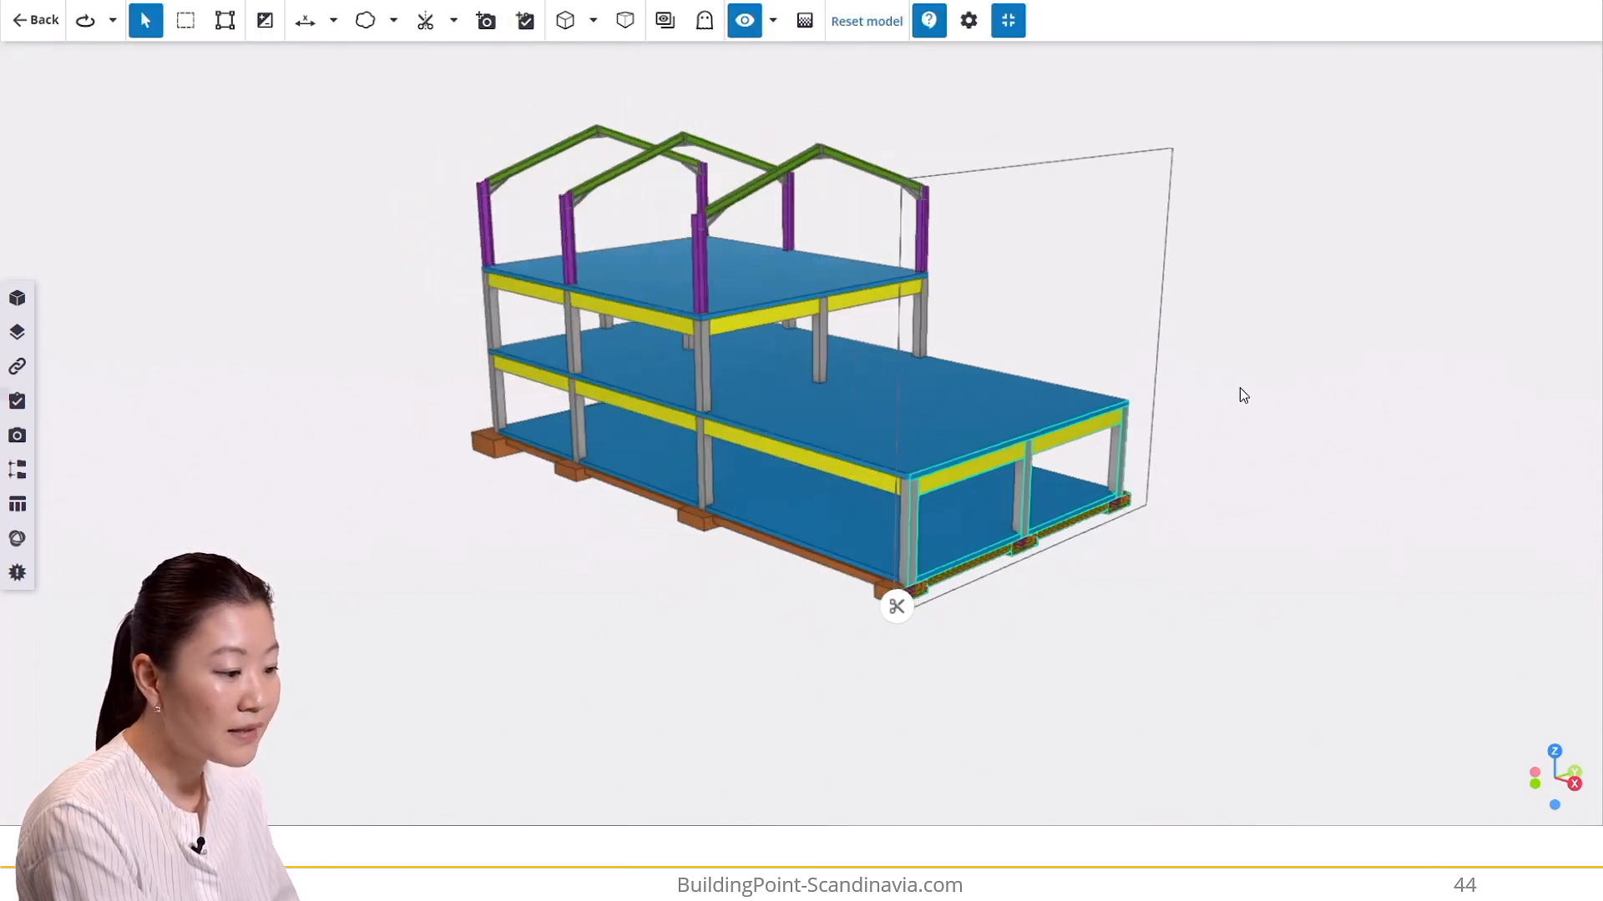
mouse_move(898, 608)
mouse_down()
mouse_move(913, 615)
mouse_move(876, 598)
mouse_up()
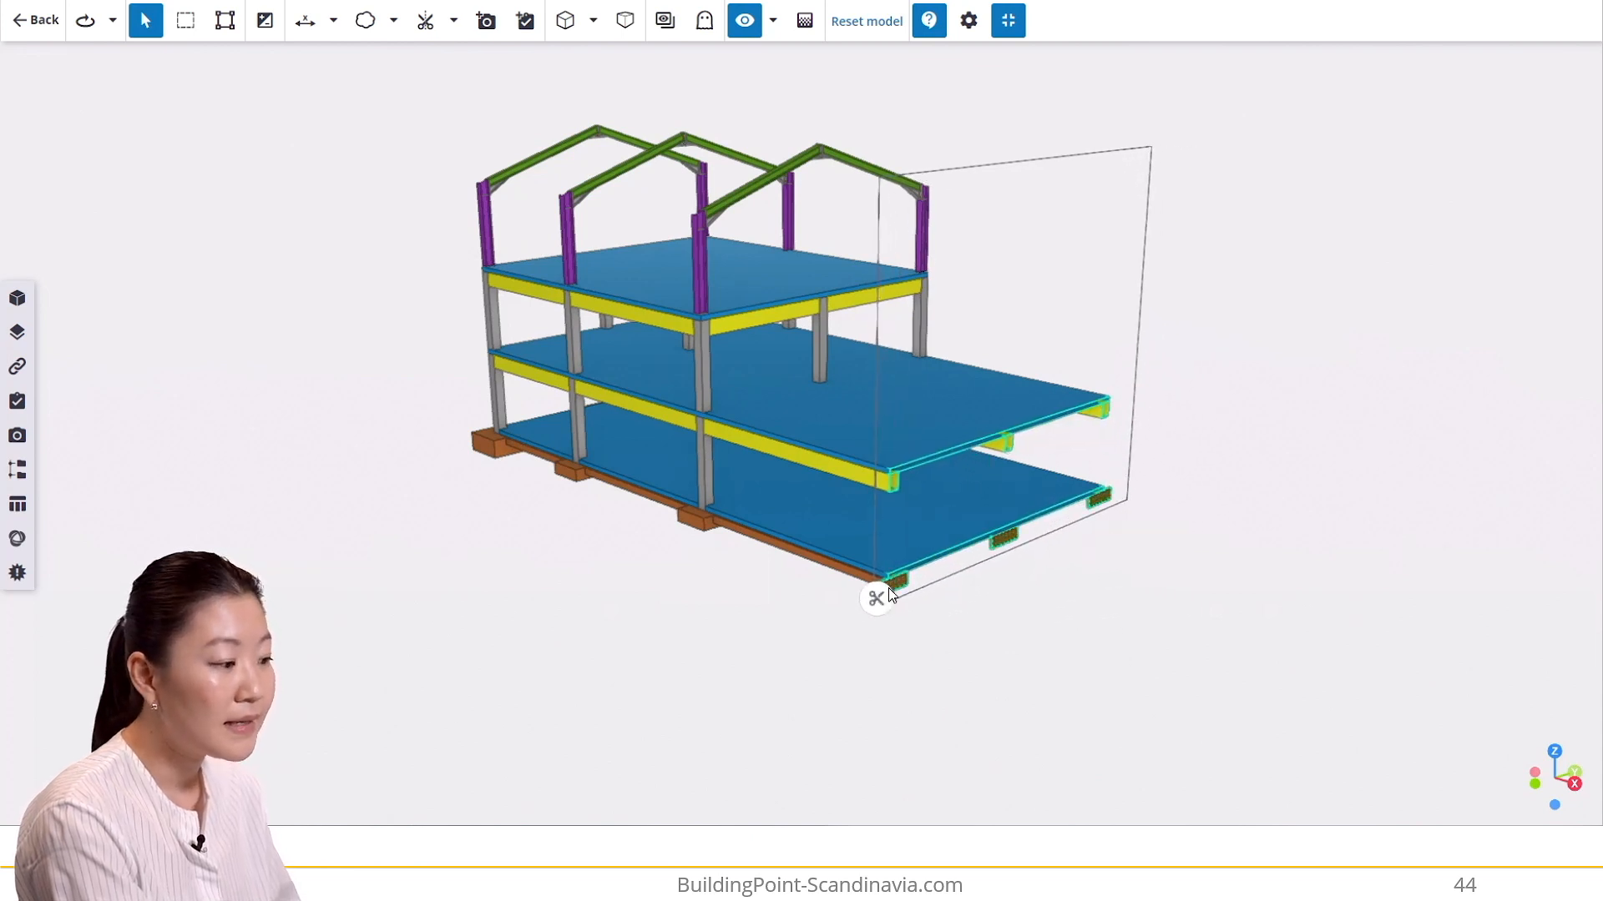
- Select the clip plane on the short side, switch its clipping direction and switch it back
scroll(881, 633, up, 3)
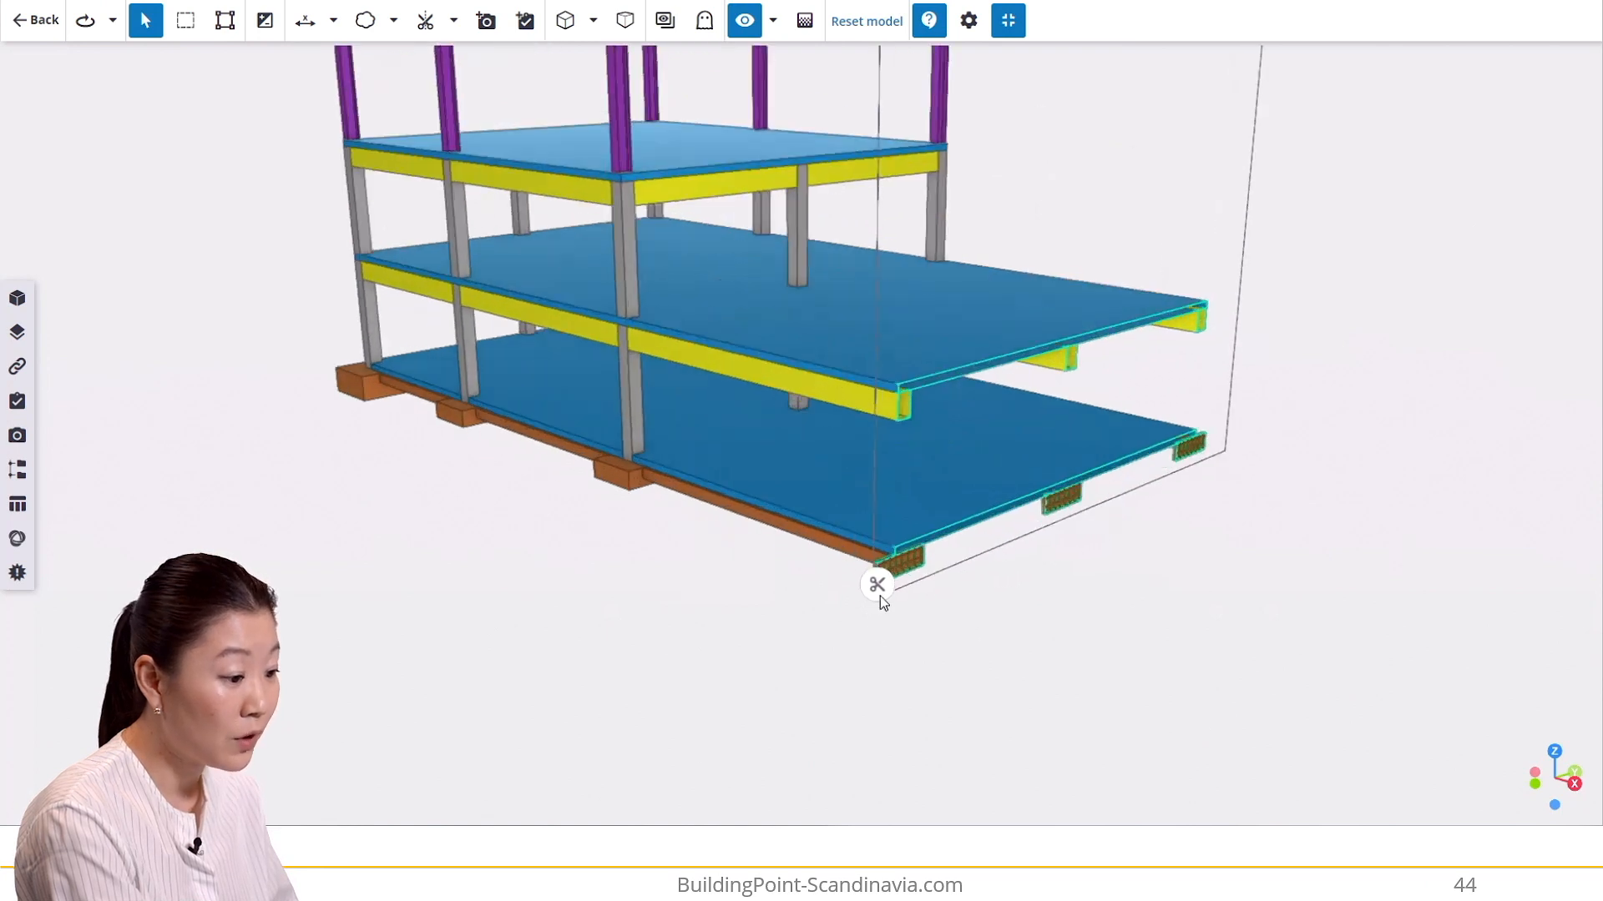
click(883, 589)
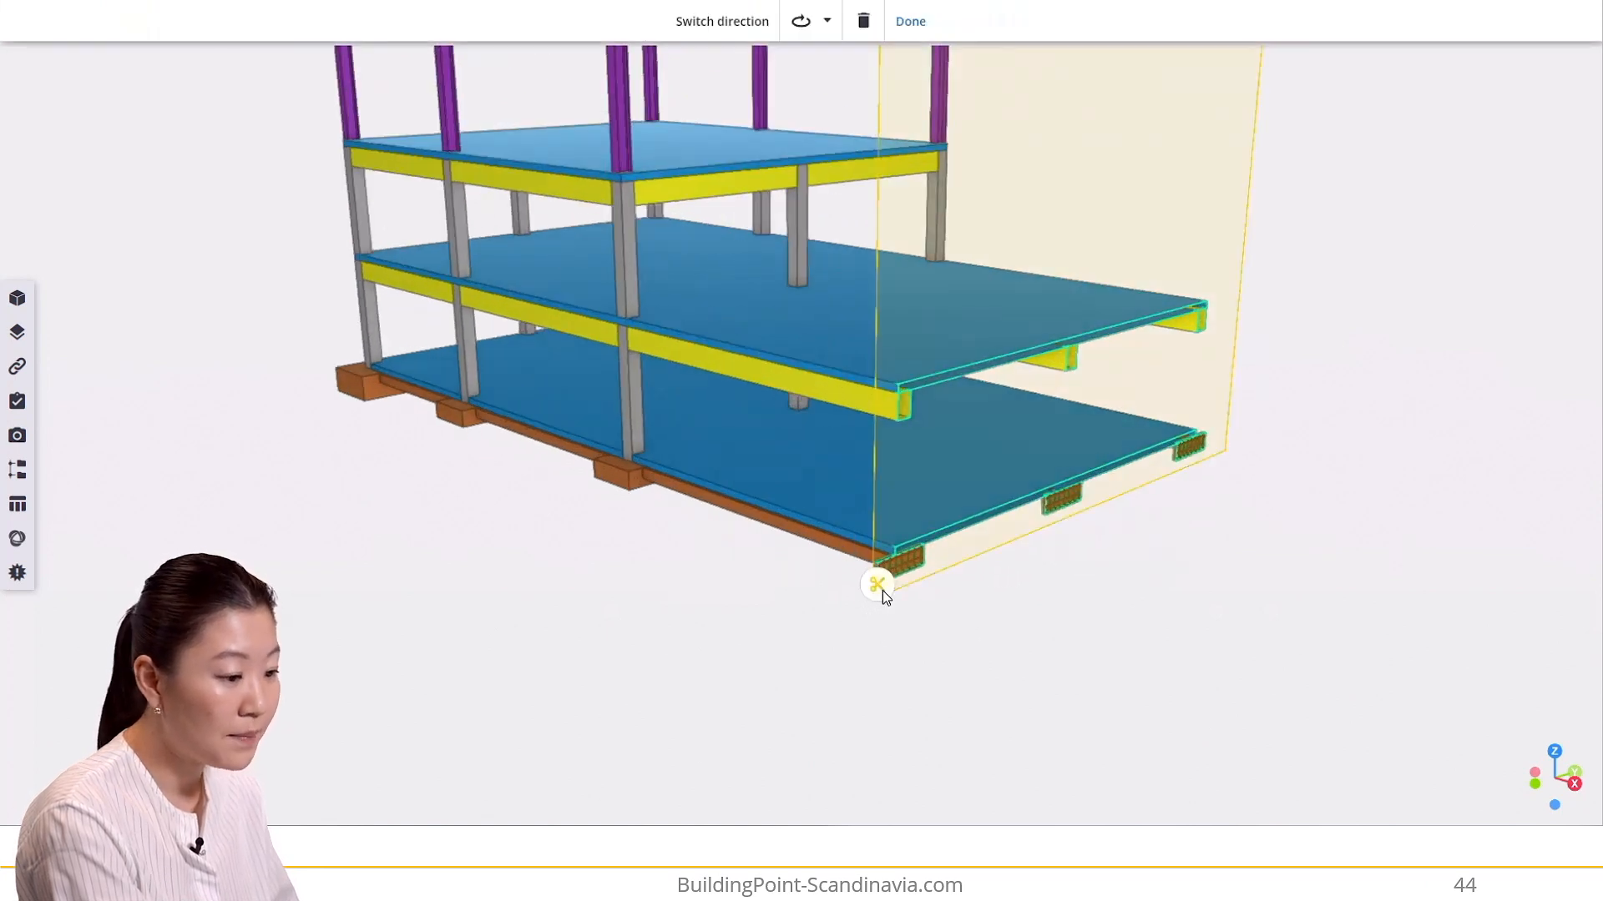
click(722, 22)
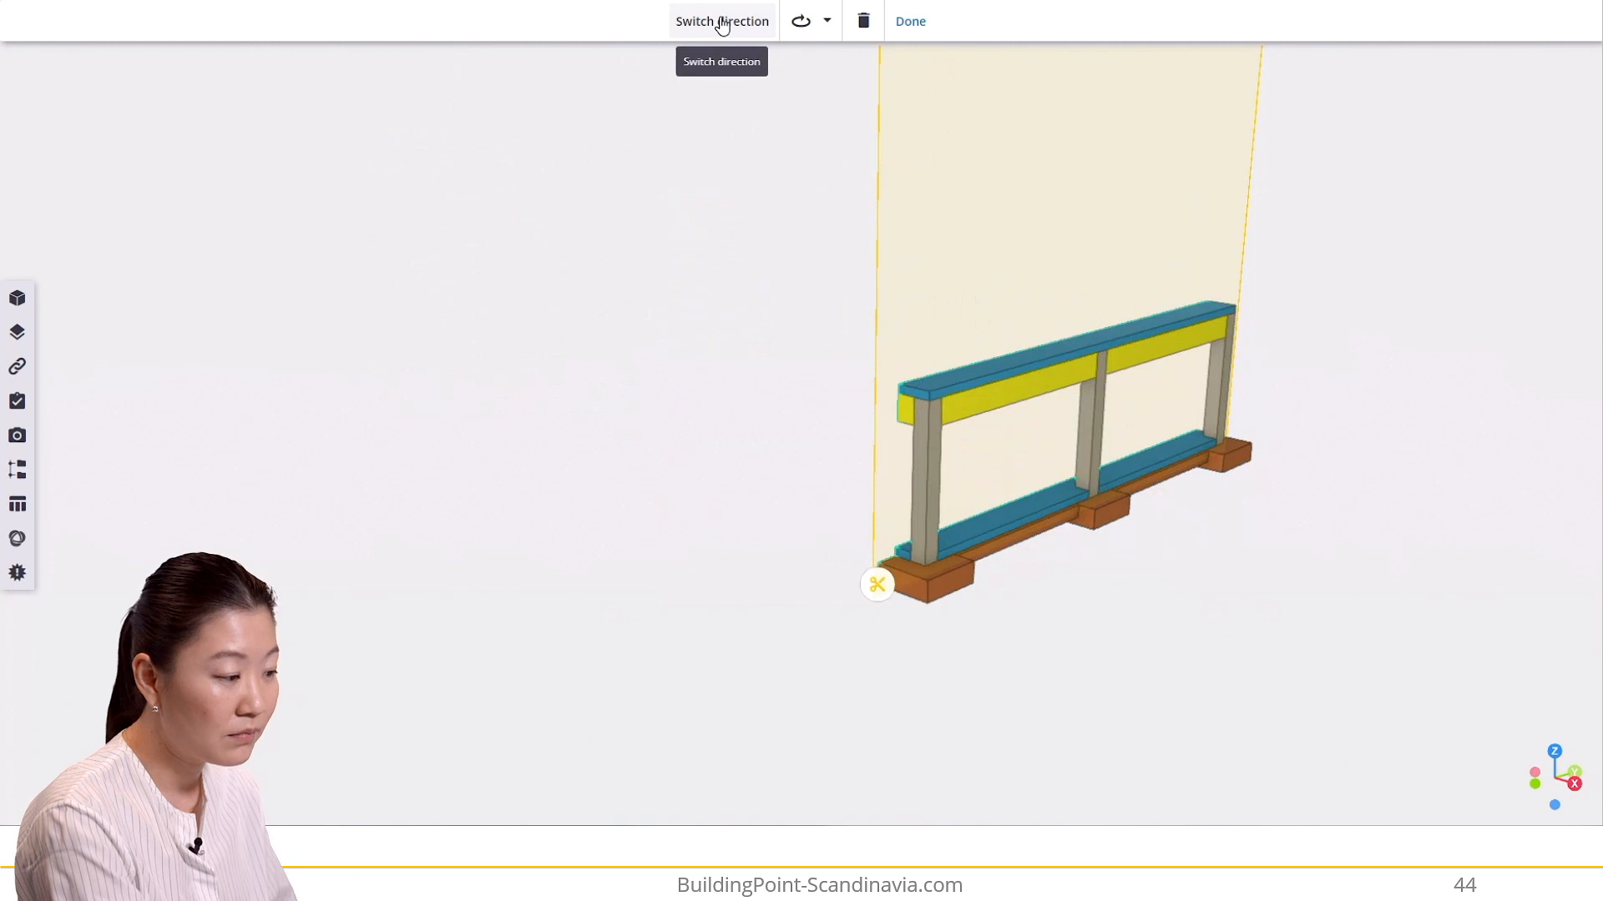
click(722, 23)
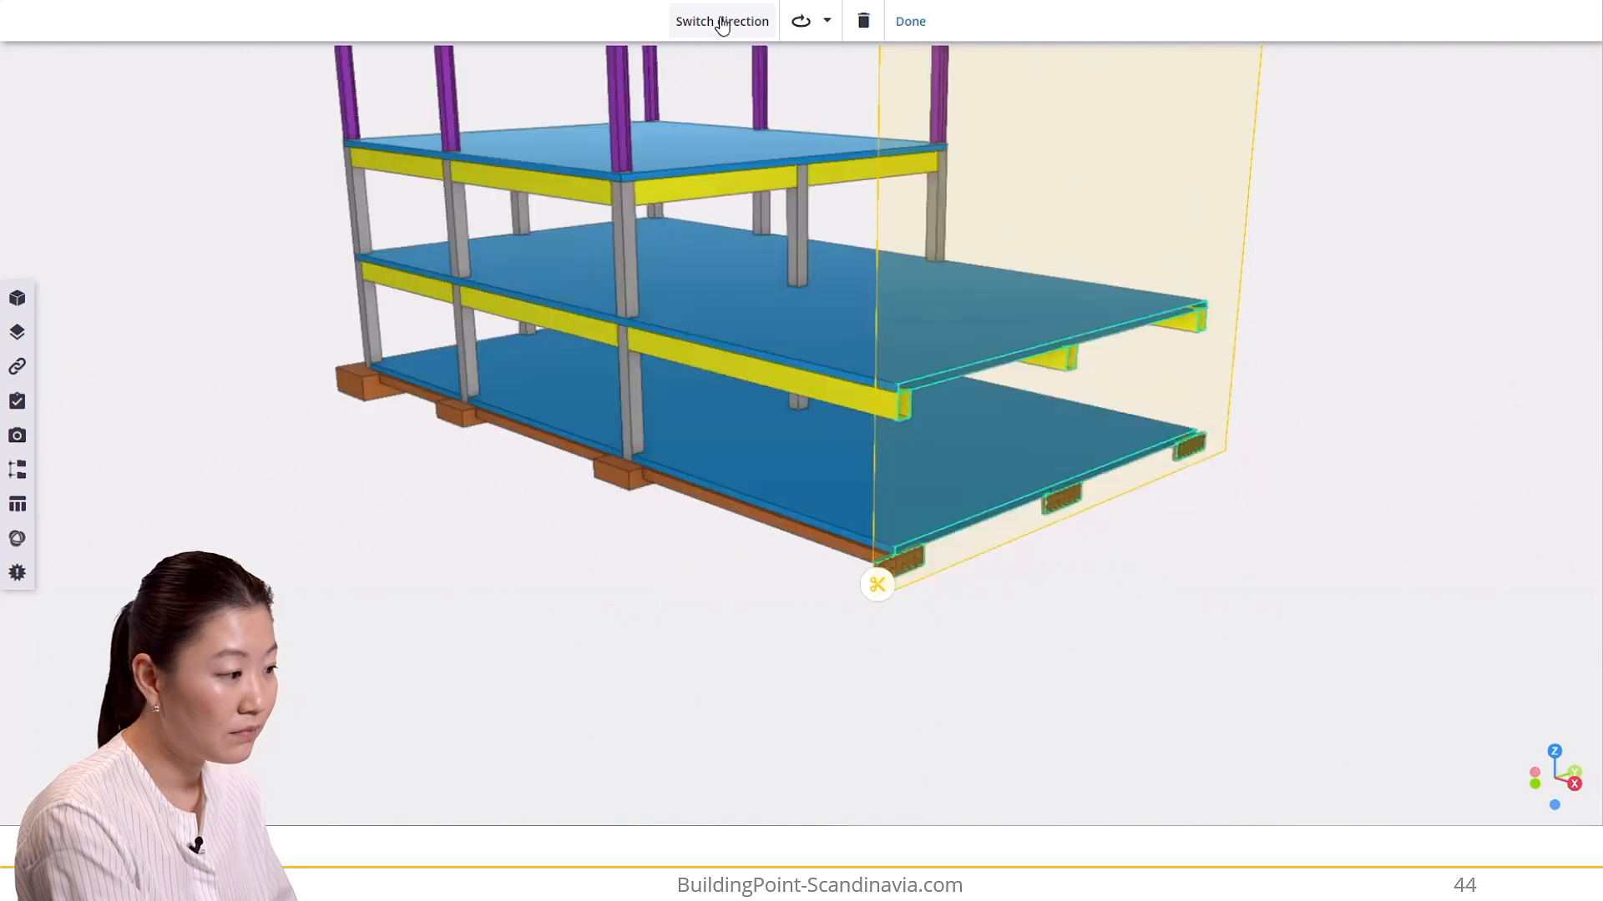
- Rotate the clip plane slightly about the vertical axis, reset its rotation and finish editing the plane
click(803, 30)
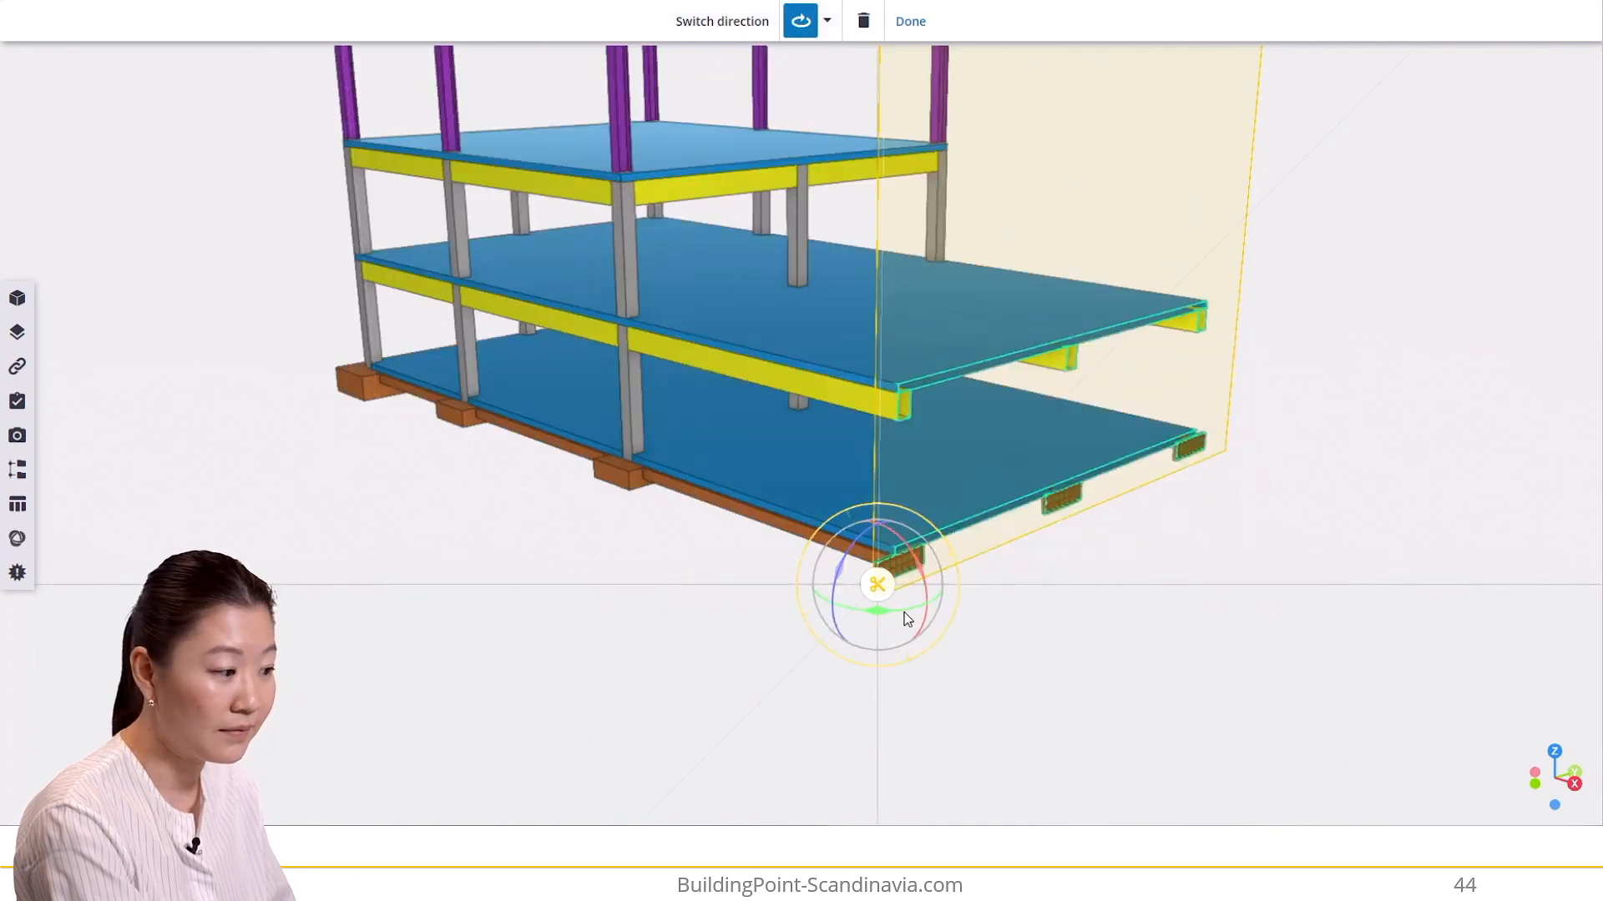
mouse_move(909, 615)
mouse_down()
mouse_move(937, 612)
mouse_move(922, 615)
mouse_up()
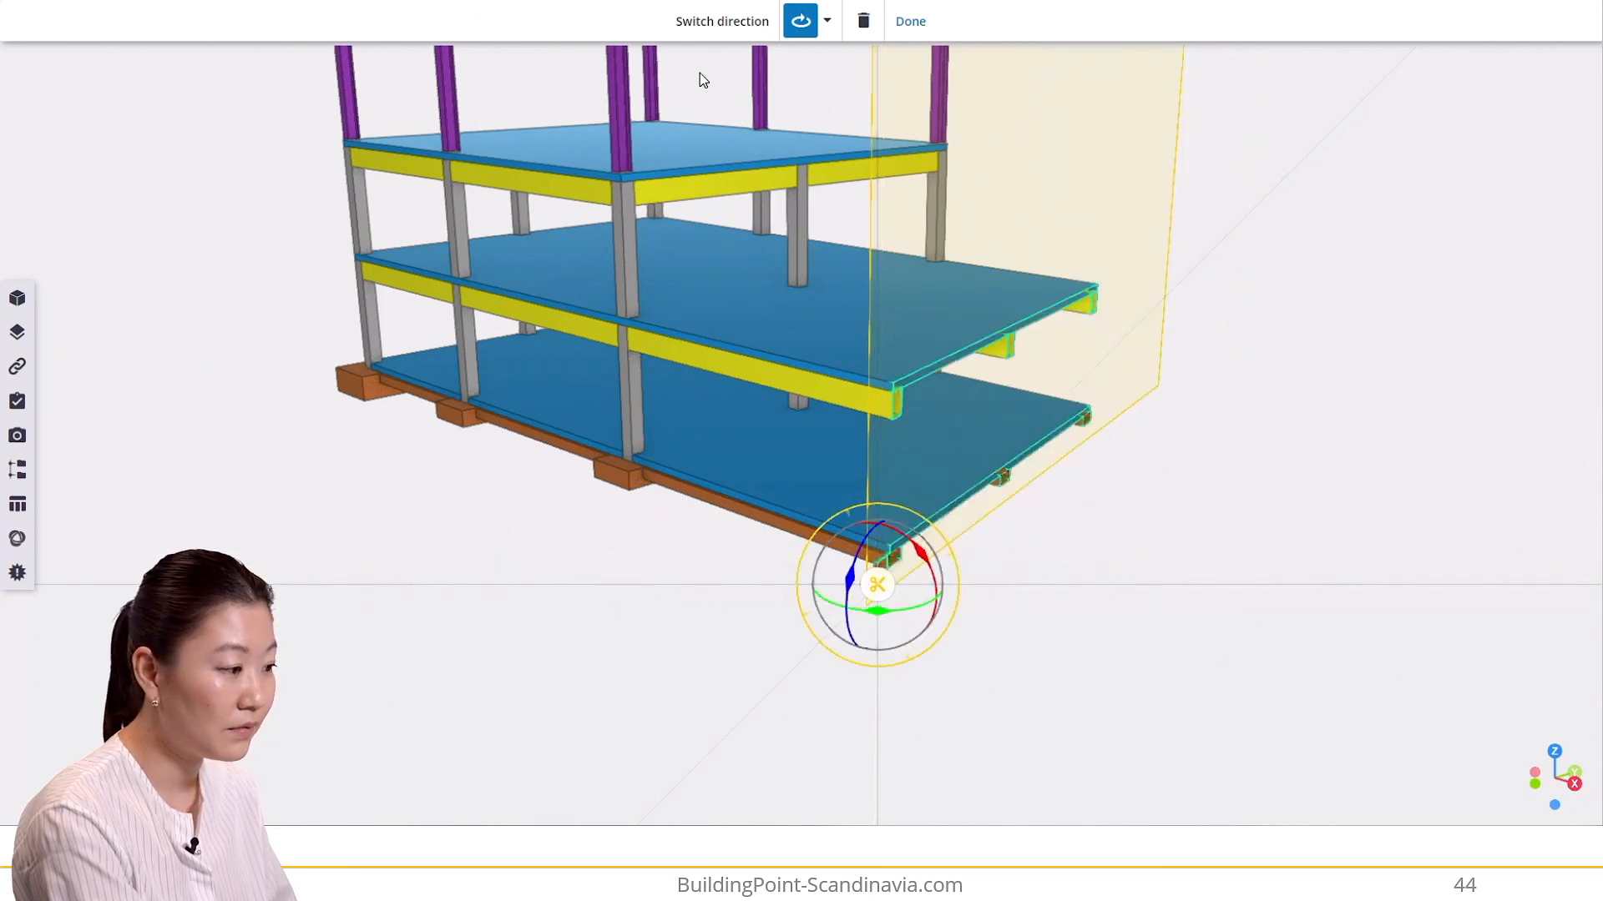
click(826, 21)
click(814, 67)
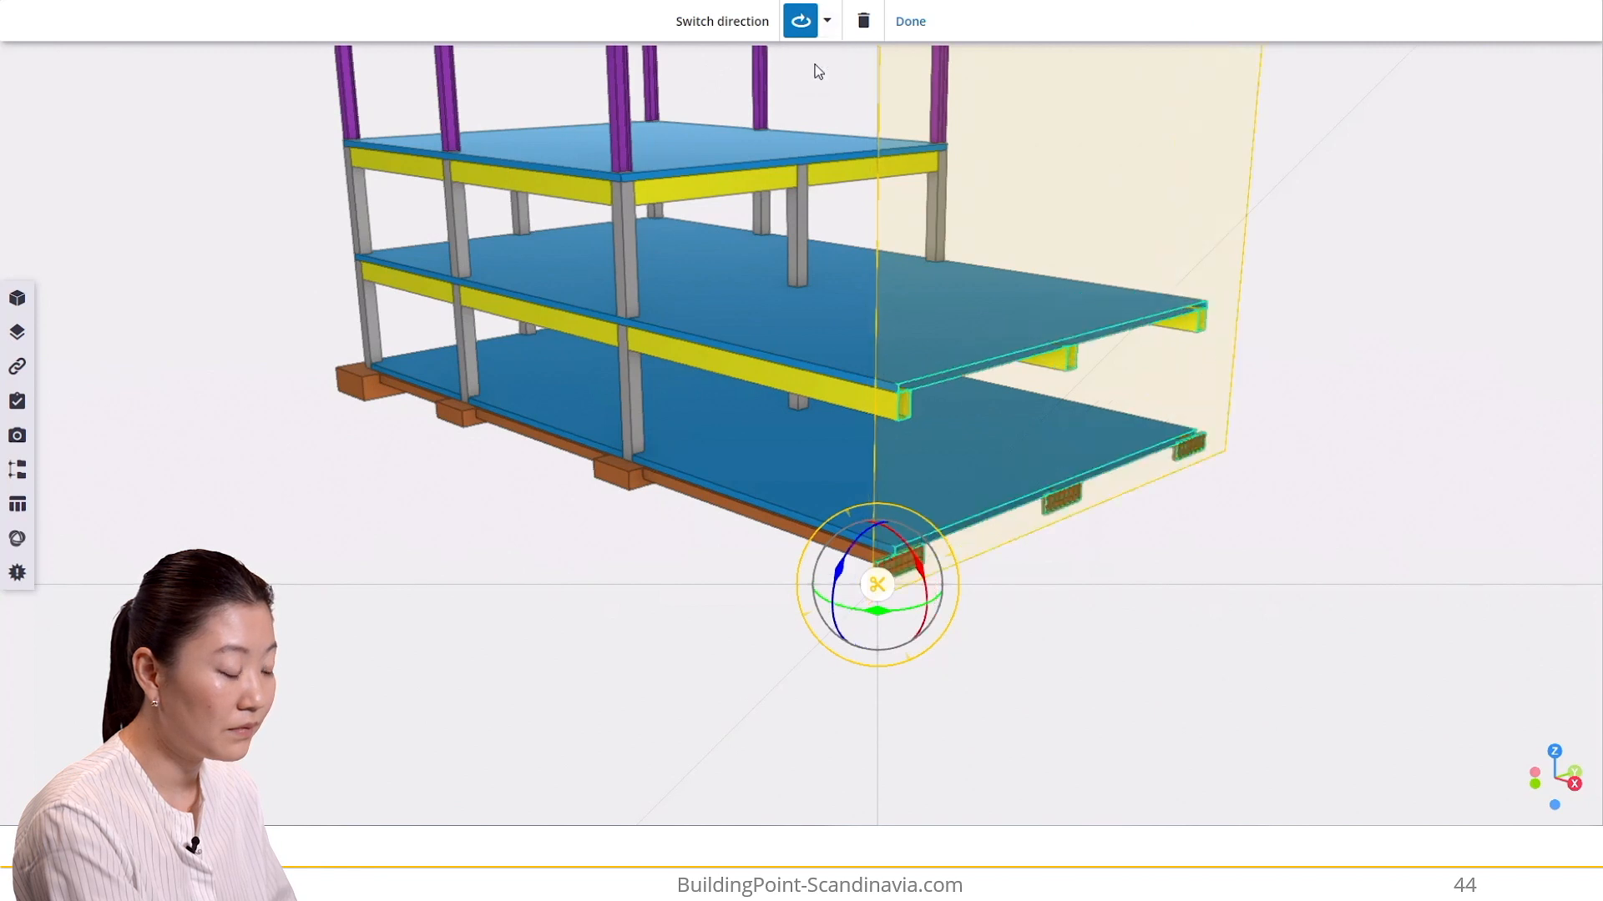
click(911, 20)
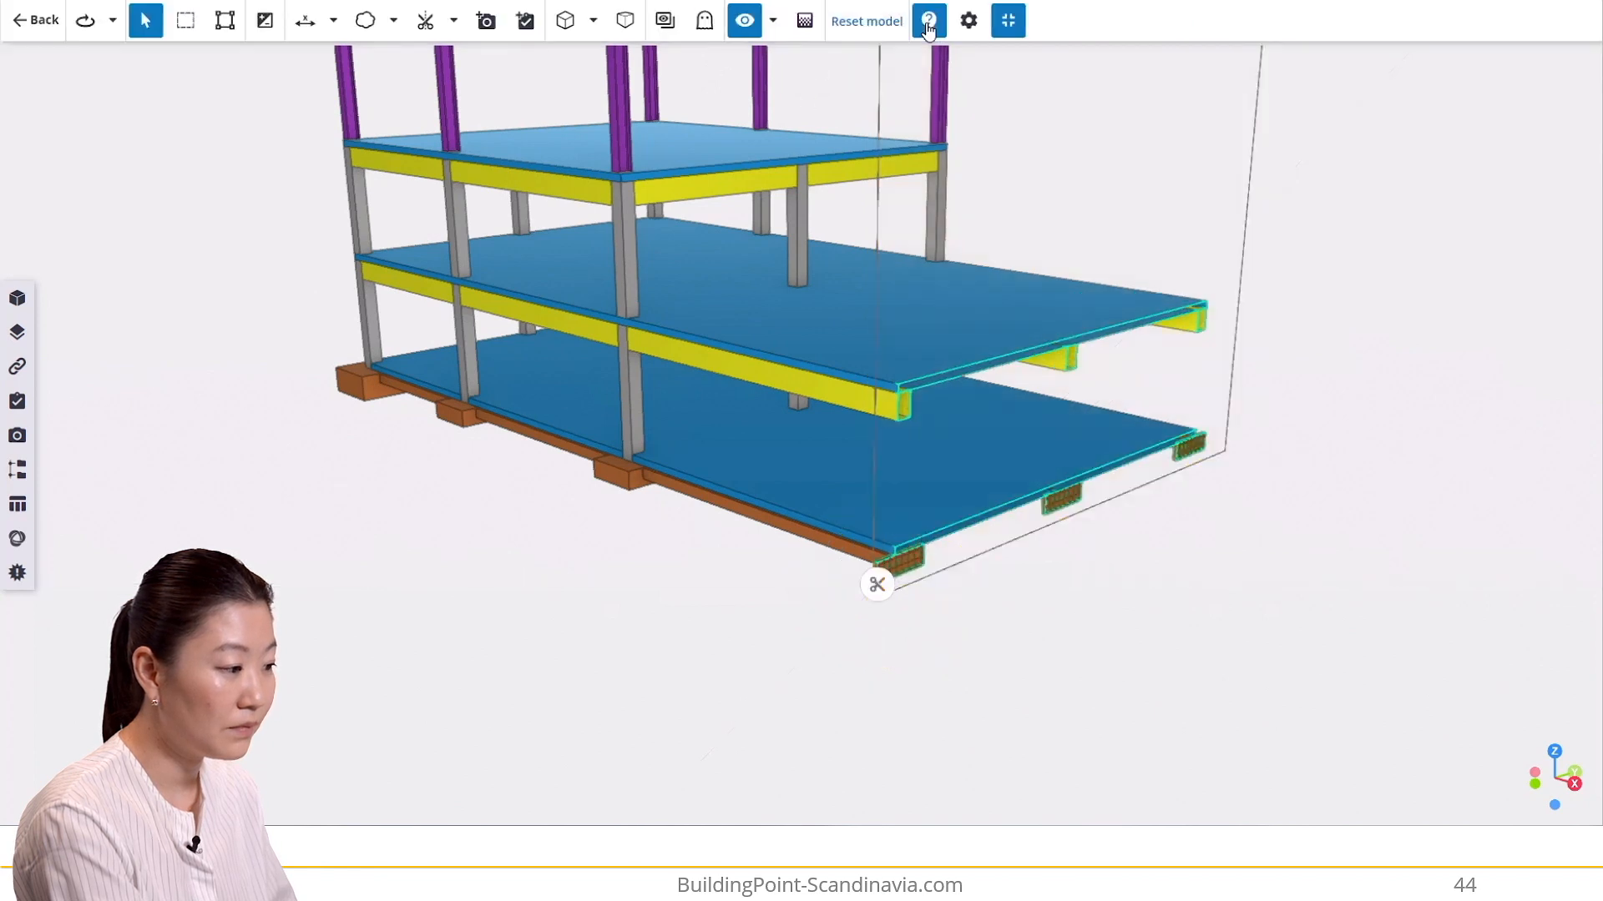
- Delete all clip planes from the model and confirm the deletion
scroll(678, 182, down, 3)
middle_drag(683, 222, 685, 269)
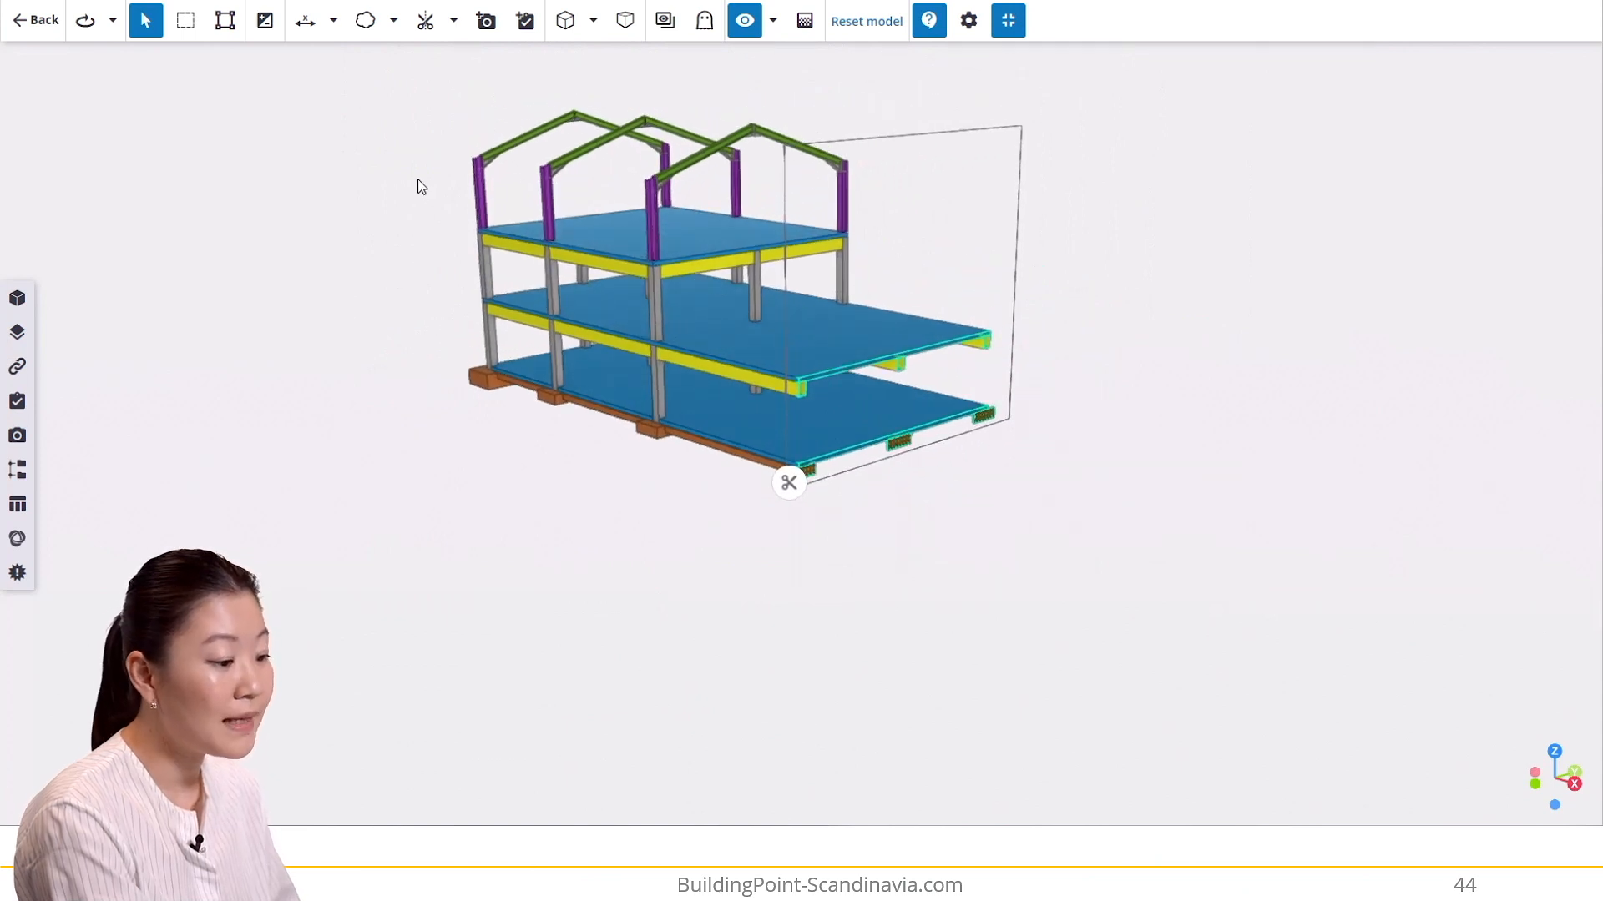
click(455, 25)
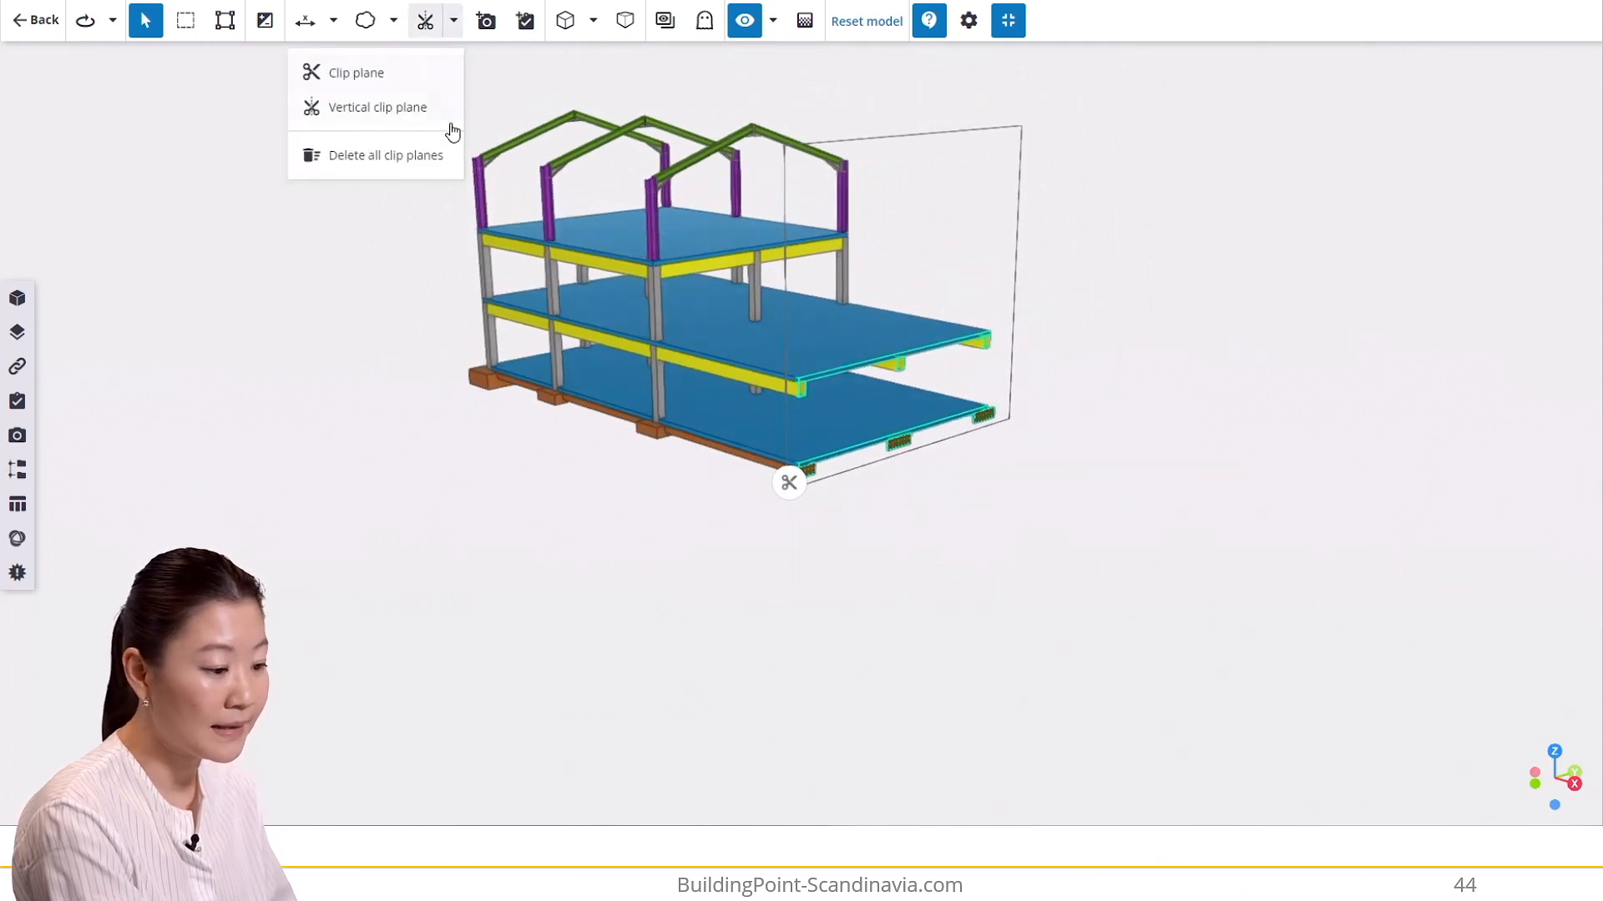
click(423, 157)
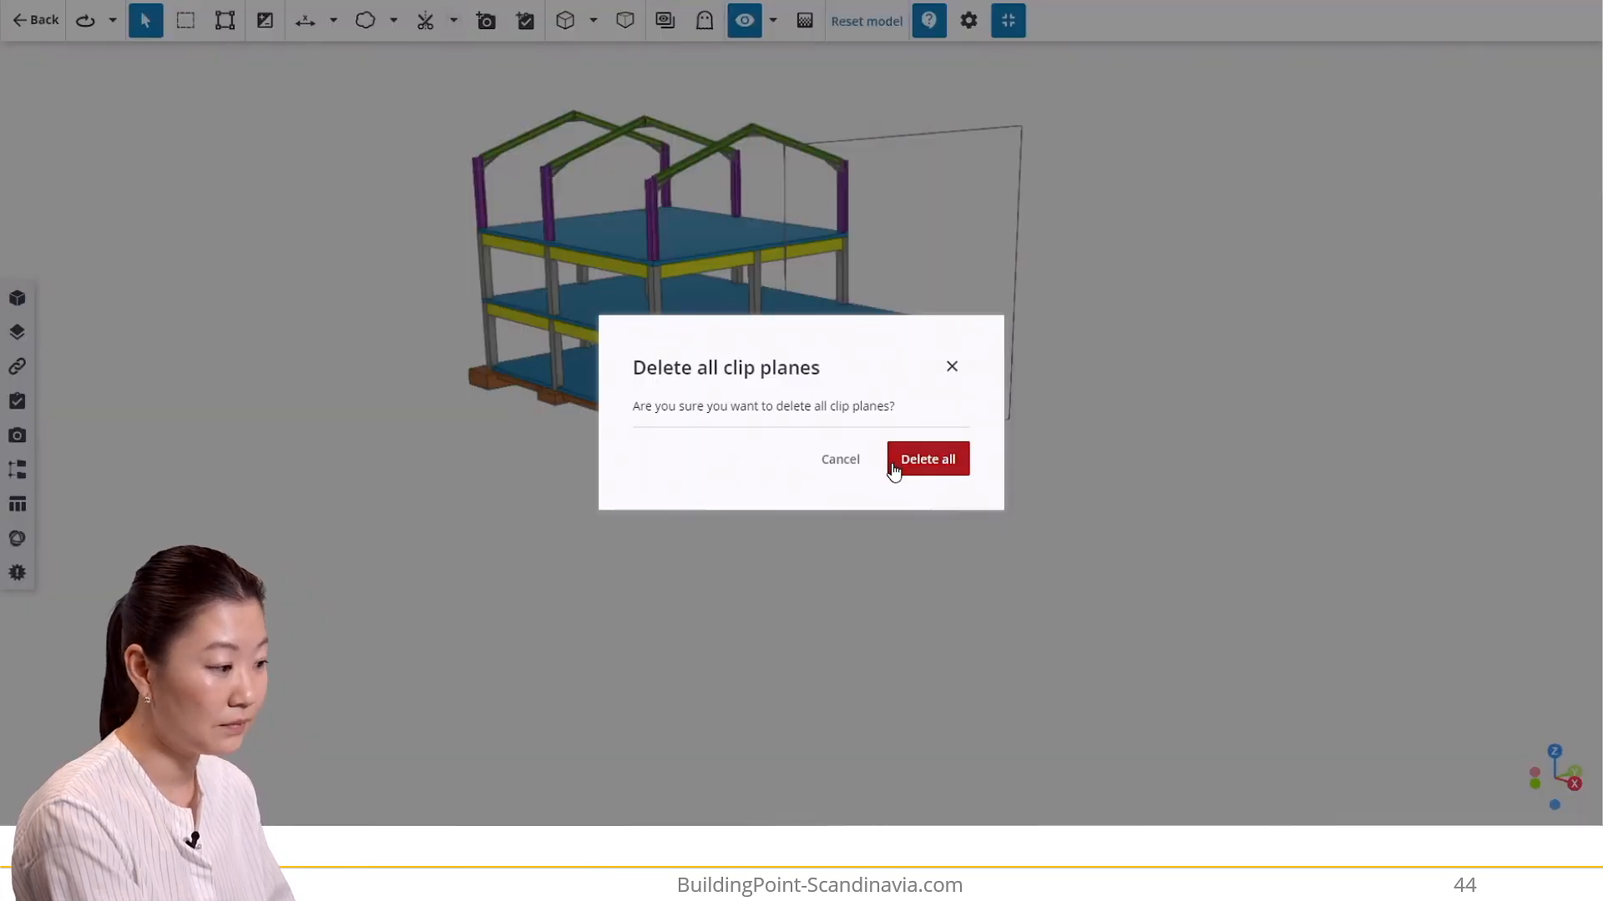
click(923, 459)
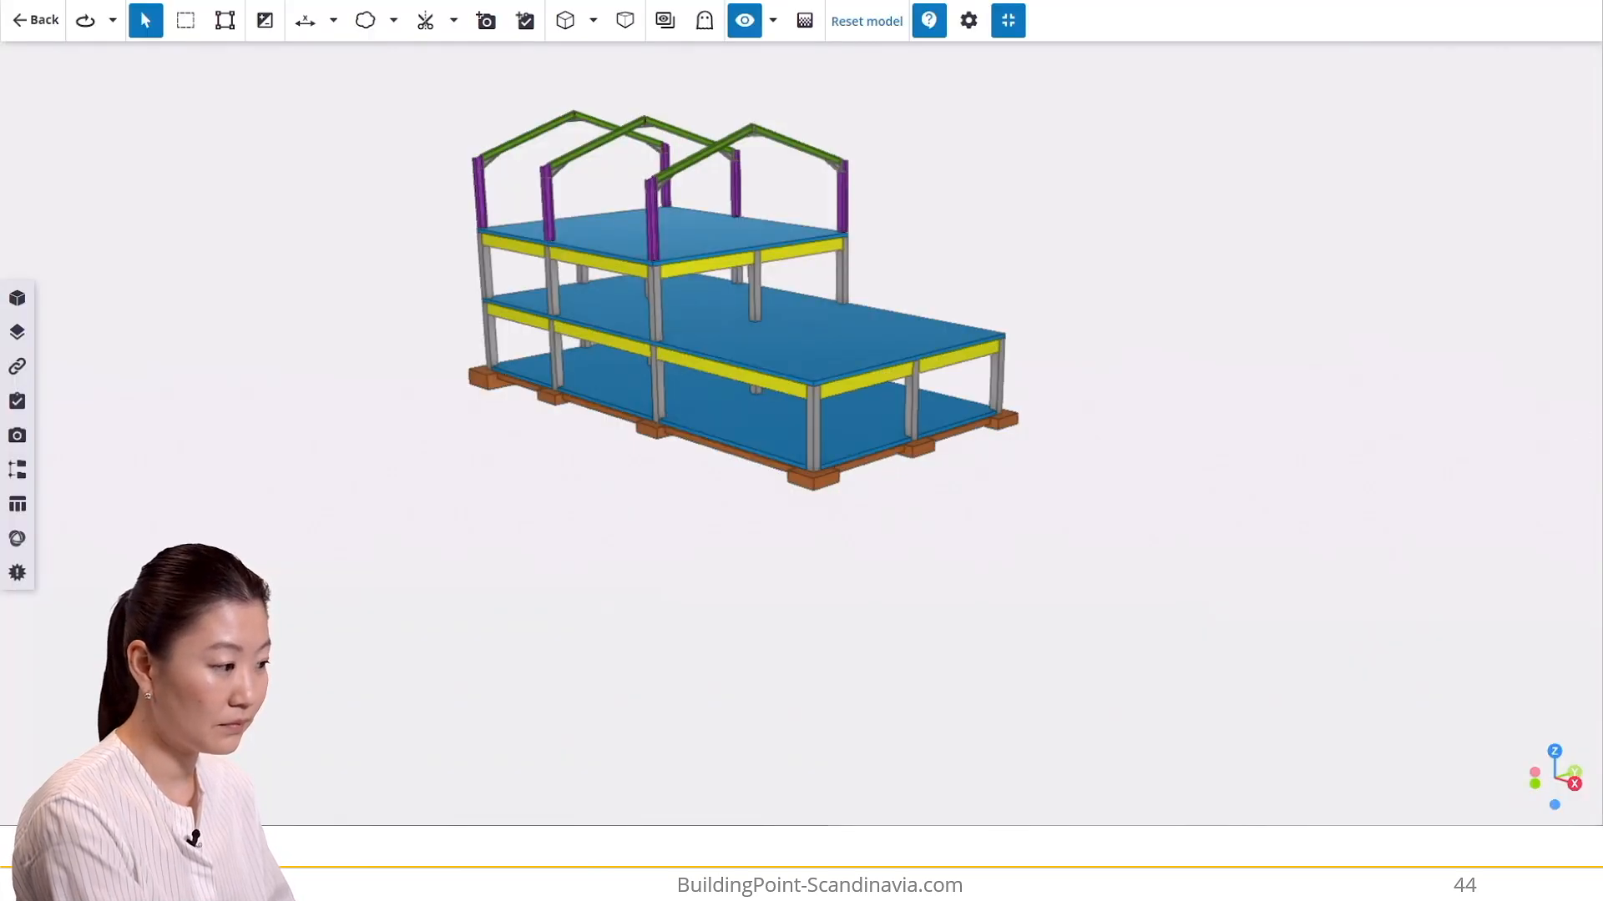